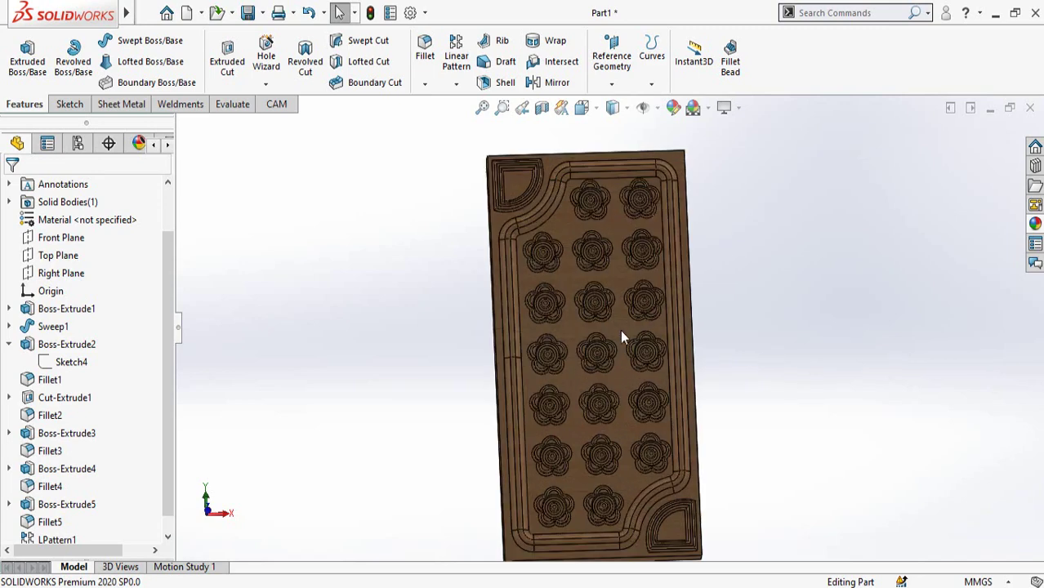
# - Examine the finished door panel from several angles, including its corner ornament, curved border moulding and flower pattern
pyautogui.moveTo(575, 296); pyautogui.dragTo(585, 329, button='middle')
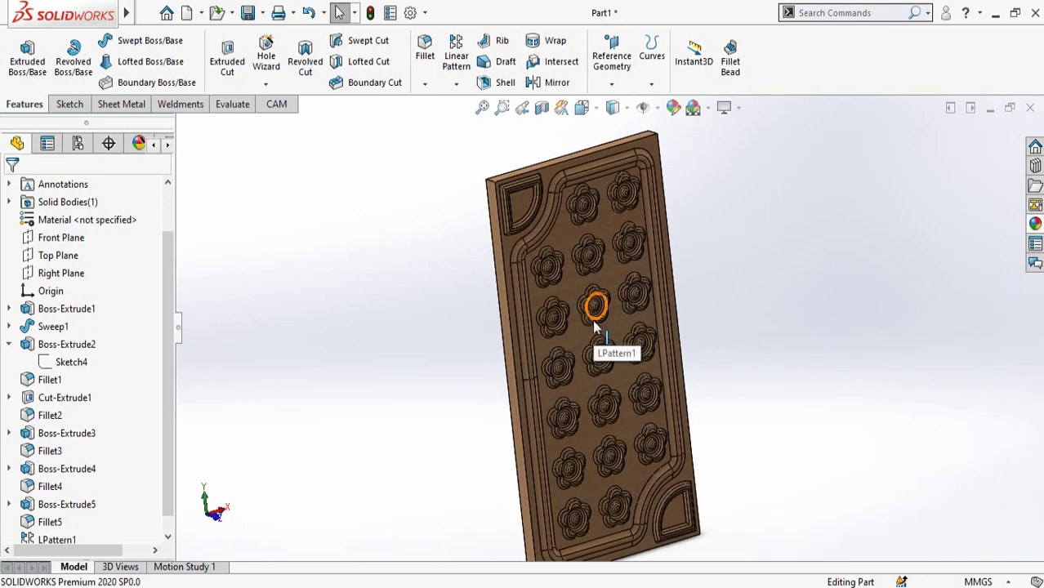
pyautogui.moveTo(610, 407); pyautogui.dragTo(608, 347, button='middle')
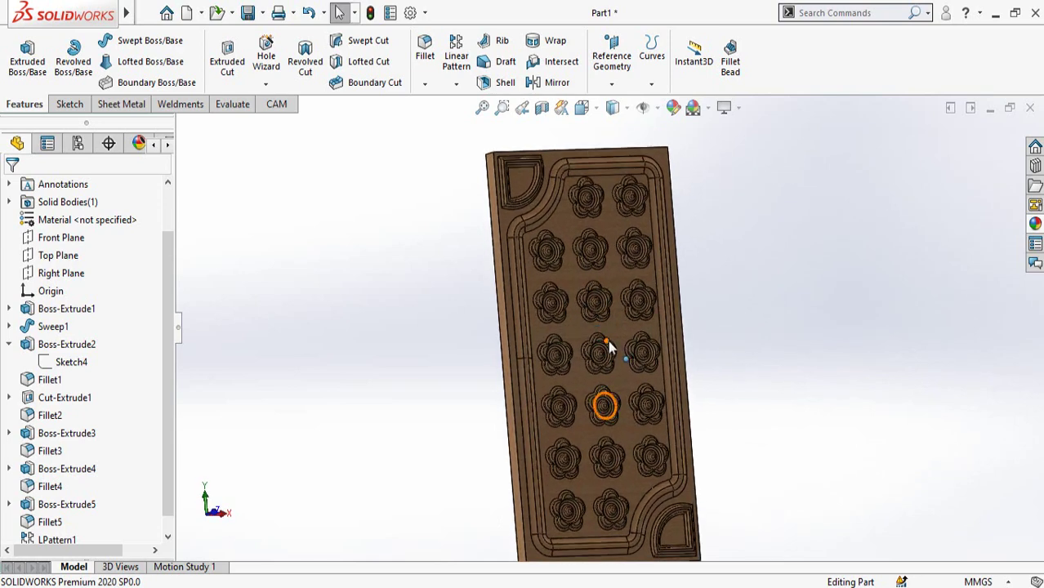
pyautogui.scroll(2, 609, 342)
pyautogui.scroll(-1, 610, 359)
pyautogui.moveTo(599, 254); pyautogui.dragTo(595, 286, button='middle')
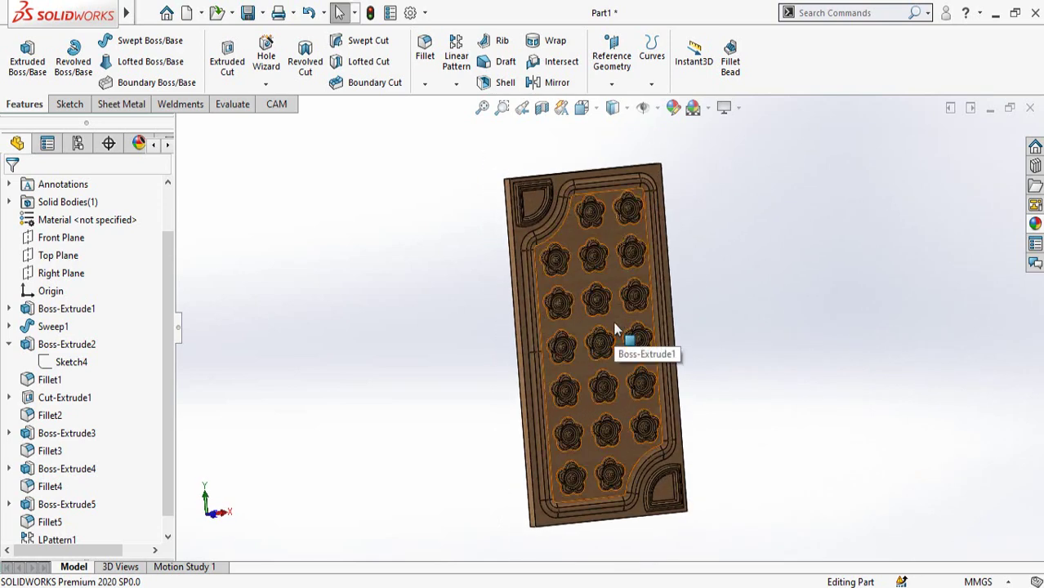
pyautogui.scroll(-5, 639, 223)
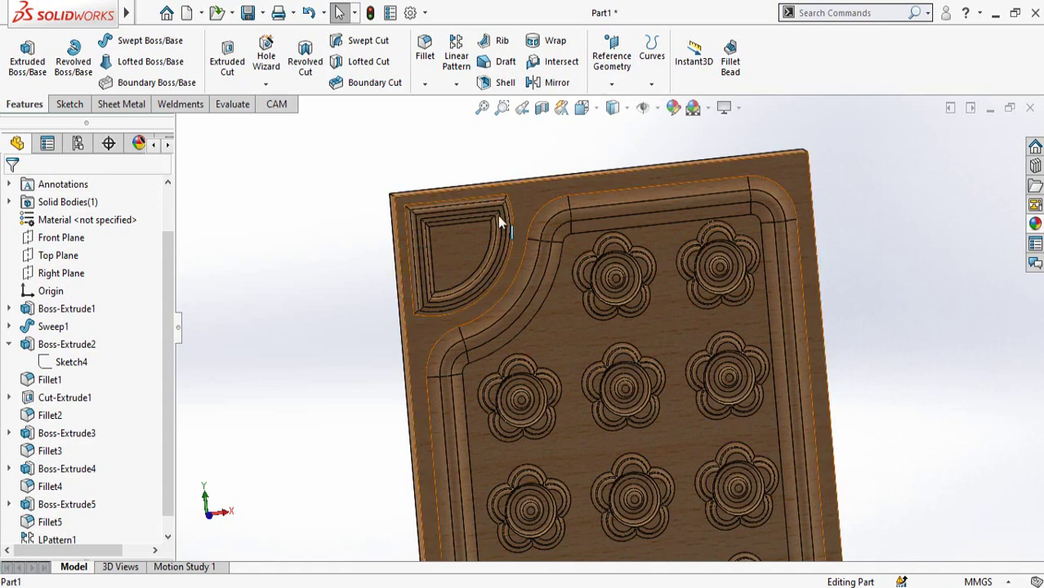
pyautogui.scroll(-4, 617, 303)
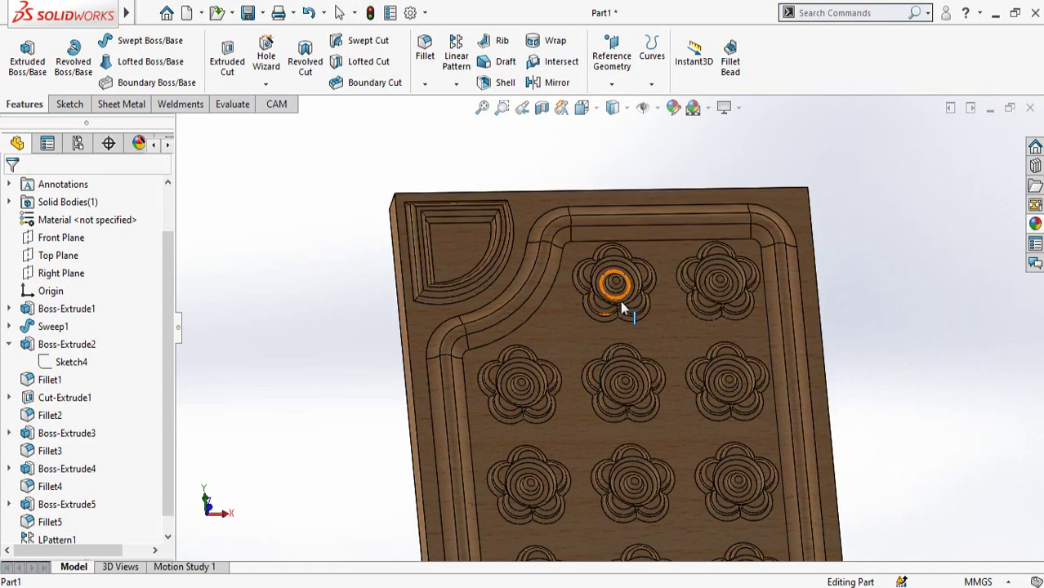
pyautogui.scroll(8, 590, 308)
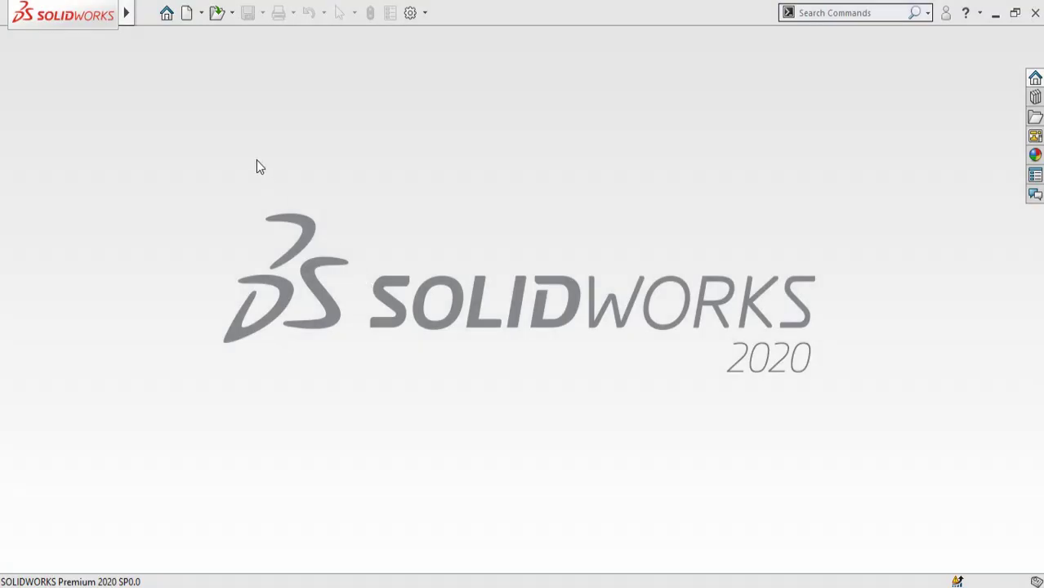
# - Create a new part and start a sketch on the Front Plane
pyautogui.click(187, 13)
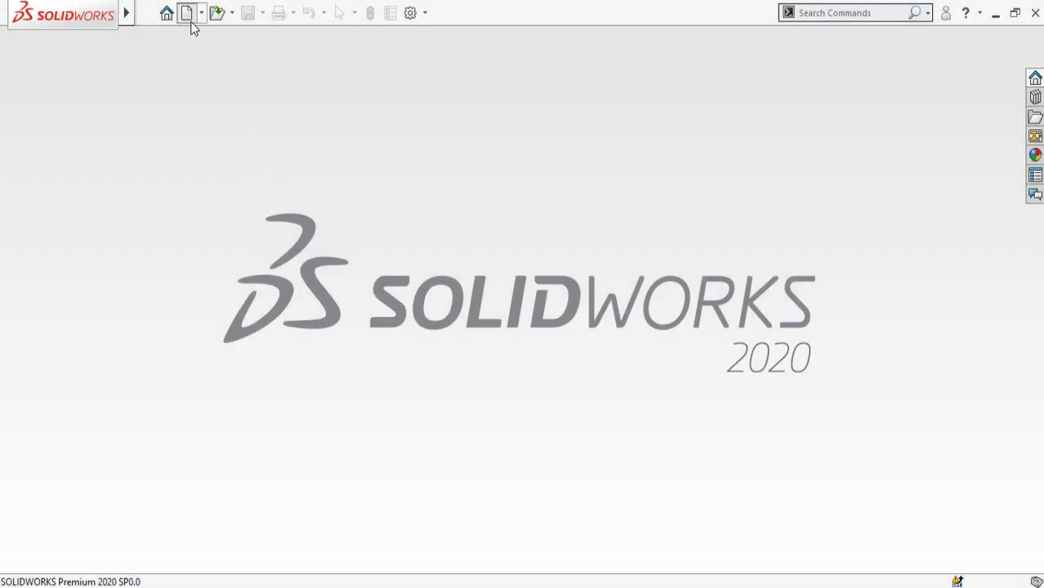
pyautogui.doubleClick(133, 214)
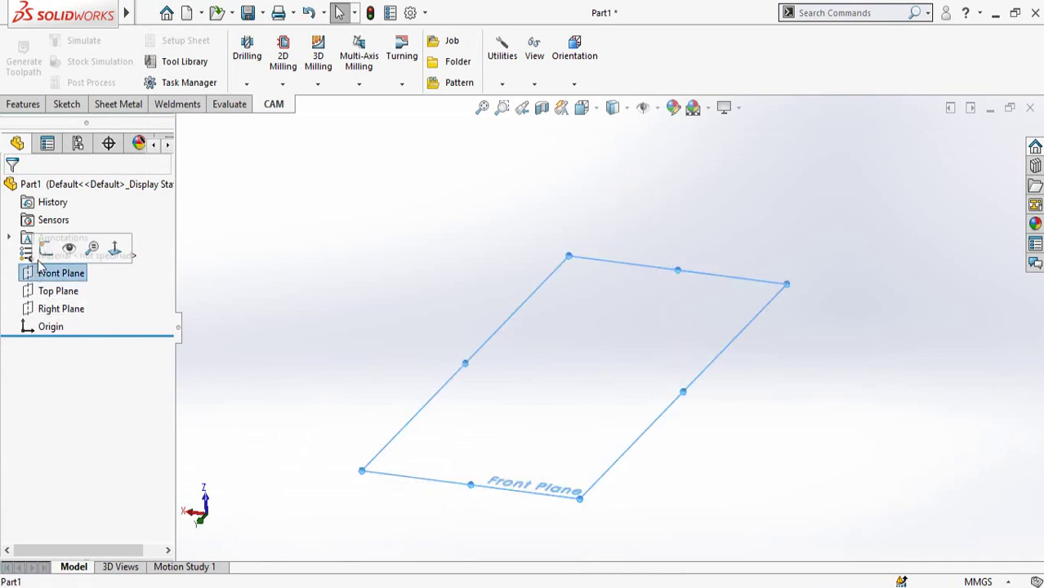
pyautogui.click(41, 248)
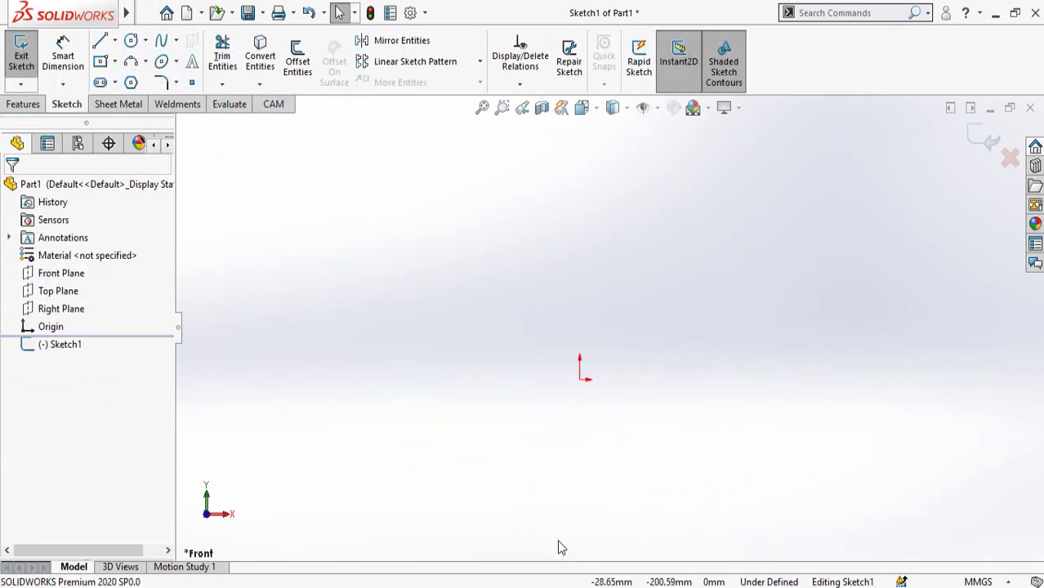
# - Sketch an upright center rectangle about 199 mm wide, centred on the origin
pyautogui.click(100, 63)
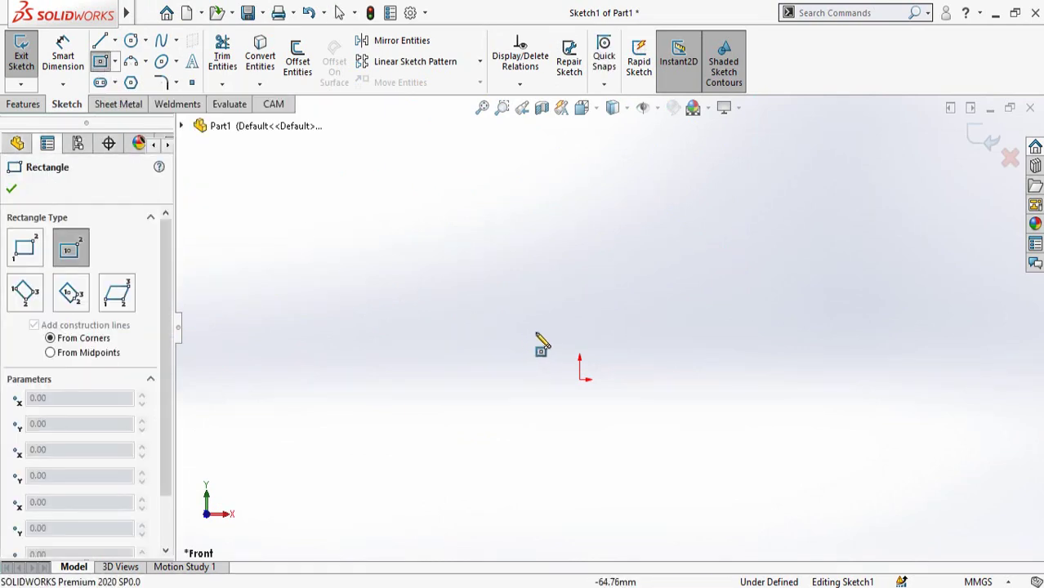
pyautogui.click(579, 379)
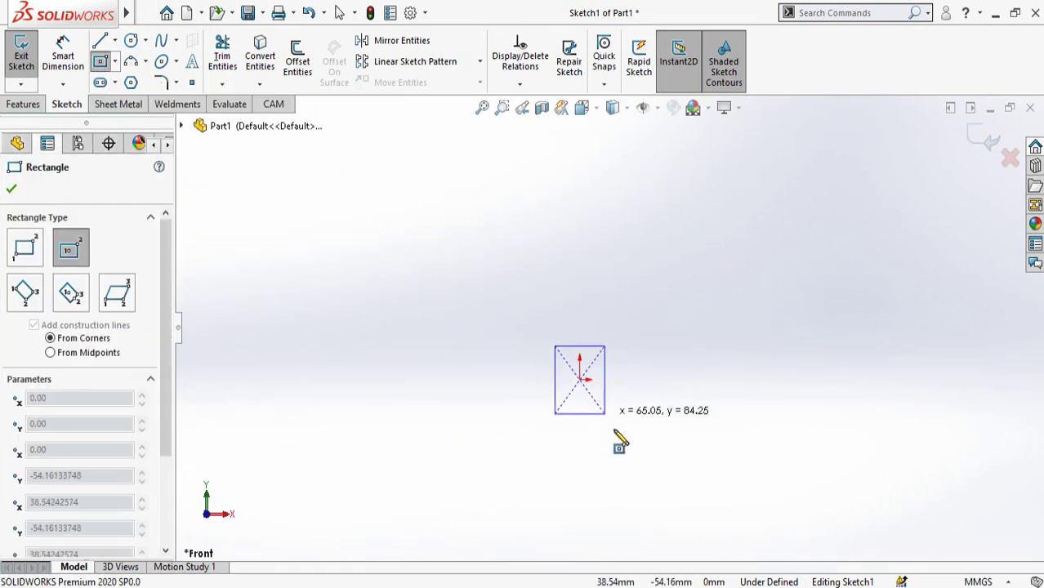
pyautogui.click(632, 472)
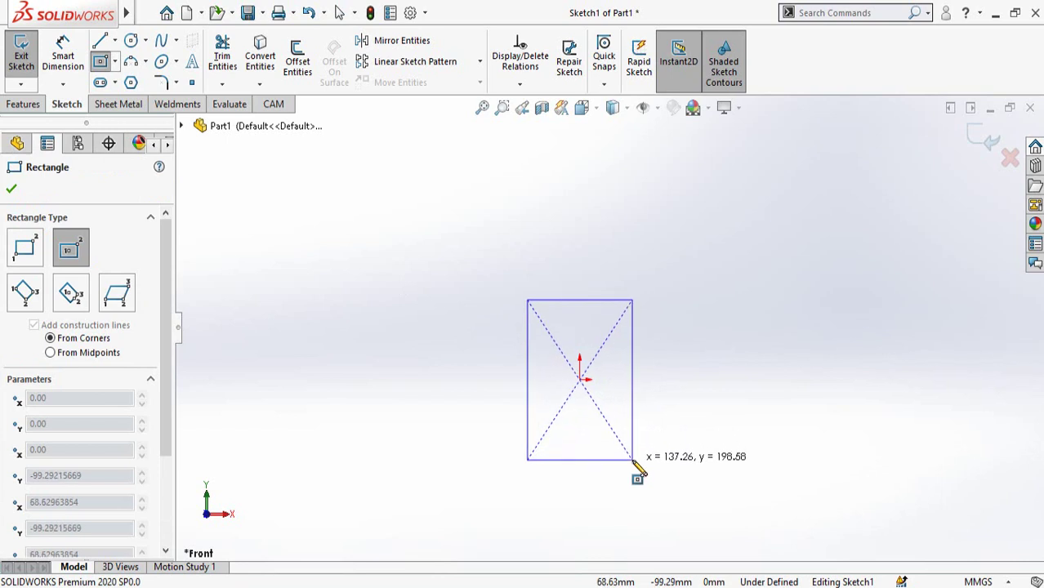
pyautogui.click(642, 508)
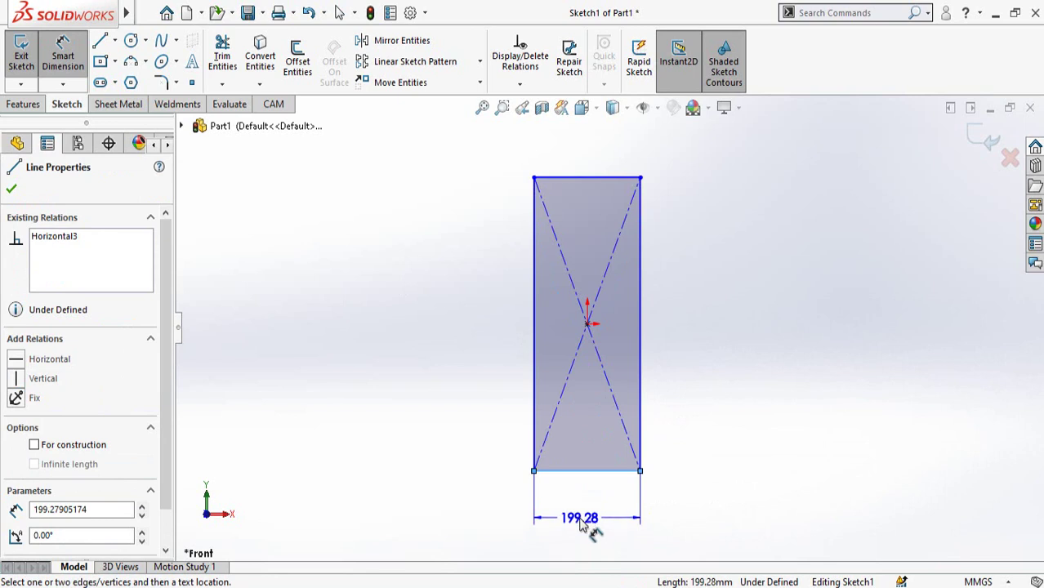
# - Dimension the rectangle with a width of 3 ft and a height of 6 ft
pyautogui.click(583, 526)
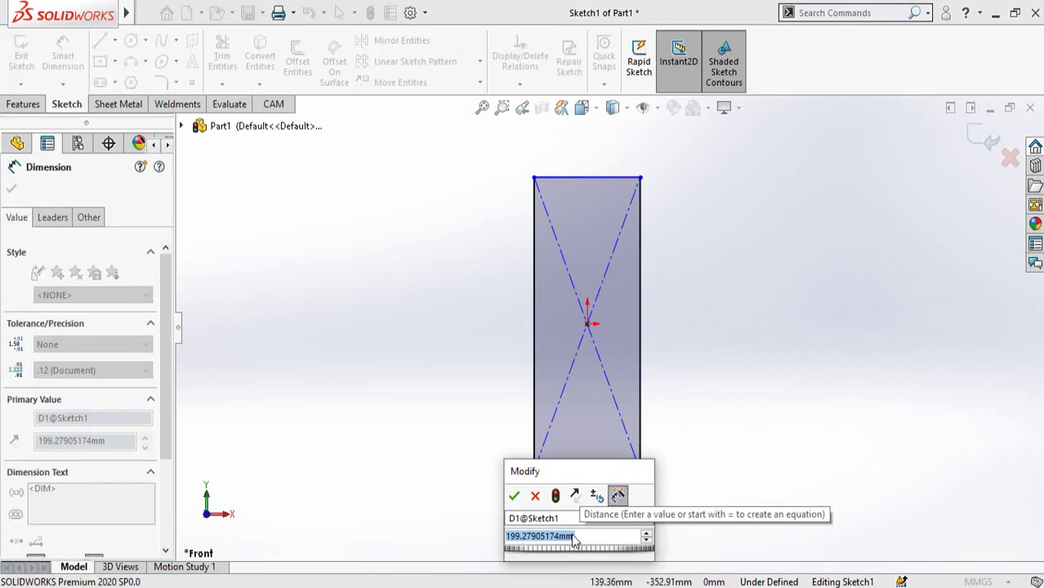
pyautogui.write('3ft')
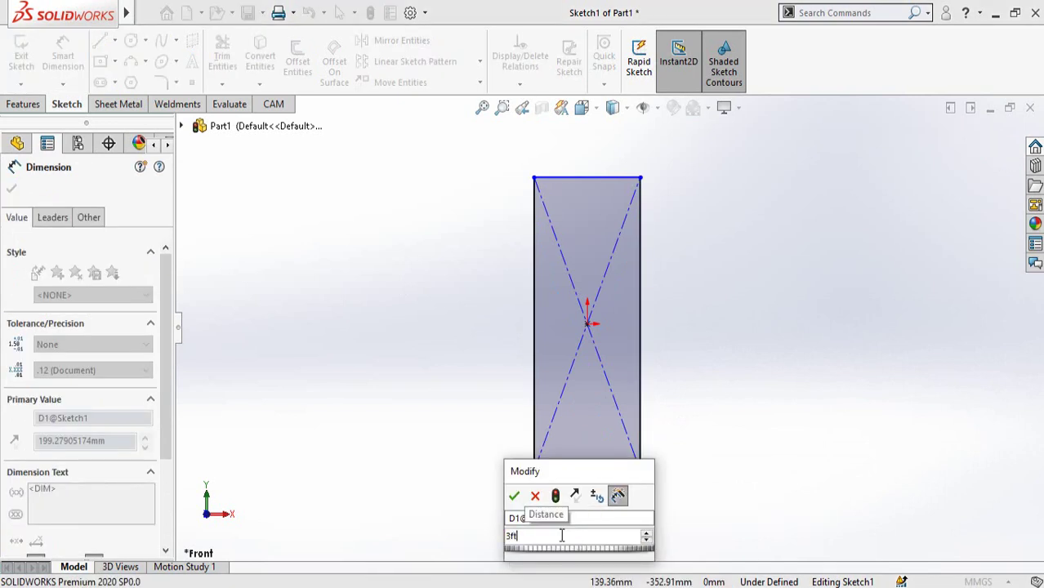
pyautogui.click(514, 496)
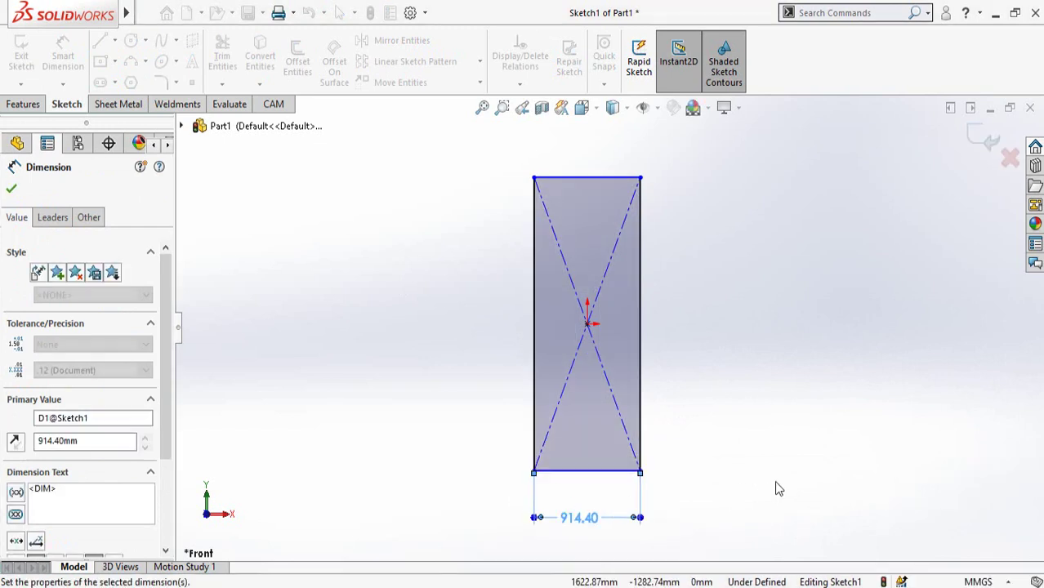
pyautogui.click(638, 402)
pyautogui.click(707, 369)
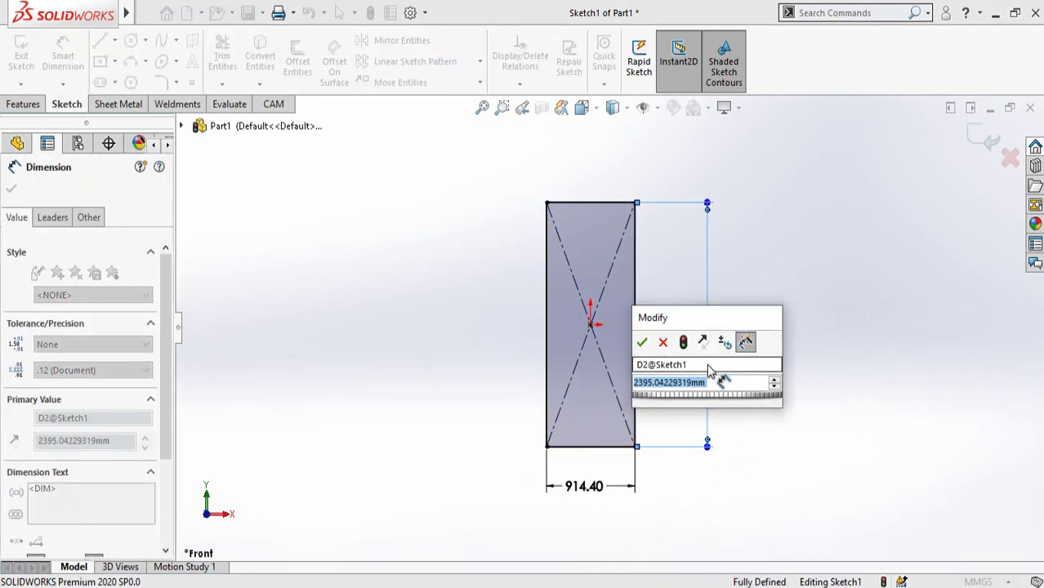
pyautogui.write('6ft')
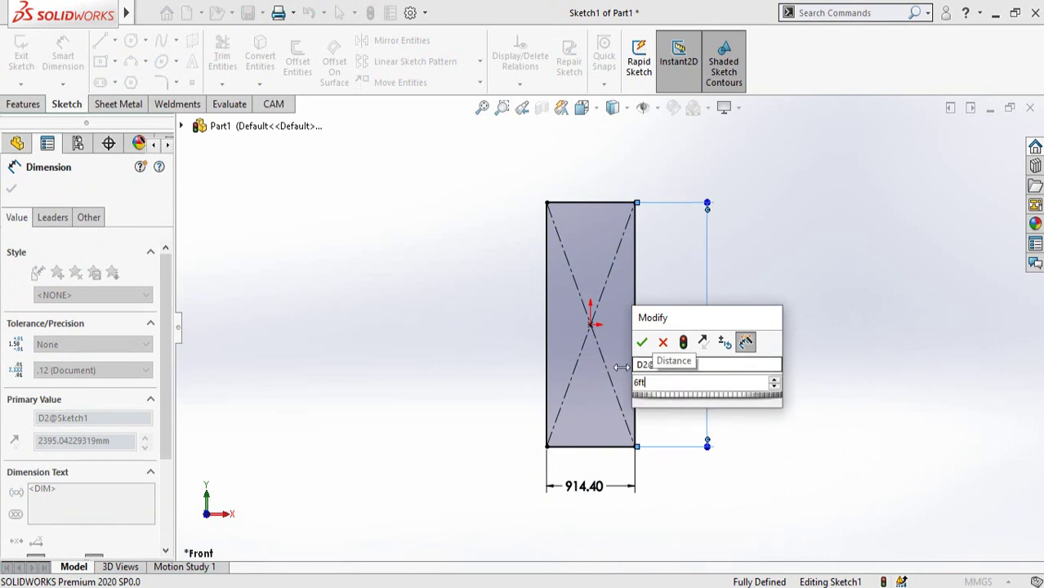
pyautogui.click(642, 343)
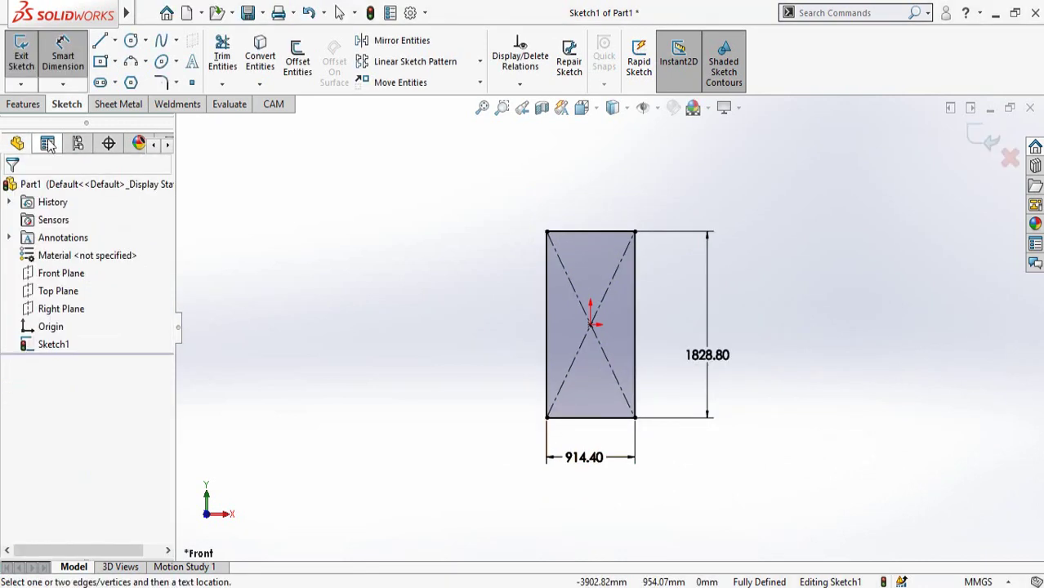
# - Extrude the rectangle as a blind boss with a depth of 3 in
pyautogui.click(25, 105)
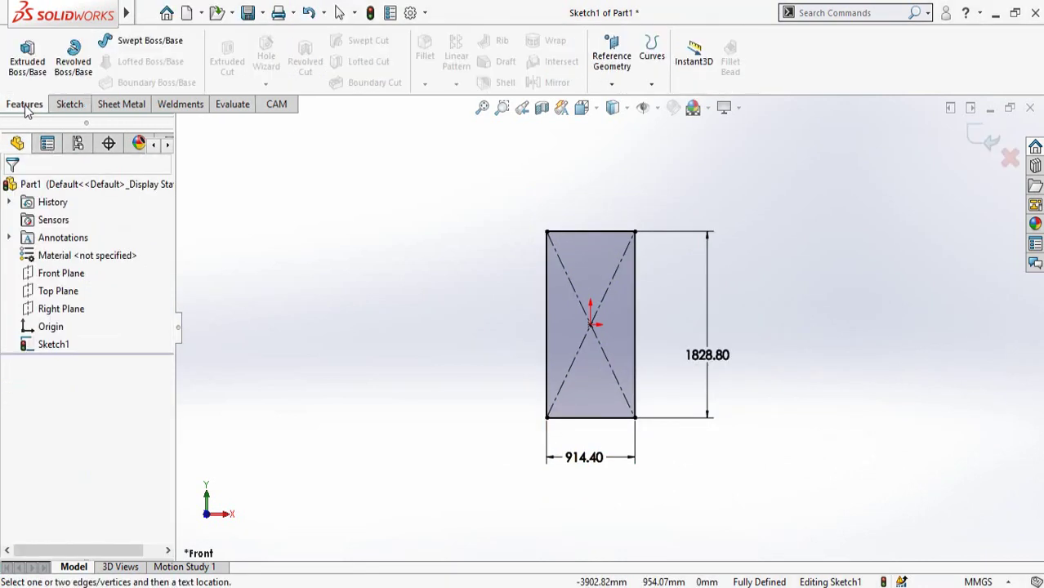
pyautogui.click(27, 57)
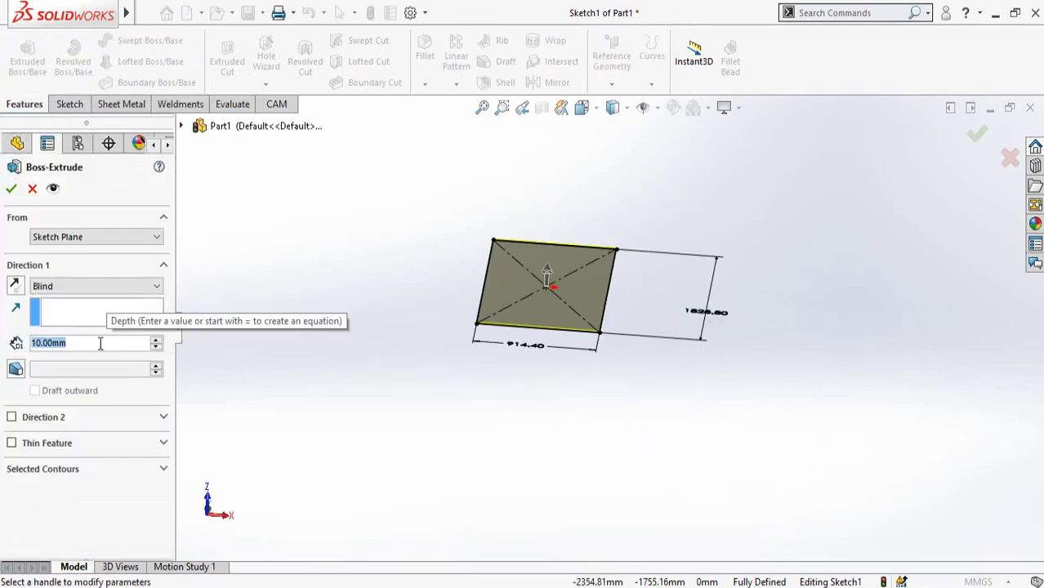
pyautogui.write('3')
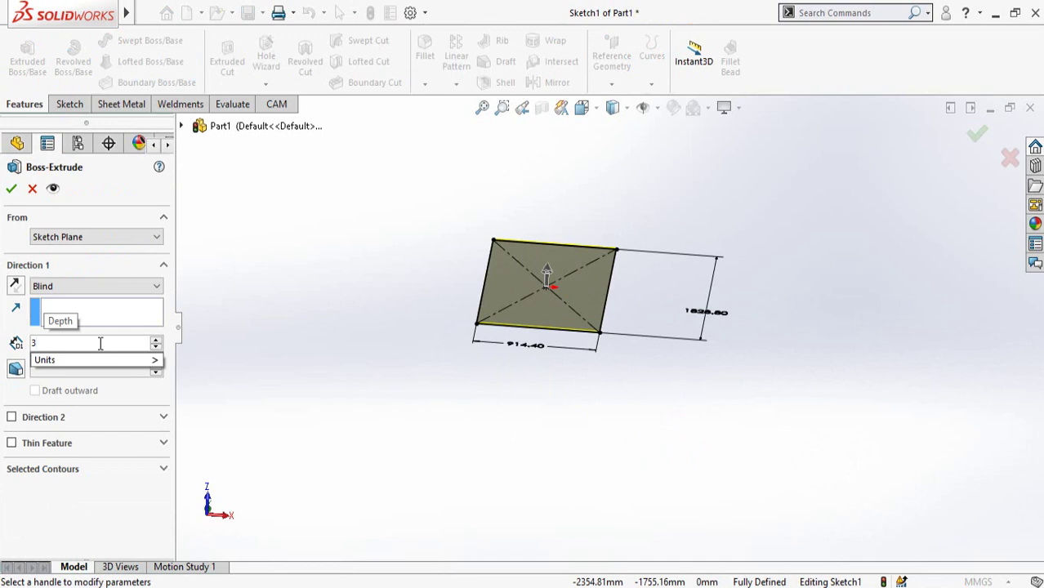
pyautogui.write('in')
pyautogui.press('Return')
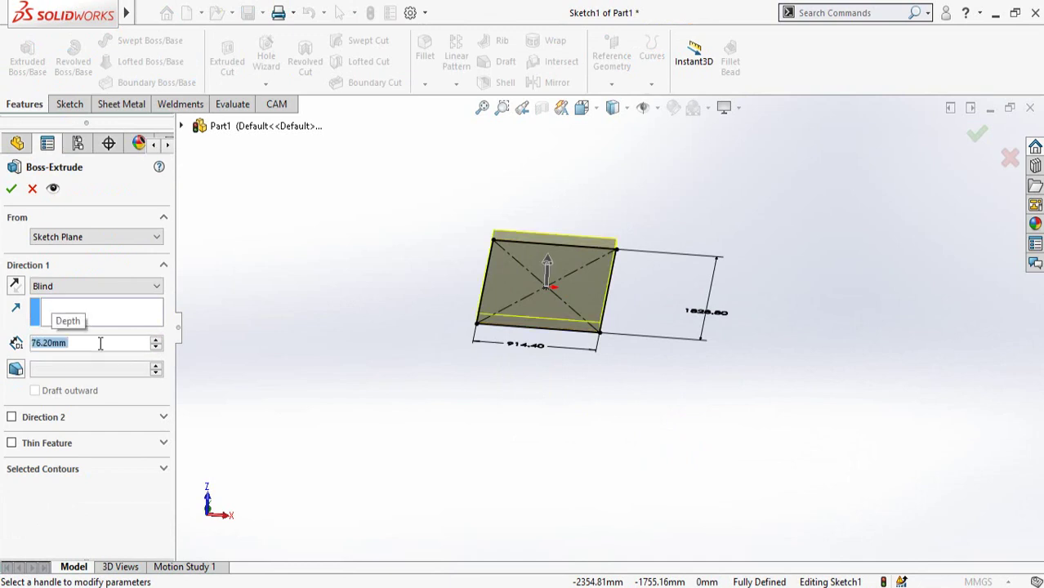
pyautogui.click(10, 192)
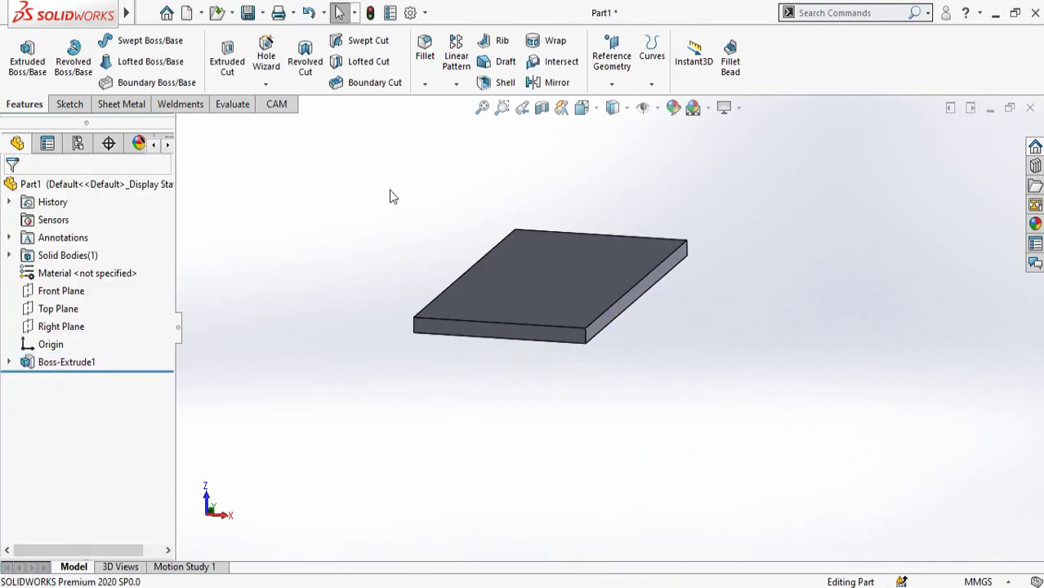
# - Start a new sketch on the large front face of the extruded panel
pyautogui.moveTo(390, 197); pyautogui.dragTo(445, 389, button='middle')
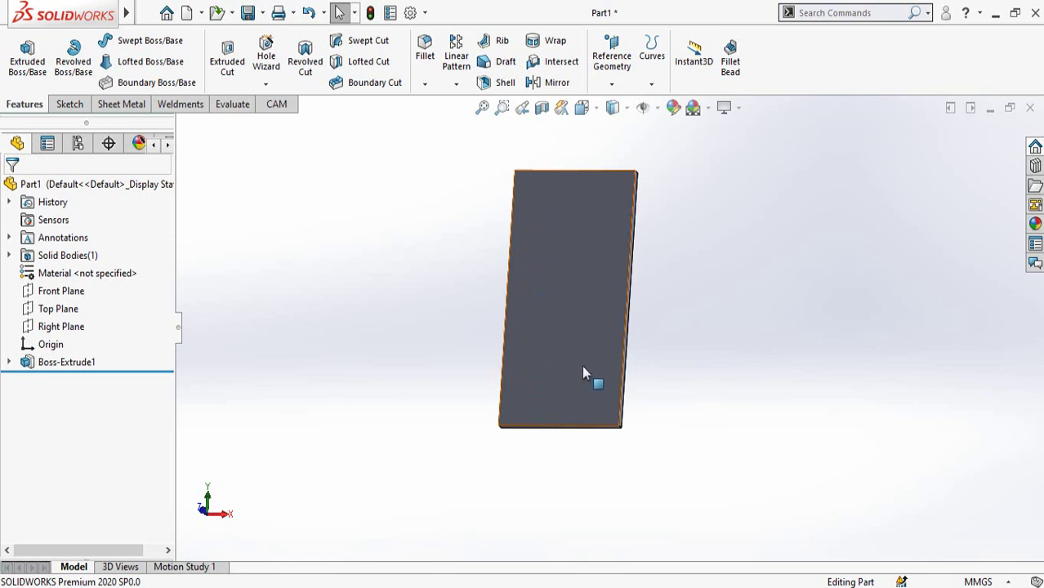
pyautogui.moveTo(535, 381); pyautogui.dragTo(541, 398, button='middle')
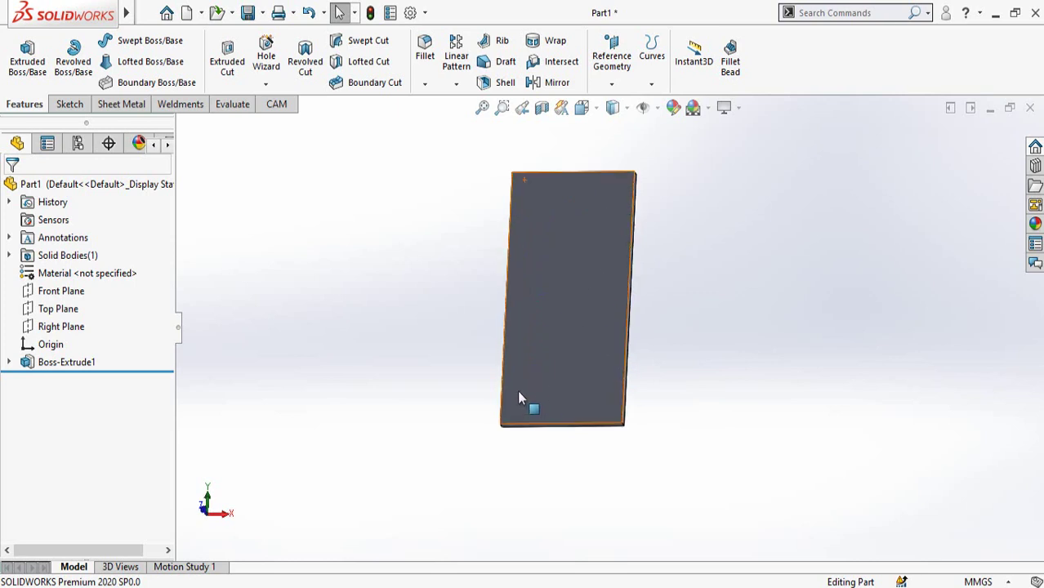
pyautogui.click(550, 296)
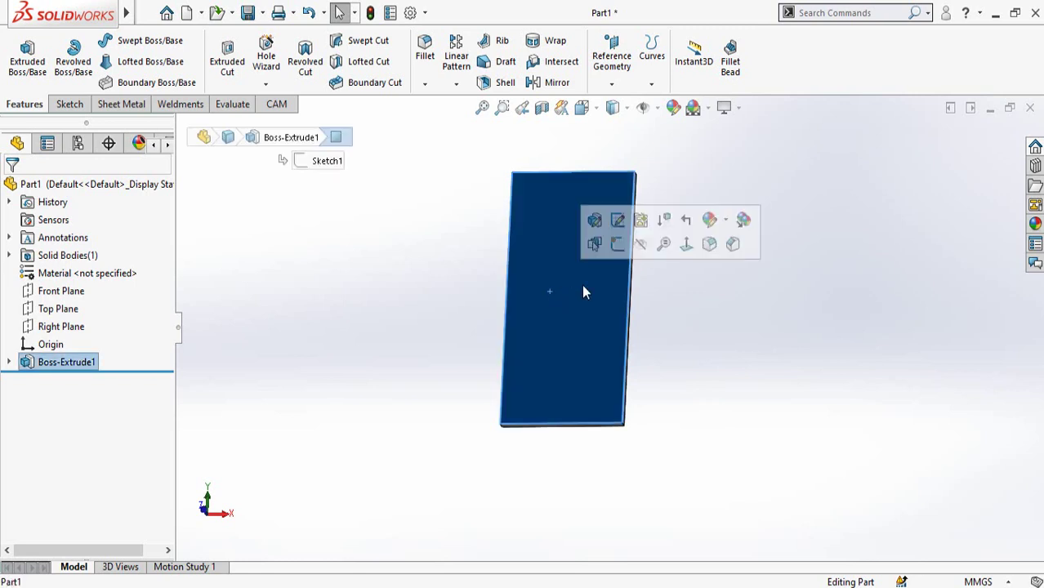
pyautogui.click(616, 245)
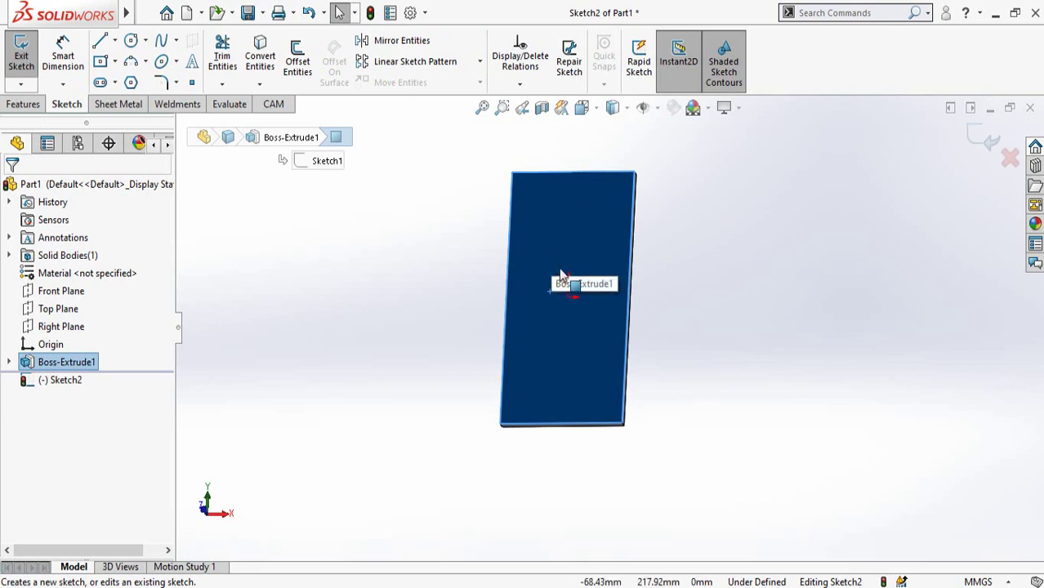
pyautogui.hotkey('ctrl', '8')
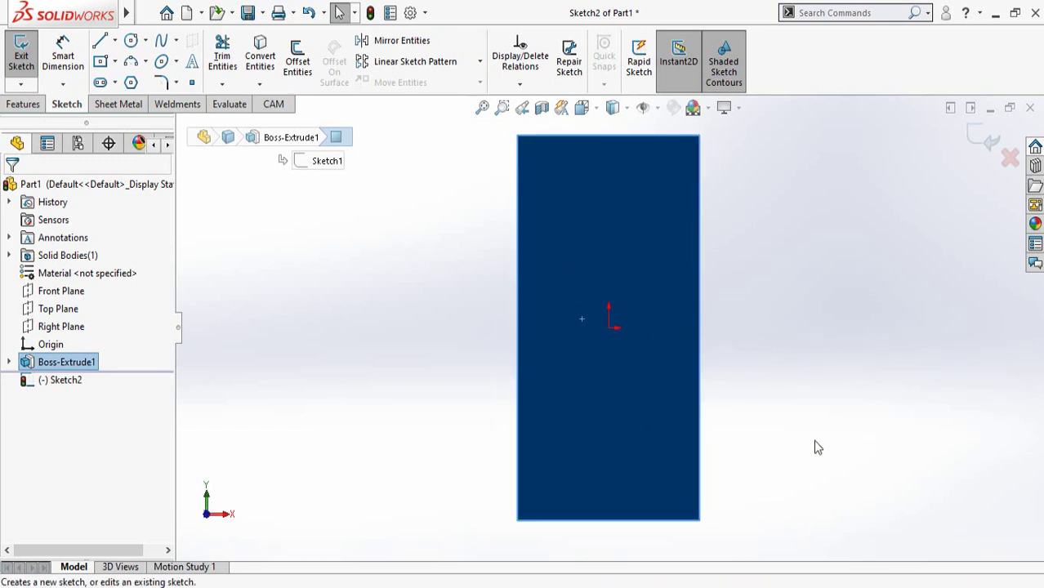
pyautogui.click(805, 355)
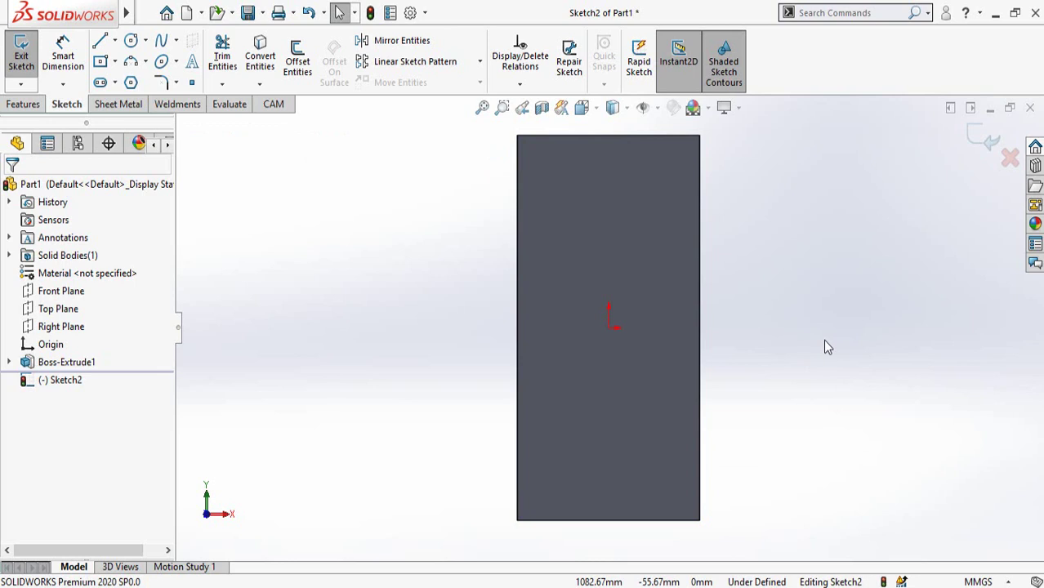
# - Sketch a corner rectangle on the front face, set in from all four panel edges
pyautogui.click(116, 64)
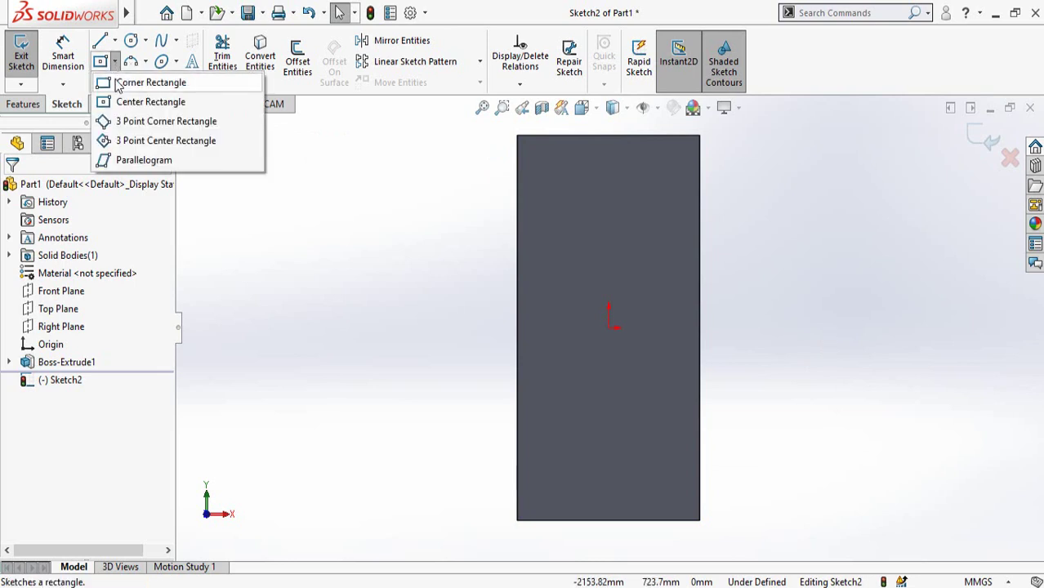
pyautogui.click(117, 83)
pyautogui.click(534, 162)
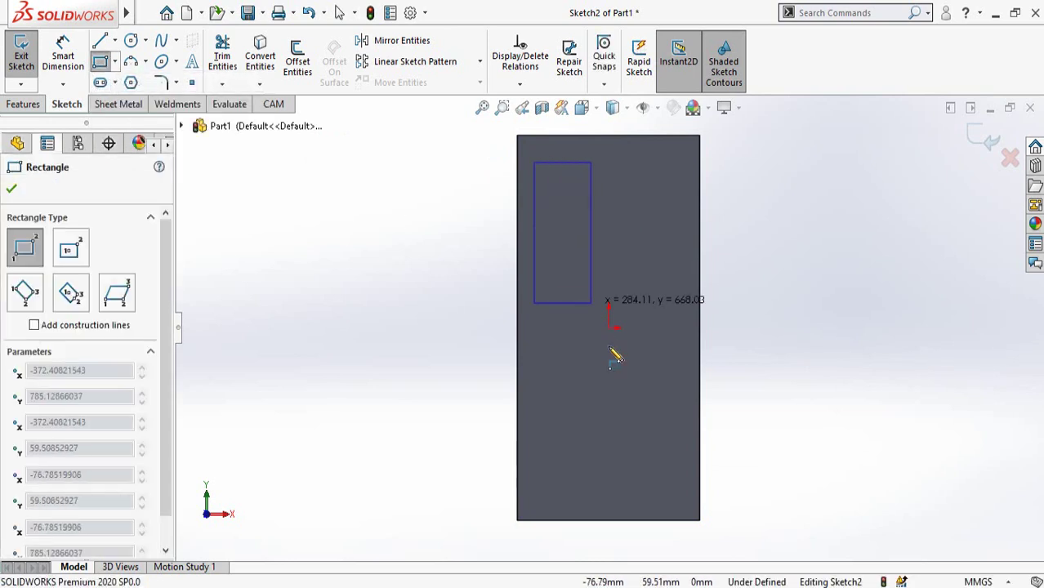
pyautogui.click(679, 495)
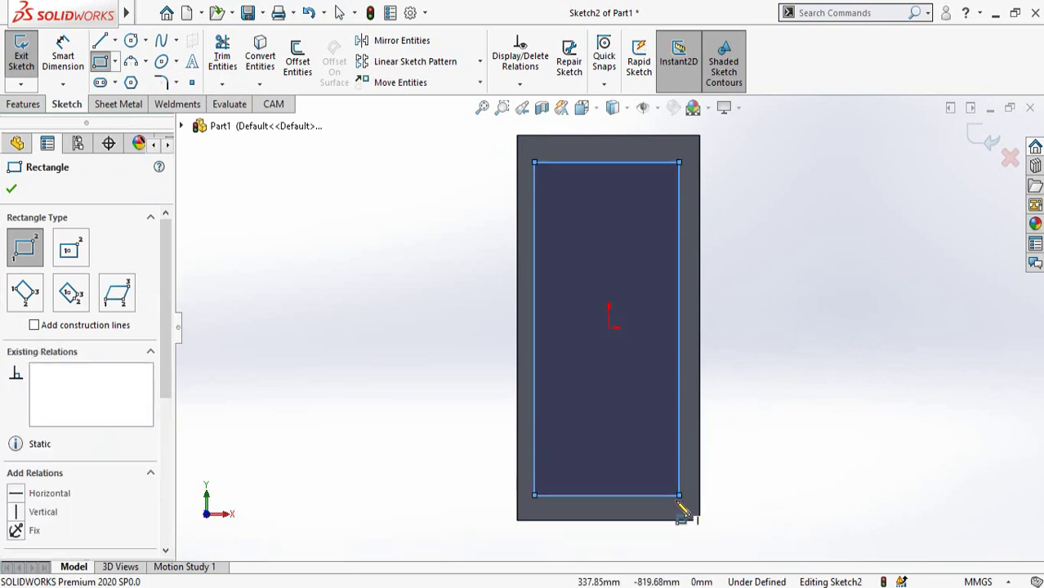
pyautogui.press('Escape')
pyautogui.press('Escape')
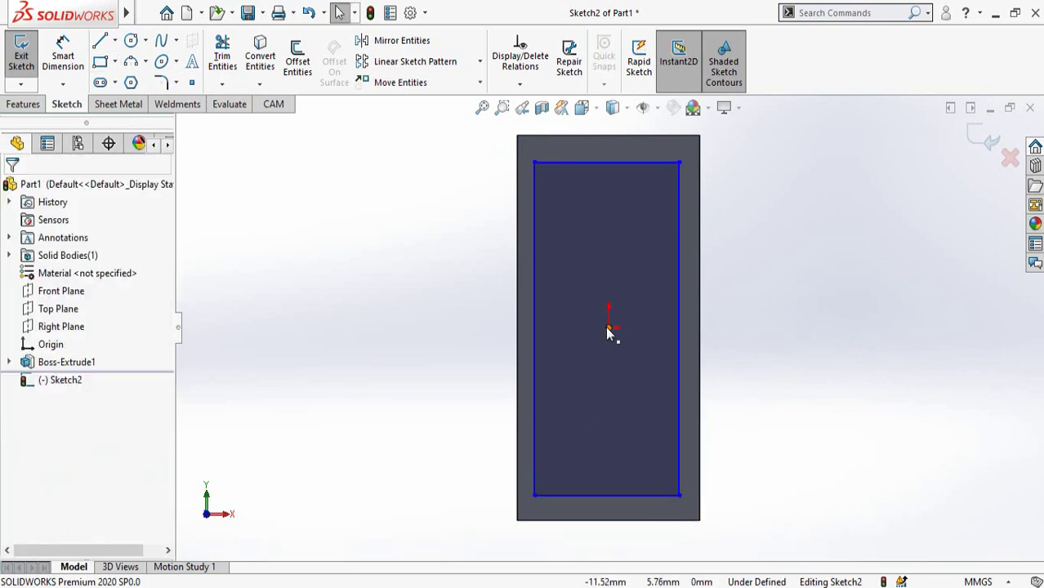
# - Center the inset rectangle on the origin by making its left edge midpoint horizontal and its top edge midpoint vertical with the origin
pyautogui.click(609, 328)
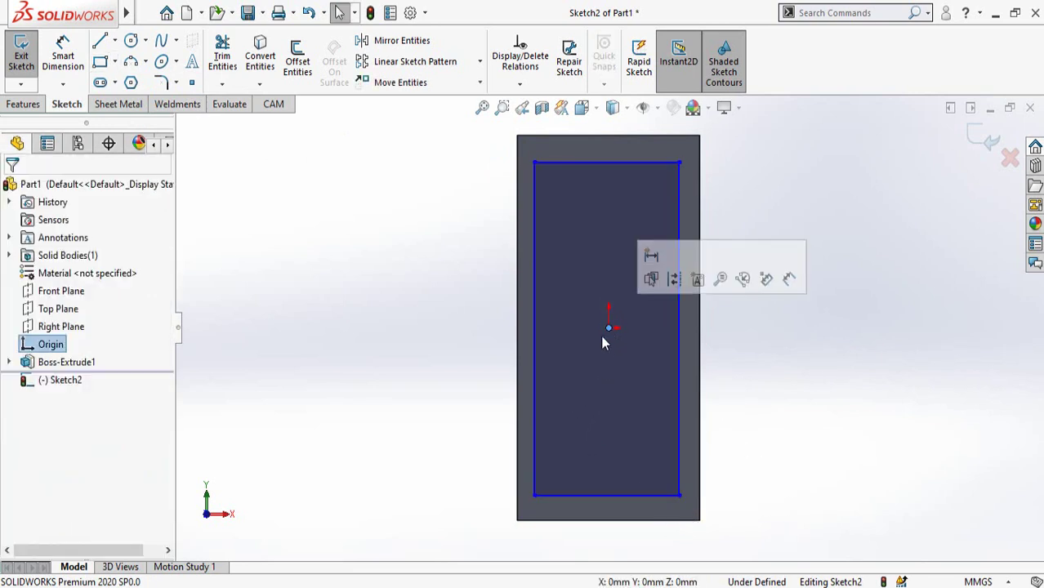
pyautogui.keyDown('ctrl'); pyautogui.click(534, 330); pyautogui.keyUp('ctrl')
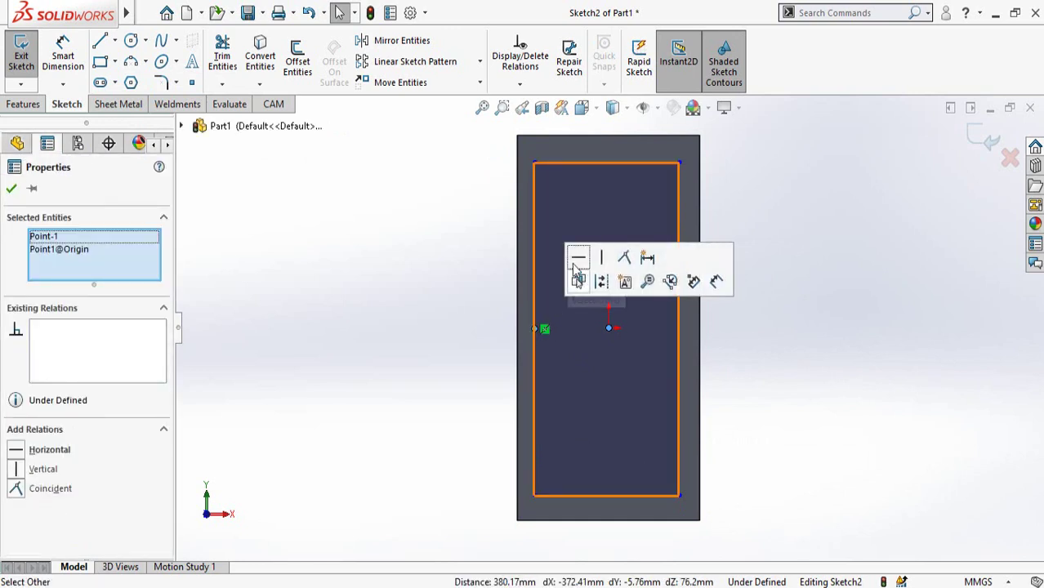
pyautogui.click(577, 259)
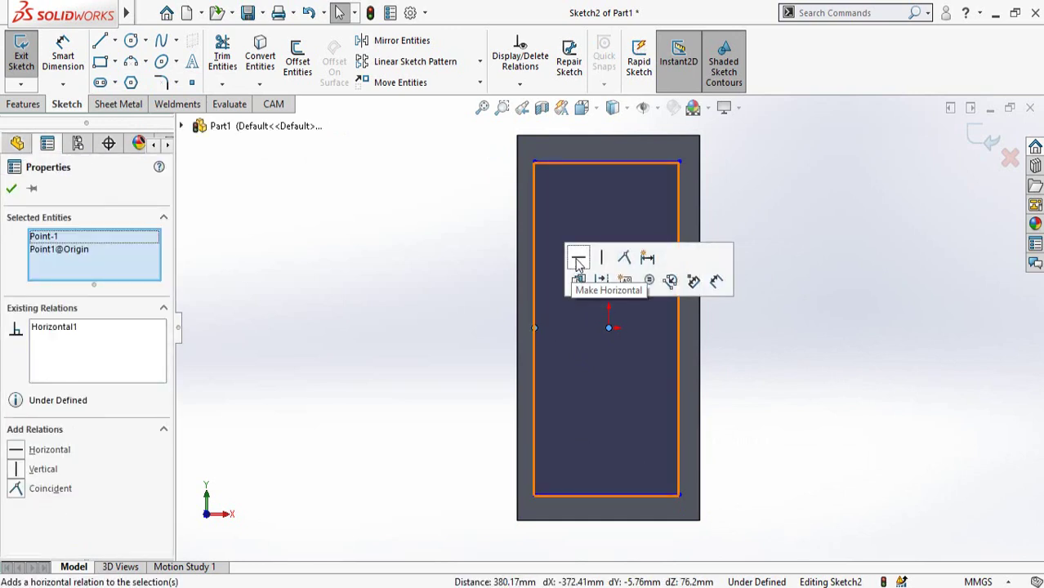
pyautogui.click(450, 331)
pyautogui.click(609, 329)
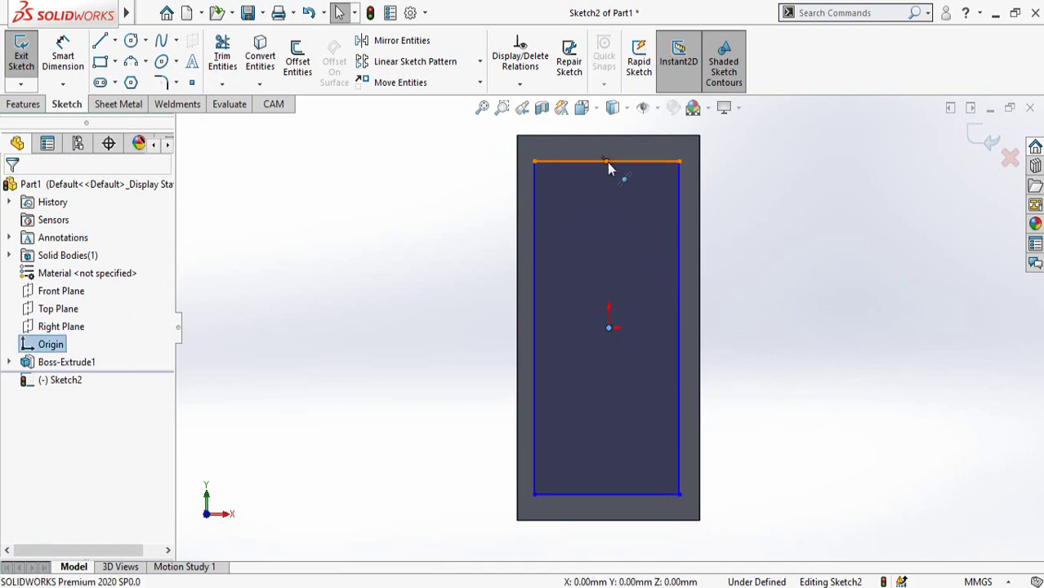
pyautogui.keyDown('ctrl'); pyautogui.click(606, 161); pyautogui.keyUp('ctrl')
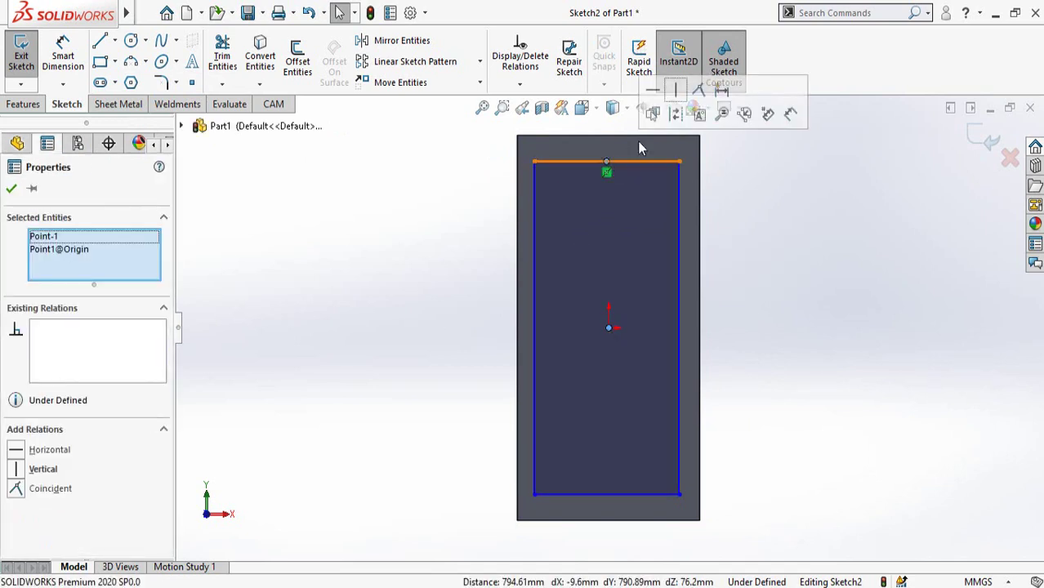
pyautogui.click(681, 91)
pyautogui.click(779, 262)
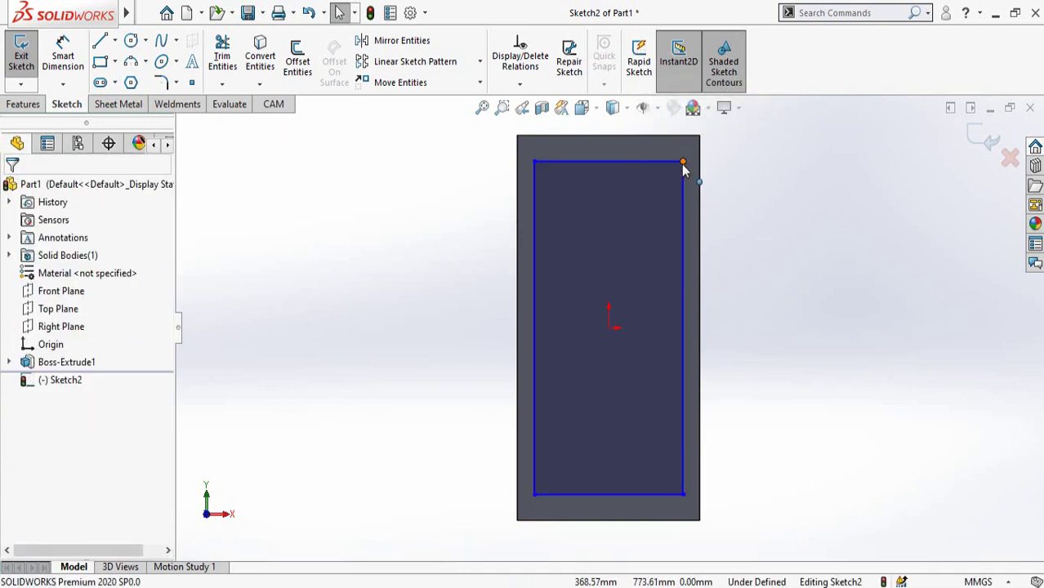
# - Pull the rectangle's upper-right corner inward to shrink it about the origin
pyautogui.click(683, 161)
pyautogui.moveTo(683, 161); pyautogui.dragTo(662, 186)
pyautogui.click(778, 317)
# - Dimension the gap between the rectangle's bottom edge and the panel's bottom edge as 3 in
pyautogui.moveTo(779, 318); pyautogui.dragTo(748, 212, button='right')
pyautogui.press('z')
pyautogui.press('z')
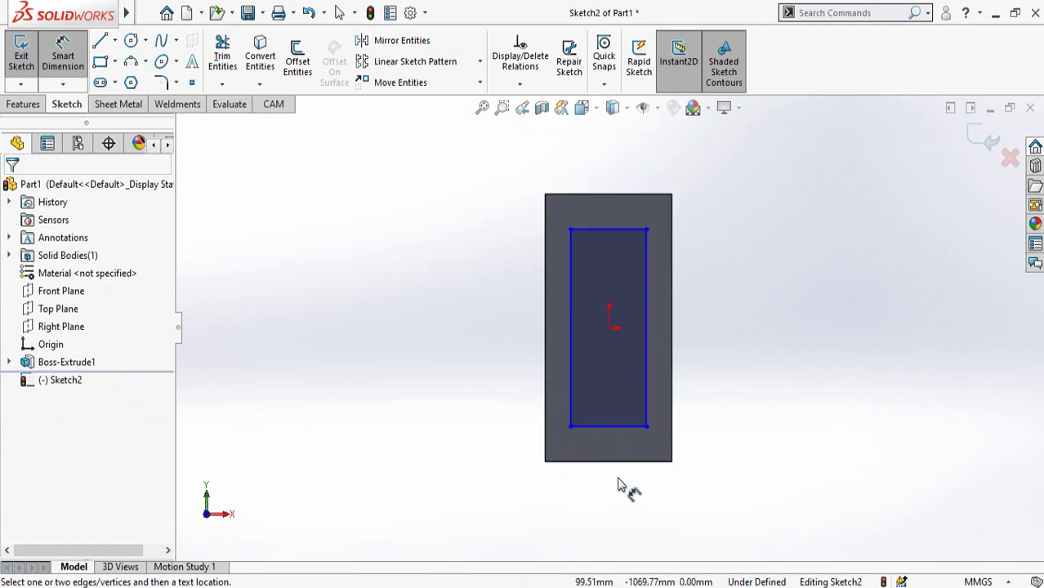
pyautogui.click(599, 425)
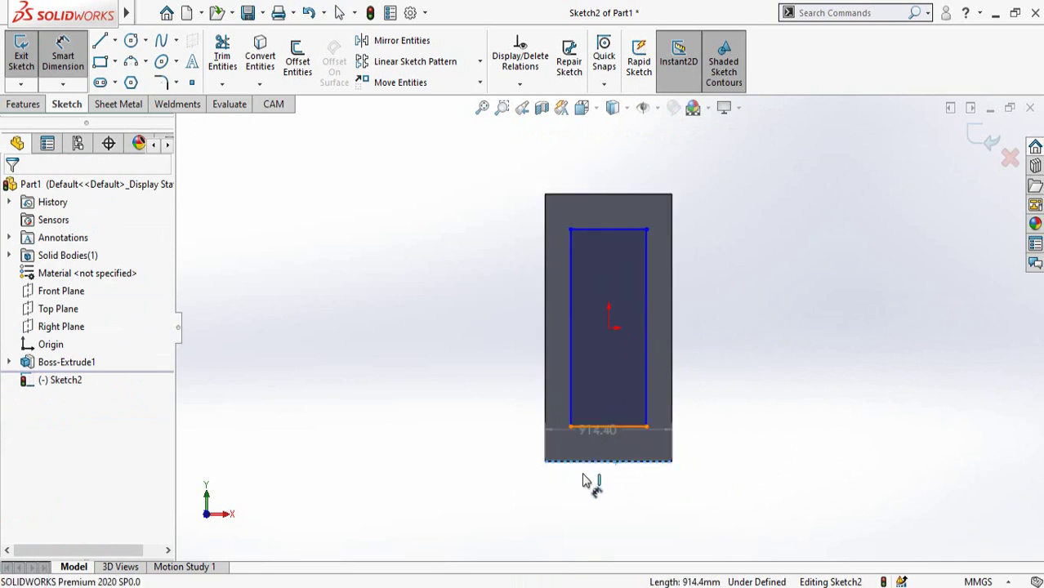
pyautogui.click(602, 516)
pyautogui.write('100')
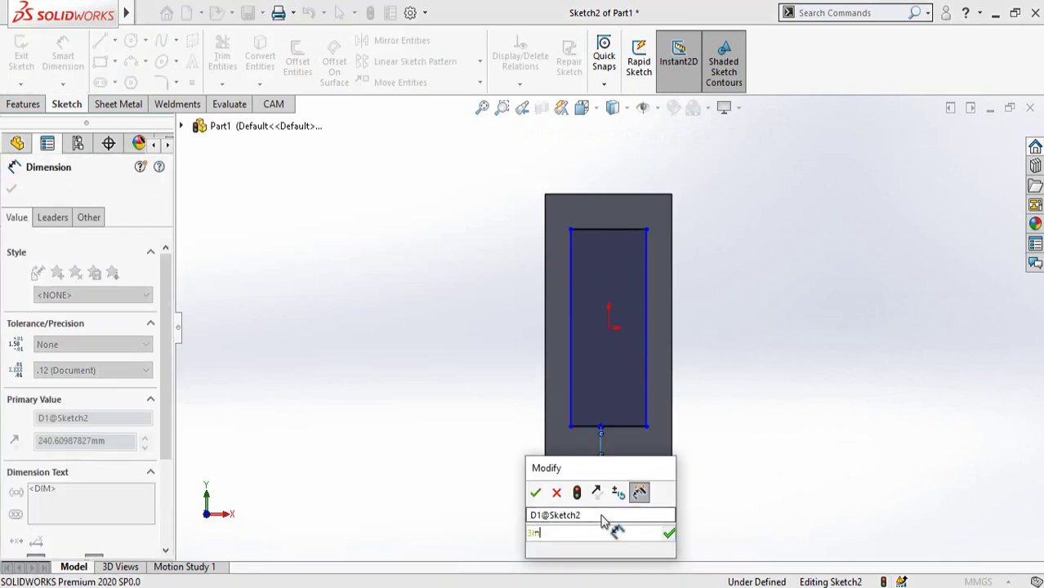
pyautogui.press('Return')
# - Dimension the gap between the rectangle's left edge and the panel's left edge as 3 in
pyautogui.scroll(-1, 602, 517)
pyautogui.scroll(1, 541, 361)
pyautogui.click(533, 360)
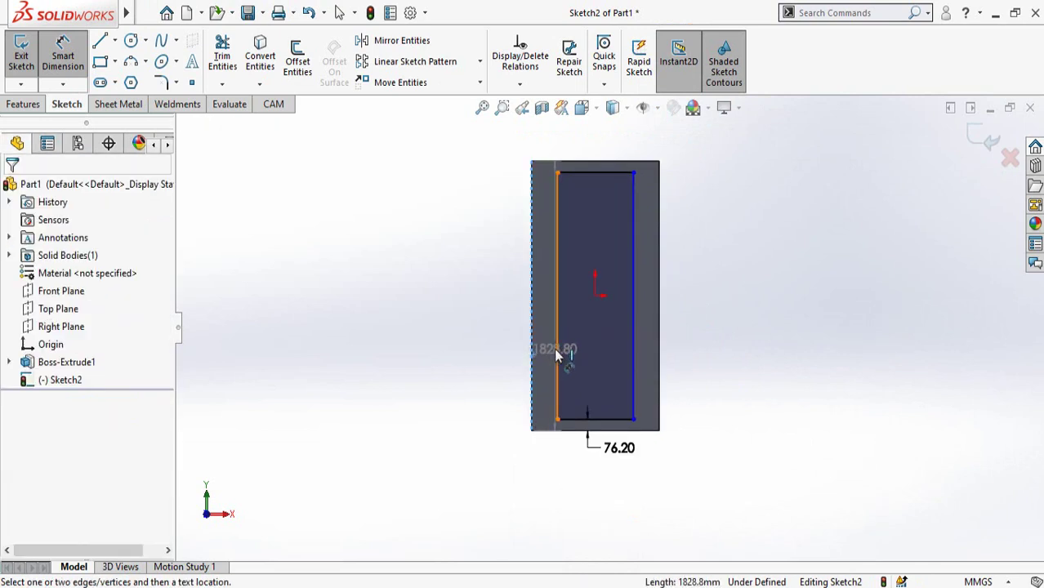
pyautogui.click(557, 355)
pyautogui.click(474, 357)
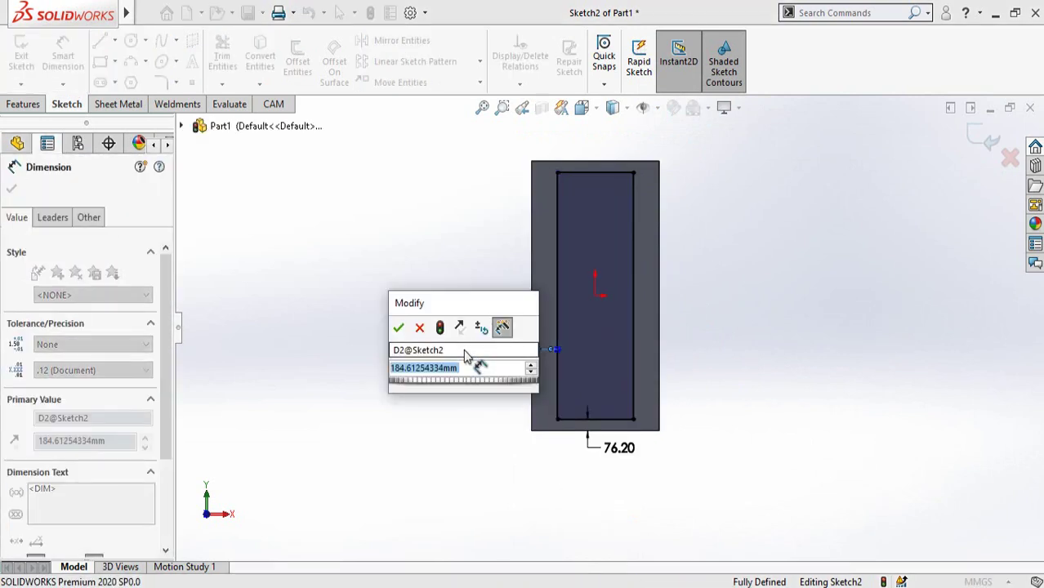
pyautogui.write('3in')
pyautogui.press('Return')
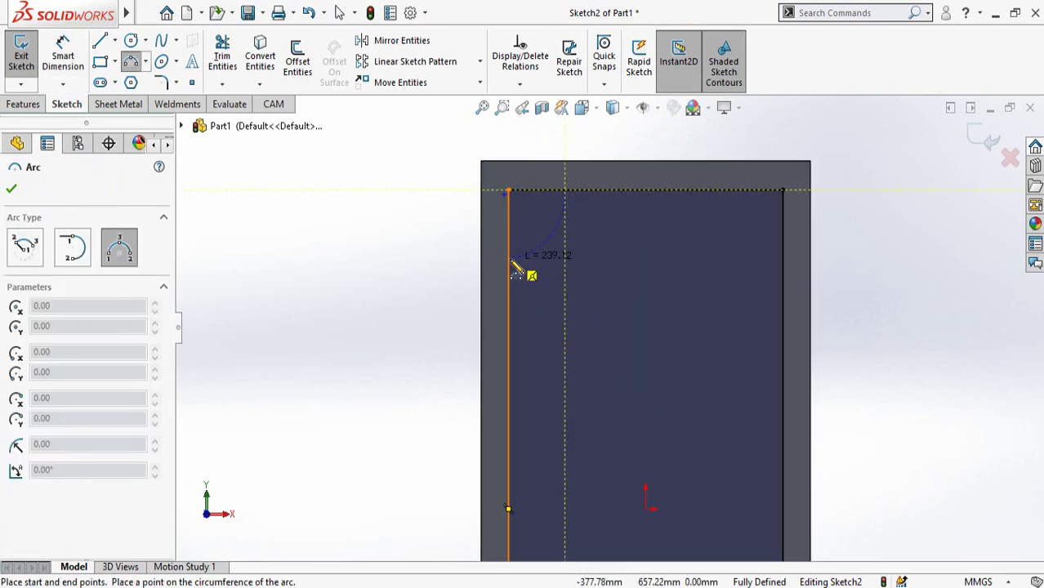
# - Sketch a three-point arc of about 250 mm radius across the rectangle's upper-left corner, bulging inward from its left and top edges
pyautogui.click(511, 260)
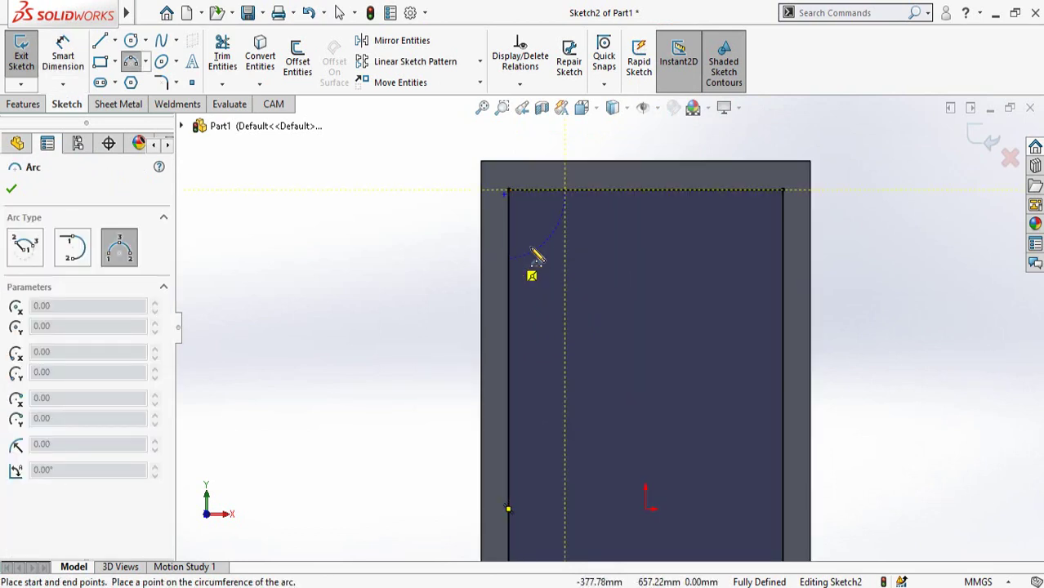
pyautogui.click(532, 253)
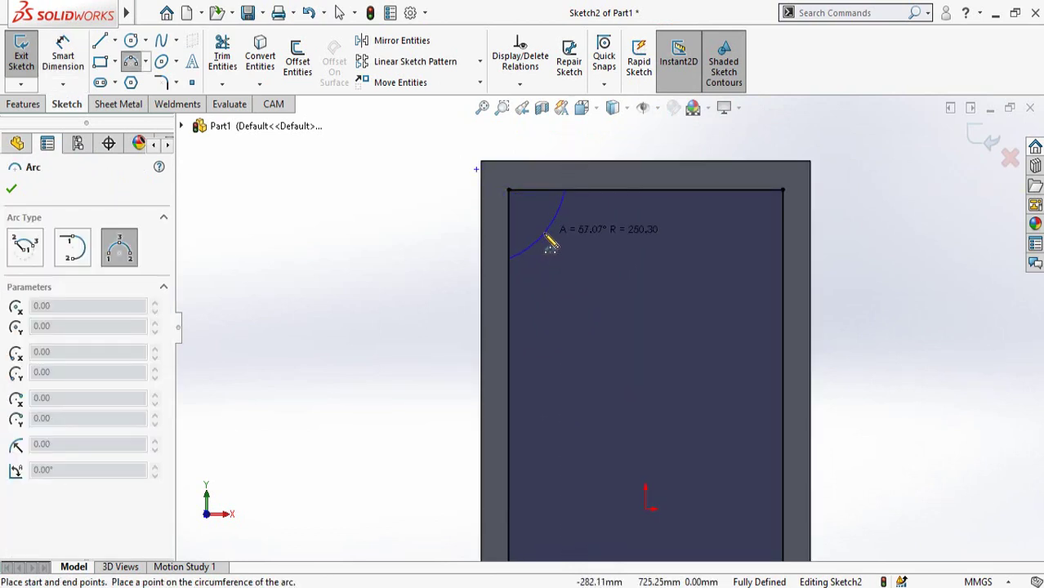
pyautogui.click(551, 244)
# - Sketch a second three-point arc across the rectangle's lower-right corner, from its right edge to its bottom edge and bulging inward
pyautogui.scroll(-4, 664, 436)
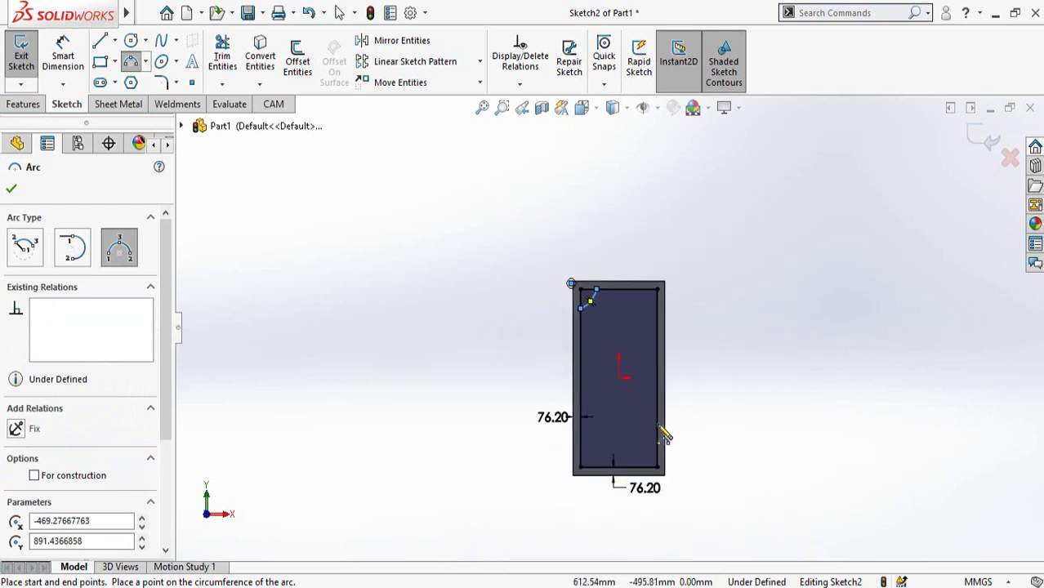
pyautogui.scroll(2, 670, 489)
pyautogui.click(685, 449)
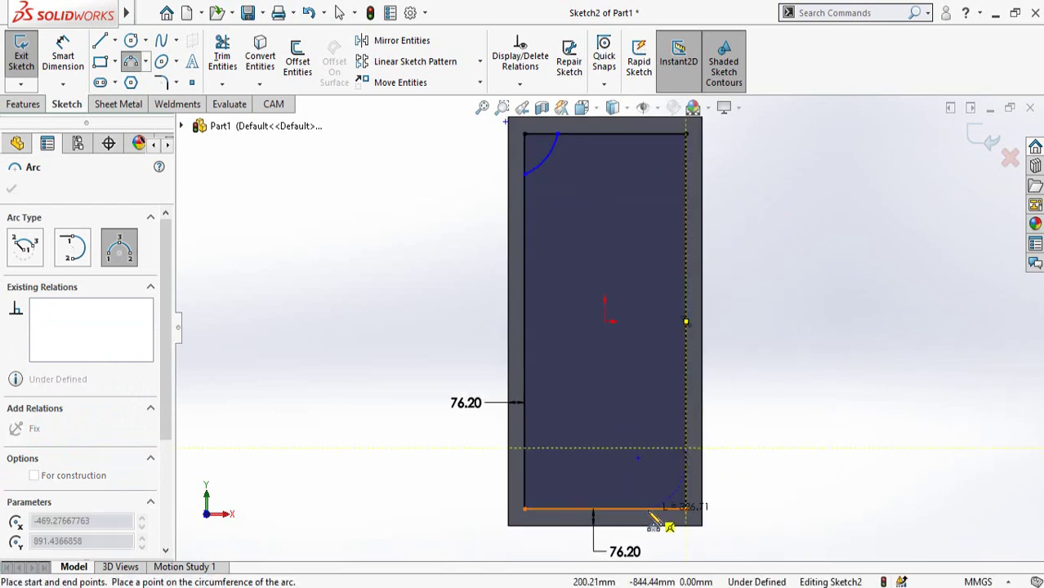
pyautogui.click(649, 508)
pyautogui.click(666, 480)
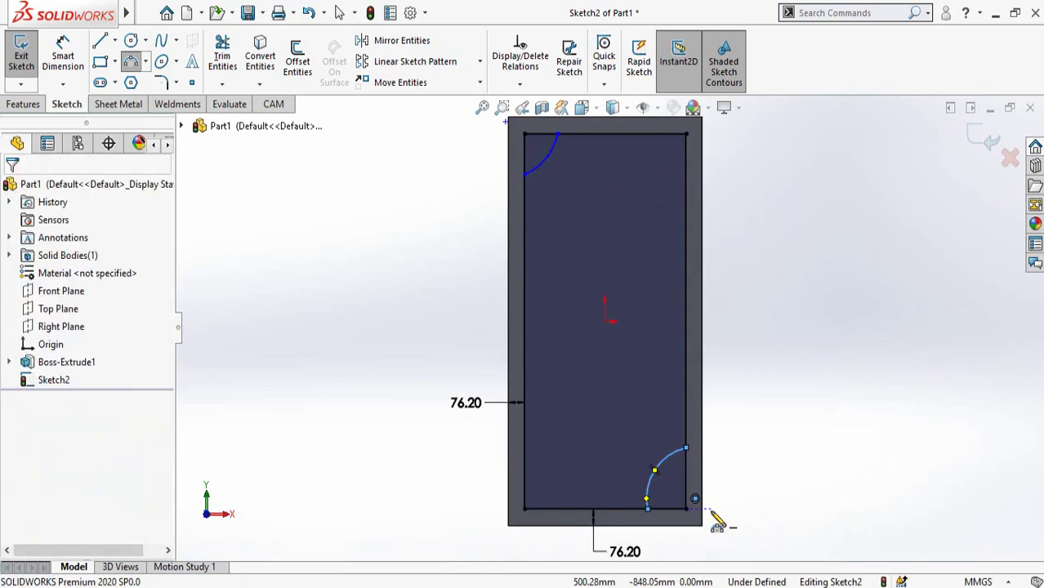
# - Make the two corner arcs equal and merge the lower-right arc's center with the rectangle's lower-right corner
pyautogui.keyDown('ctrl'); pyautogui.click(549, 153); pyautogui.keyUp('ctrl')
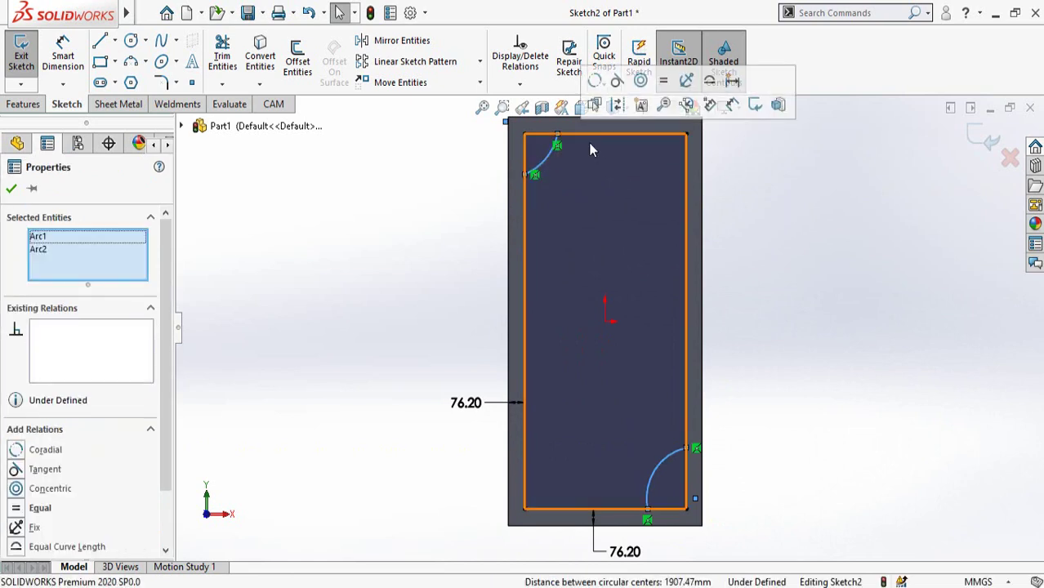
pyautogui.click(665, 81)
pyautogui.click(698, 502)
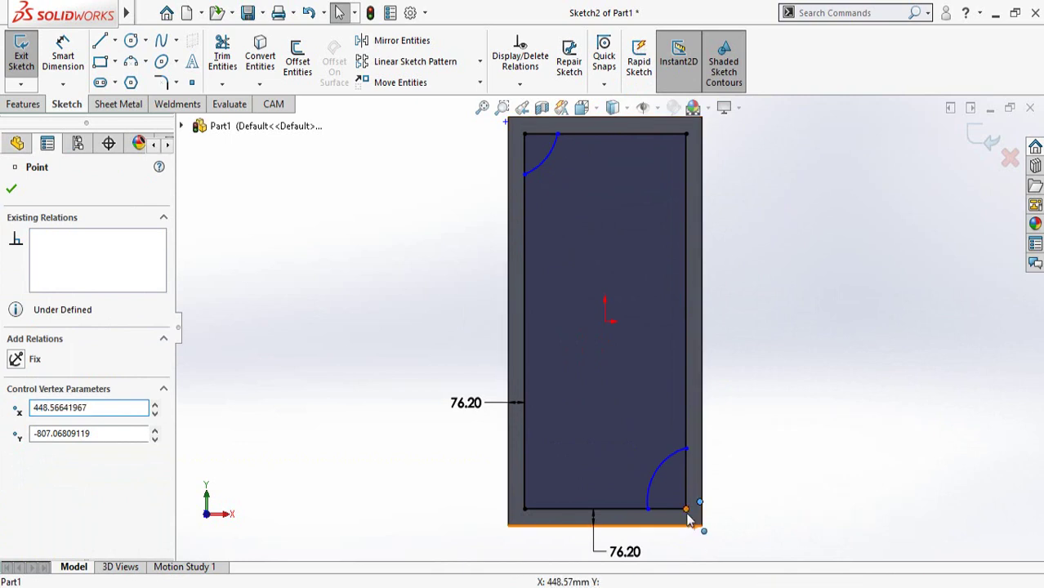
pyautogui.keyDown('ctrl'); pyautogui.click(686, 509); pyautogui.keyUp('ctrl')
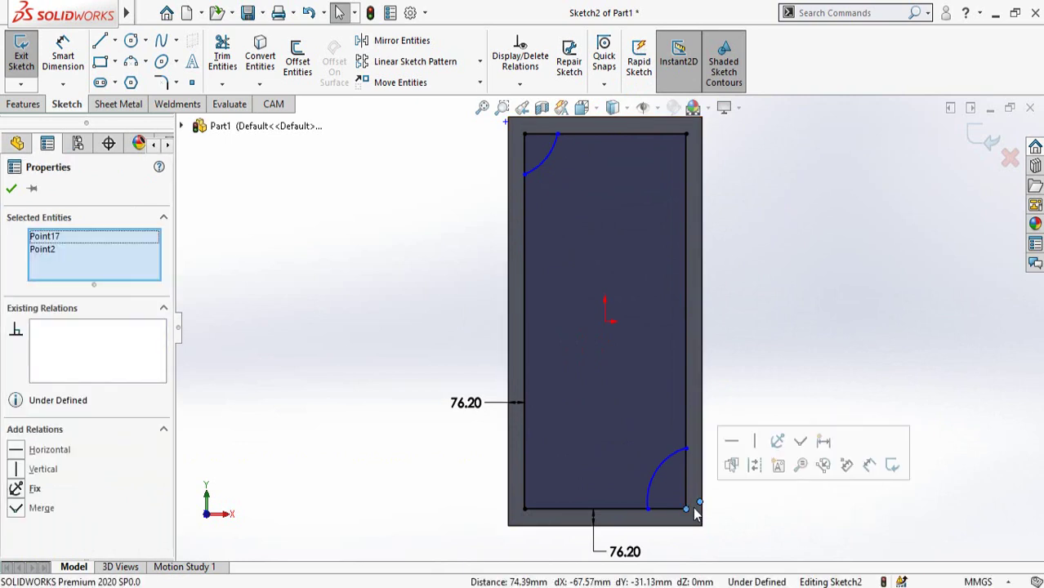
pyautogui.click(799, 443)
pyautogui.click(794, 322)
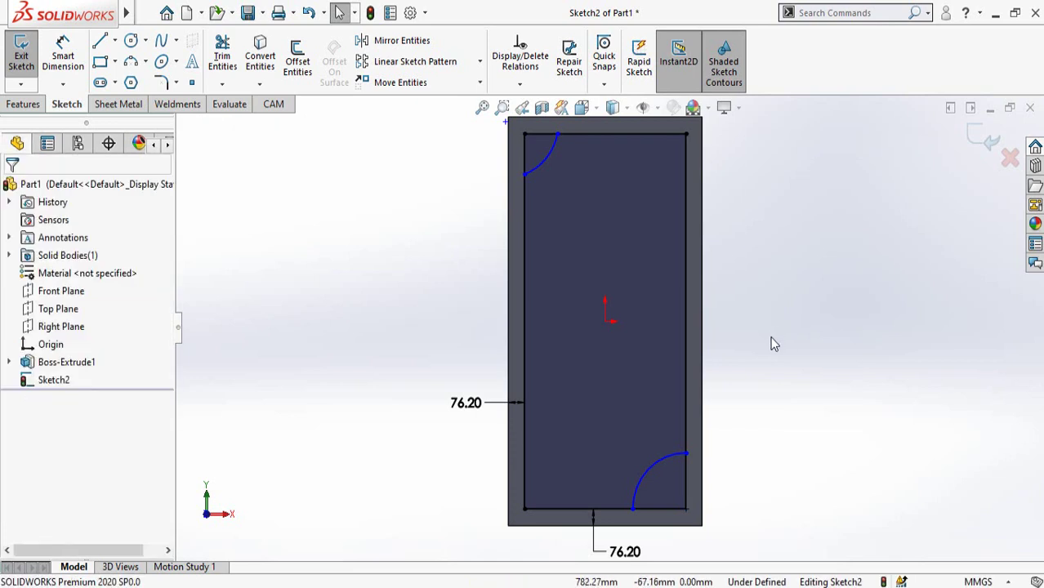
# - Merge the upper-left arc's center point with the rectangle's upper-left corner
pyautogui.press('f')
pyautogui.scroll(-1, 574, 193)
pyautogui.click(533, 171)
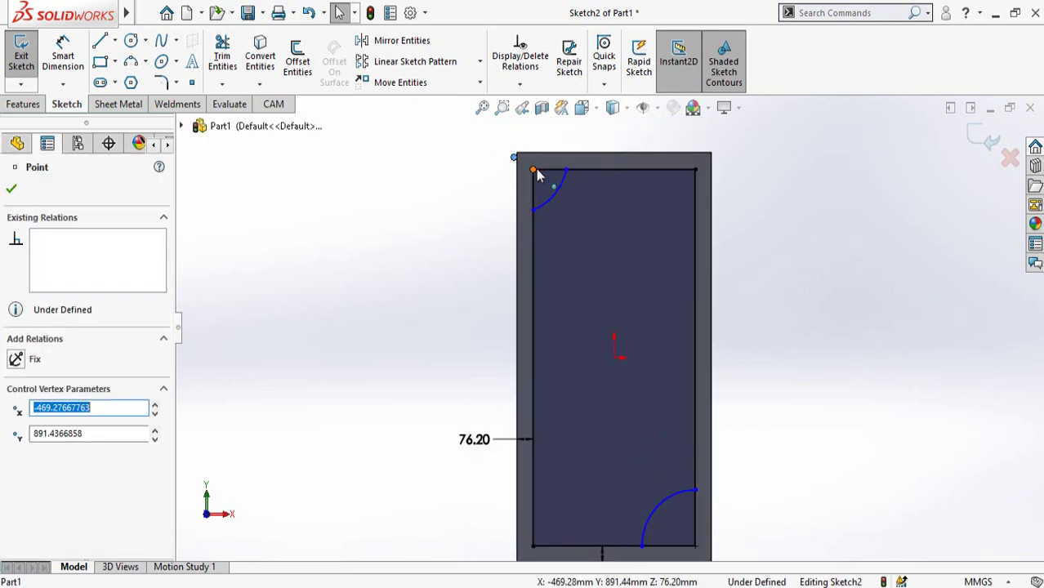
pyautogui.keyDown('ctrl'); pyautogui.click(551, 186); pyautogui.keyUp('ctrl')
pyautogui.click(651, 98)
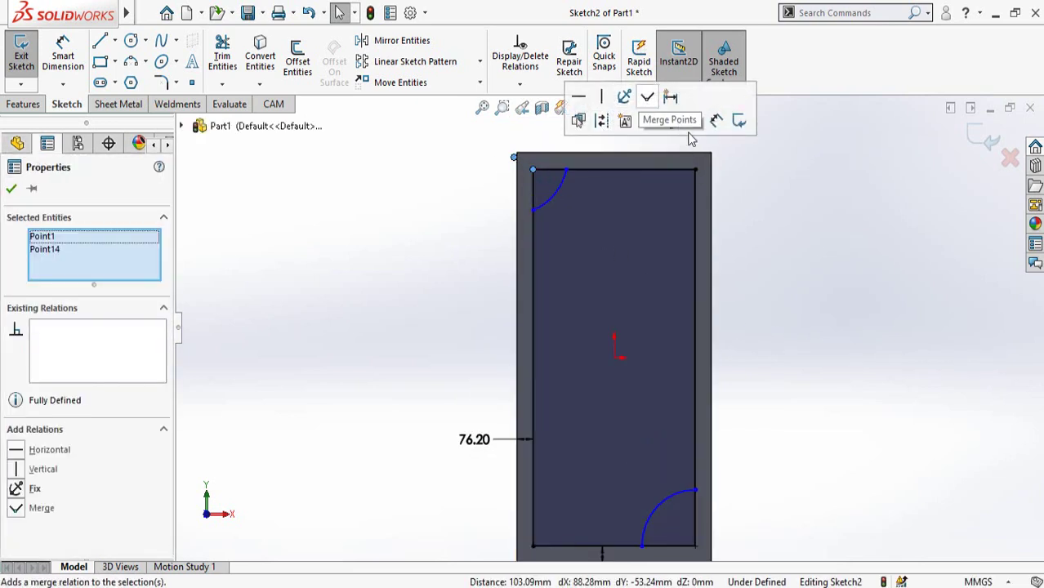
pyautogui.click(796, 400)
# - Dimension the upper-left corner arc with a radius of 250 mm
pyautogui.moveTo(793, 395); pyautogui.dragTo(789, 331, button='right')
pyautogui.scroll(-3, 616, 175)
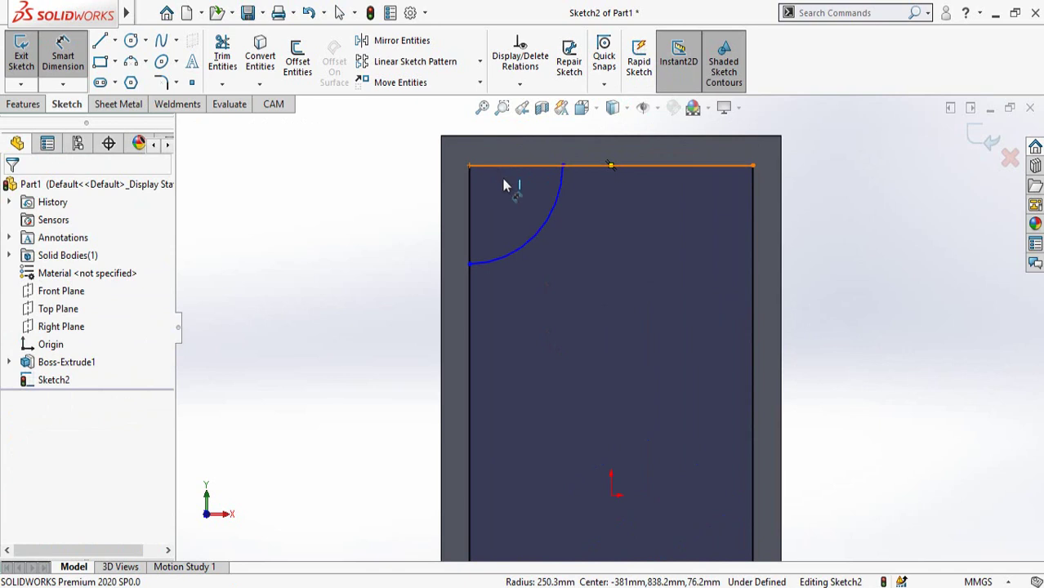
pyautogui.click(554, 226)
pyautogui.scroll(1, 600, 290)
pyautogui.click(814, 369)
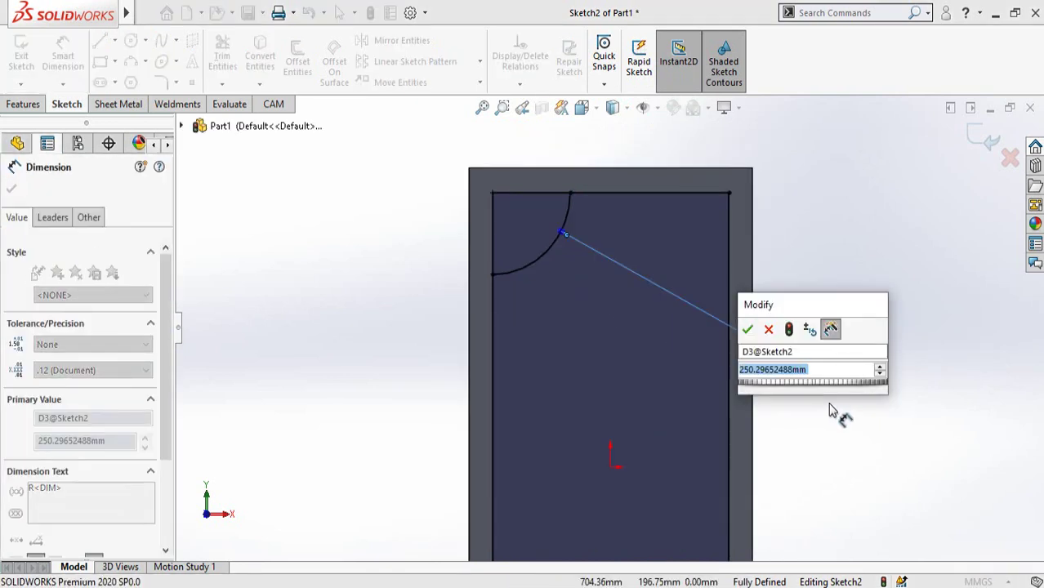
pyautogui.write('2')
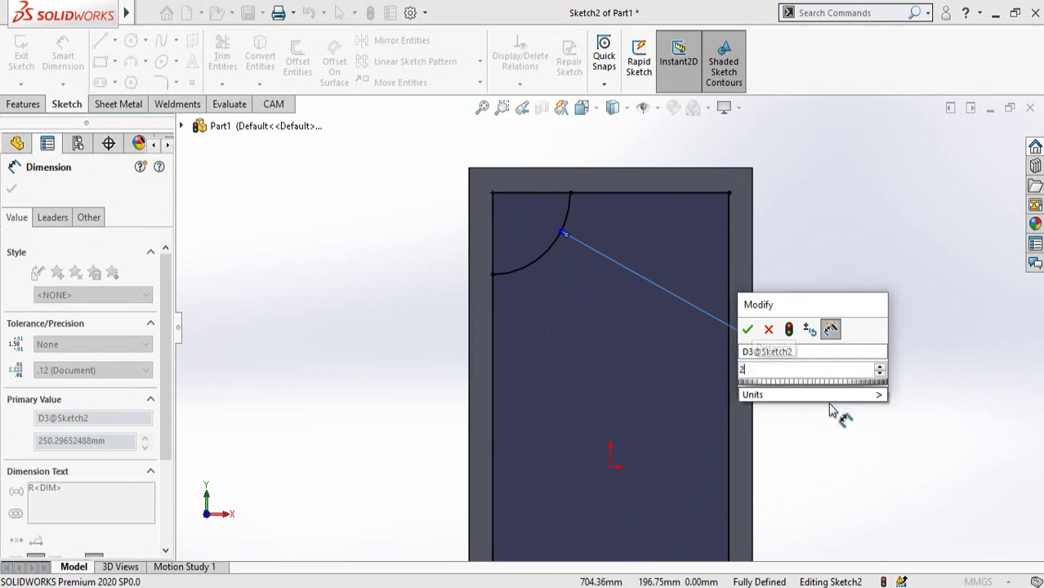
pyautogui.write('50')
pyautogui.press('Return')
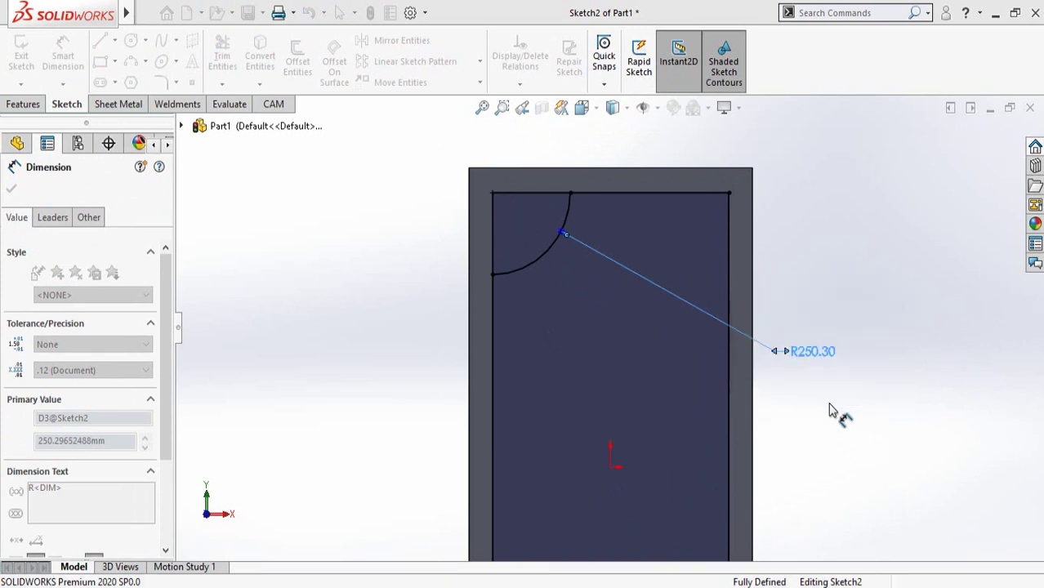
pyautogui.press('Escape')
# - Delete the midpoint relation from the rectangle's top edge
pyautogui.scroll(2, 659, 339)
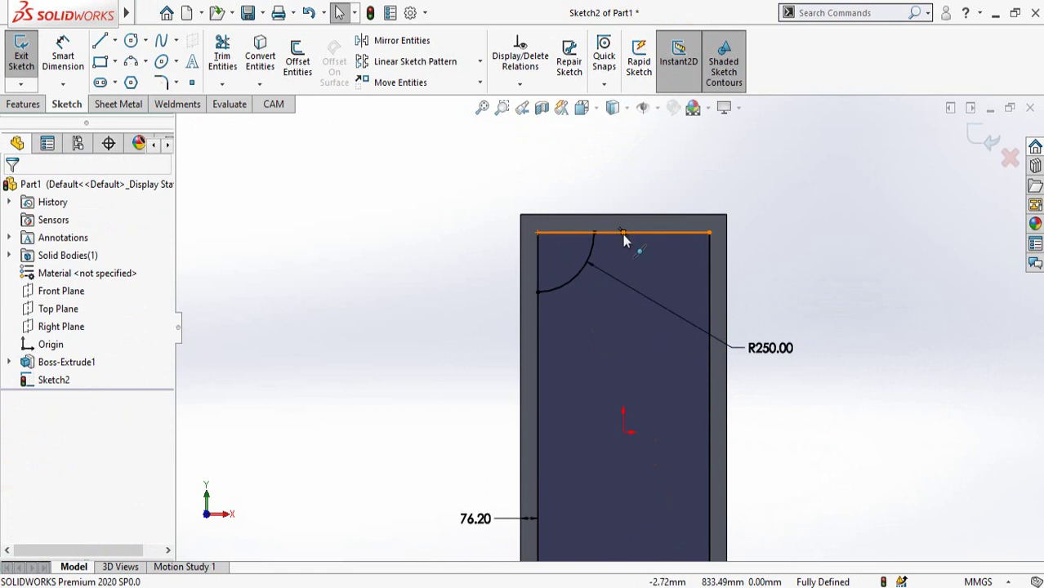
pyautogui.click(623, 235)
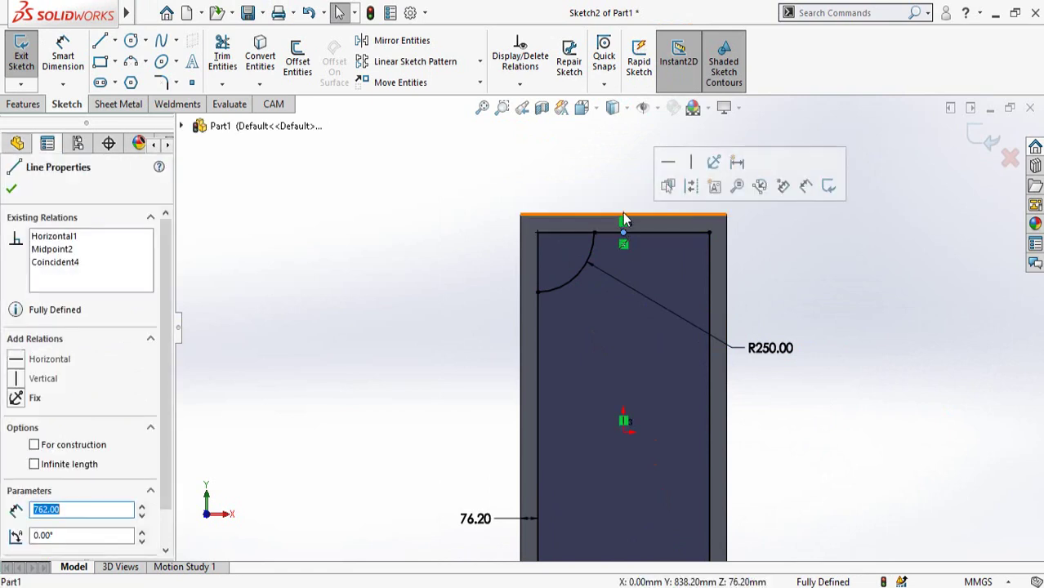
pyautogui.click(53, 249)
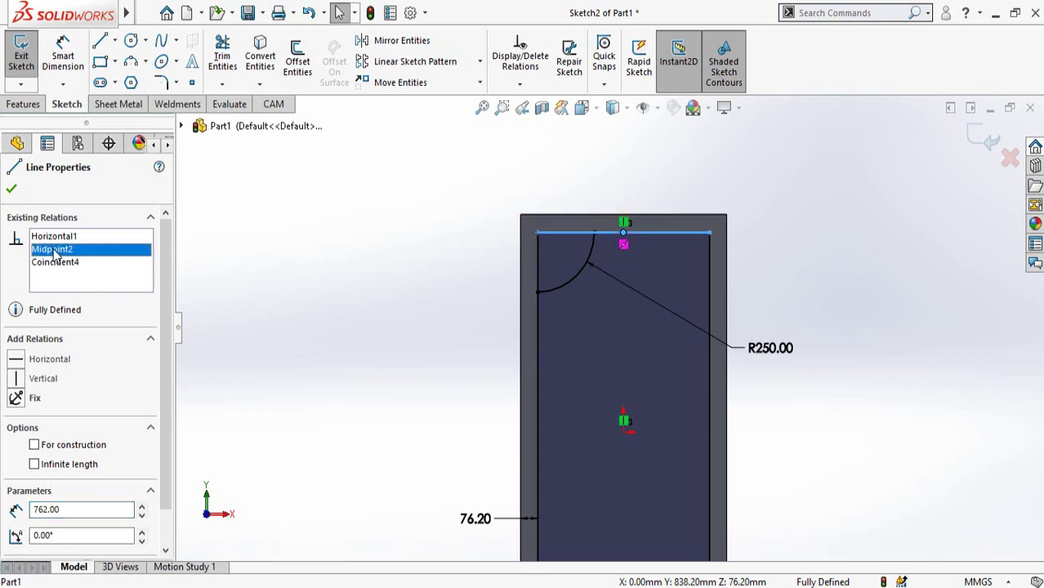
pyautogui.rightClick(54, 254)
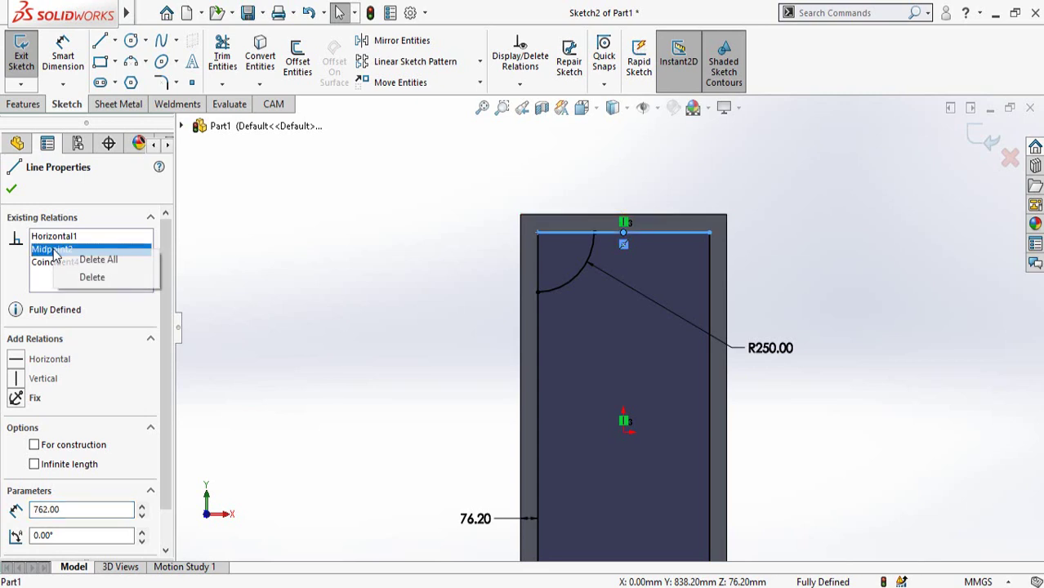
pyautogui.click(91, 278)
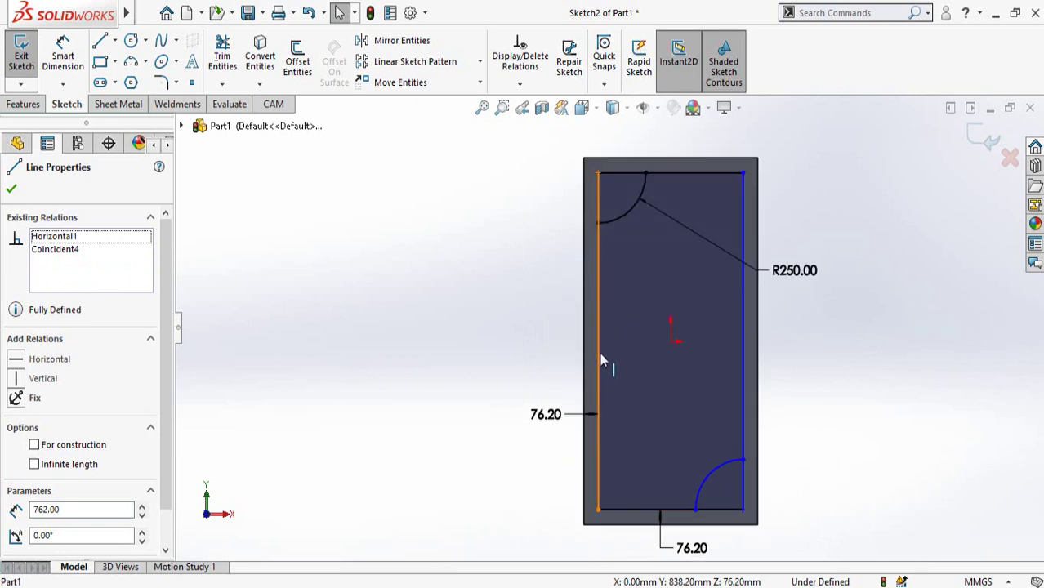
# - Delete the midpoint relation from the rectangle's left edge
pyautogui.click(600, 344)
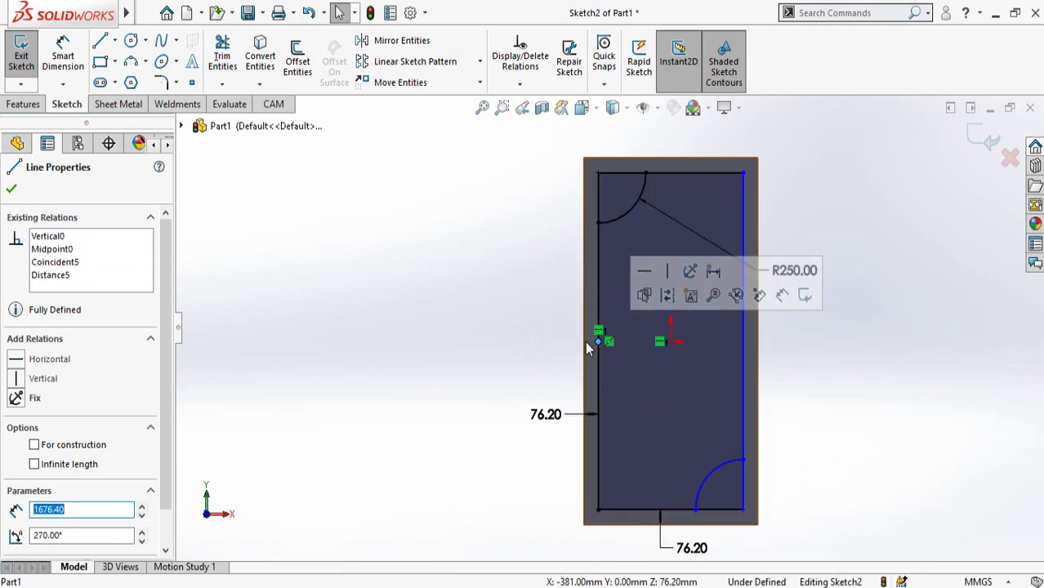
pyautogui.rightClick(59, 250)
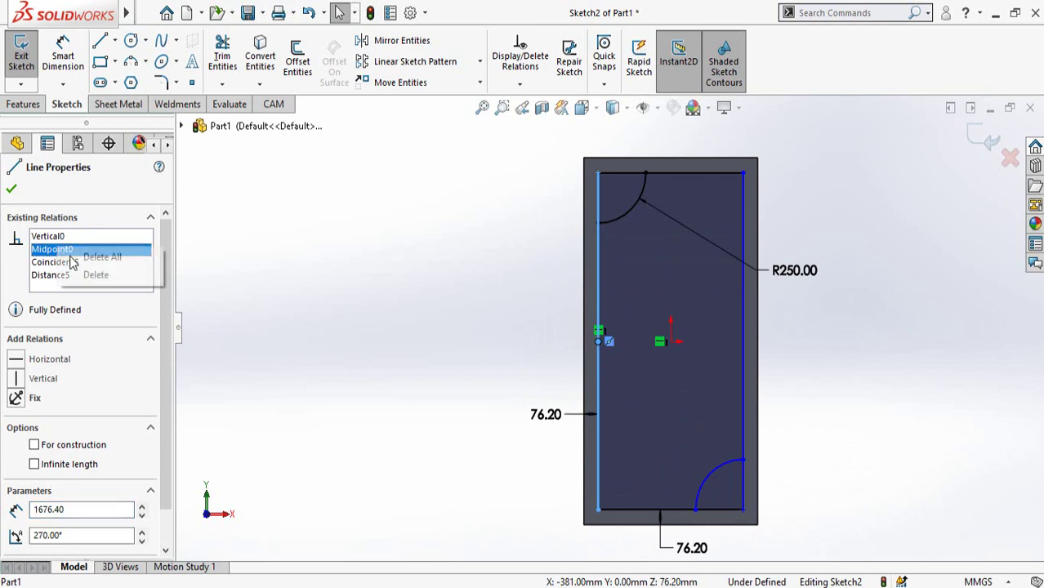
pyautogui.click(96, 276)
pyautogui.click(461, 360)
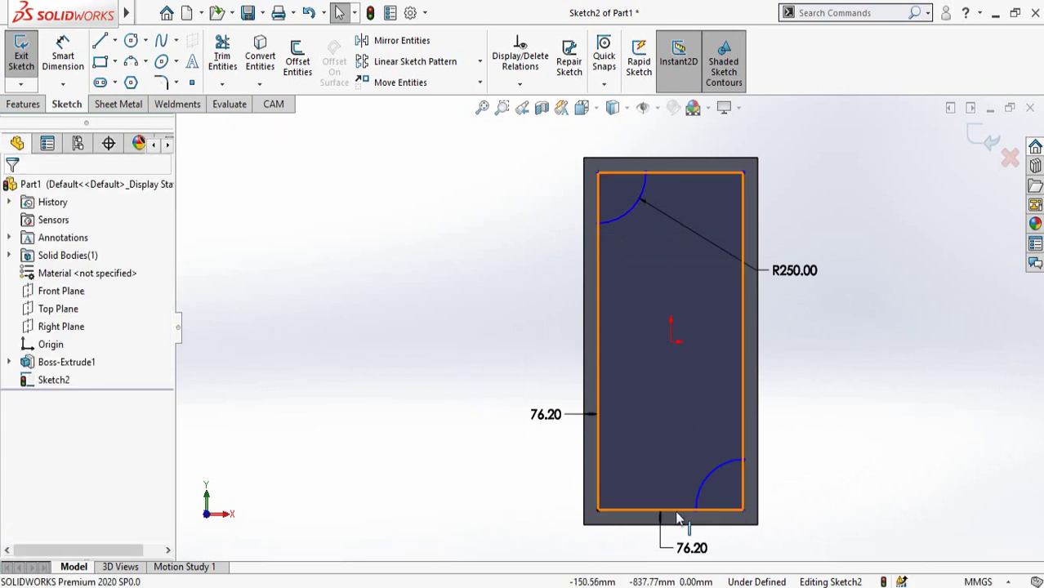
# - Dimension the gap between the border rectangle's right edge and the slab's right edge at 76.20 mm
pyautogui.moveTo(872, 500); pyautogui.dragTo(862, 387, button='right')
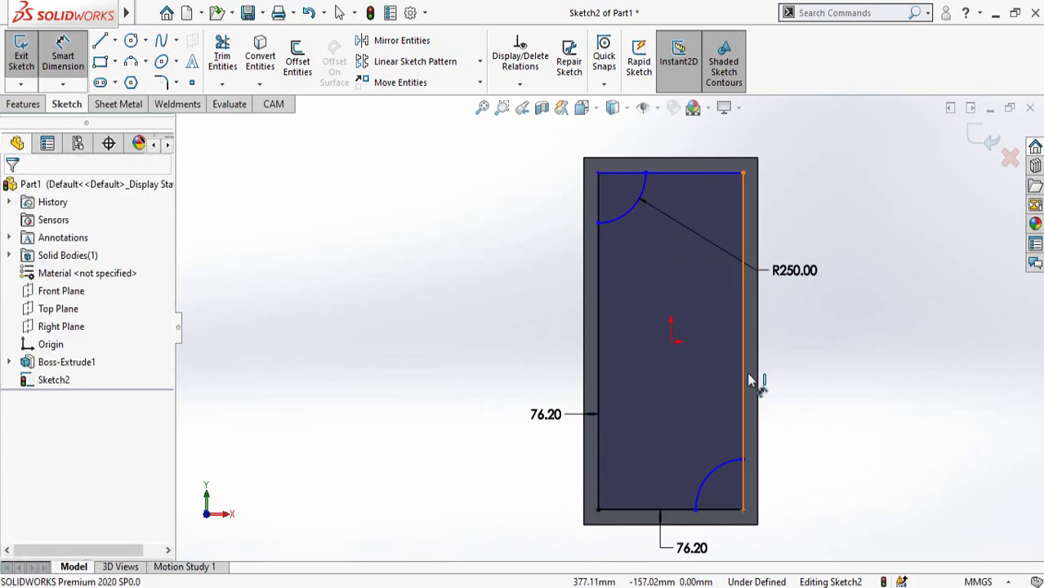
pyautogui.click(744, 372)
pyautogui.click(760, 377)
pyautogui.click(812, 384)
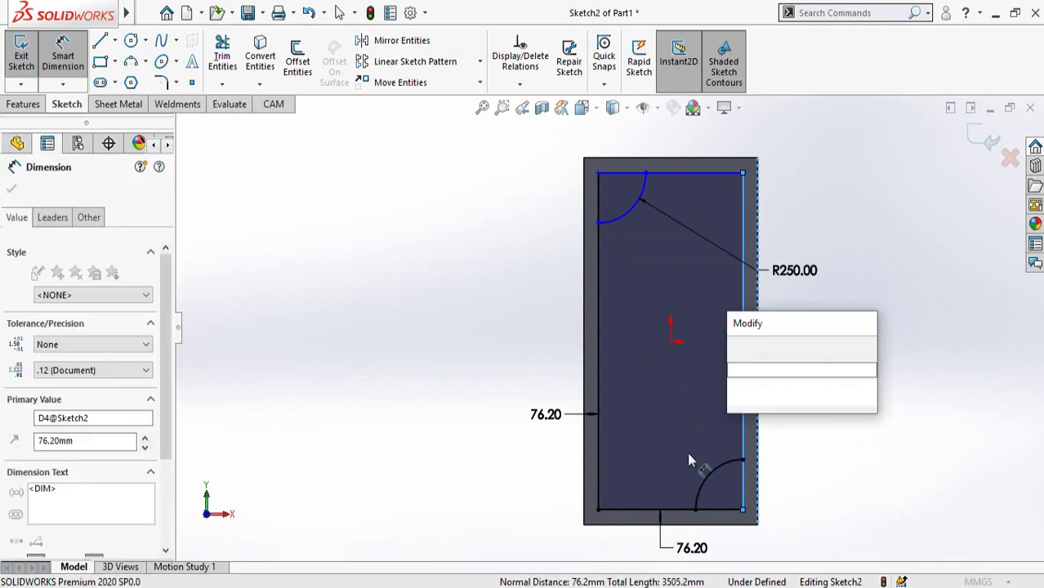
pyautogui.click(889, 280)
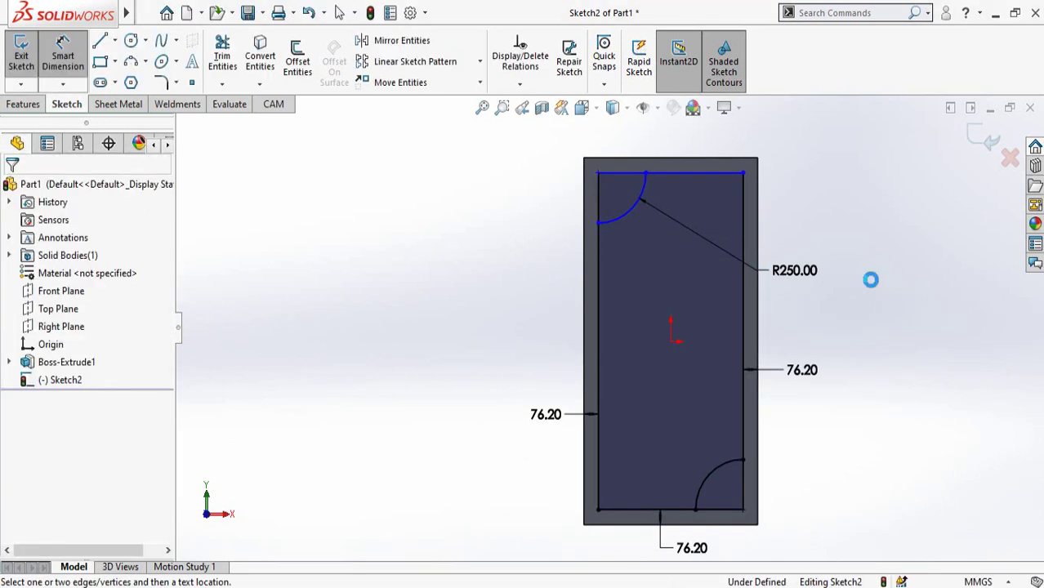
# - Dimension the gap between the slab's top edge and the border rectangle's top edge at 76.20 mm
pyautogui.click(679, 158)
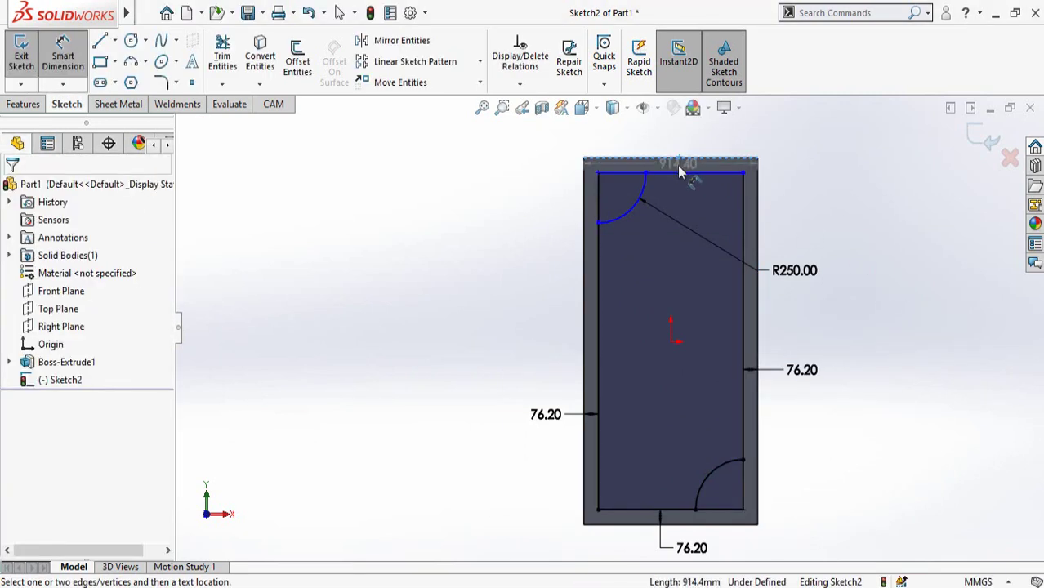
pyautogui.click(679, 172)
pyautogui.click(684, 143)
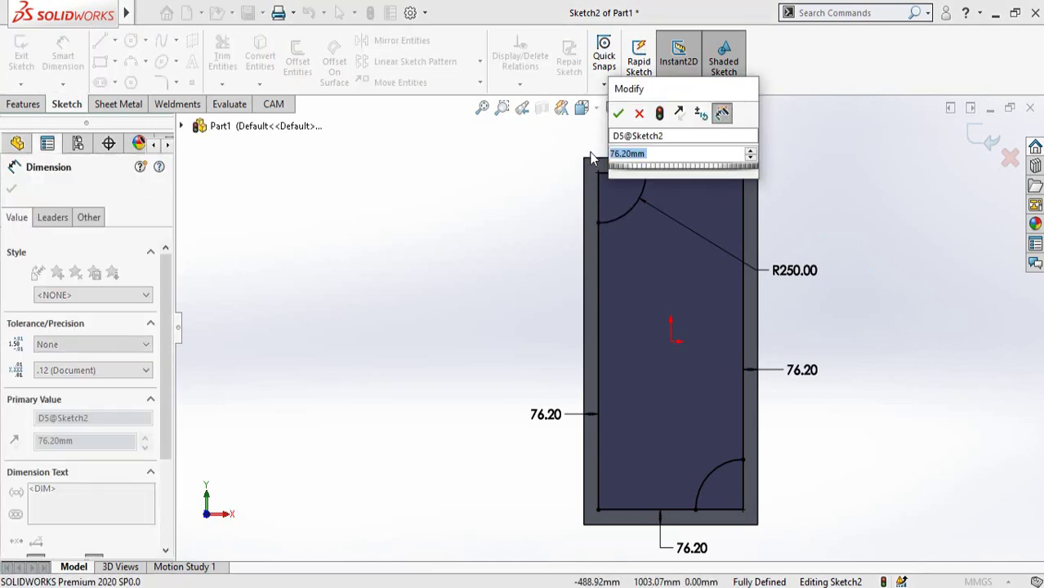
pyautogui.press('Return')
pyautogui.press('Escape')
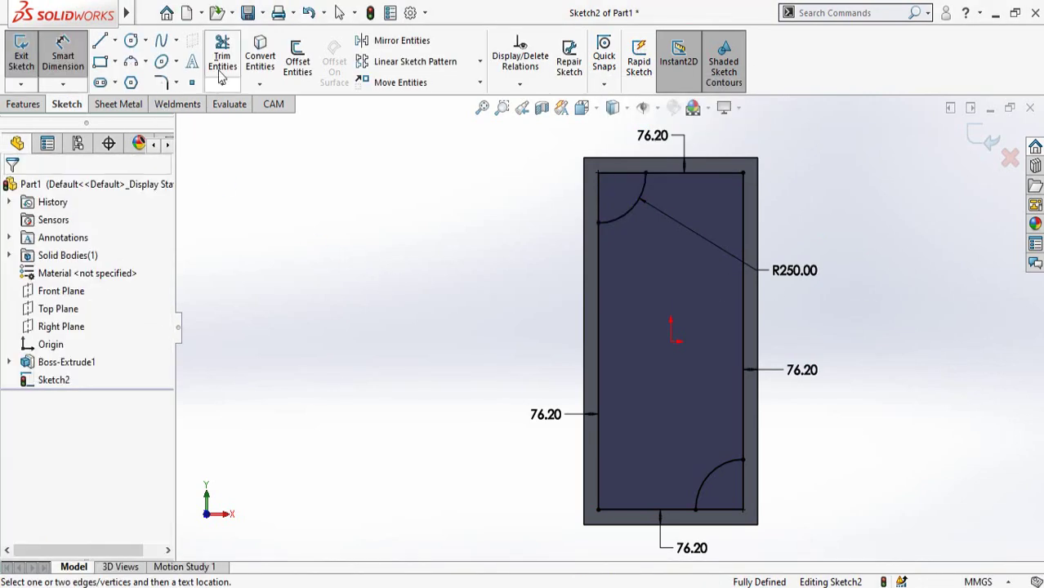
# - Trim away the rectangle's upper-left and lower-right corner segments that lie outside the two corner arcs
pyautogui.click(222, 55)
pyautogui.scroll(-3, 588, 206)
pyautogui.moveTo(518, 133); pyautogui.dragTo(454, 214)
pyautogui.scroll(6, 626, 368)
pyautogui.scroll(-7, 648, 474)
pyautogui.moveTo(718, 382)
pyautogui.mouseDown()
pyautogui.moveTo(589, 389)
pyautogui.moveTo(634, 424)
pyautogui.mouseUp()
pyautogui.scroll(3, 631, 441)
pyautogui.scroll(-3, 497, 209)
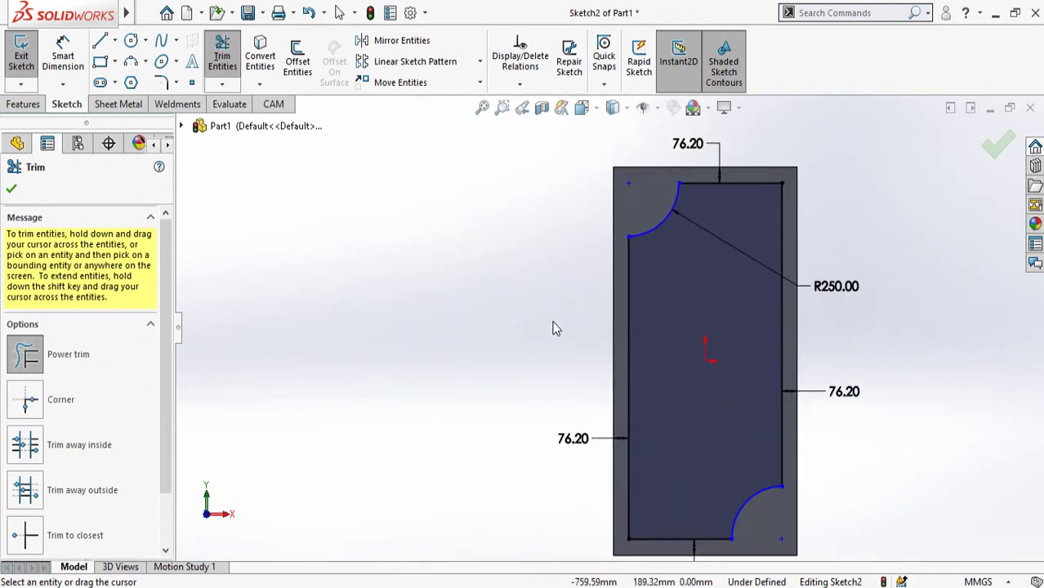
pyautogui.press('Escape')
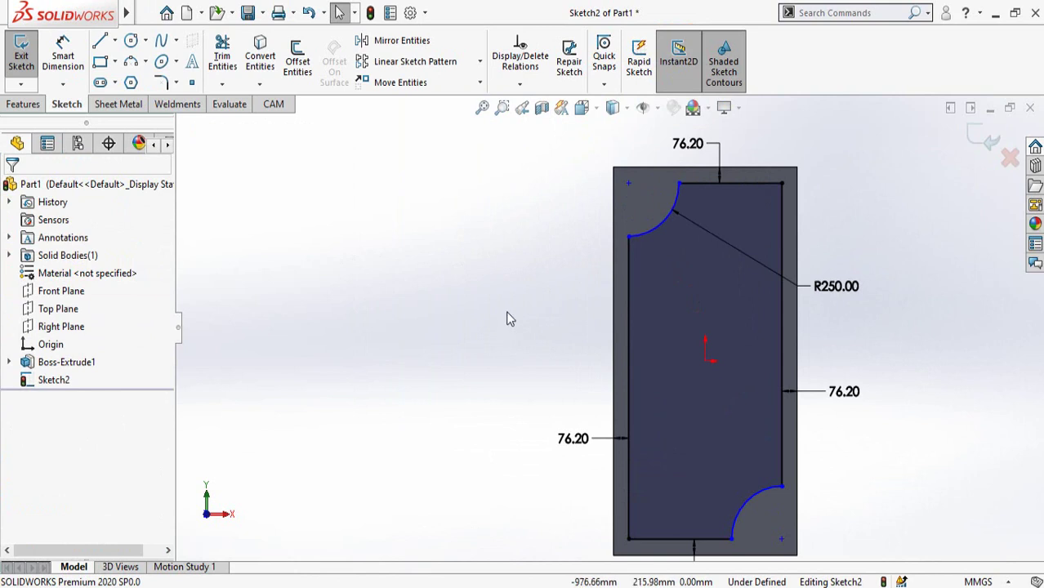
# - Round all six corners of the border outline, including the arc ends, with 60 mm sketch fillets
pyautogui.scroll(-1, 764, 143)
pyautogui.click(161, 83)
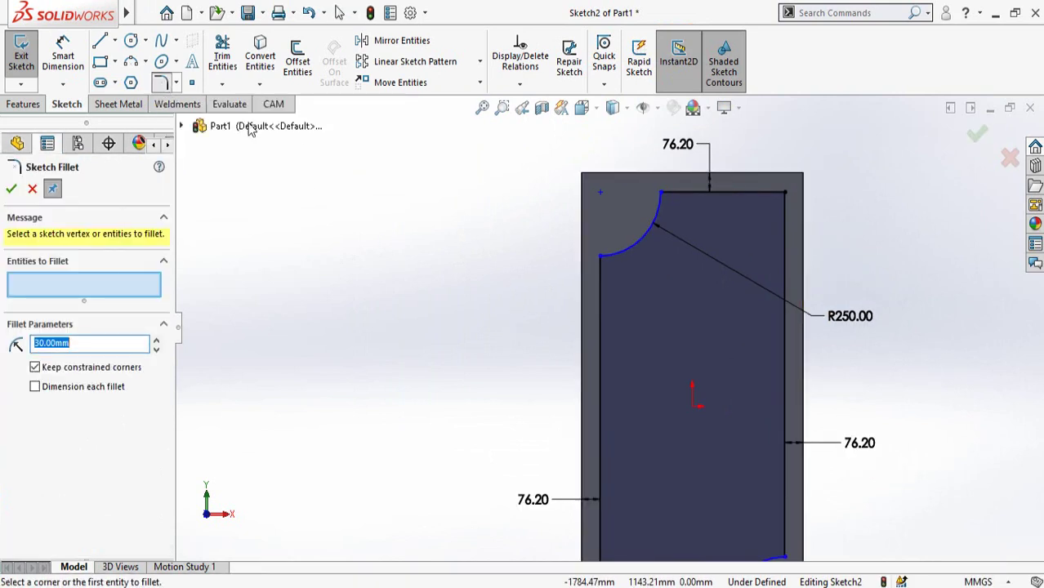
pyautogui.scroll(-3, 764, 206)
pyautogui.click(778, 209)
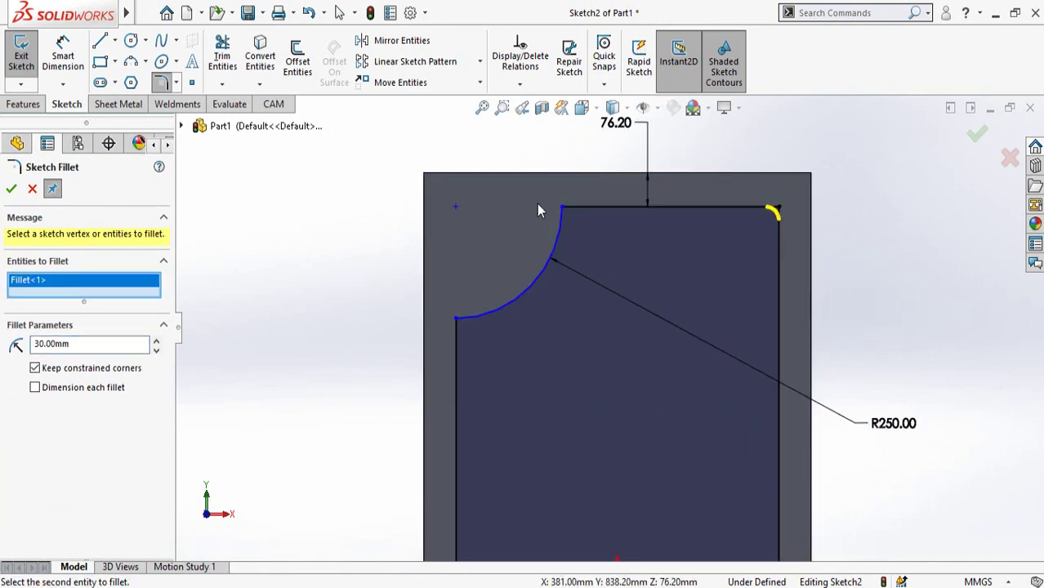
pyautogui.click(572, 210)
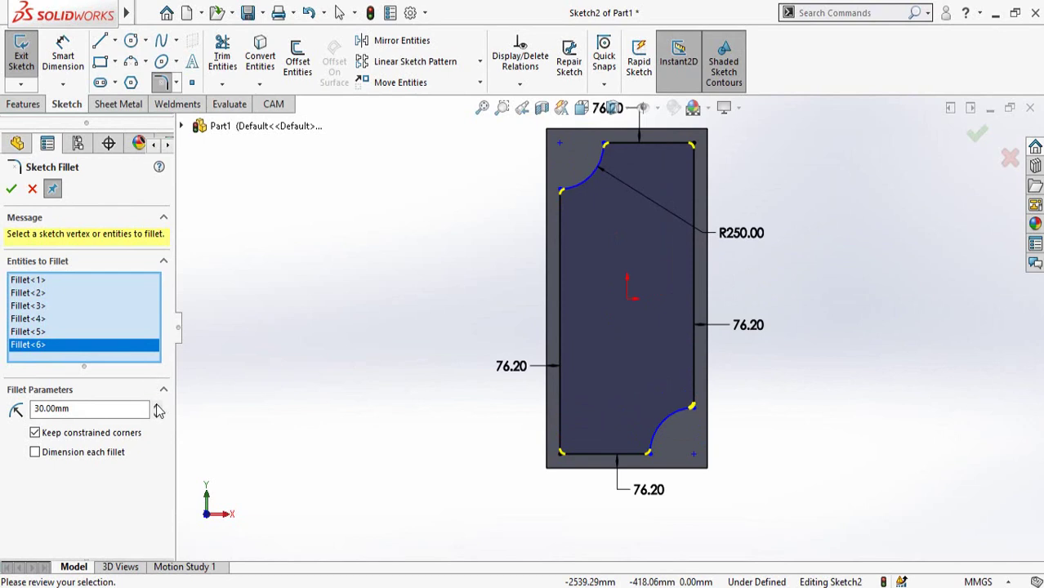
pyautogui.click(156, 405)
pyautogui.click(156, 405)
pyautogui.click(156, 405)
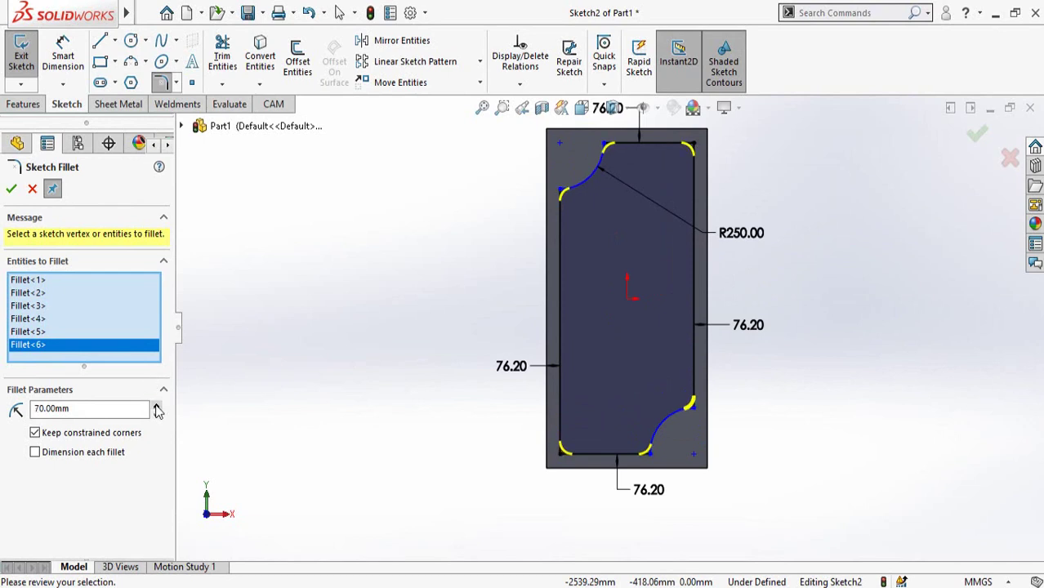
pyautogui.click(156, 415)
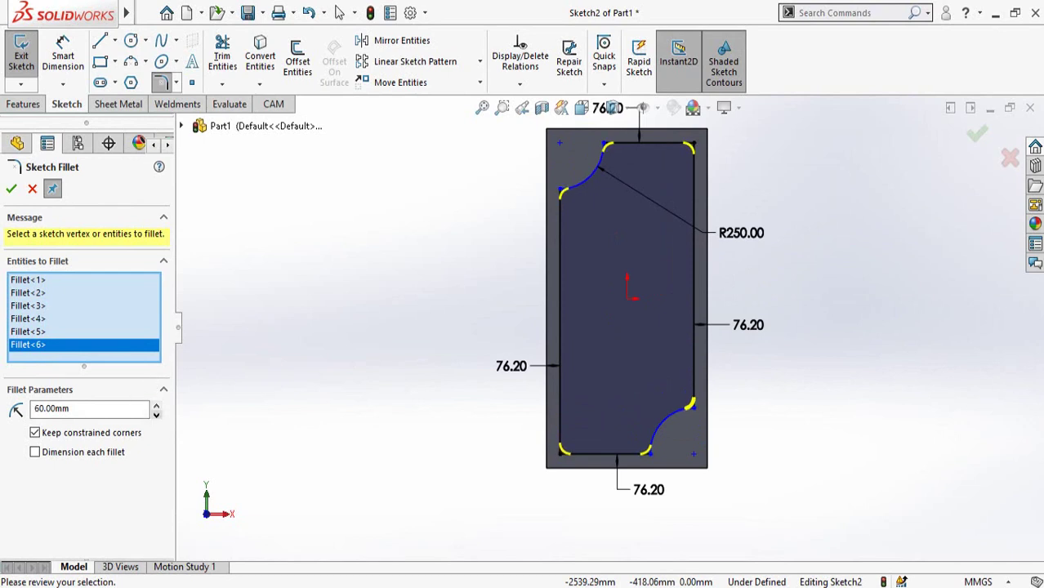
pyautogui.click(11, 190)
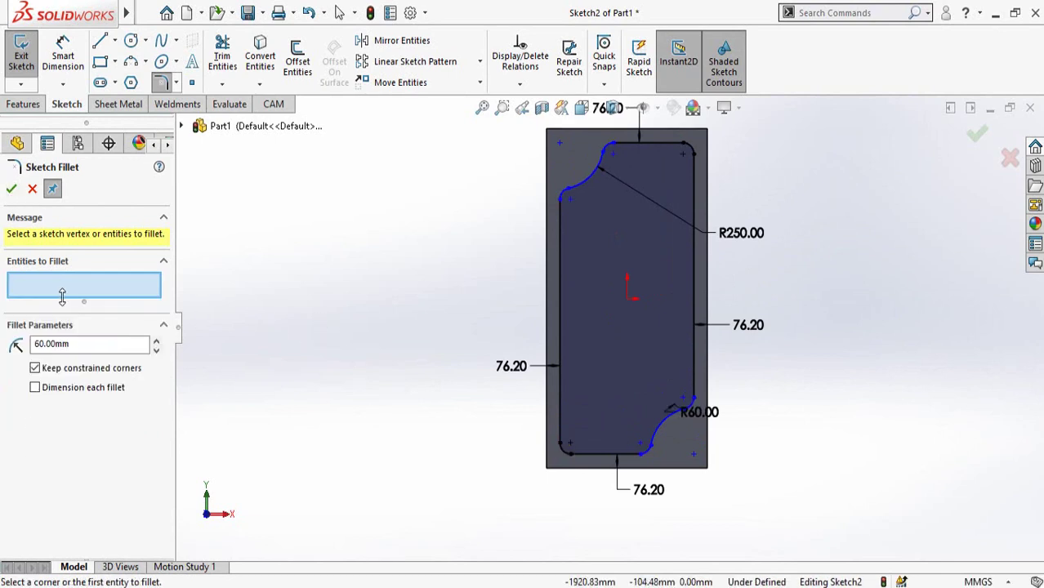
pyautogui.click(12, 195)
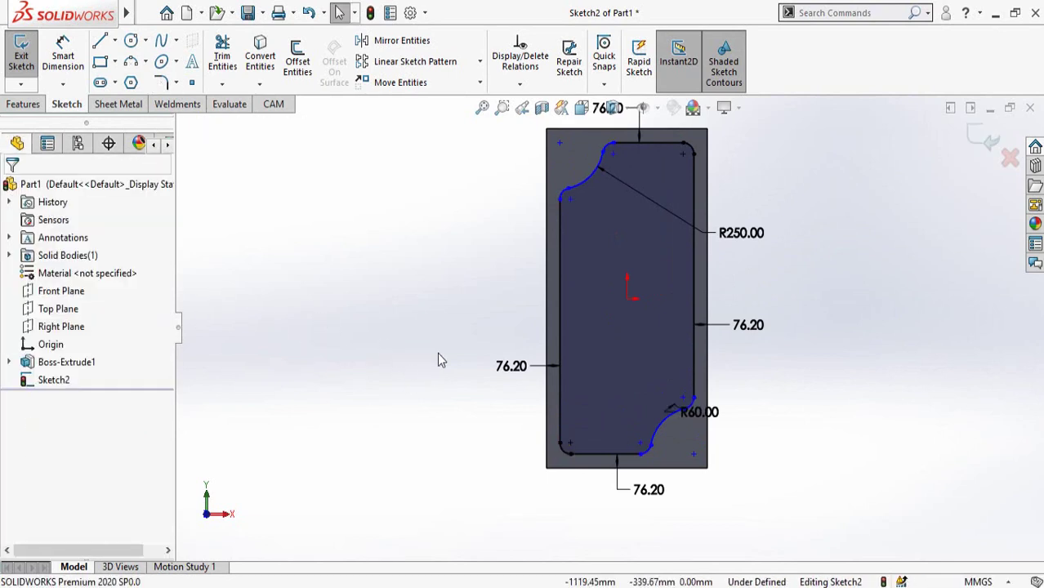
# - Finish and exit the border sketch
pyautogui.press('z')
pyautogui.scroll(-1, 722, 292)
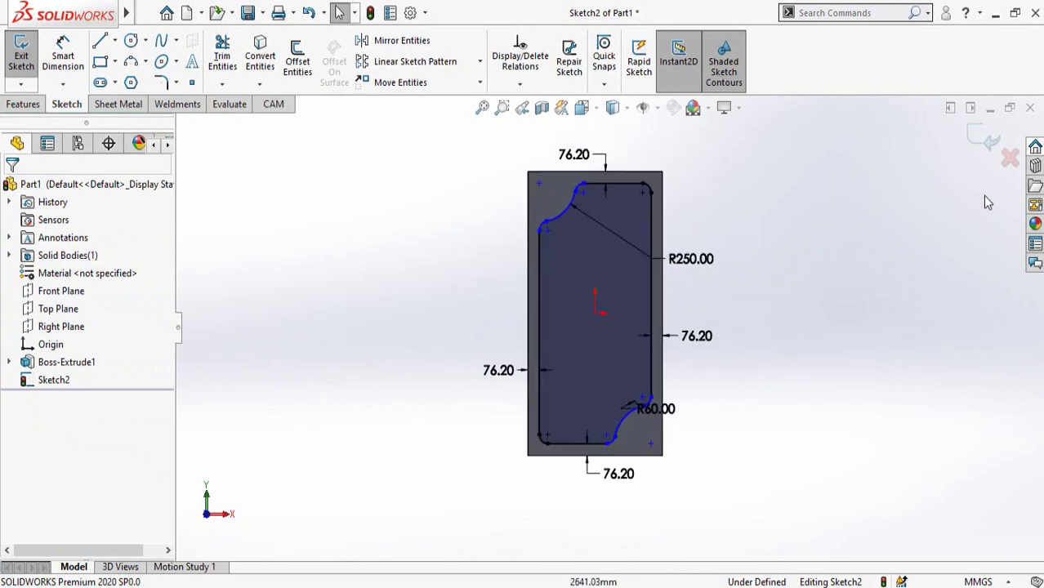
pyautogui.click(981, 143)
pyautogui.click(842, 369)
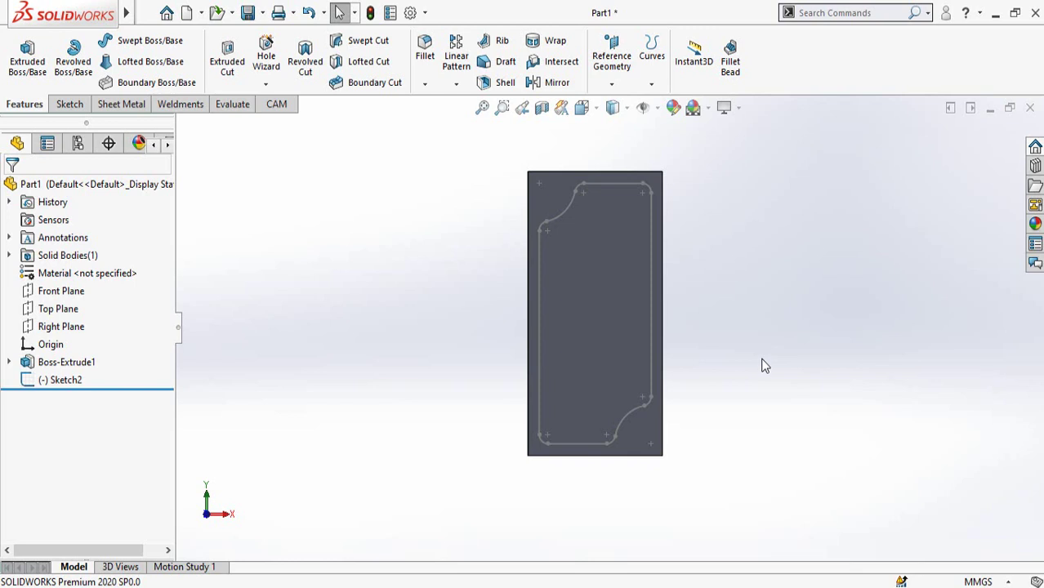
# - Start a new sketch on the Top Plane for the carving profile
pyautogui.moveTo(607, 330); pyautogui.dragTo(614, 256, button='middle')
pyautogui.scroll(-1, 590, 339)
pyautogui.moveTo(592, 338); pyautogui.dragTo(562, 335, button='middle')
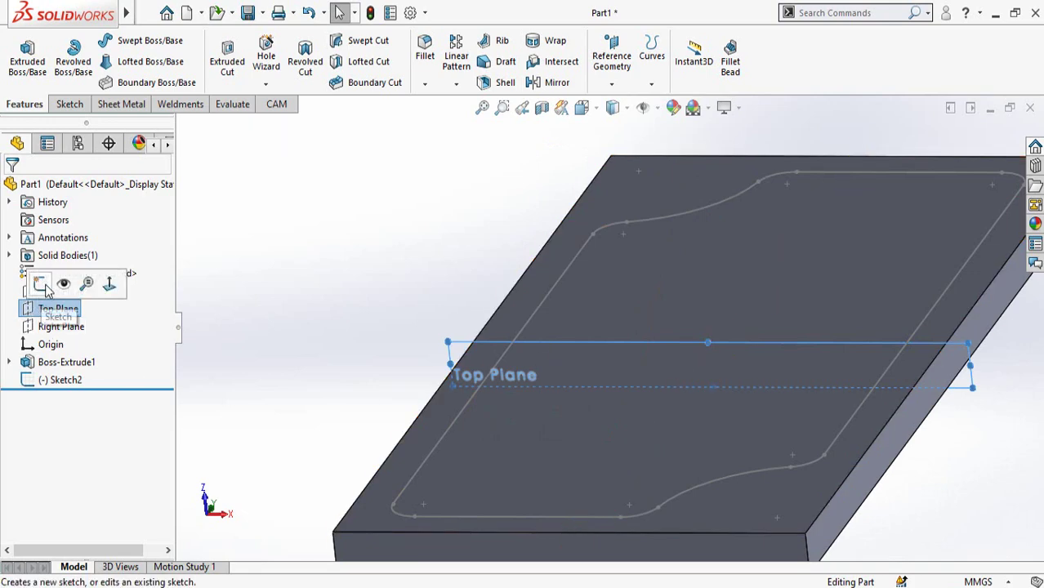
pyautogui.click(48, 292)
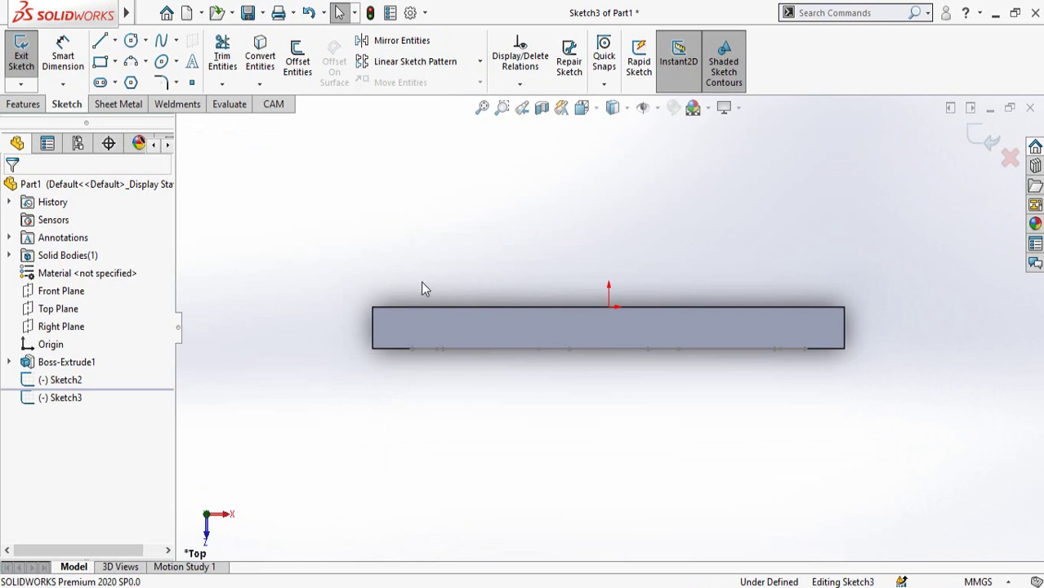
pyautogui.scroll(-3, 437, 369)
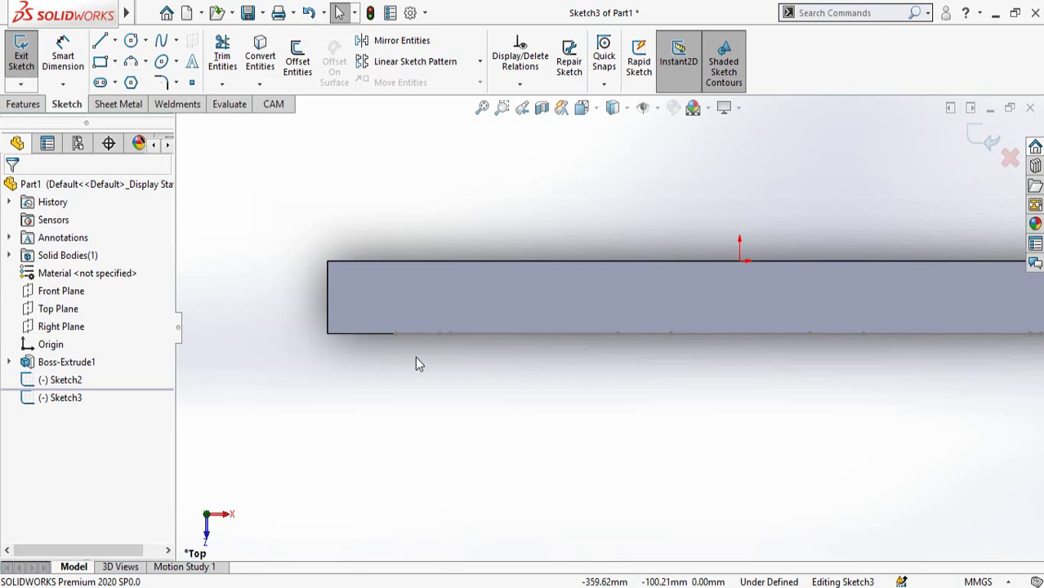
pyautogui.hotkey('ctrl', '6')
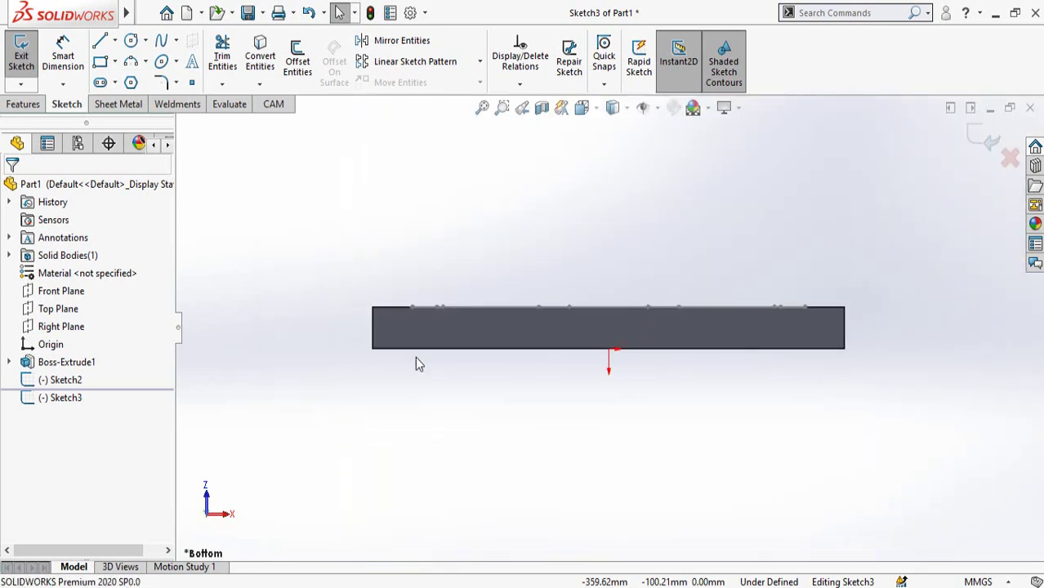
# - Sketch a circle centered on the border outline's left end, on the slab's front face edge
pyautogui.scroll(-3, 400, 314)
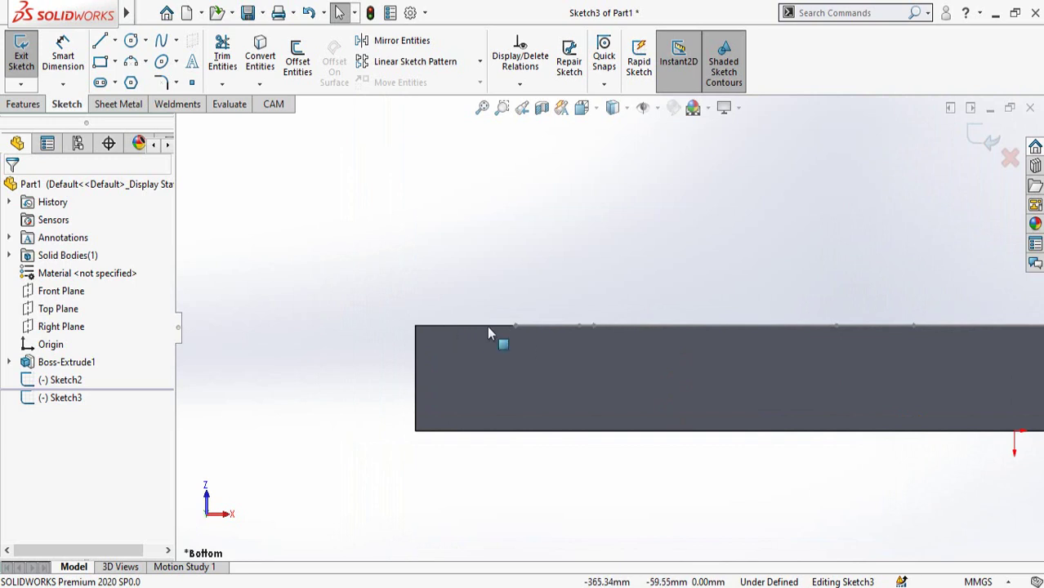
pyautogui.scroll(-1, 494, 330)
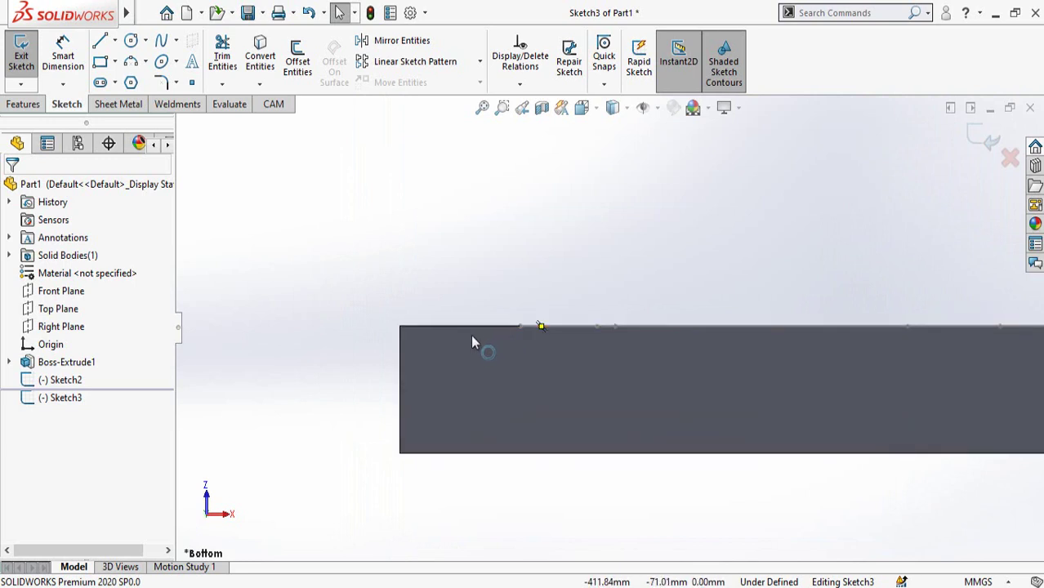
pyautogui.click(131, 42)
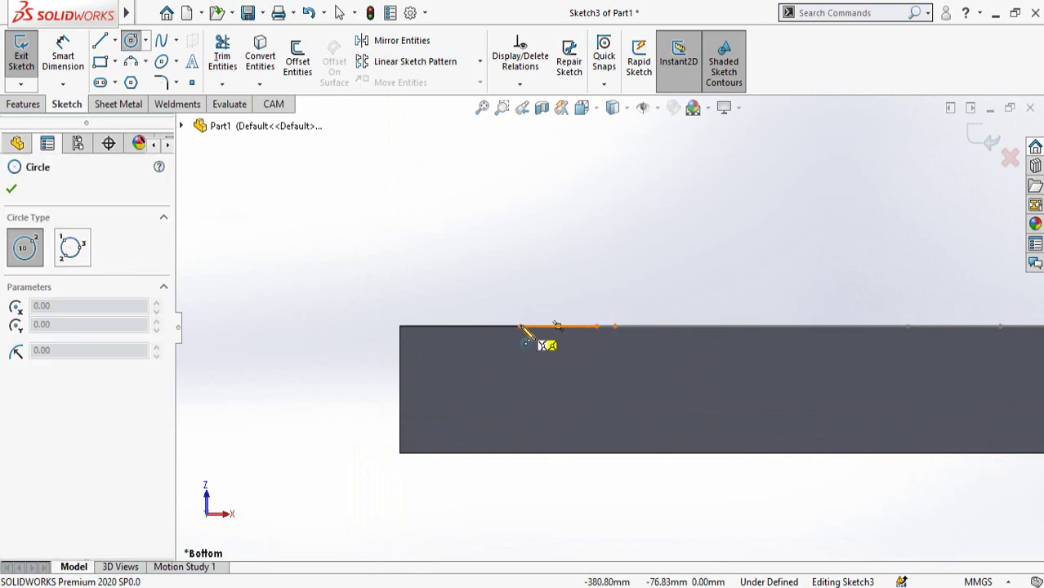
pyautogui.click(519, 326)
pyautogui.click(494, 364)
pyautogui.scroll(-3, 477, 321)
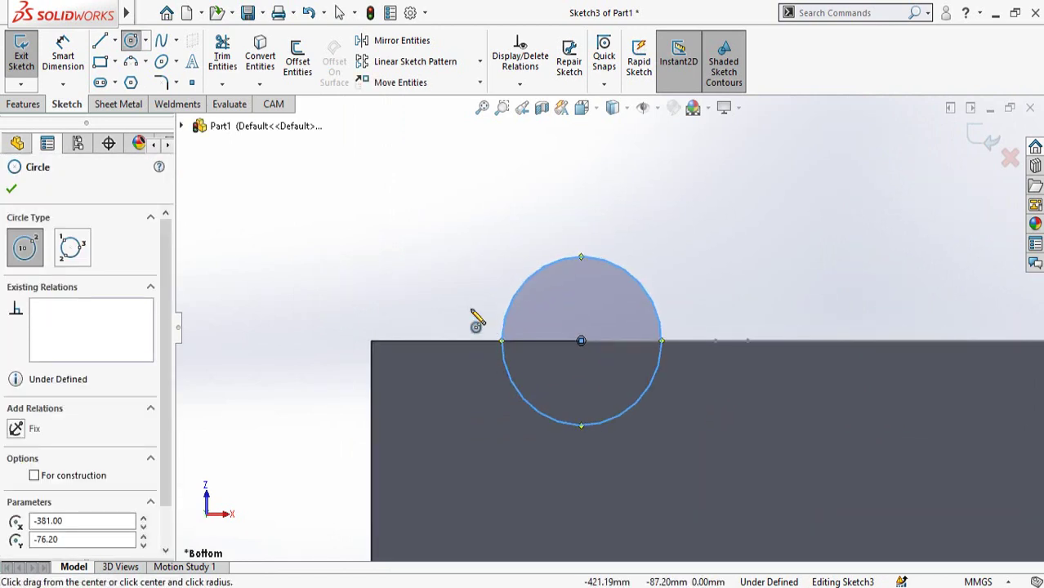
# - Sketch a concave three-point arc with a chord of about 32 mm from the circle's upper-left side down to the slab's face edge
pyautogui.click(132, 64)
pyautogui.scroll(-2, 457, 309)
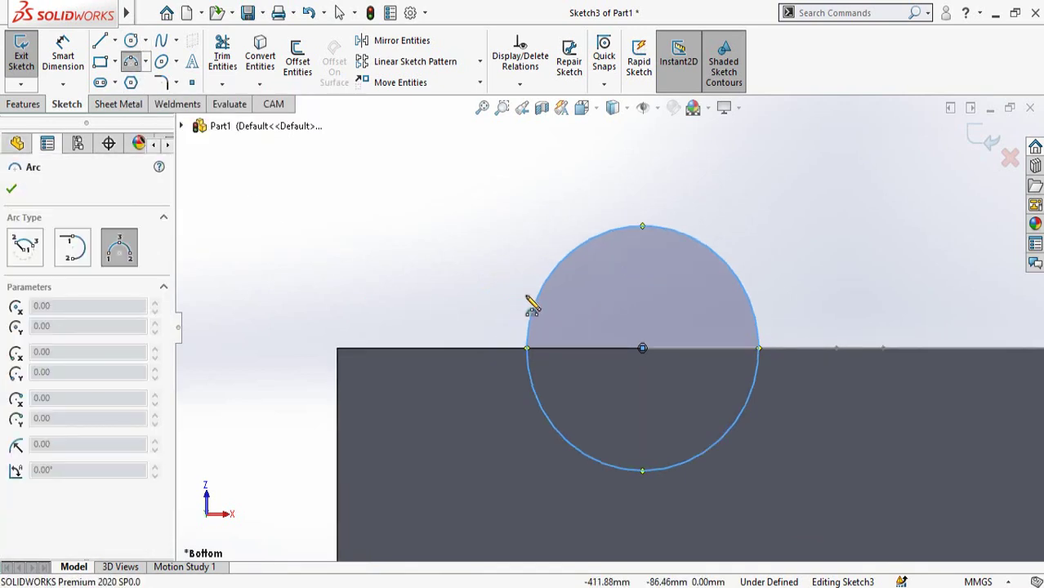
pyautogui.click(545, 282)
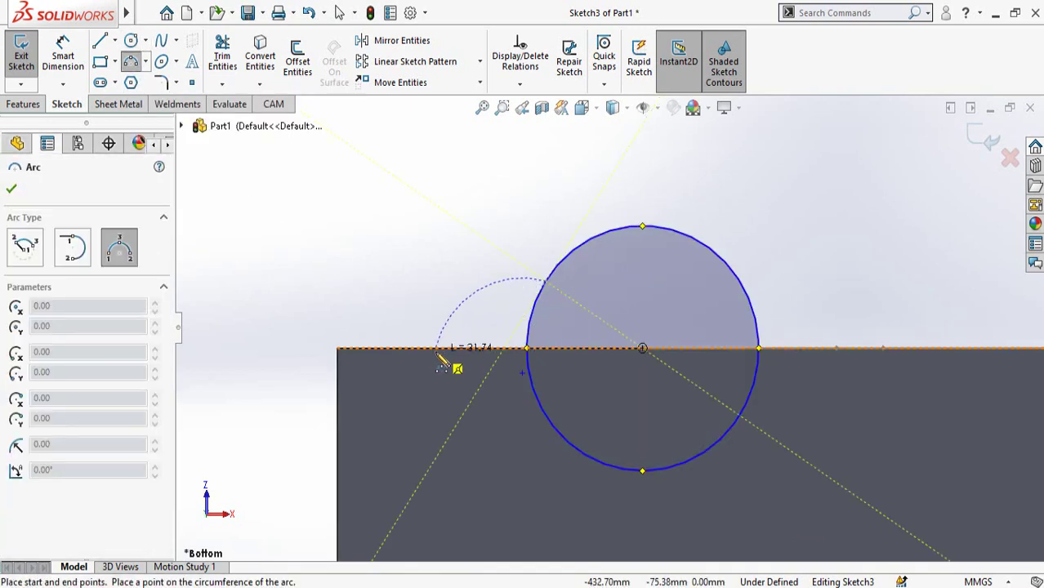
pyautogui.click(436, 348)
pyautogui.click(493, 324)
pyautogui.press('Escape')
pyautogui.scroll(2, 285, 251)
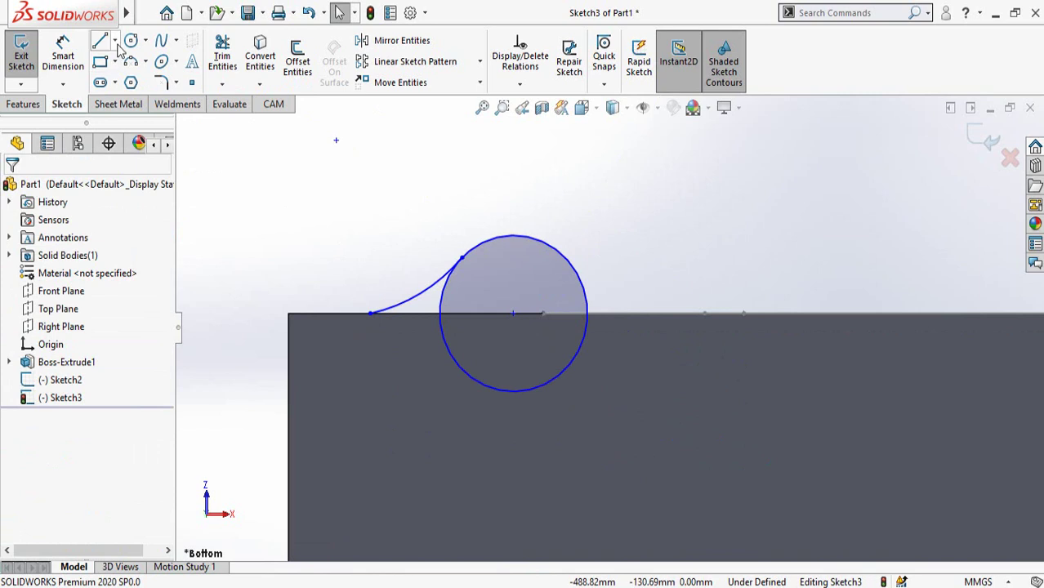
# - Draw a vertical line of about 22 mm from the circle's top to its center, continuing horizontally to the arc's lower end
pyautogui.click(114, 40)
pyautogui.click(124, 62)
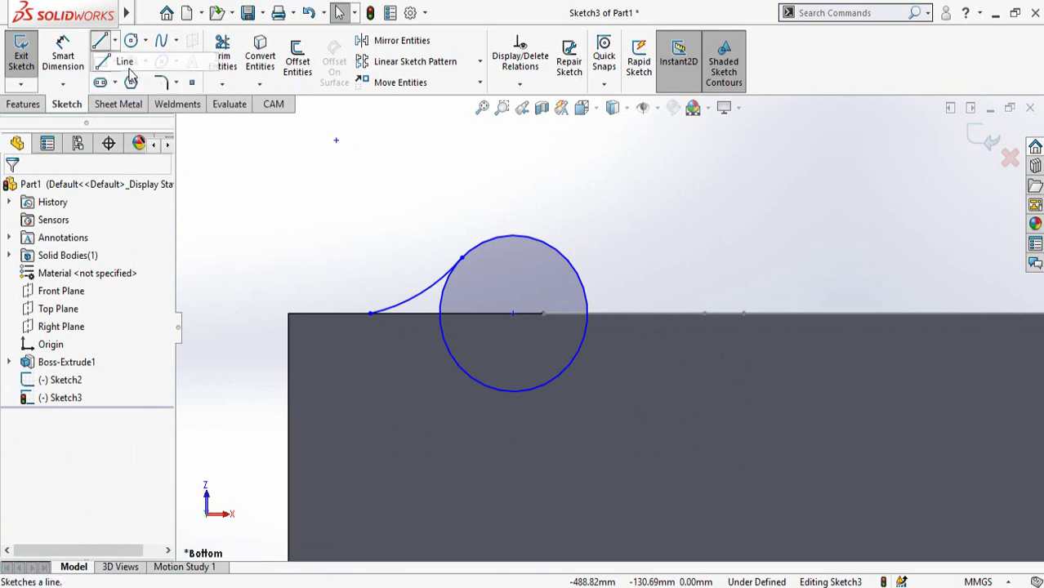
pyautogui.click(513, 237)
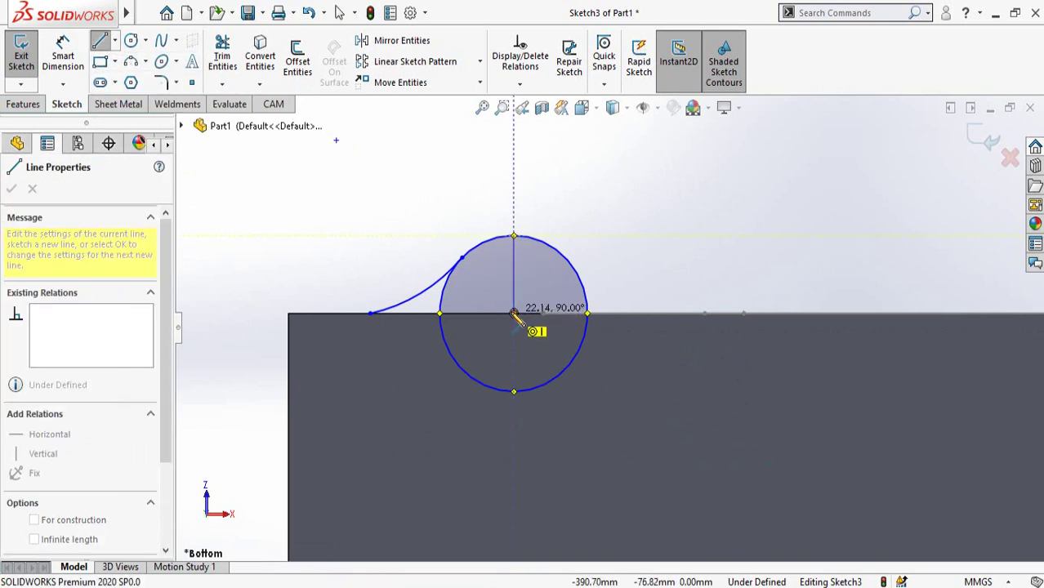
pyautogui.click(513, 313)
pyautogui.doubleClick(372, 317)
pyautogui.press('Escape')
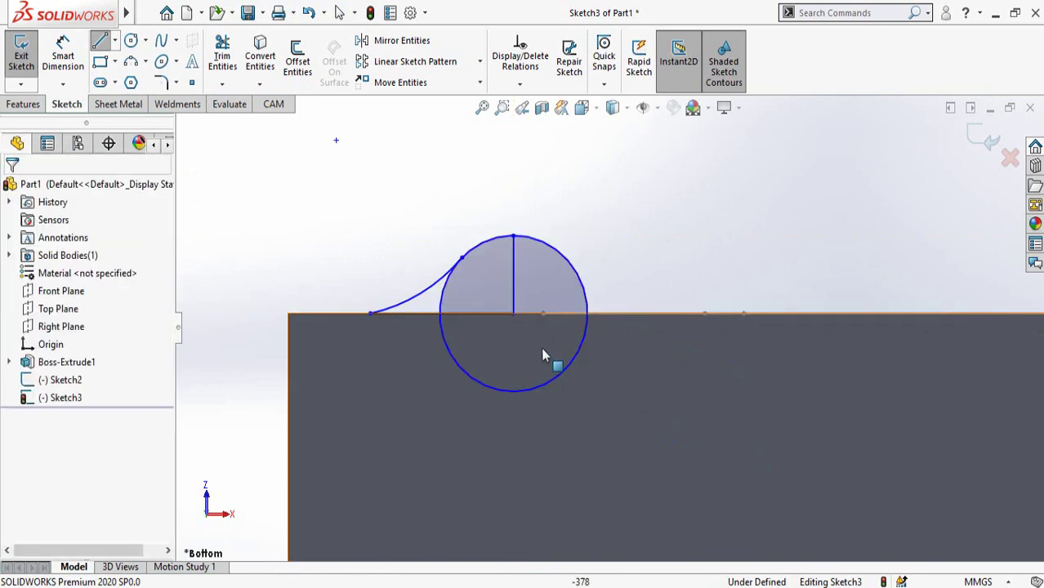
# - Trim the circle and the overlap at the arc junction, leaving a closed profile with only the circle's upper-left portion
pyautogui.scroll(-2, 531, 344)
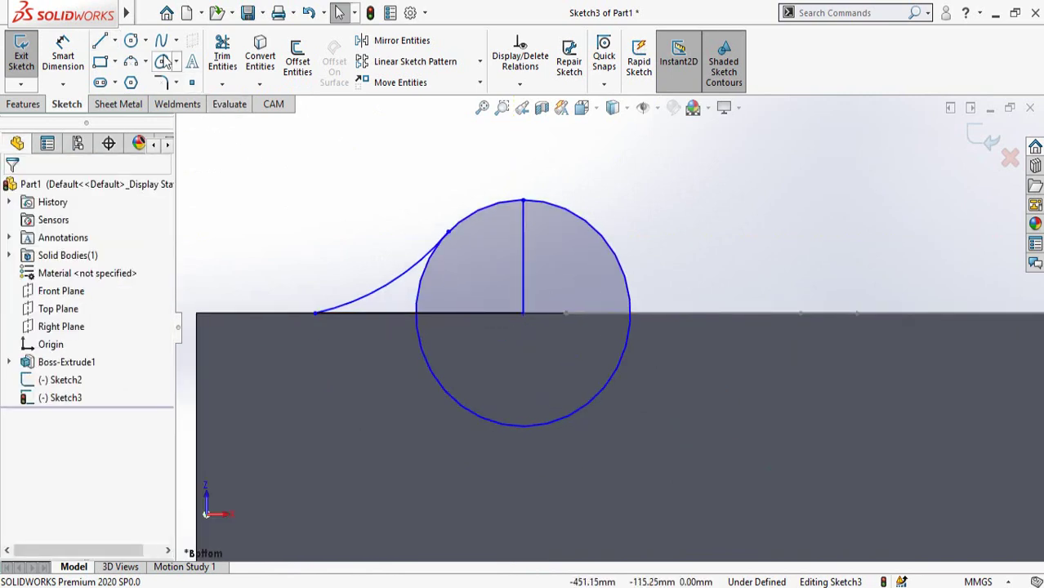
pyautogui.click(222, 58)
pyautogui.moveTo(480, 368); pyautogui.dragTo(463, 284)
pyautogui.scroll(-4, 482, 265)
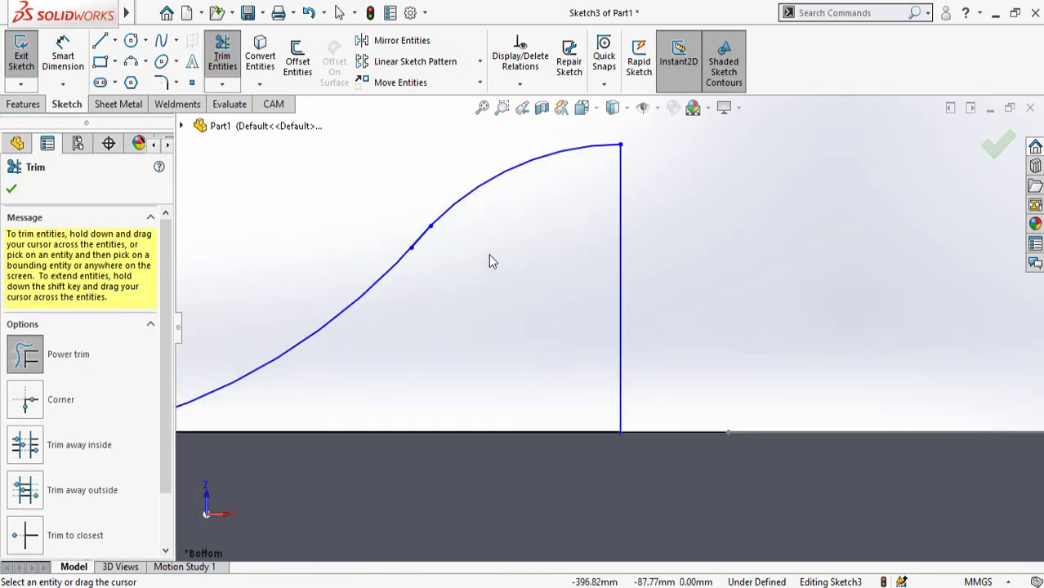
pyautogui.scroll(-2, 447, 264)
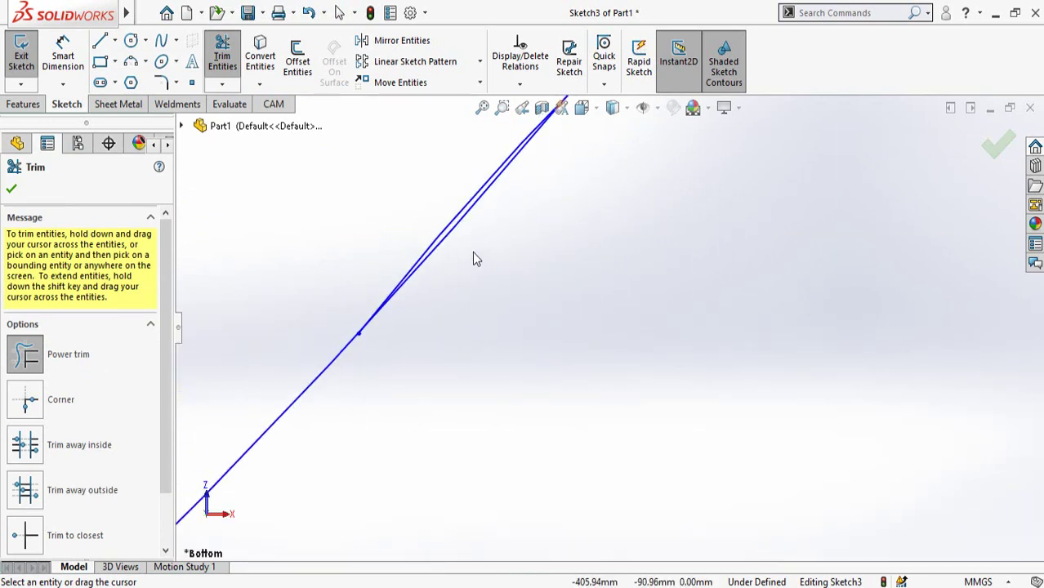
pyautogui.moveTo(361, 207)
pyautogui.mouseDown()
pyautogui.moveTo(430, 224)
pyautogui.moveTo(468, 285)
pyautogui.mouseUp()
pyautogui.scroll(5, 621, 441)
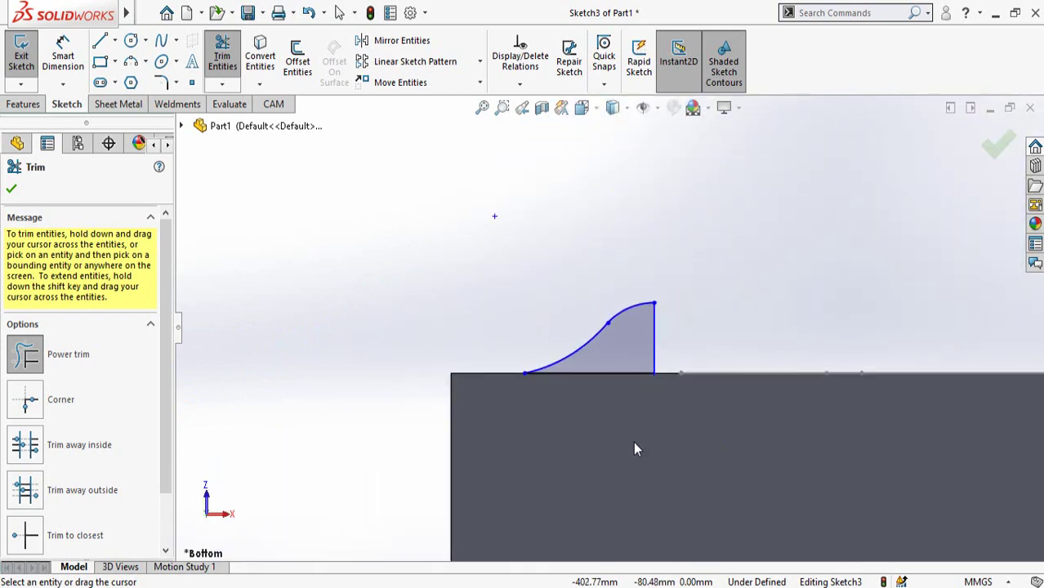
# - Convert the molding profile's vertical line to construction geometry
pyautogui.scroll(-2, 663, 389)
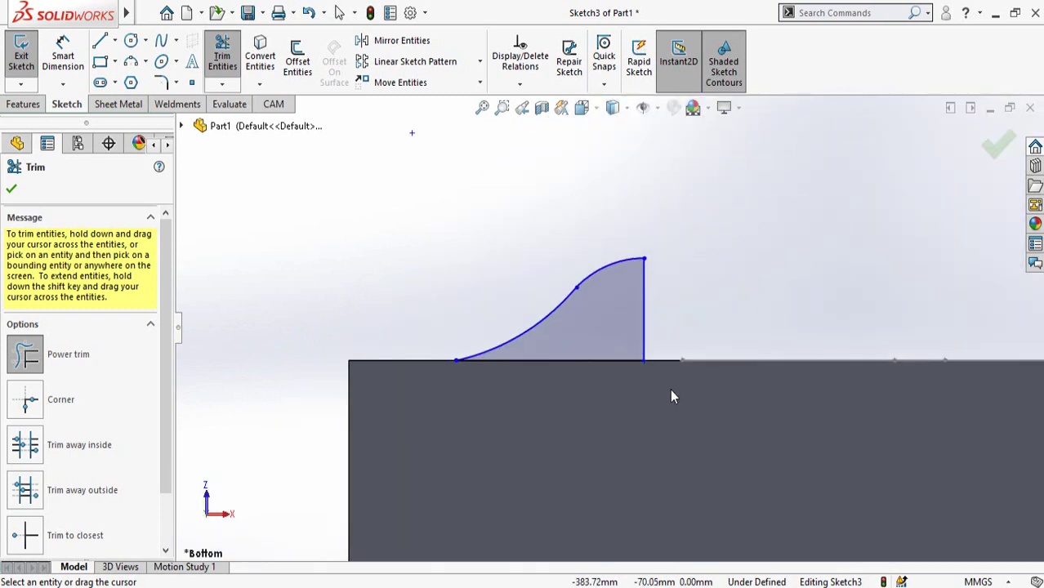
pyautogui.press('Escape')
pyautogui.click(645, 350)
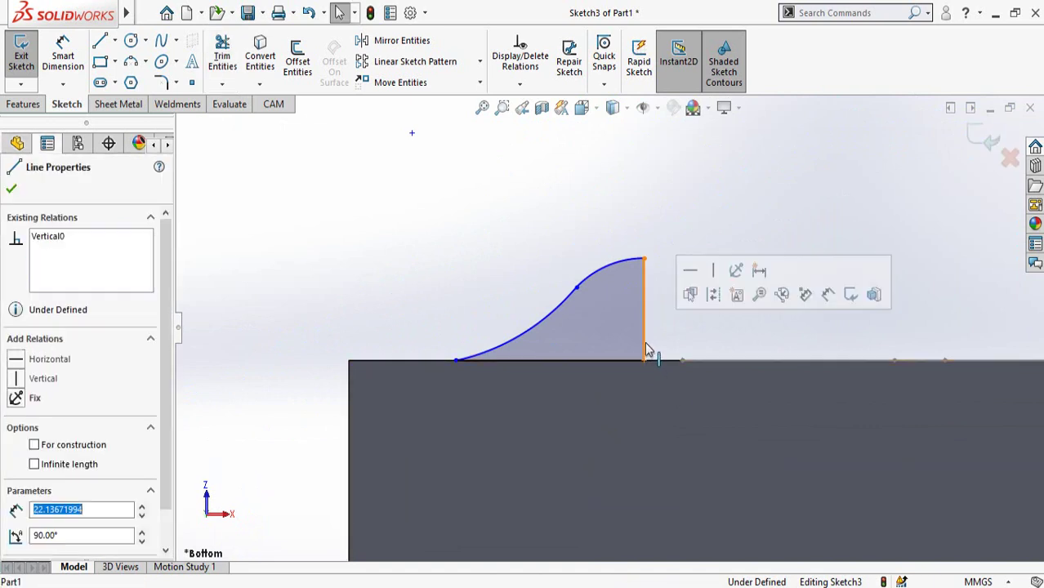
pyautogui.click(713, 295)
# - Dimension the profile's horizontal base line and set its length to 40 mm
pyautogui.scroll(-1, 696, 304)
pyautogui.moveTo(696, 304); pyautogui.dragTo(607, 337, button='middle')
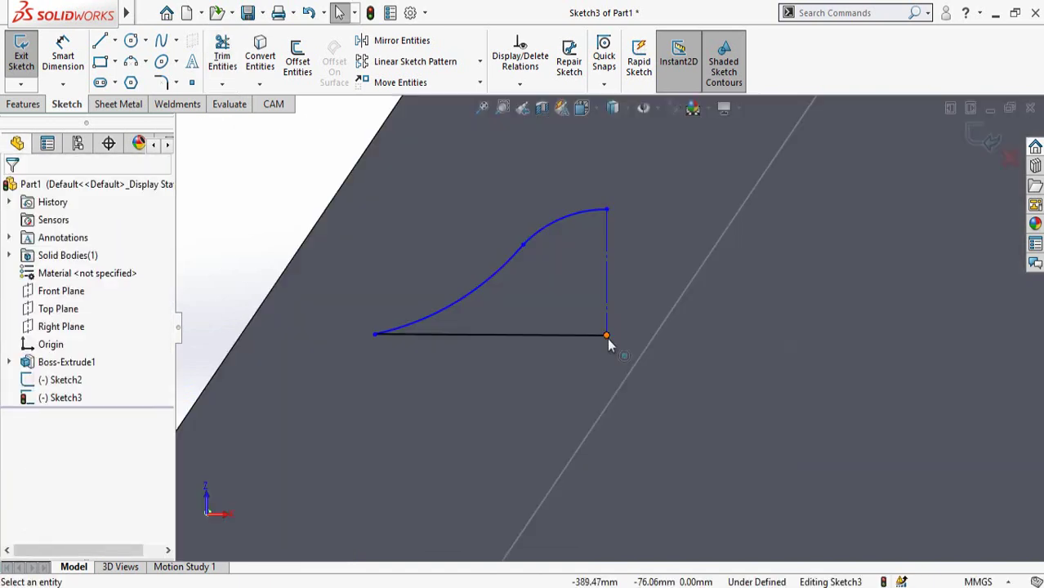
pyautogui.moveTo(472, 407); pyautogui.dragTo(488, 360, button='right')
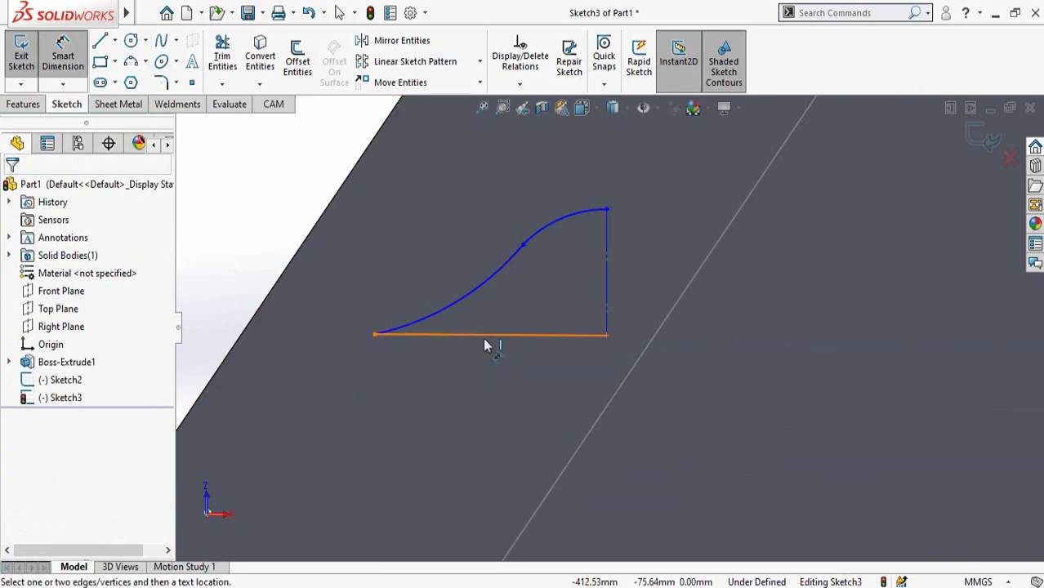
pyautogui.click(484, 346)
pyautogui.click(494, 442)
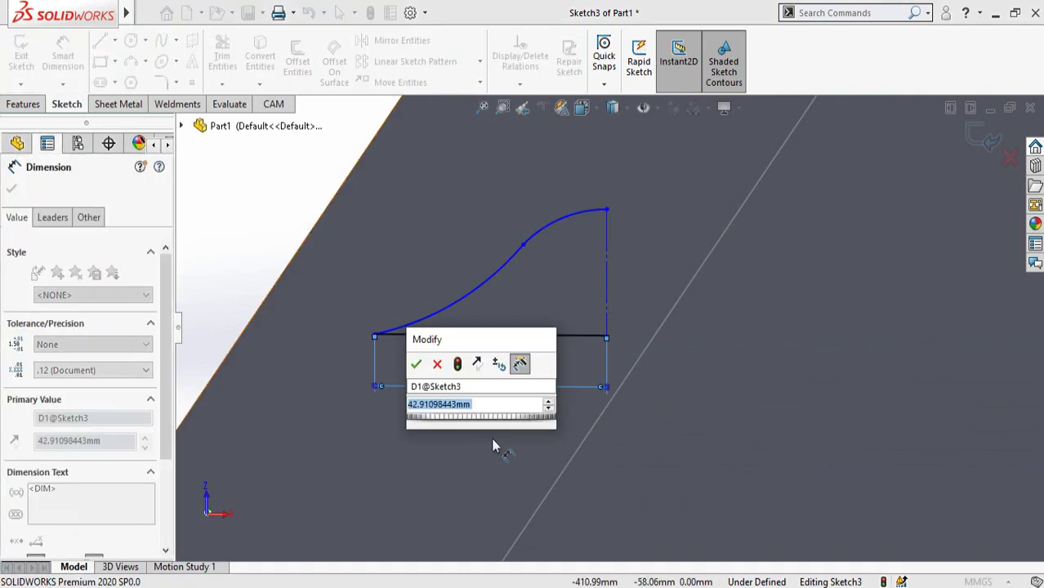
pyautogui.write('40')
pyautogui.press('Return')
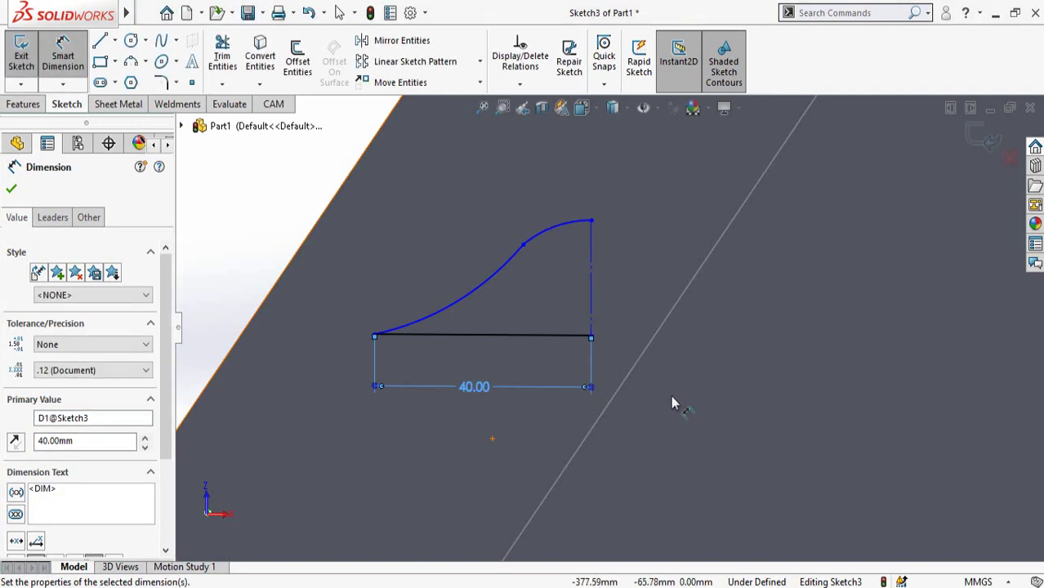
pyautogui.scroll(2, 590, 403)
pyautogui.click(337, 307)
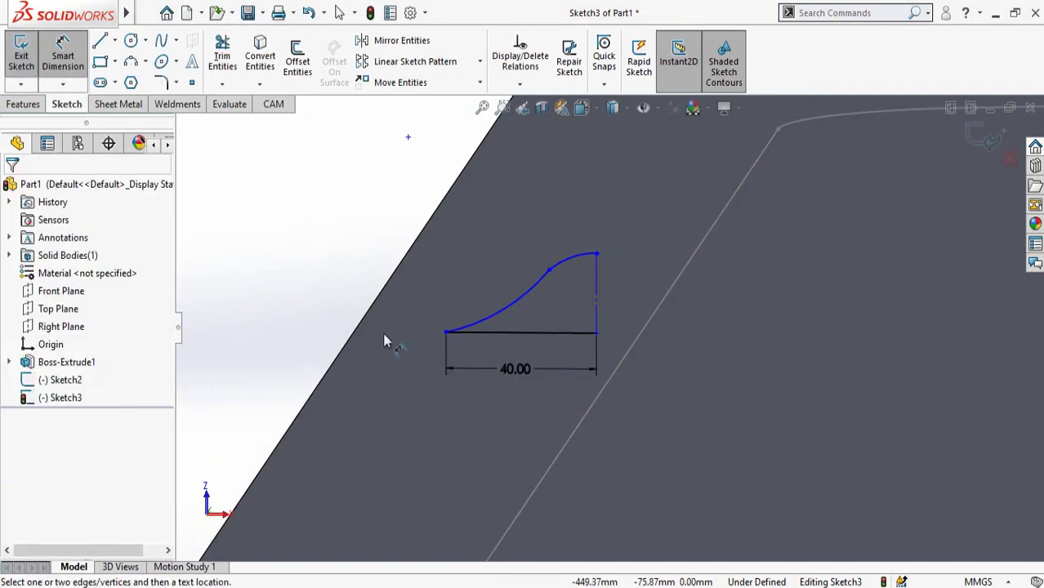
# - Dimension the profile's lower concave arc with a radius of 50 mm
pyautogui.hotkey('ctrl', '8')
pyautogui.scroll(-6, 395, 331)
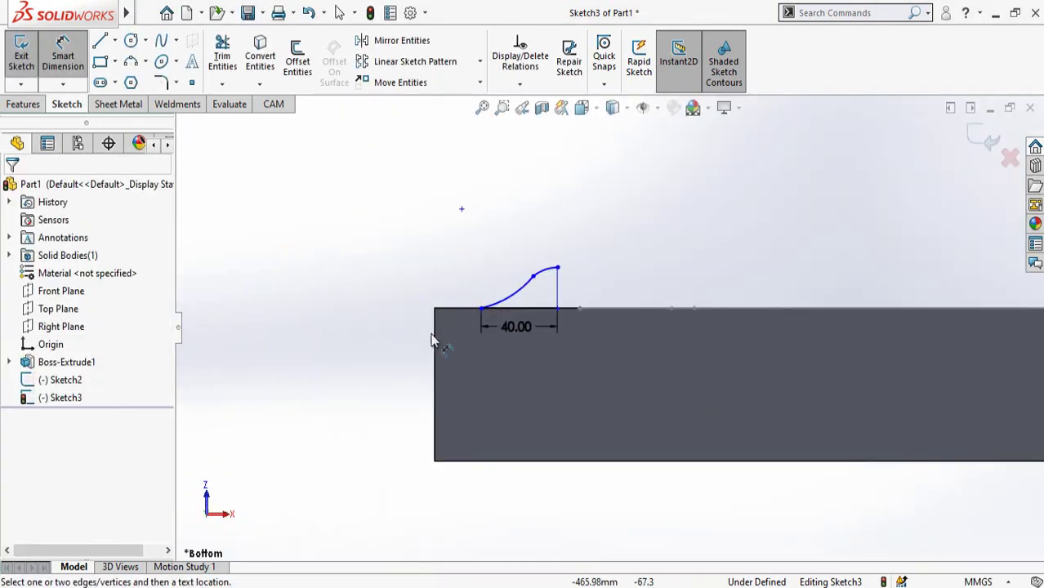
pyautogui.scroll(-2, 564, 385)
pyautogui.click(552, 331)
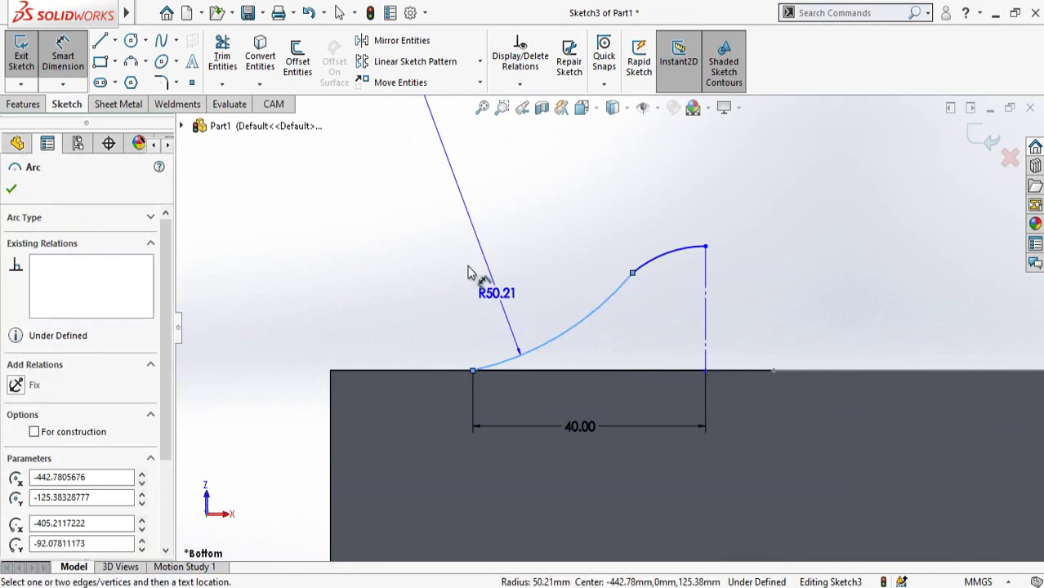
pyautogui.click(521, 272)
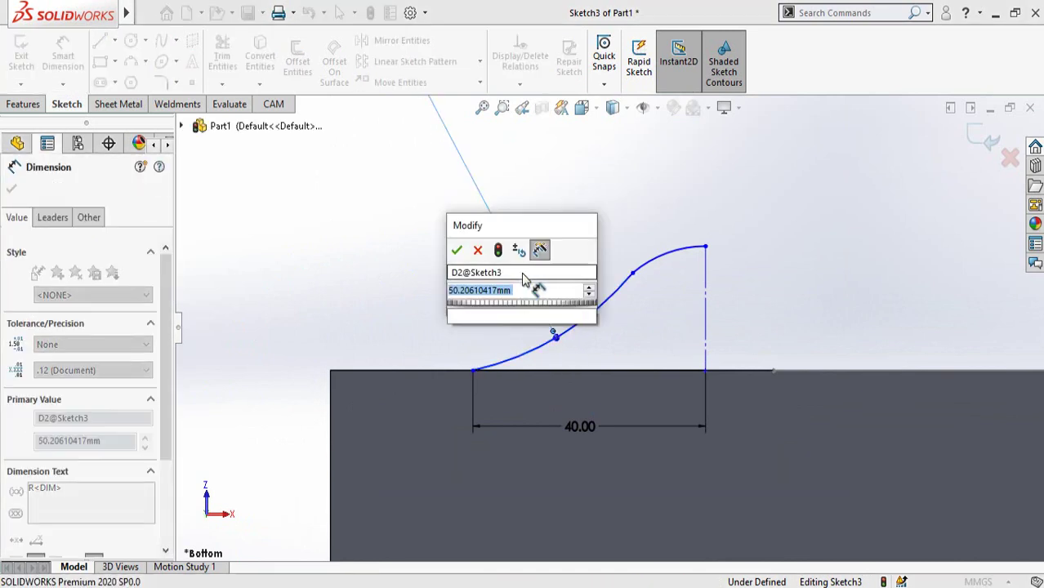
pyautogui.write('50')
pyautogui.press('Return')
pyautogui.press('Escape')
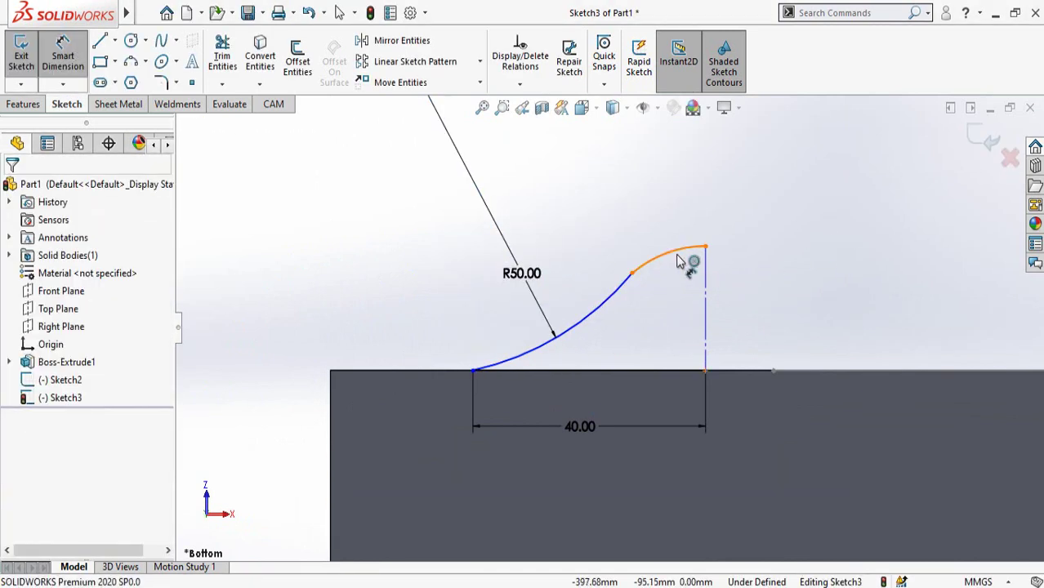
# - Dimension the profile's upper convex arc with a radius of 20 mm
pyautogui.click(677, 260)
pyautogui.click(693, 342)
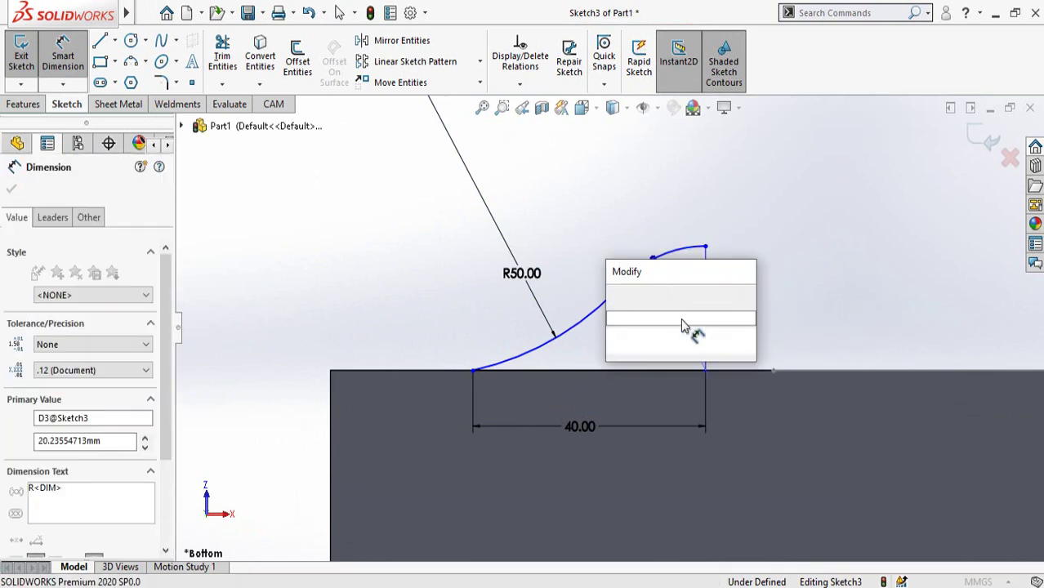
pyautogui.write('20')
pyautogui.press('Return')
pyautogui.press('Escape')
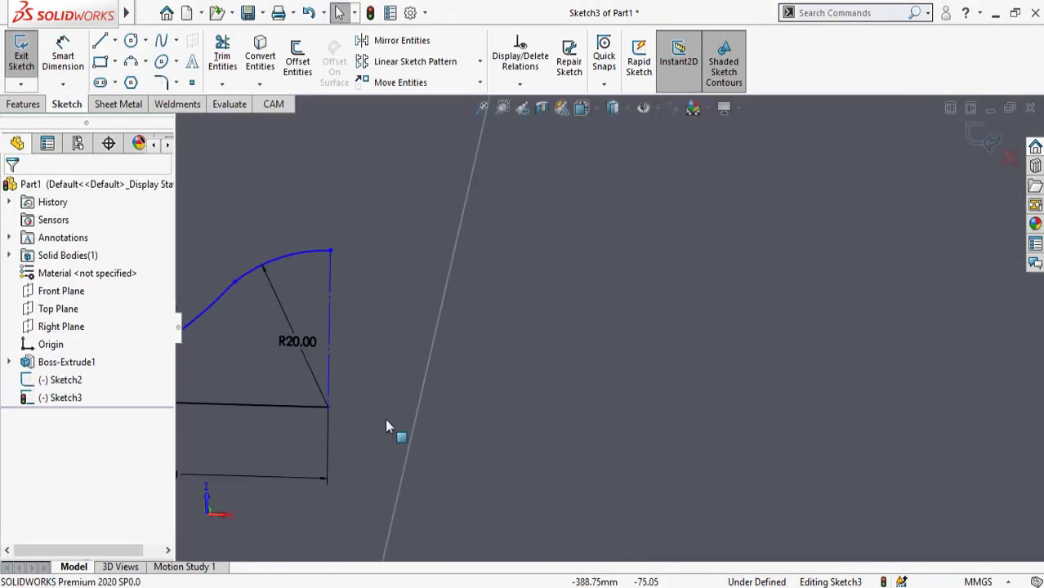
# - Add a Pierce relation between the lower endpoint of the construction line and the border path's long straight line on the slab
pyautogui.scroll(3, 435, 428)
pyautogui.scroll(-3, 343, 422)
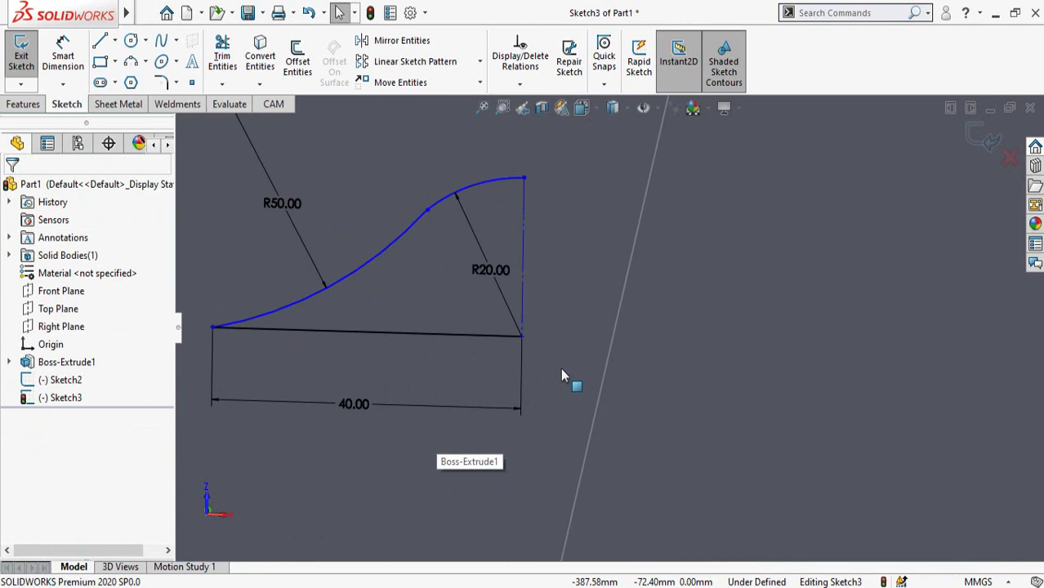
pyautogui.click(521, 337)
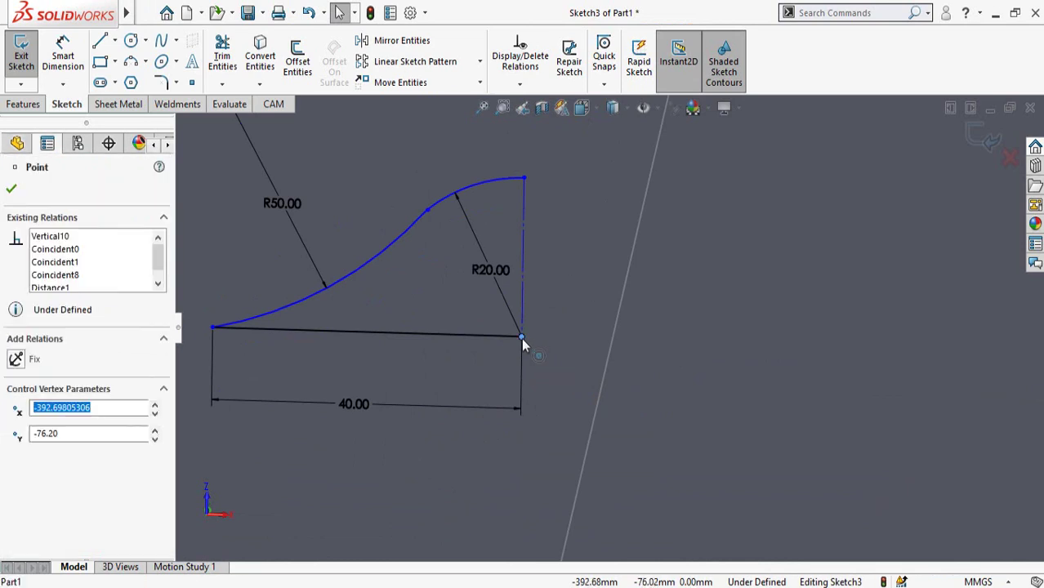
pyautogui.keyDown('ctrl'); pyautogui.click(601, 379); pyautogui.keyUp('ctrl')
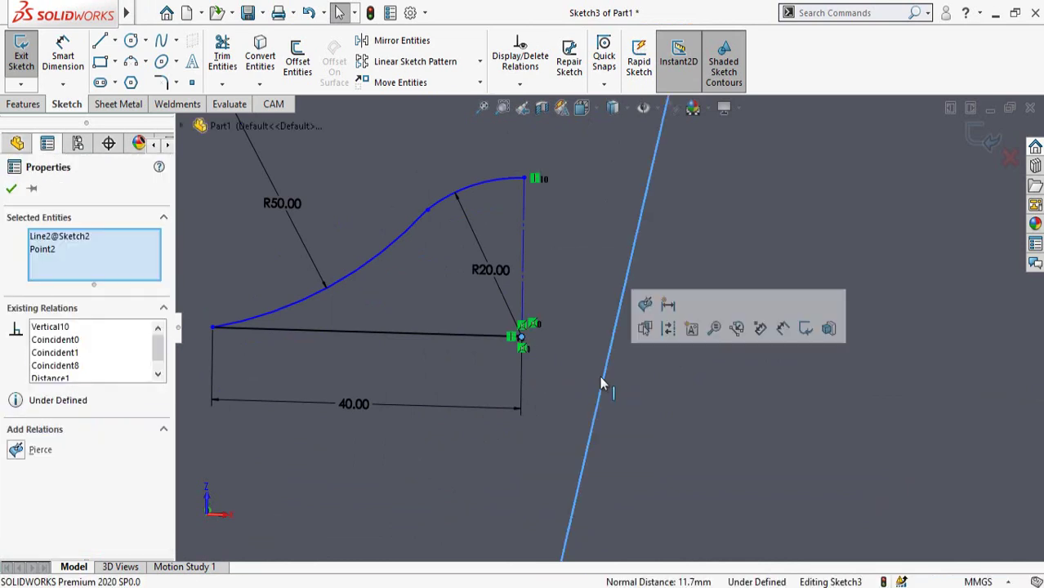
pyautogui.click(645, 306)
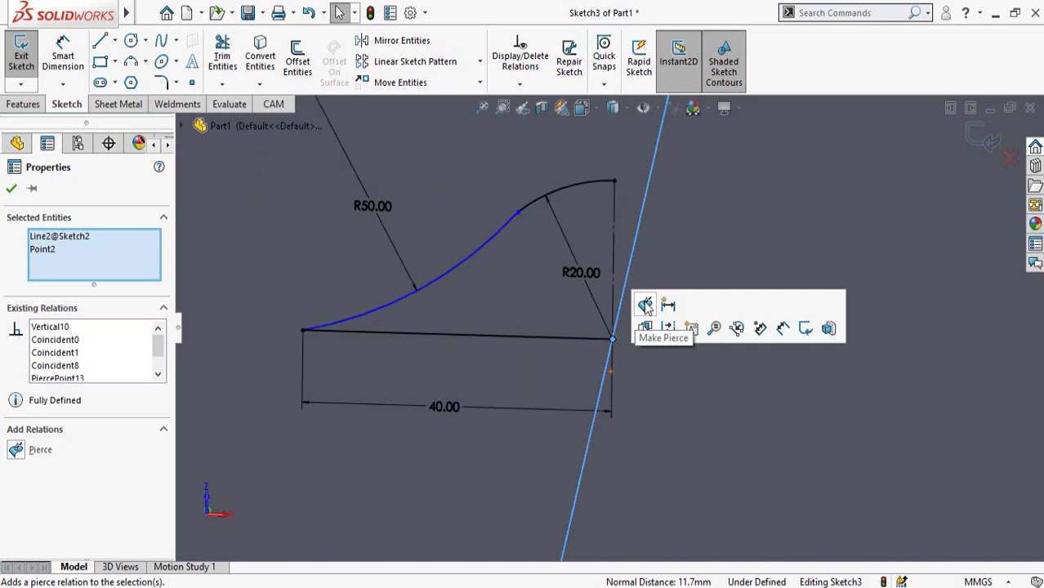
pyautogui.scroll(5, 596, 453)
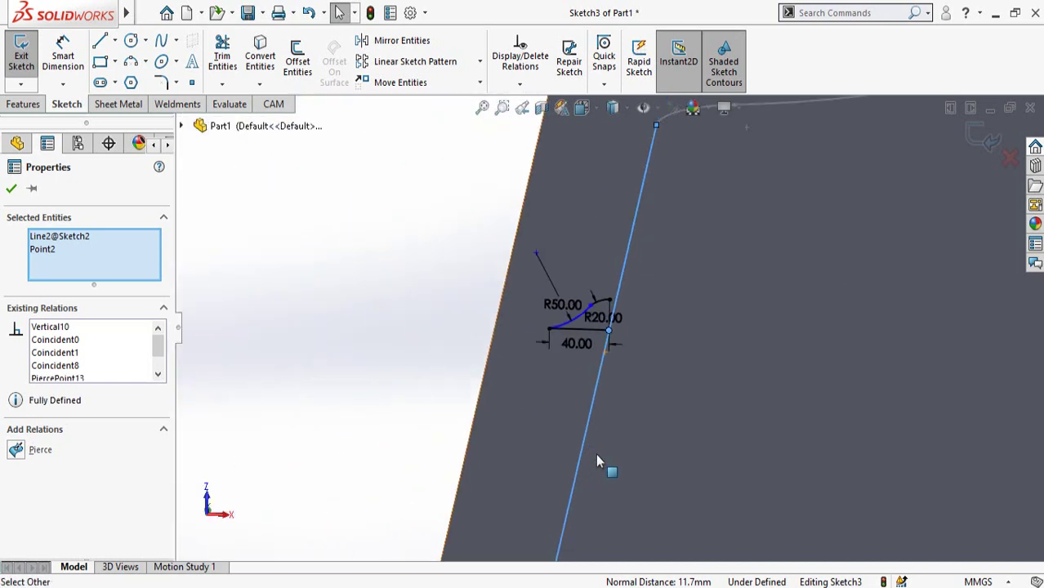
pyautogui.click(378, 407)
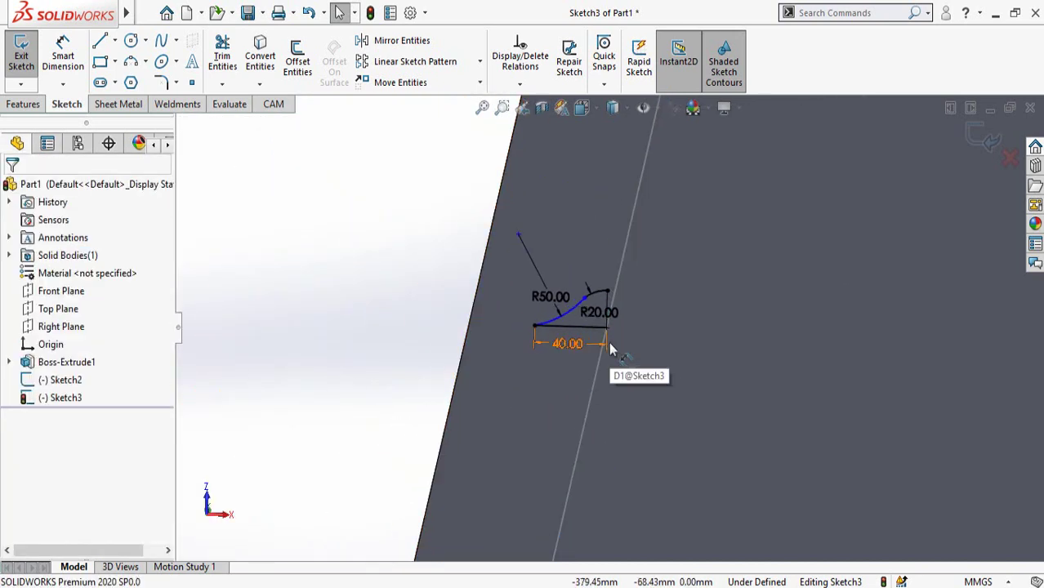
# - Dimension the height of the junction between the two arcs above the base line, keeping its current value
pyautogui.hotkey('ctrl', '8')
pyautogui.scroll(-12, 392, 325)
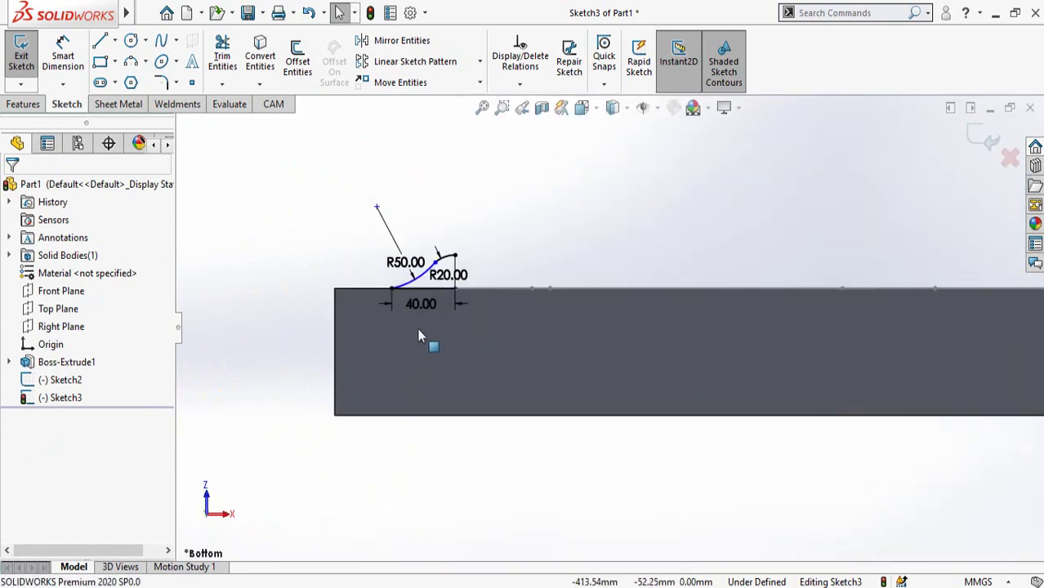
pyautogui.scroll(-1, 400, 209)
pyautogui.moveTo(396, 205); pyautogui.dragTo(295, 58, button='right')
pyautogui.scroll(2, 655, 238)
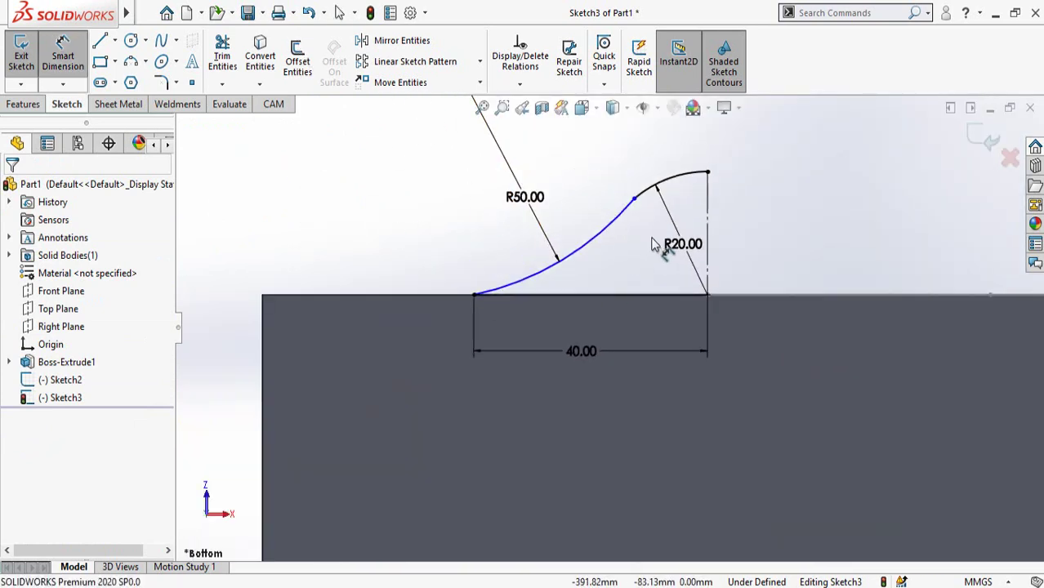
pyautogui.scroll(-1, 633, 231)
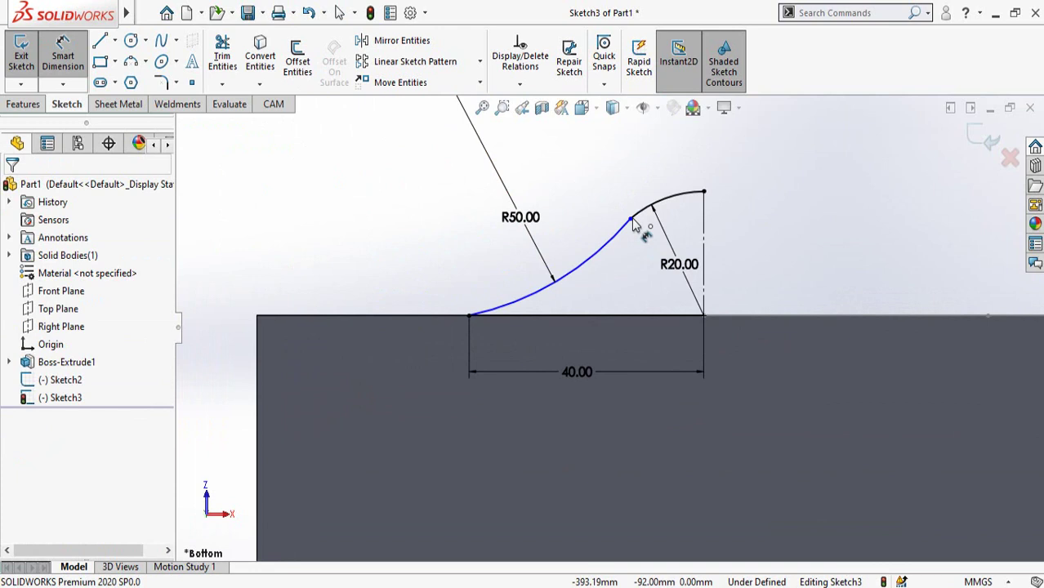
pyautogui.click(631, 218)
pyautogui.click(629, 316)
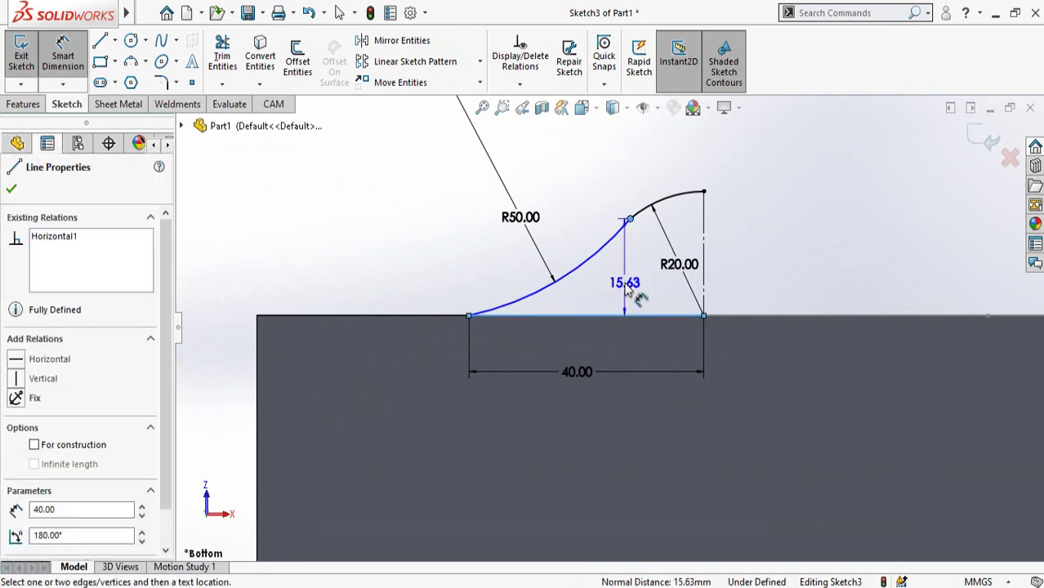
pyautogui.click(629, 294)
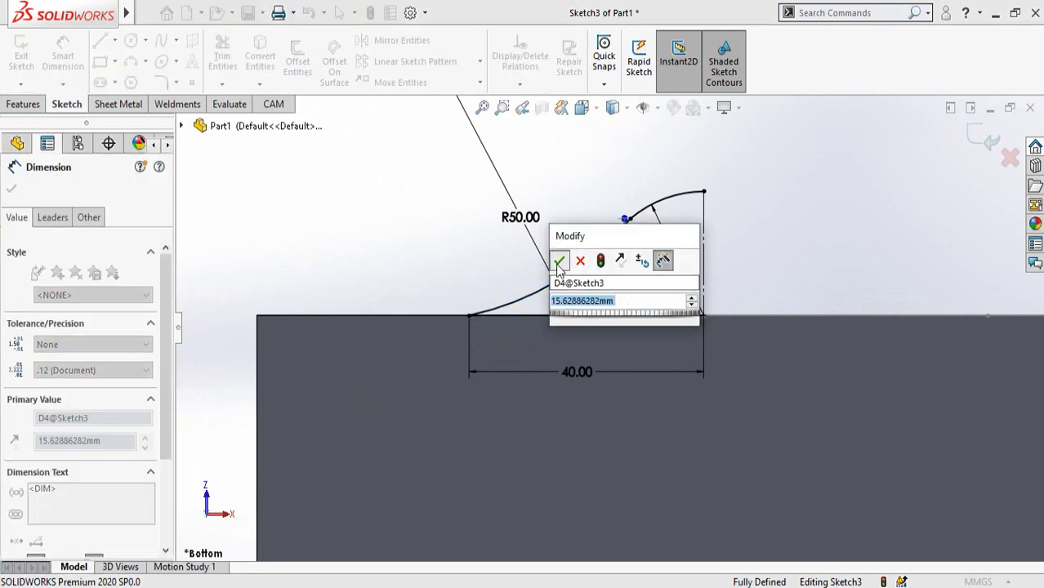
pyautogui.click(558, 263)
pyautogui.press('Escape')
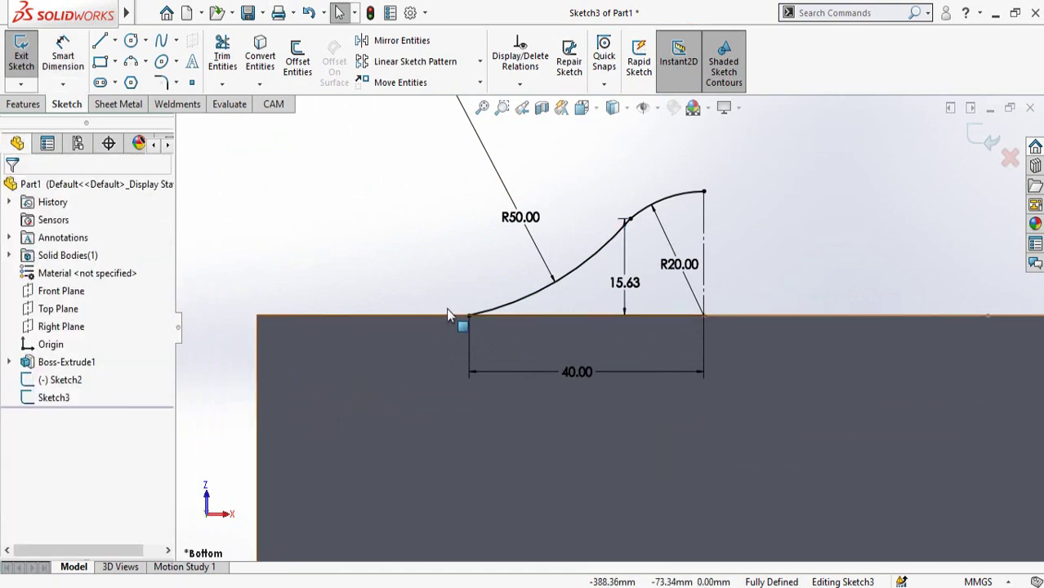
# - Mirror the molding profile's base line and both arcs about the vertical construction line, and exit the profile sketch
pyautogui.scroll(5, 552, 273)
pyautogui.scroll(-3, 638, 324)
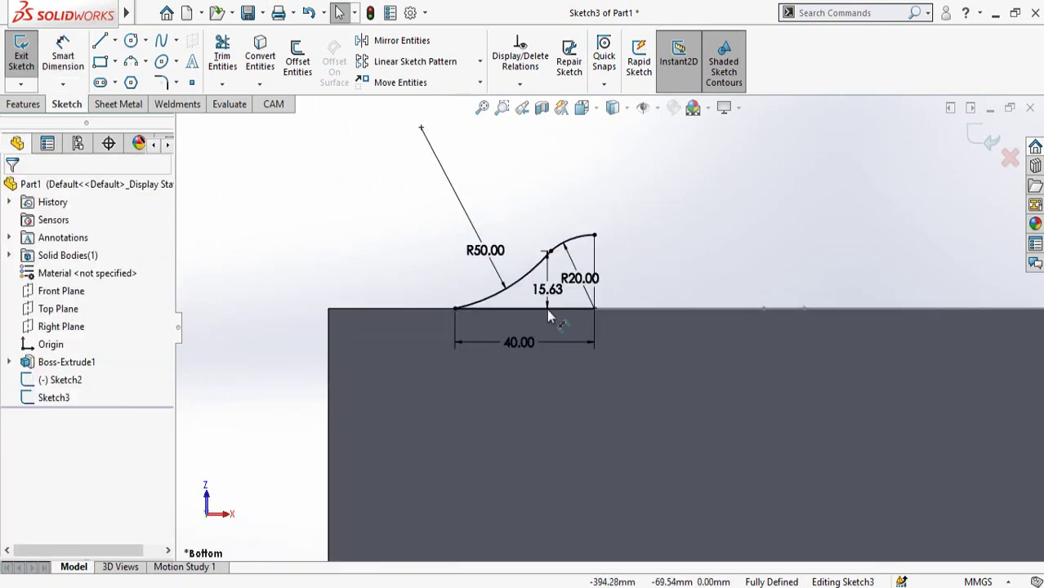
pyautogui.scroll(-3, 546, 309)
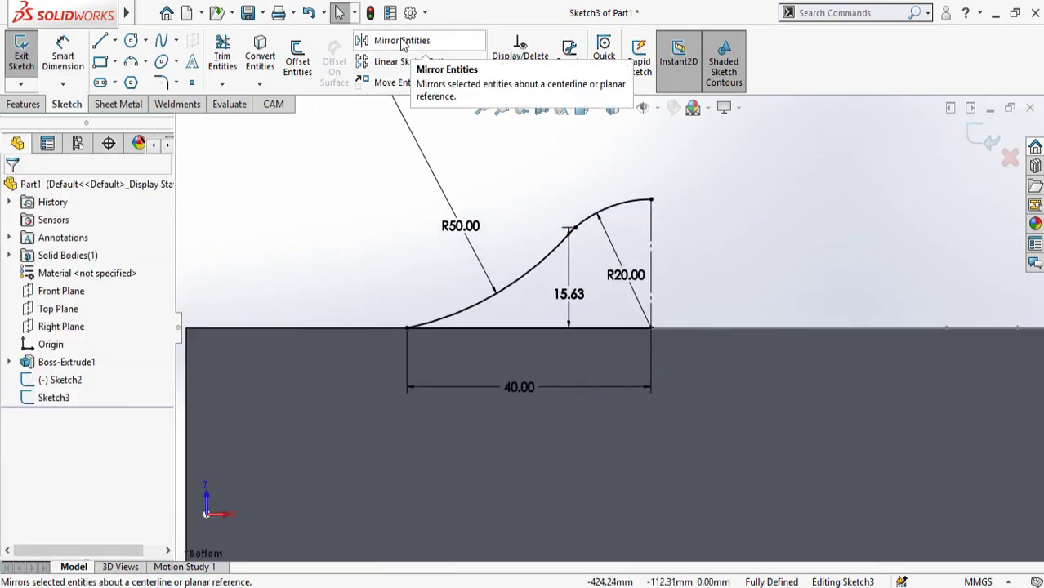
pyautogui.scroll(1, 728, 232)
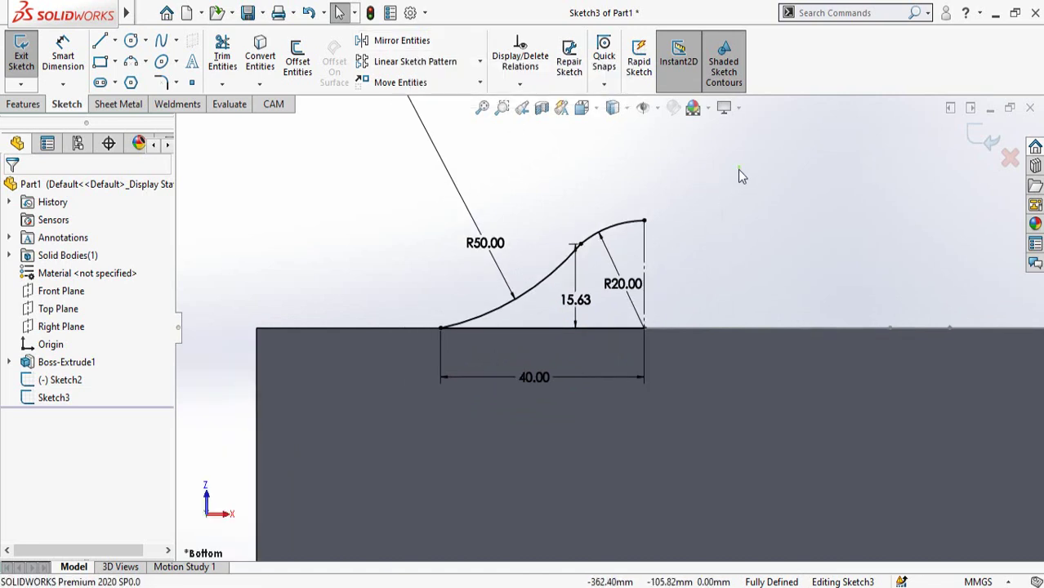
pyautogui.click(392, 40)
pyautogui.scroll(-1, 430, 289)
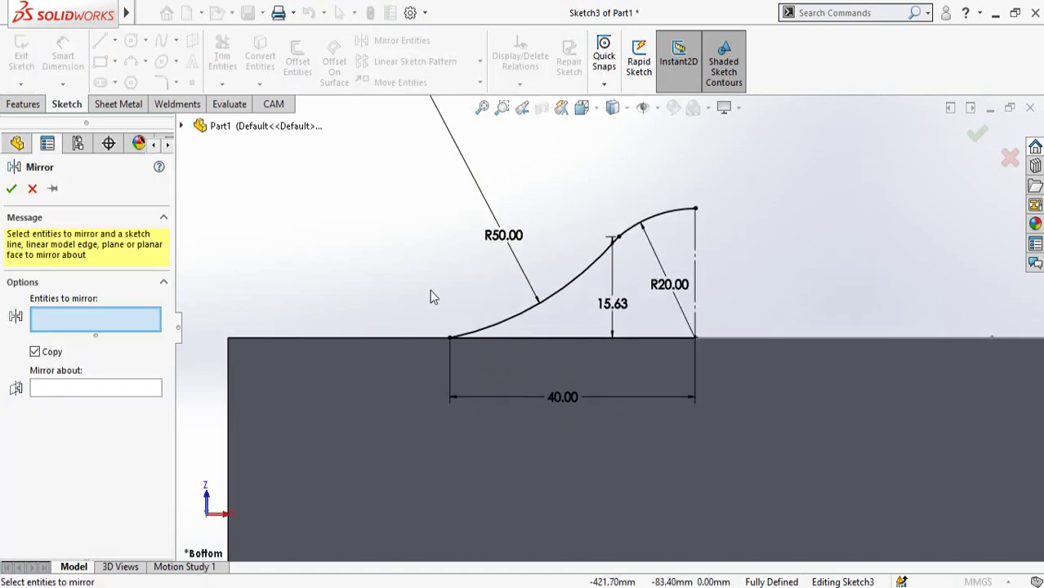
pyautogui.scroll(-1, 388, 276)
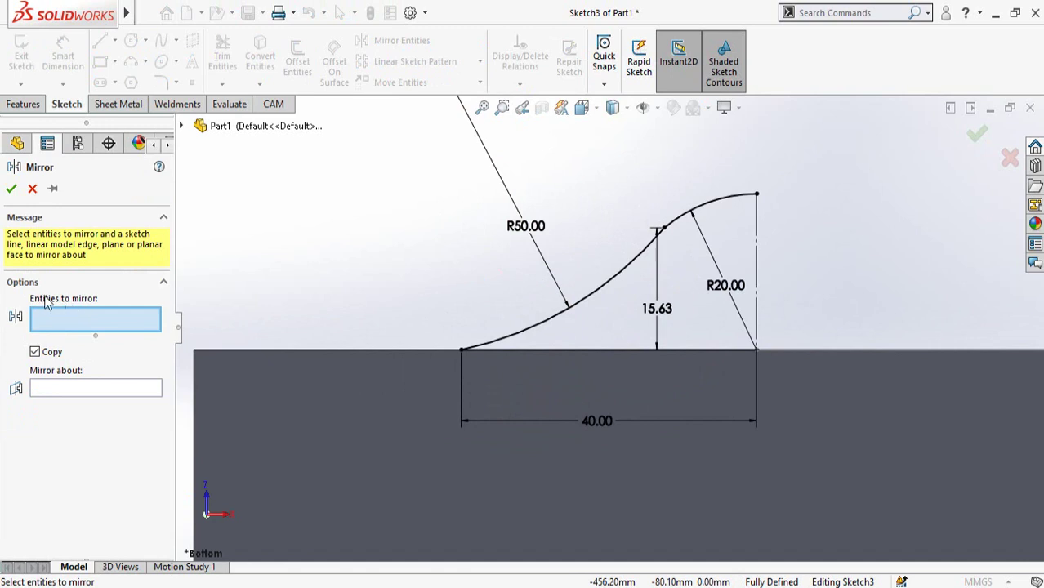
pyautogui.click(591, 352)
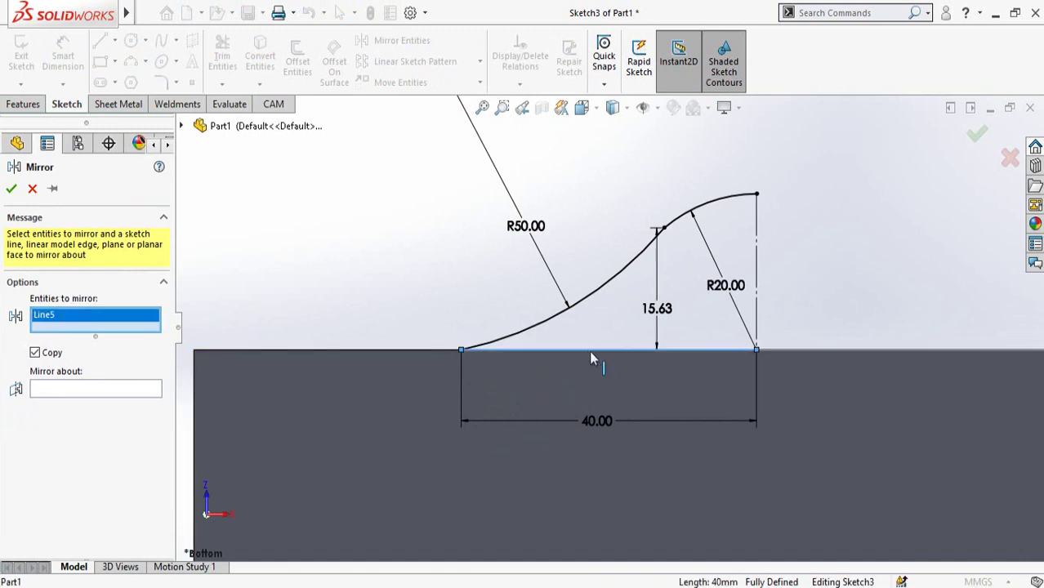
pyautogui.click(537, 333)
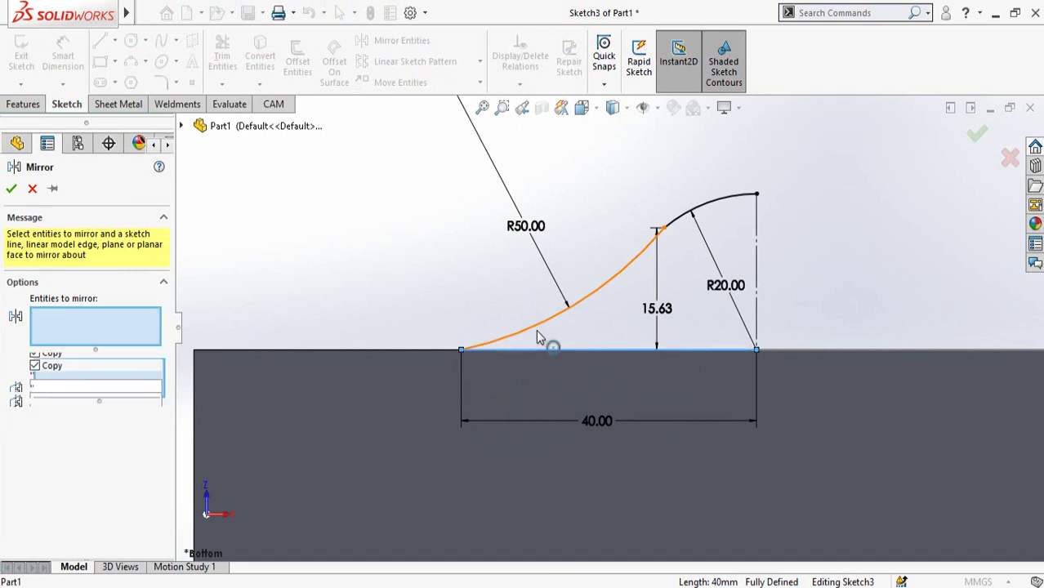
pyautogui.click(683, 218)
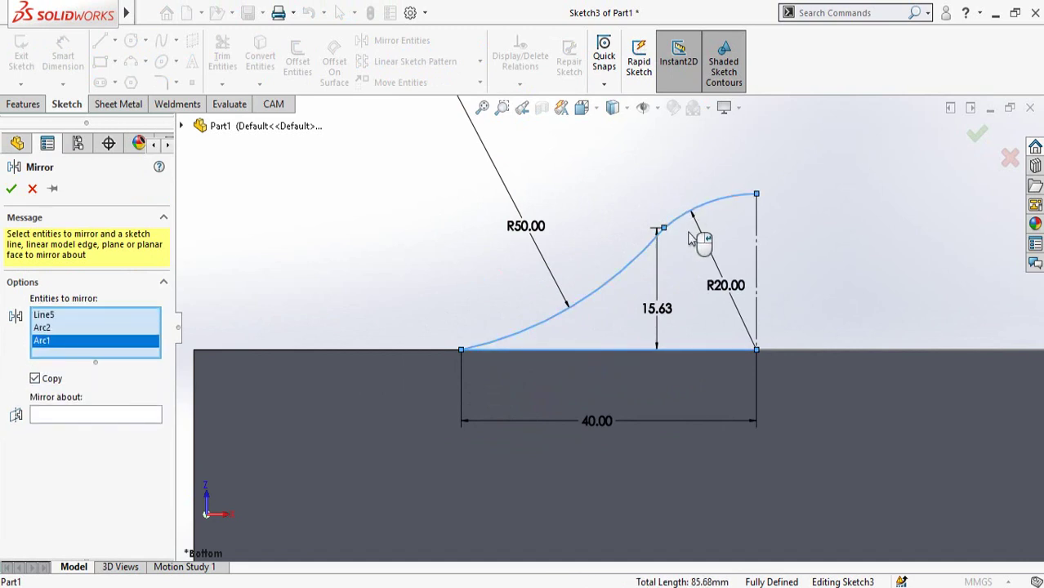
pyautogui.click(65, 416)
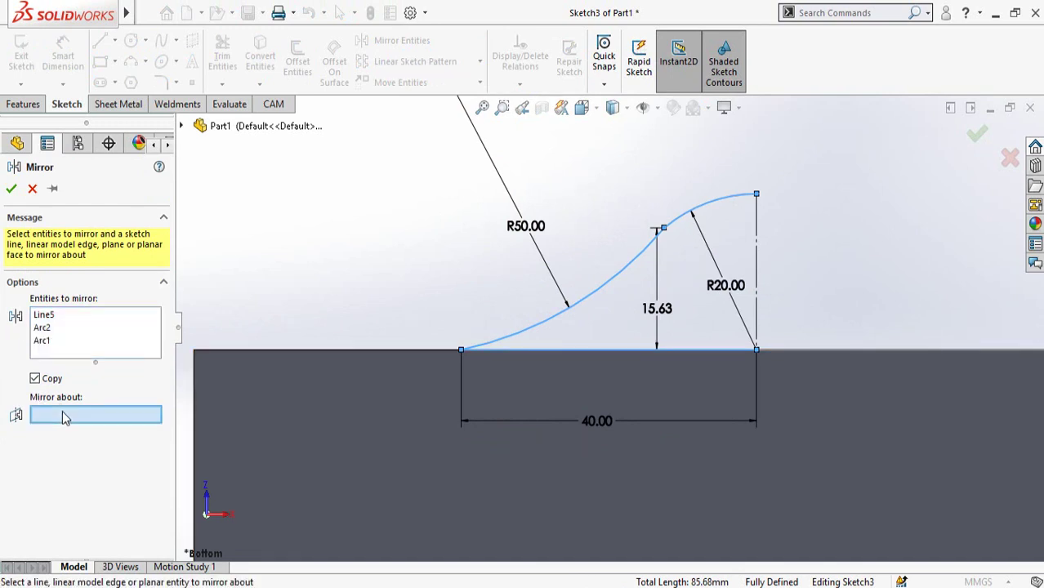
pyautogui.click(759, 329)
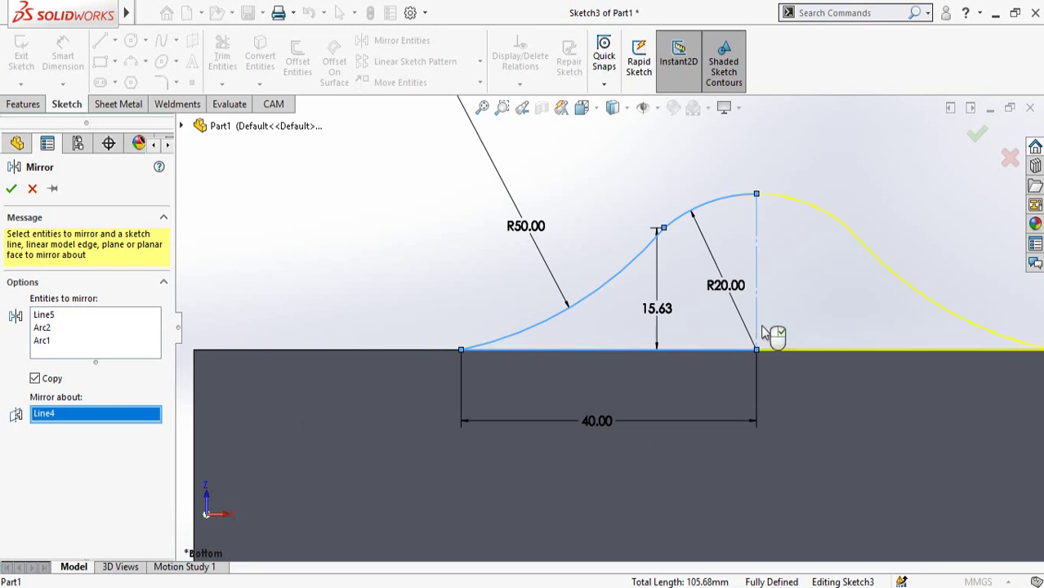
pyautogui.press('z')
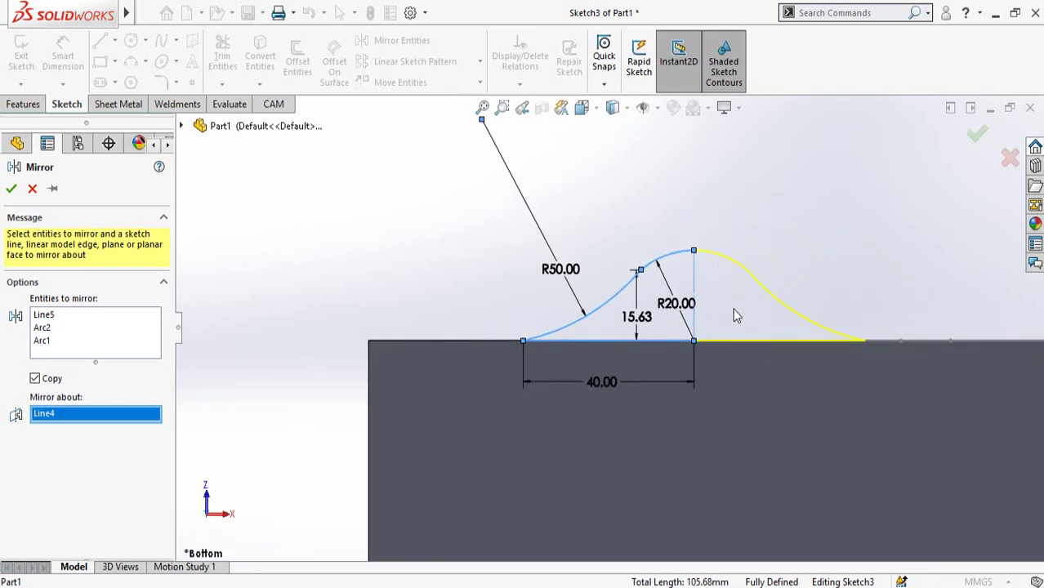
pyautogui.press('z')
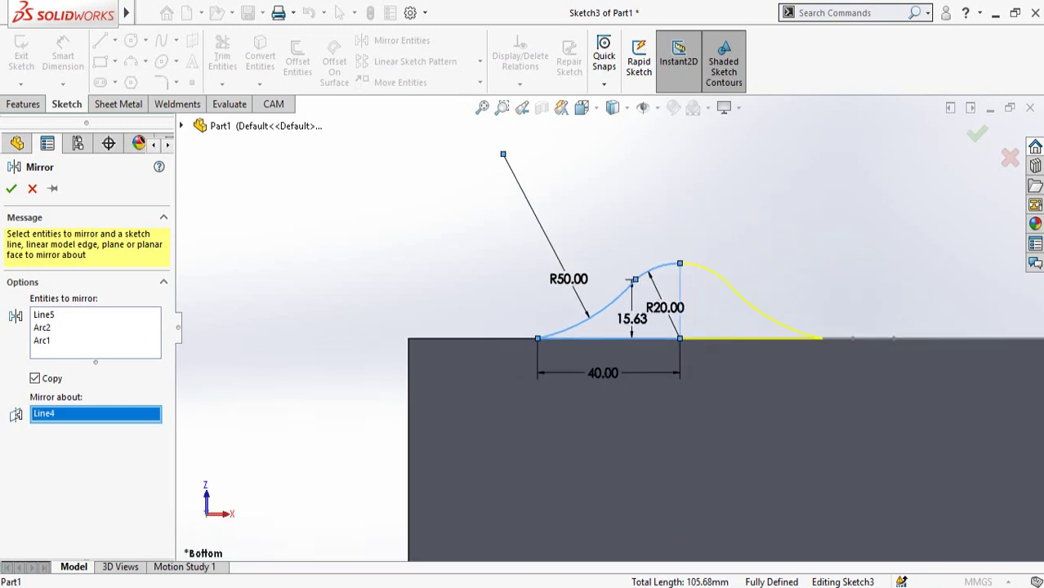
pyautogui.click(10, 189)
pyautogui.moveTo(500, 325); pyautogui.dragTo(988, 147, button='middle')
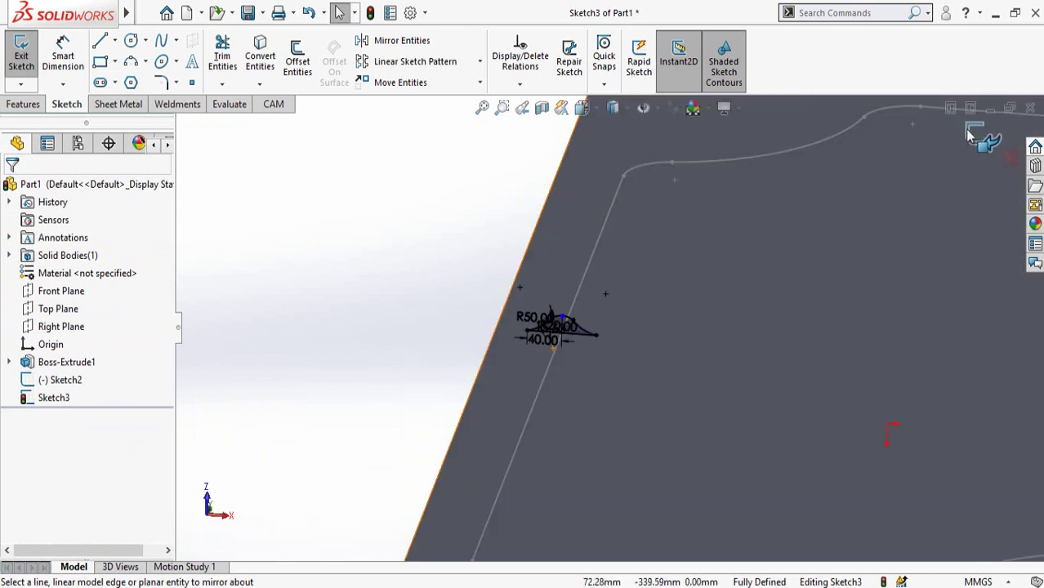
pyautogui.click(974, 139)
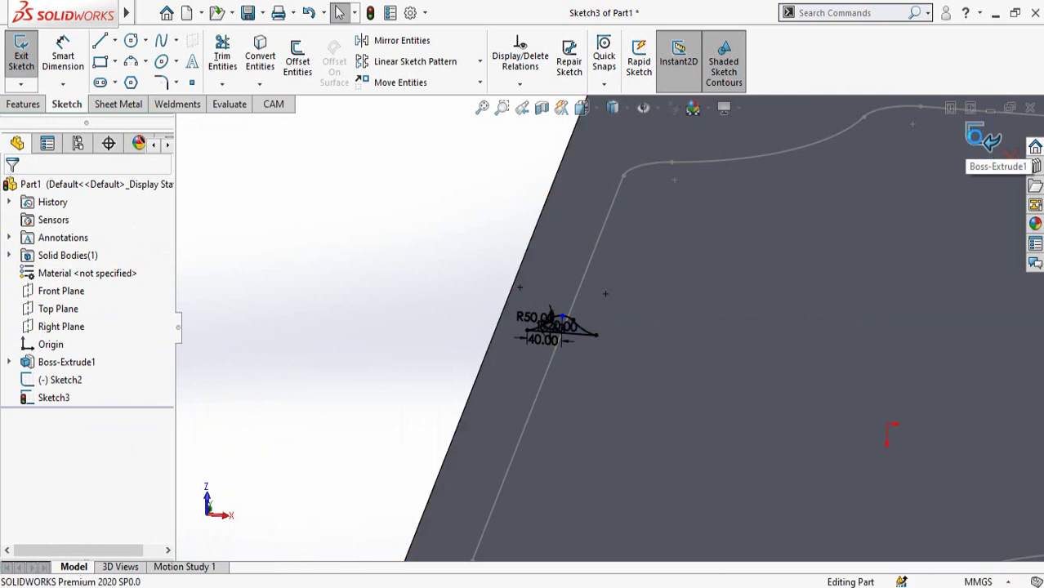
# - Create a Swept Boss using the mirrored molding sketch as the profile and the filleted border sketch as the path
pyautogui.scroll(5, 633, 260)
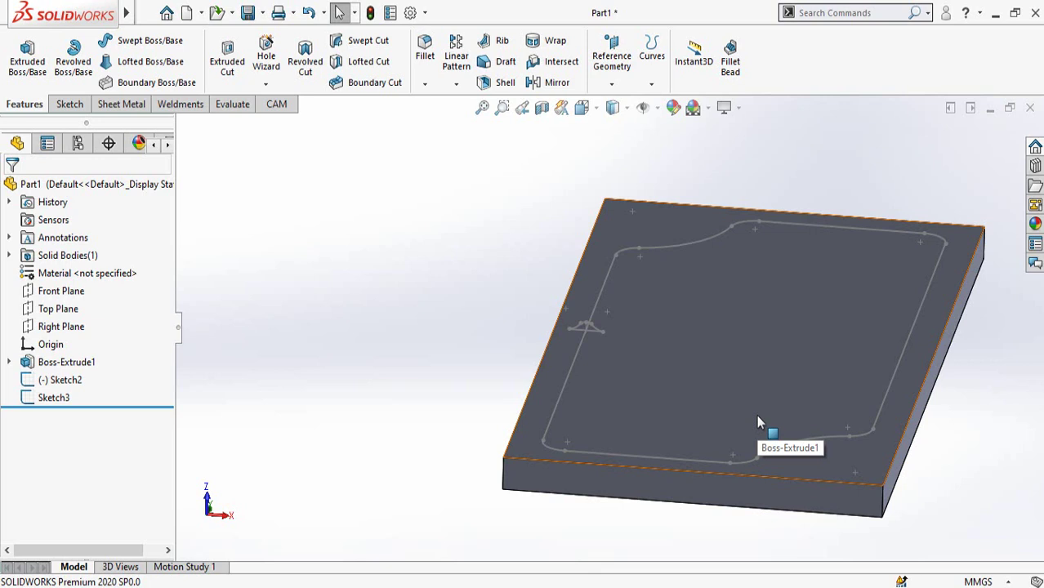
pyautogui.click(140, 42)
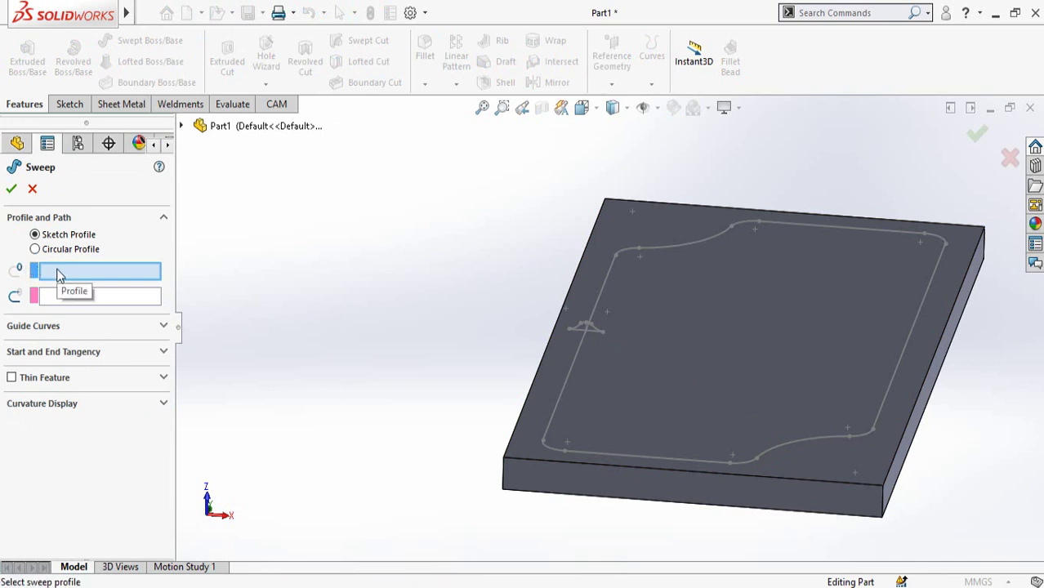
pyautogui.scroll(-5, 678, 270)
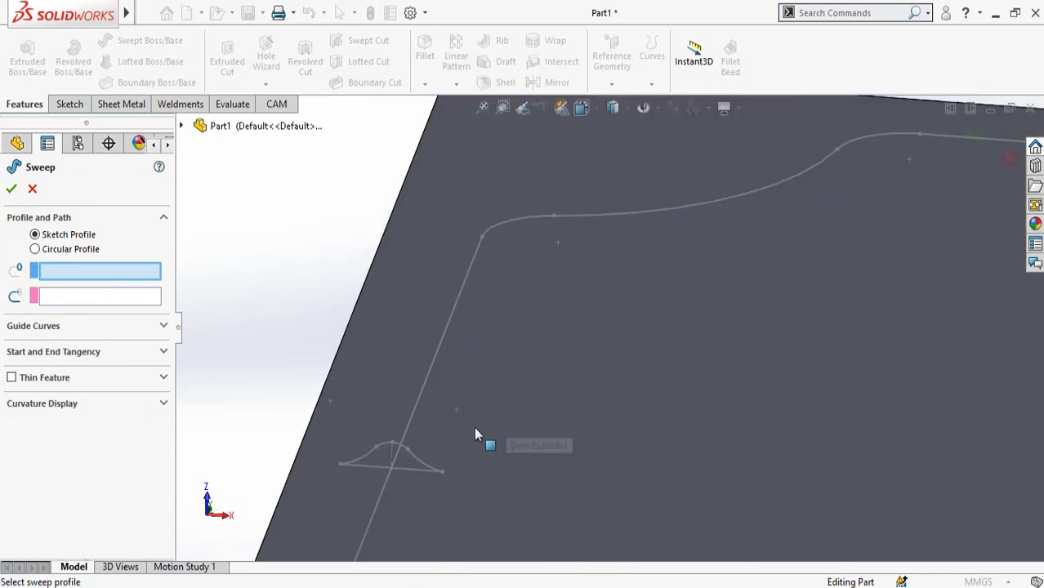
pyautogui.click(425, 465)
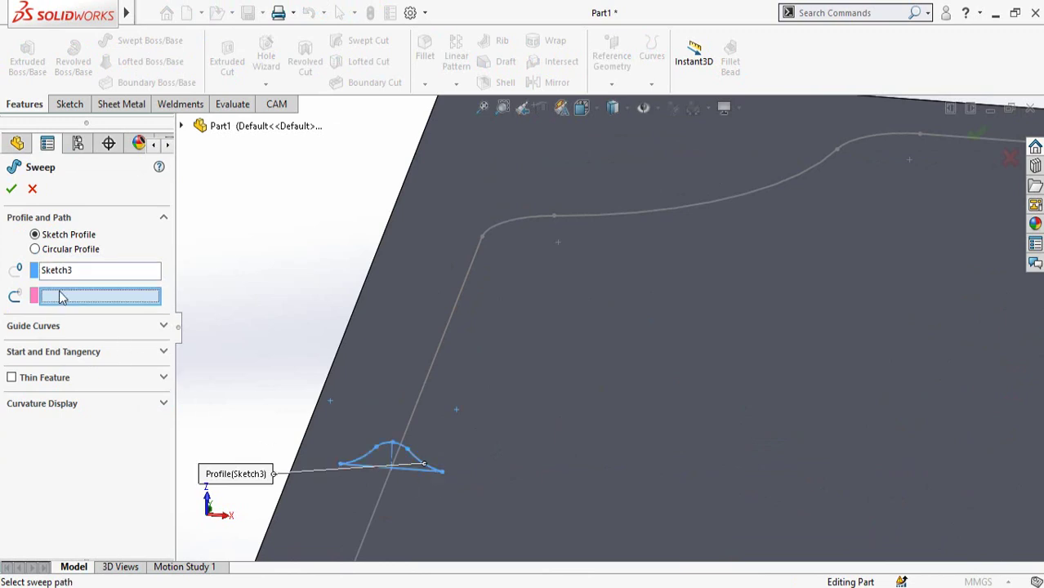
pyautogui.click(436, 364)
pyautogui.scroll(5, 614, 449)
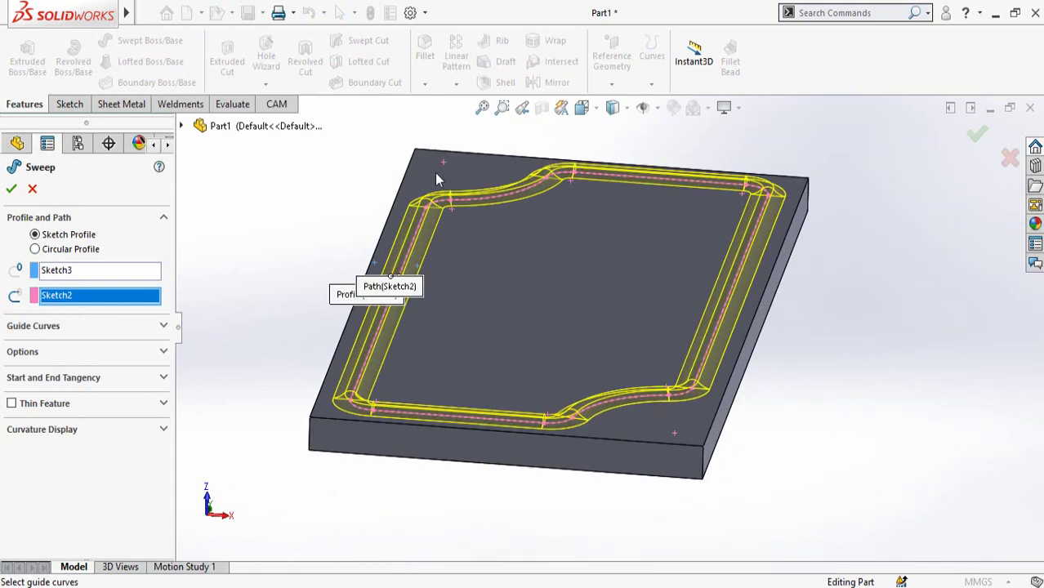
pyautogui.moveTo(436, 180); pyautogui.dragTo(568, 359, button='middle')
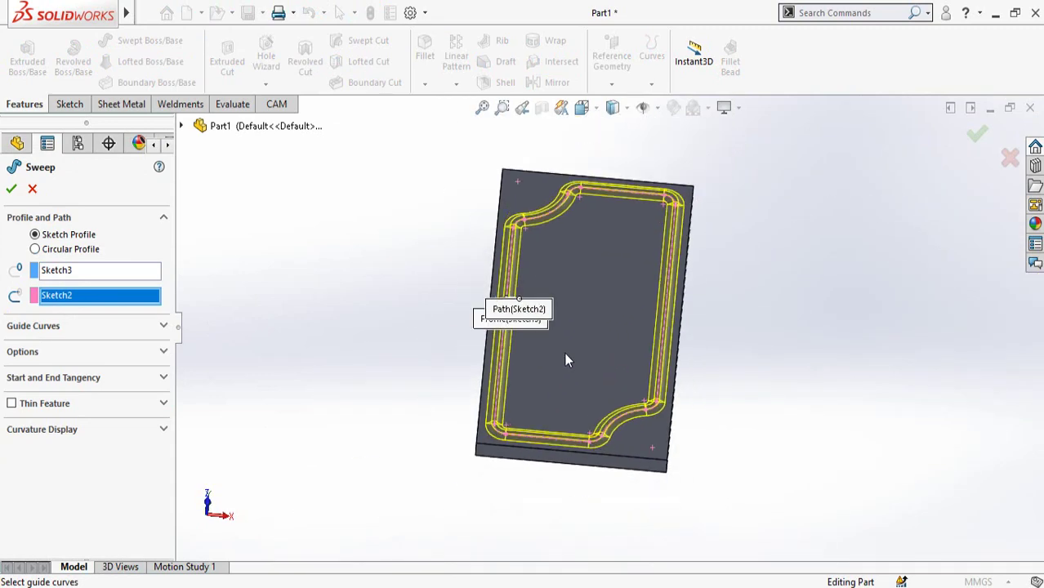
pyautogui.scroll(-3, 573, 330)
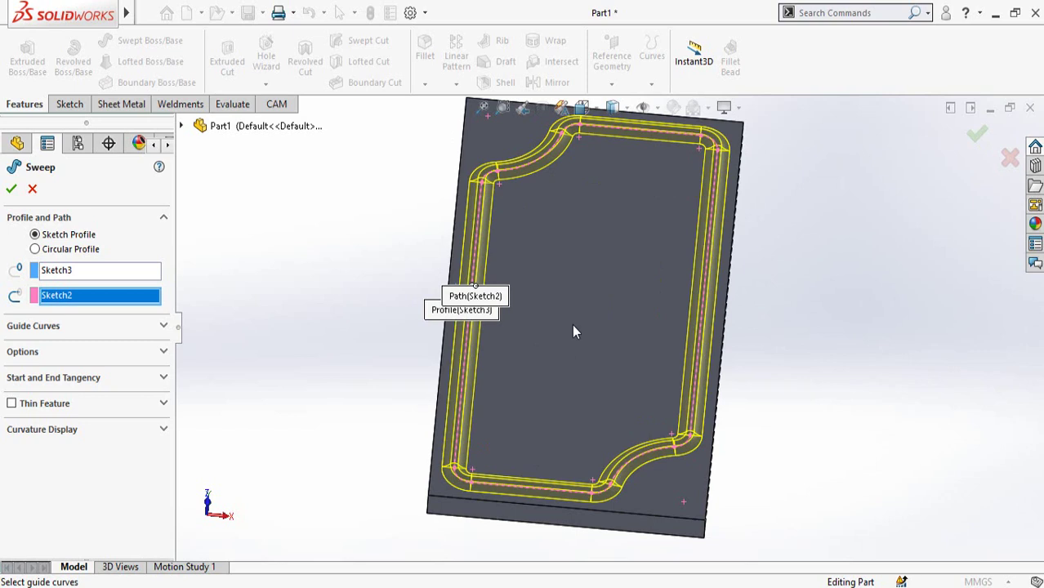
pyautogui.click(11, 190)
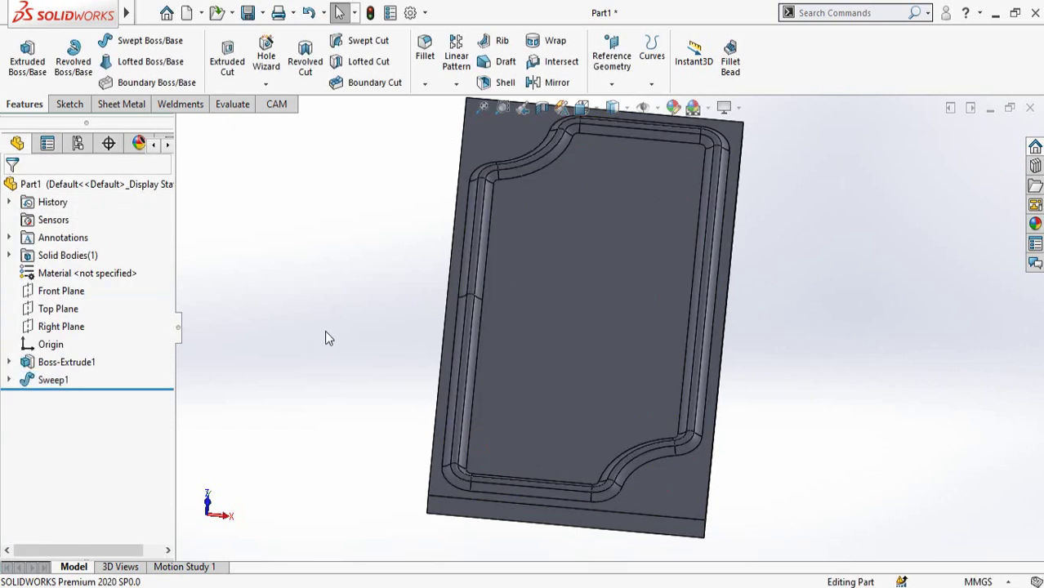
# - Start a new sketch on the slab's face outside the swept molding
pyautogui.scroll(-3, 633, 337)
pyautogui.click(532, 219)
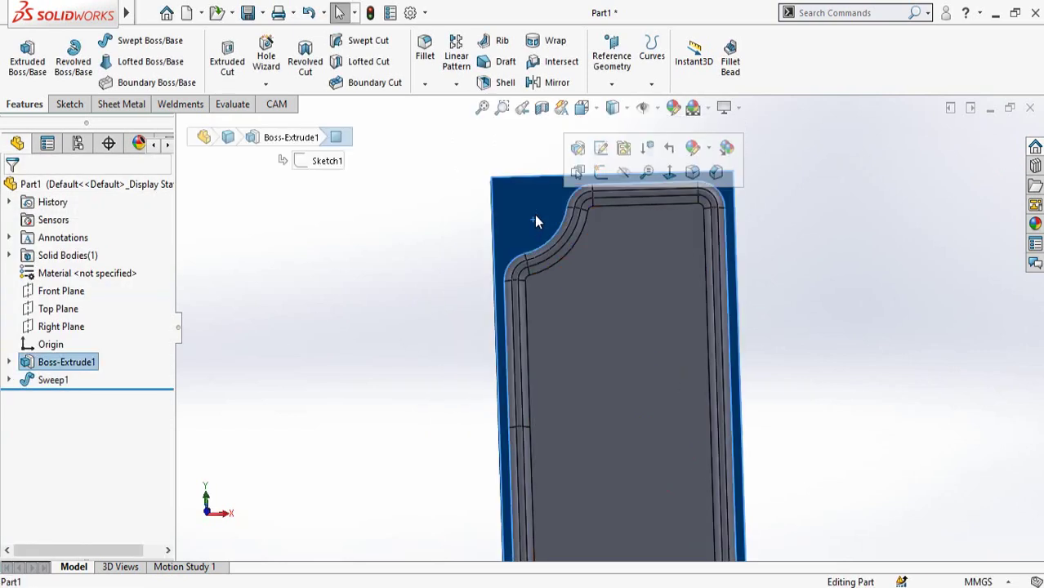
pyautogui.click(600, 173)
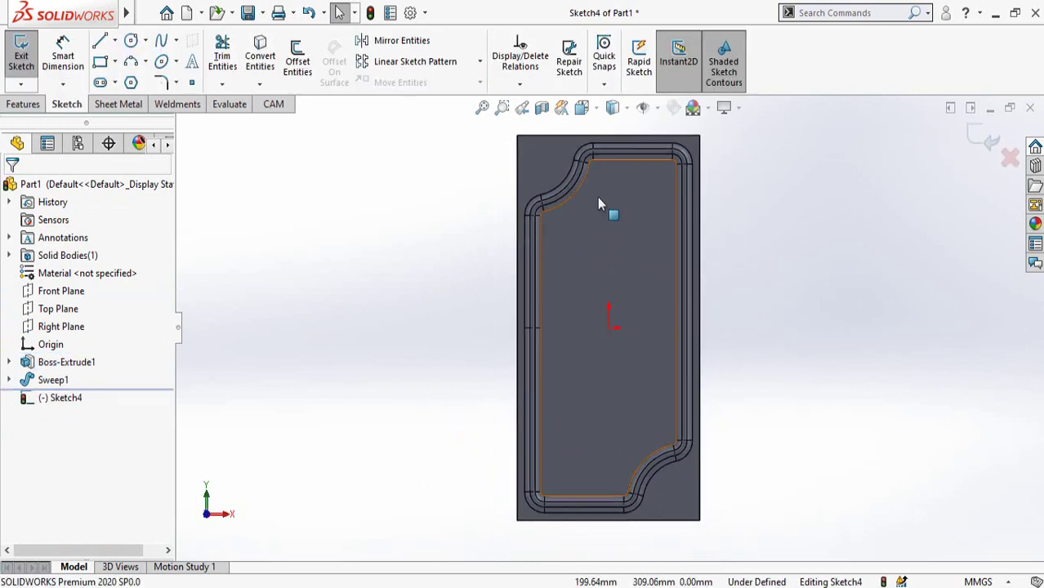
pyautogui.scroll(-5, 553, 157)
pyautogui.scroll(-3, 552, 157)
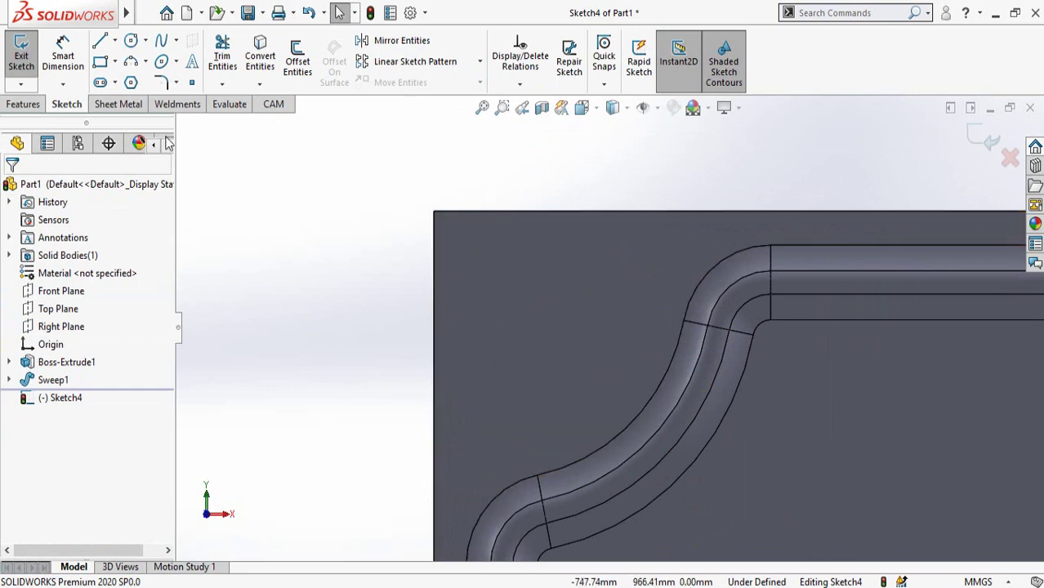
# - Draw a circle in the slab's upper-left corner, between the slab edges and the molding's concave corner curve
pyautogui.click(130, 41)
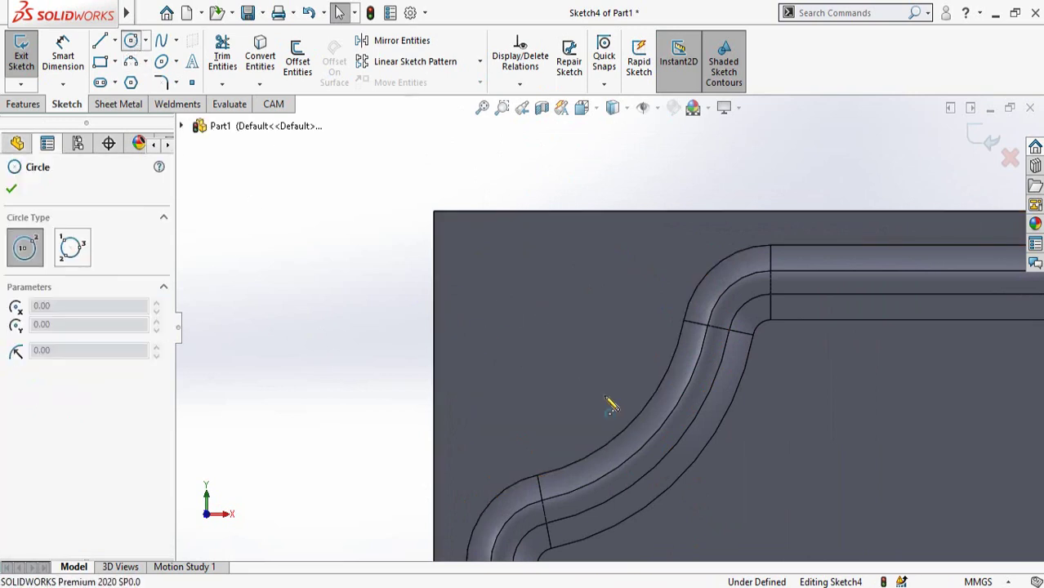
pyautogui.click(546, 334)
pyautogui.click(606, 409)
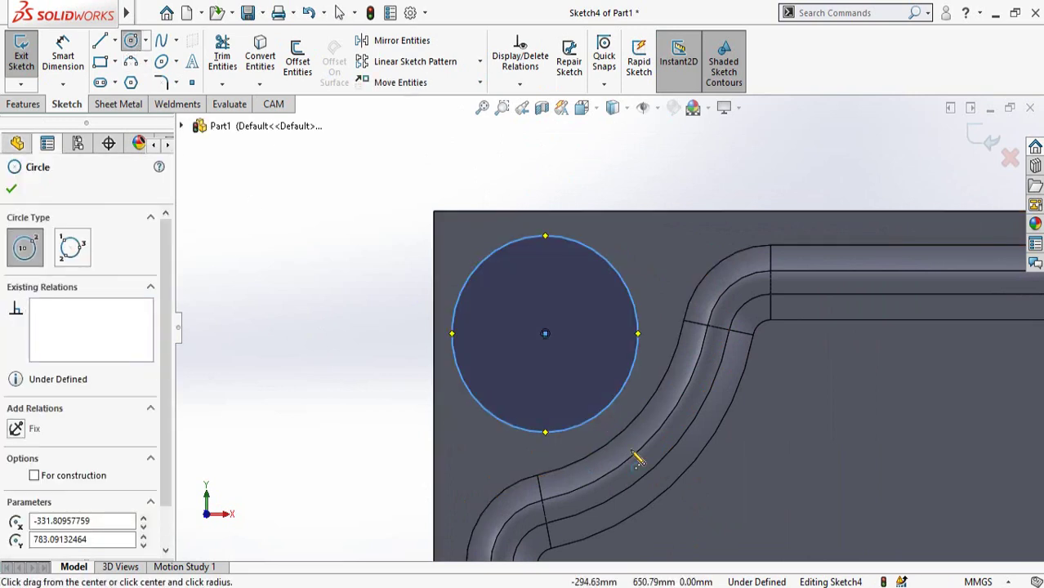
pyautogui.press('Escape')
# - Make the circle concentric with the molding's outer corner arc edge and enlarge it to about 346 mm in diameter
pyautogui.click(628, 427)
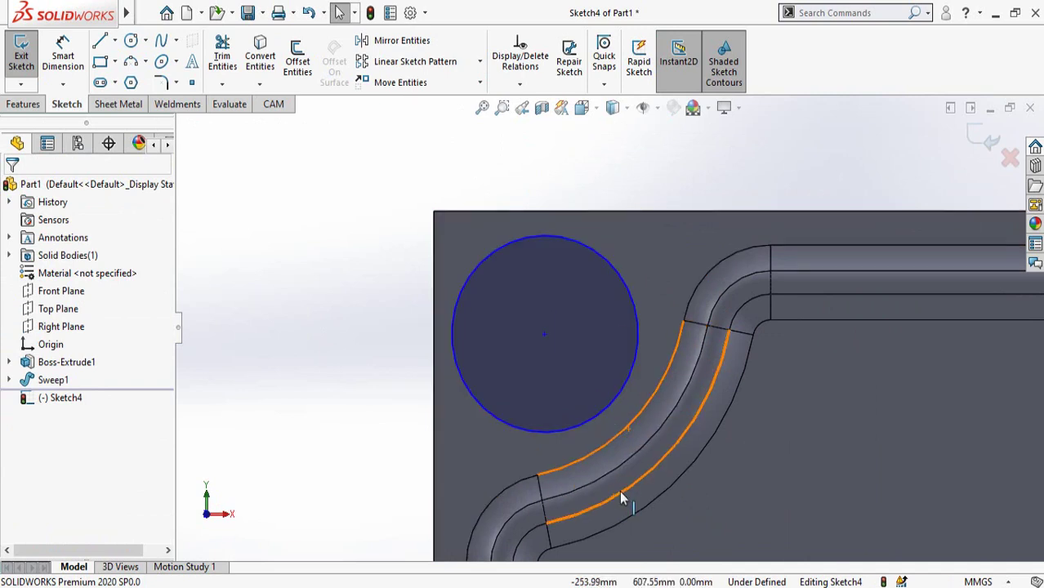
pyautogui.click(618, 434)
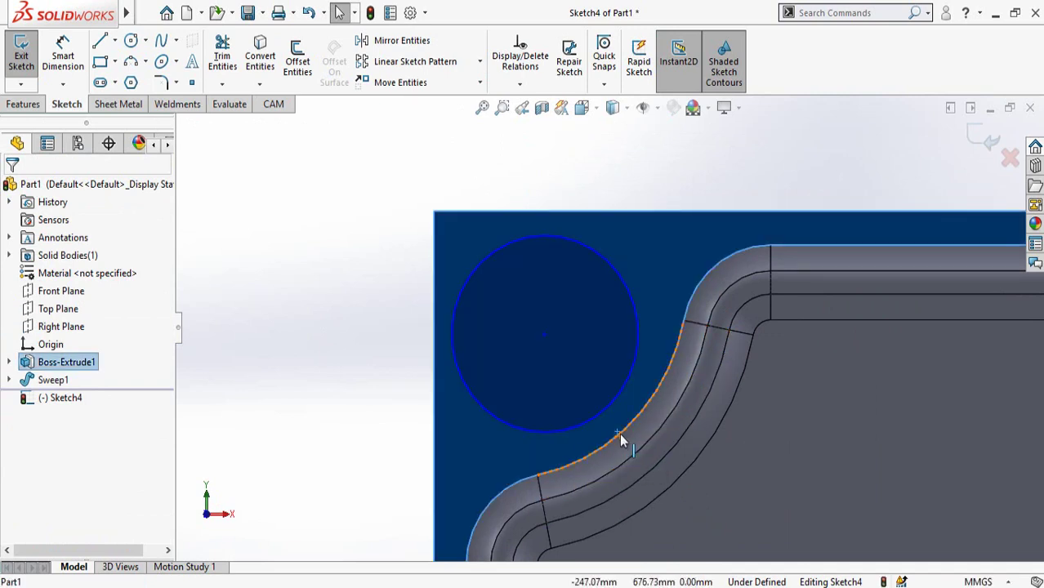
pyautogui.click(619, 432)
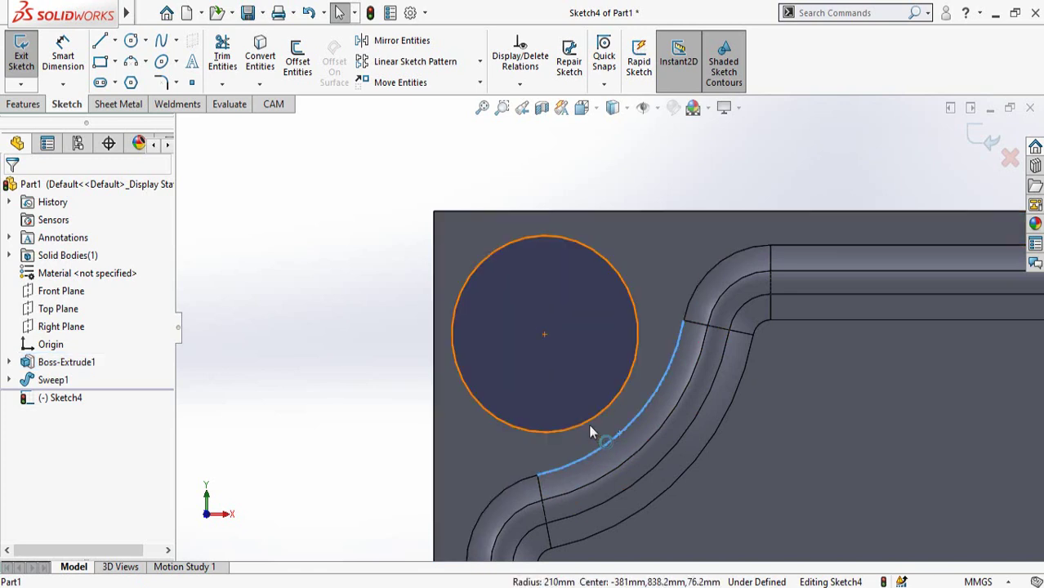
pyautogui.keyDown('ctrl'); pyautogui.click(588, 424); pyautogui.keyUp('ctrl')
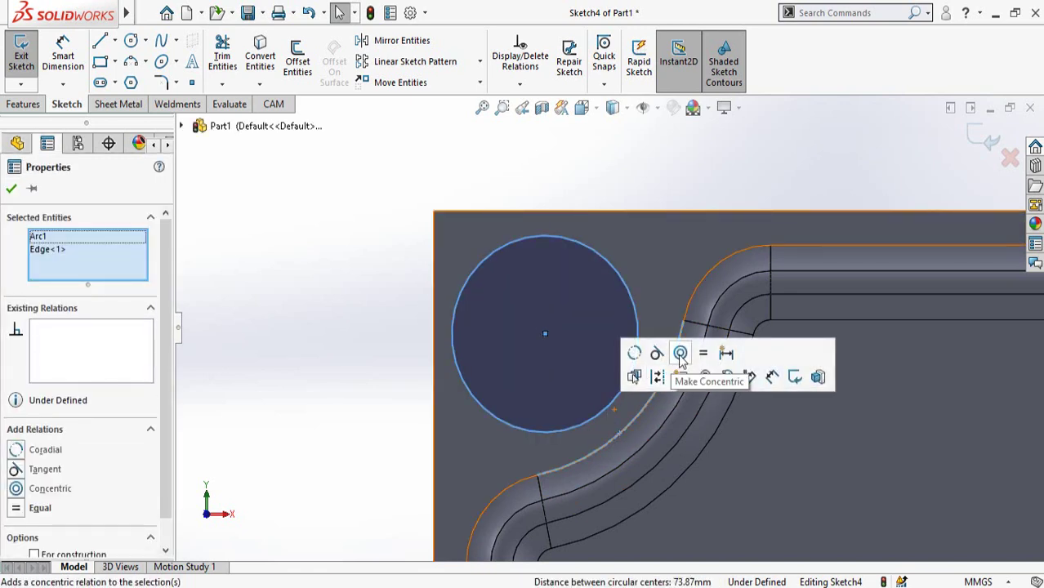
pyautogui.click(680, 354)
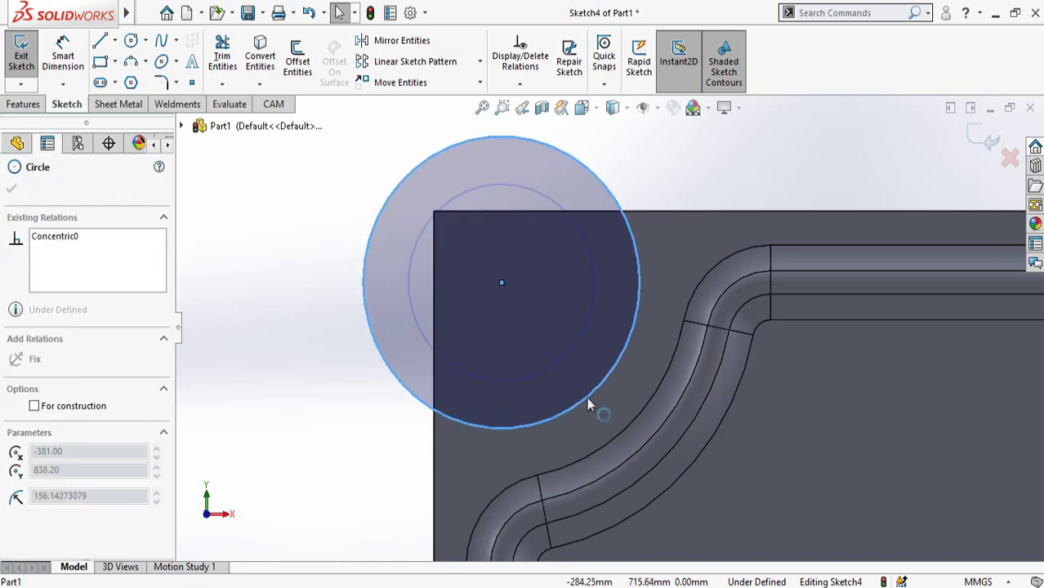
pyautogui.moveTo(595, 406); pyautogui.dragTo(601, 406)
# - Dimension the corner circle's diameter, keeping its current value
pyautogui.scroll(3, 571, 468)
pyautogui.moveTo(452, 437); pyautogui.dragTo(397, 288, button='right')
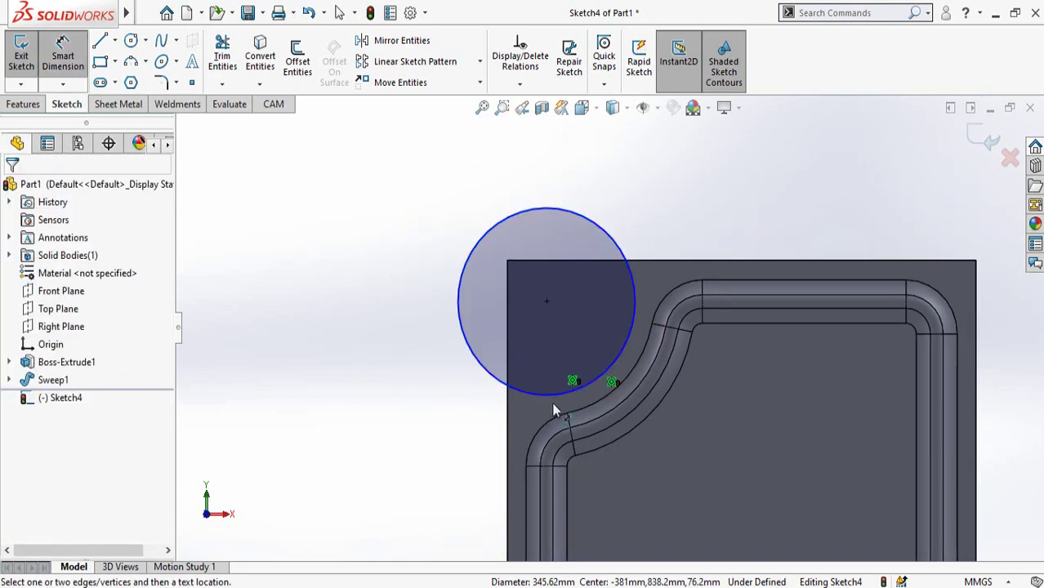
pyautogui.click(513, 388)
pyautogui.click(435, 498)
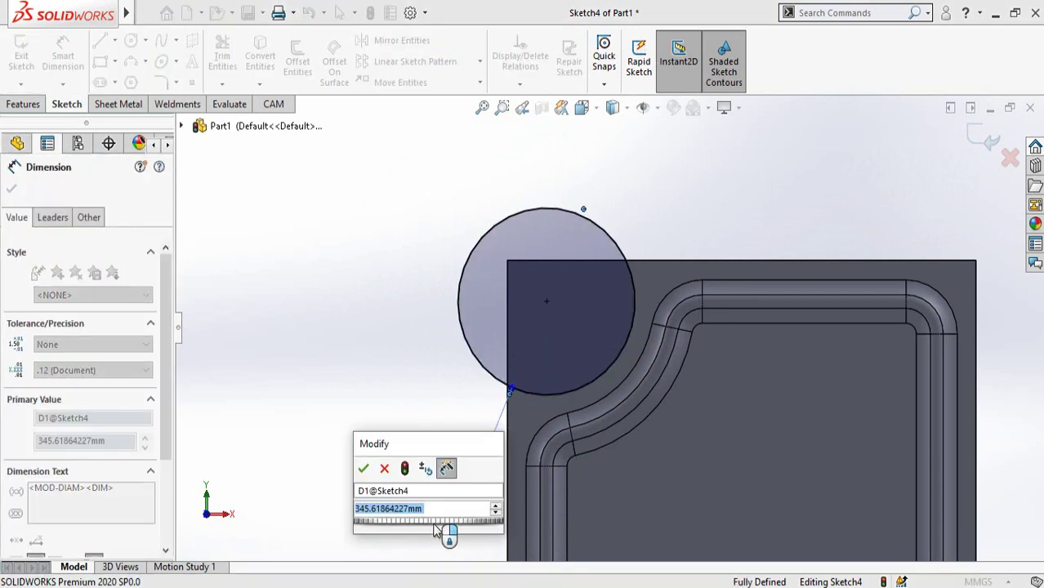
pyautogui.press('Return')
pyautogui.scroll(-2, 571, 303)
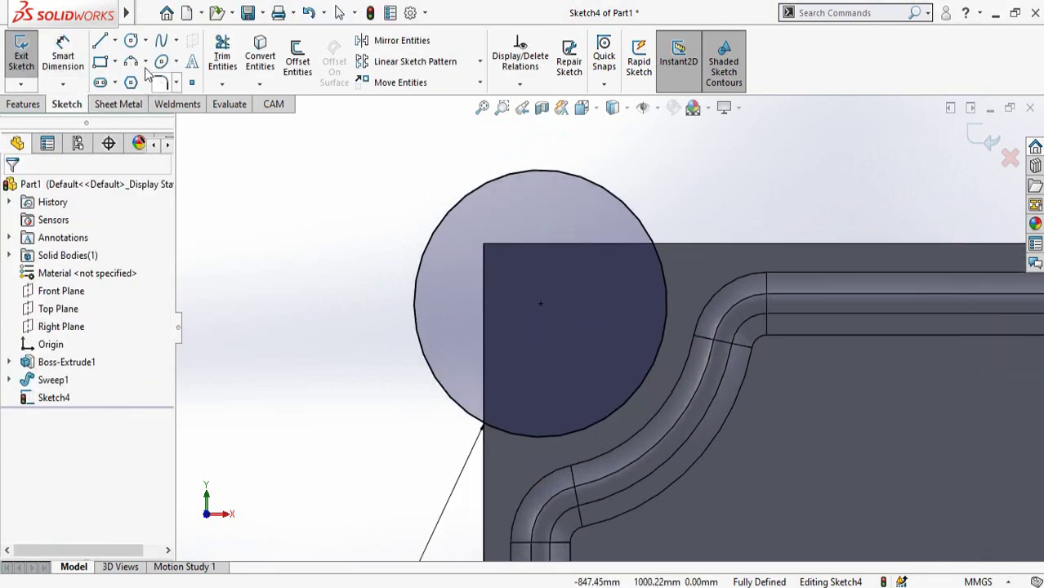
# - Draw a near-horizontal line about 210 mm long inward from the circle's edge, and a vertical line from its end down past the circle
pyautogui.click(99, 40)
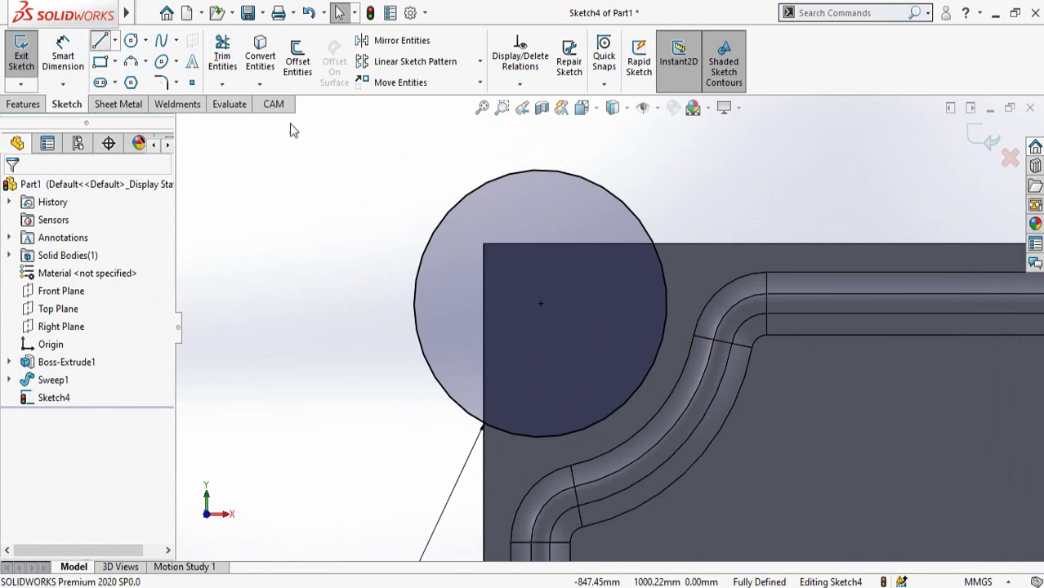
pyautogui.click(663, 279)
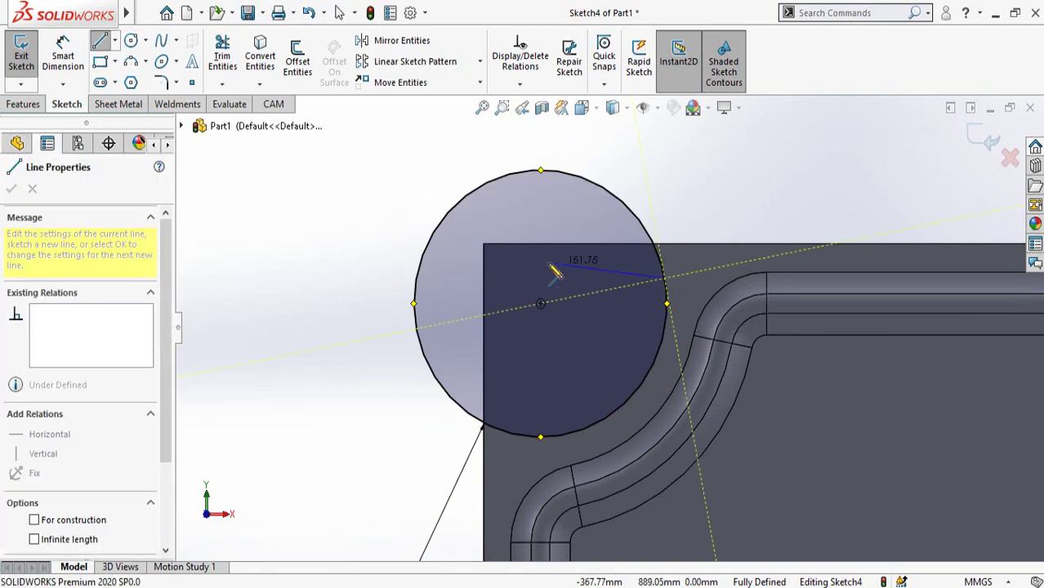
pyautogui.click(508, 284)
pyautogui.doubleClick(535, 456)
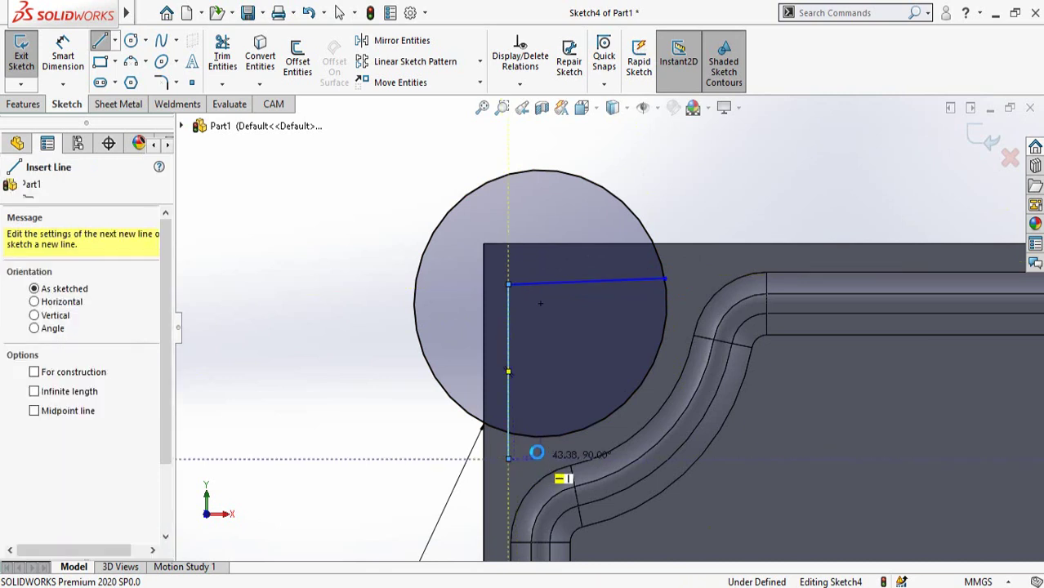
pyautogui.press('Escape')
# - Make the sloping upper line inside the corner circle horizontal
pyautogui.click(544, 285)
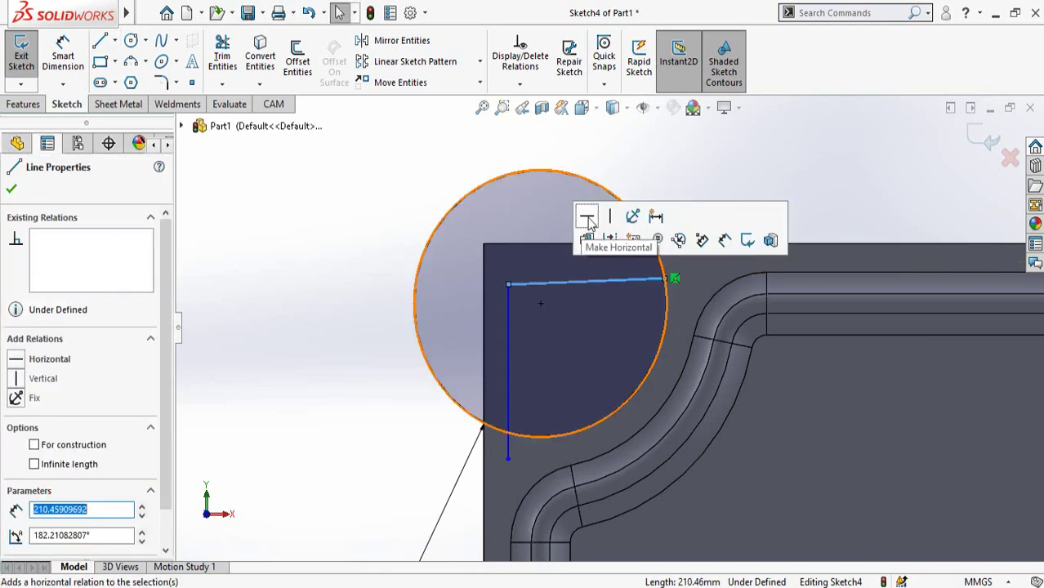
pyautogui.click(590, 223)
pyautogui.click(317, 438)
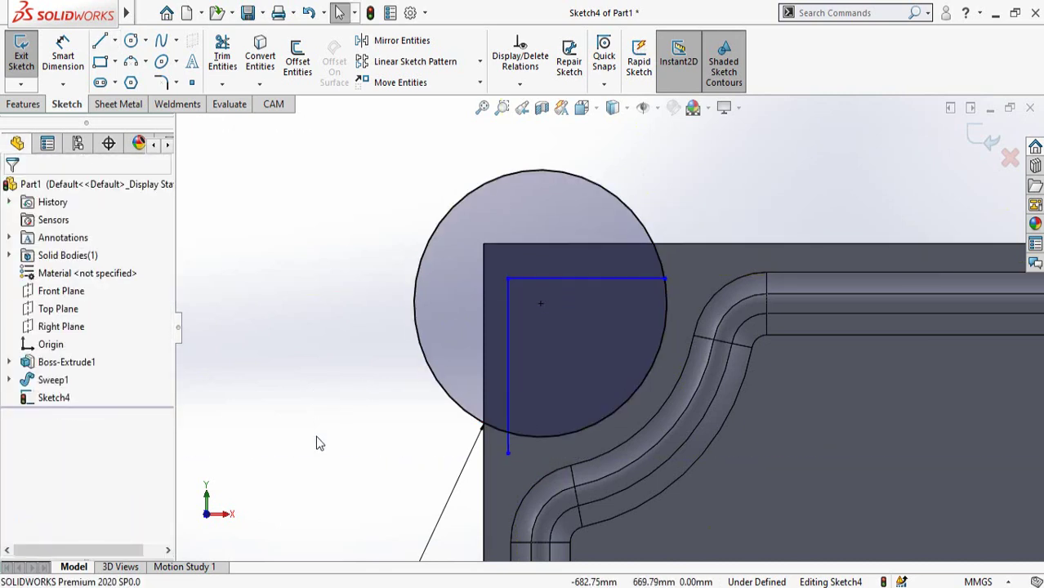
# - Dimension the vertical line 30 mm from the slab's left edge
pyautogui.moveTo(316, 436)
pyautogui.mouseDown(button='right')
pyautogui.moveTo(320, 469)
pyautogui.moveTo(317, 362)
pyautogui.mouseUp(button='right')
pyautogui.click(485, 349)
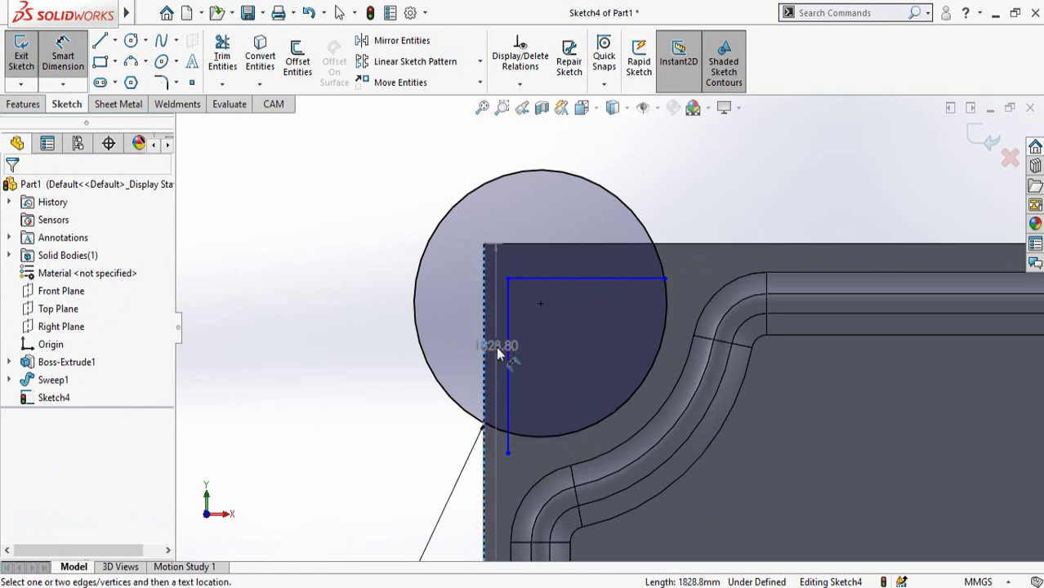
pyautogui.click(508, 353)
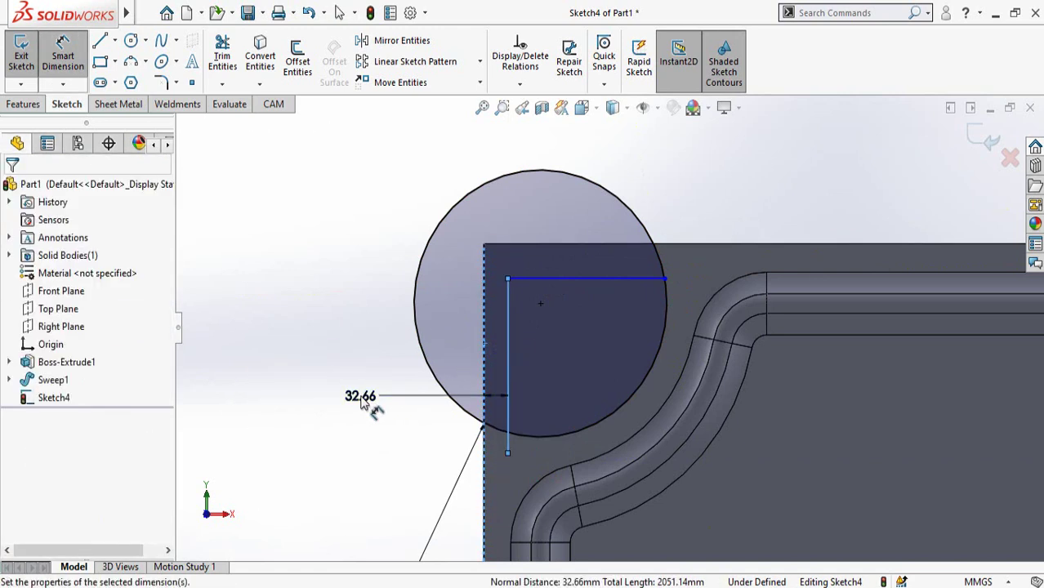
pyautogui.click(369, 401)
pyautogui.write('30')
pyautogui.press('Return')
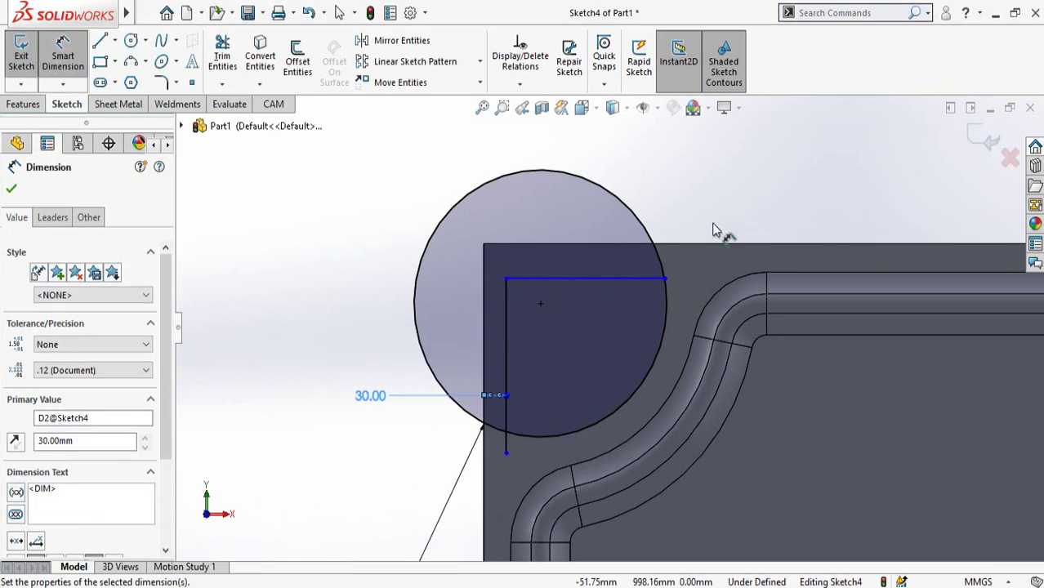
# - Dimension the horizontal line 30 mm from the slab's top edge
pyautogui.click(557, 244)
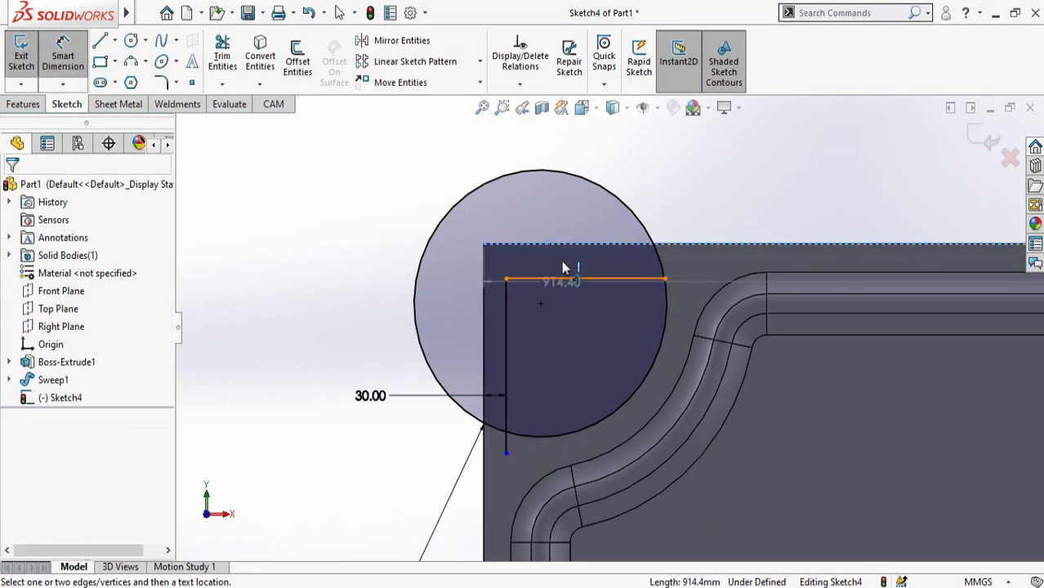
pyautogui.click(563, 270)
pyautogui.click(570, 222)
pyautogui.write('3')
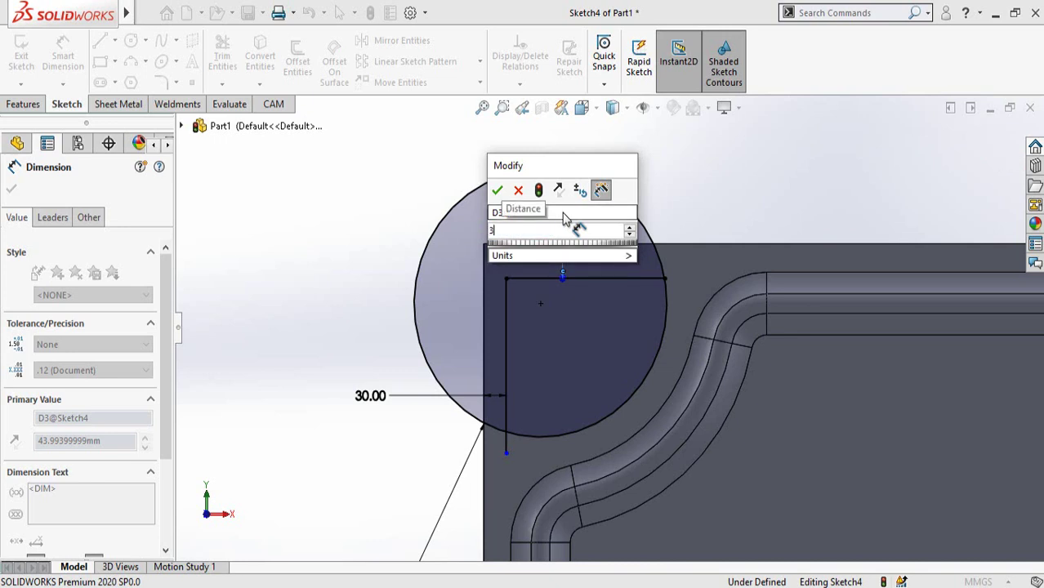
pyautogui.write('0')
pyautogui.press('Return')
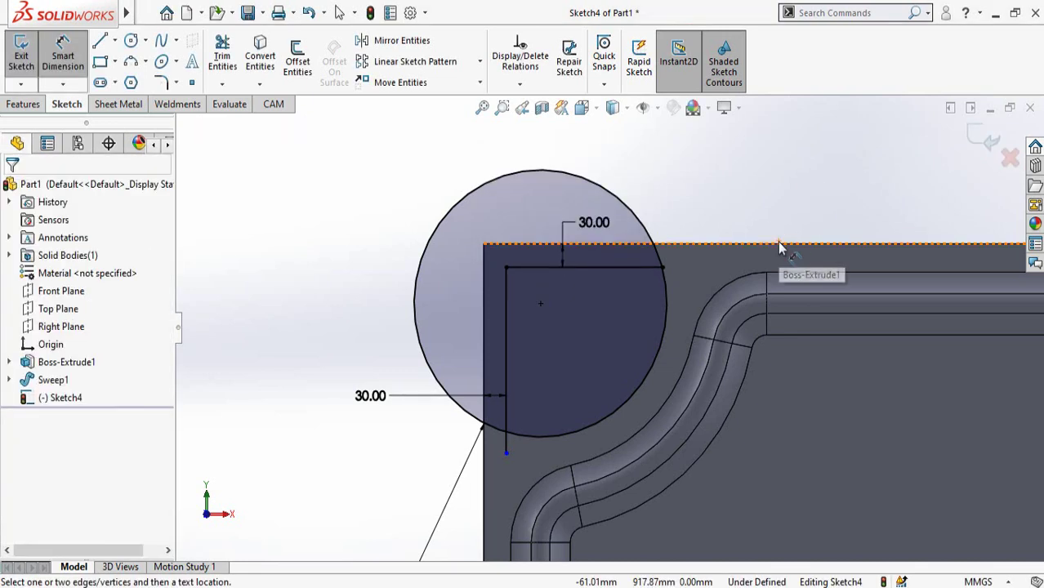
# - Trim away the outer circle arc and the excess line end, leaving a closed corner profile of two lines and an arc
pyautogui.click(231, 74)
pyautogui.moveTo(490, 184)
pyautogui.mouseDown()
pyautogui.moveTo(462, 431)
pyautogui.moveTo(523, 447)
pyautogui.mouseUp()
pyautogui.click(9, 184)
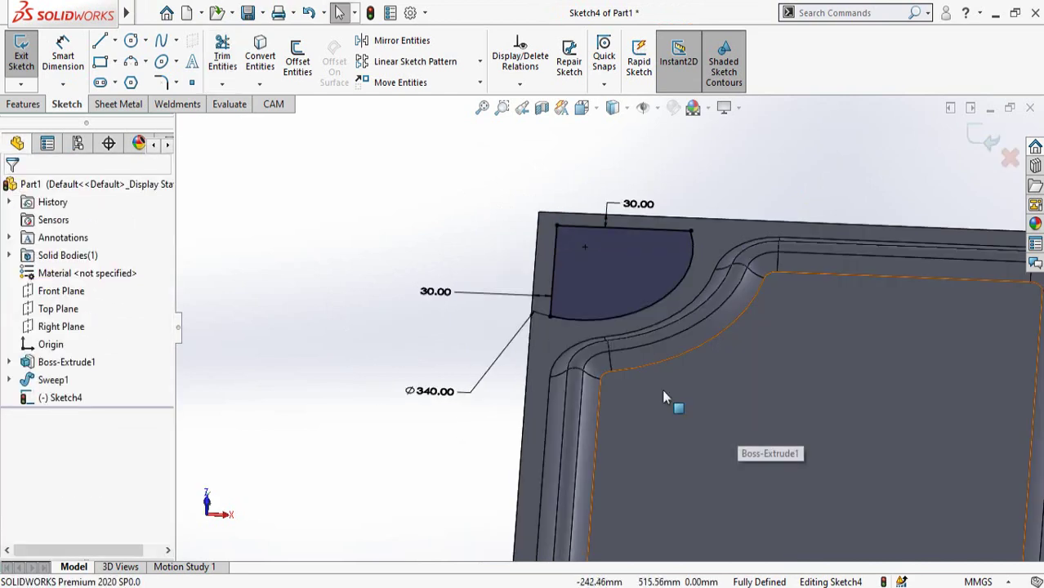
# - Extrude the corner profile as a blind boss 20 mm outward from the slab's face, merged with the slab
pyautogui.moveTo(665, 382); pyautogui.dragTo(662, 393, button='middle')
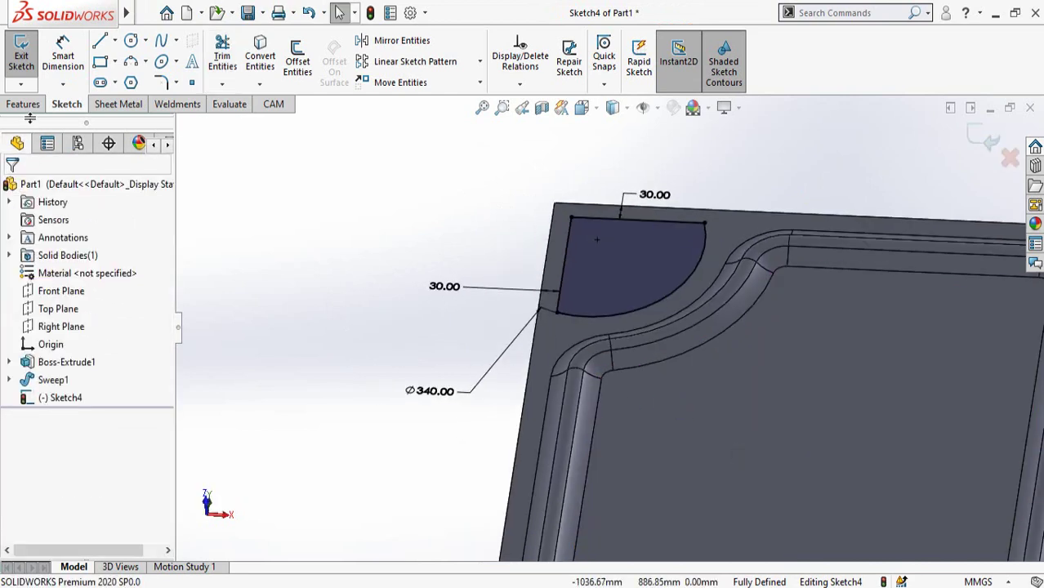
pyautogui.click(23, 103)
pyautogui.click(27, 57)
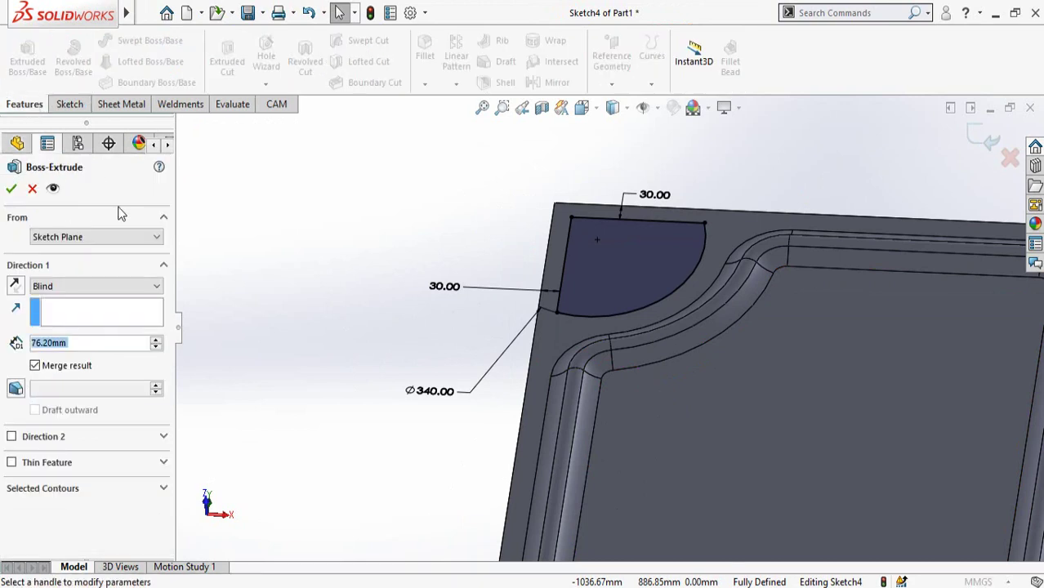
pyautogui.moveTo(712, 324); pyautogui.dragTo(725, 275, button='middle')
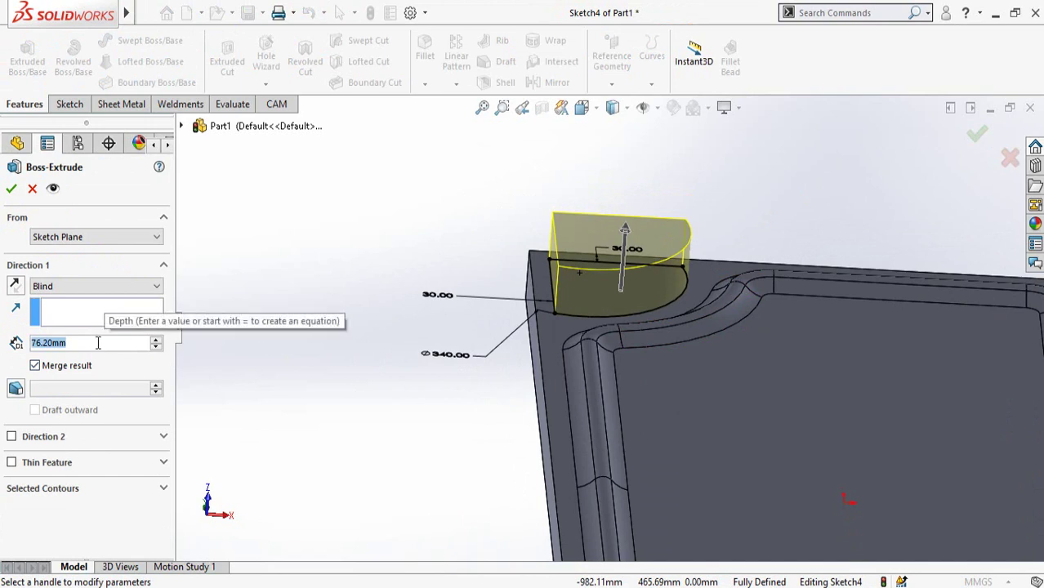
pyautogui.write('20')
pyautogui.press('Return')
pyautogui.moveTo(647, 404); pyautogui.dragTo(520, 403, button='middle')
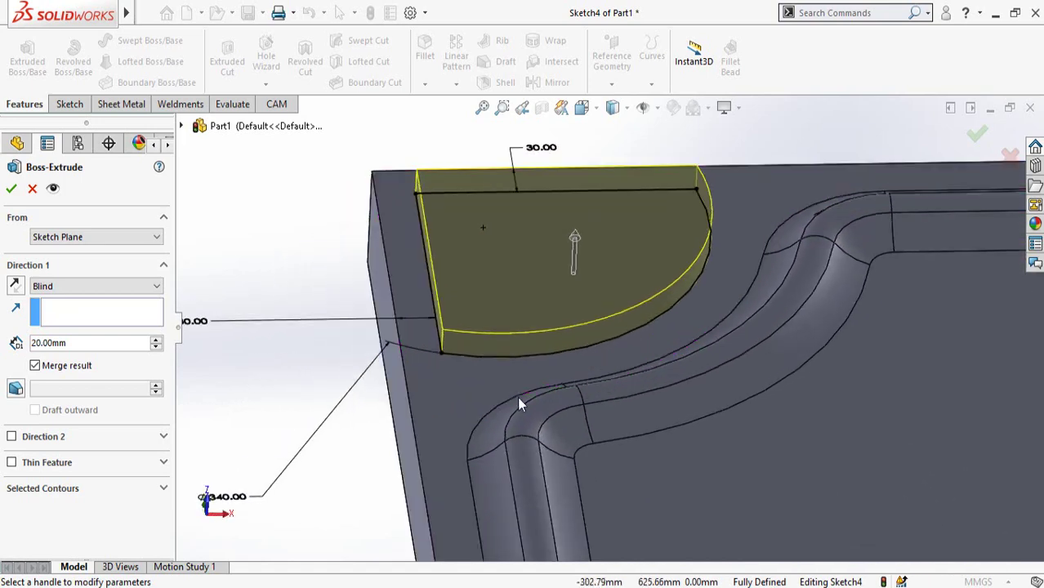
pyautogui.click(12, 188)
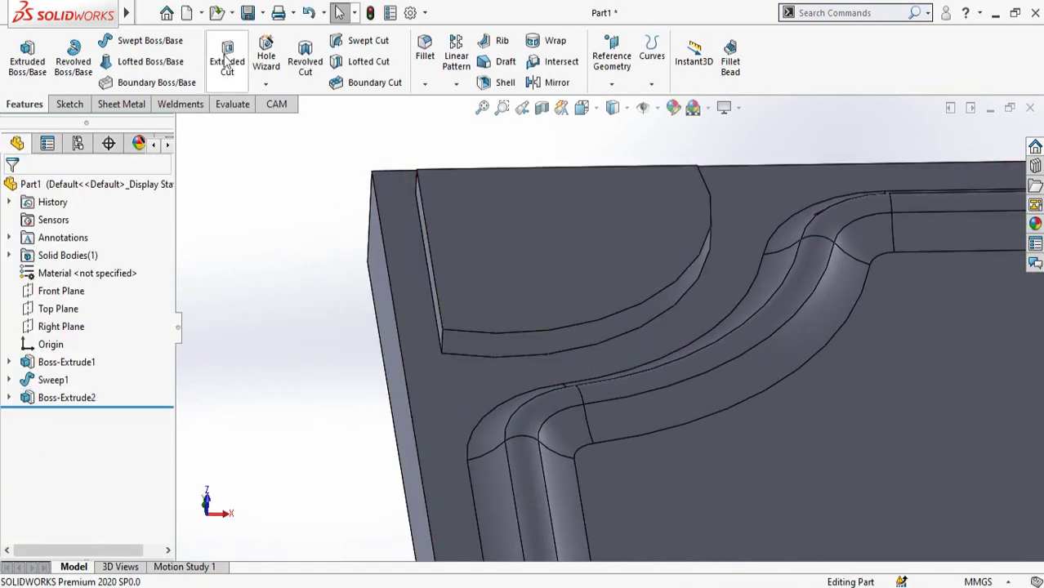
# - Fillet all edges of the raised corner block's top face with a symmetric 10 mm radius
pyautogui.click(423, 51)
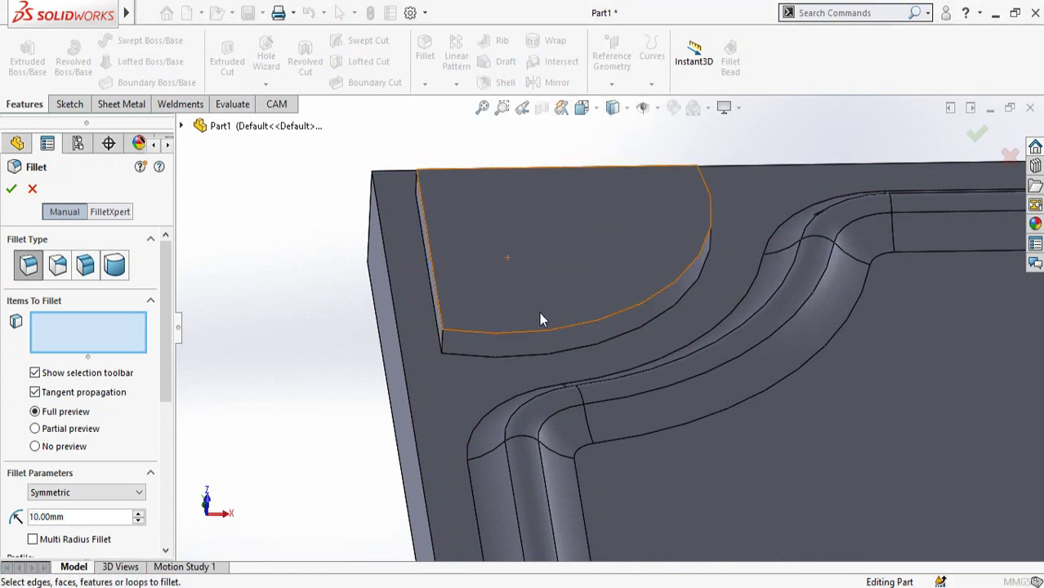
pyautogui.moveTo(550, 259); pyautogui.dragTo(528, 308, button='middle')
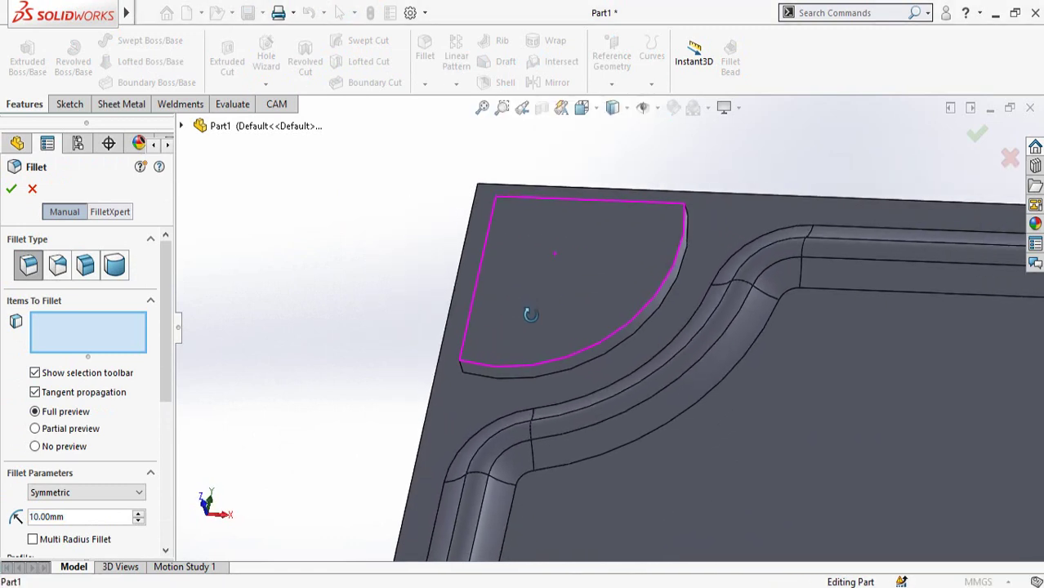
pyautogui.click(527, 263)
pyautogui.moveTo(548, 382); pyautogui.dragTo(539, 332, button='middle')
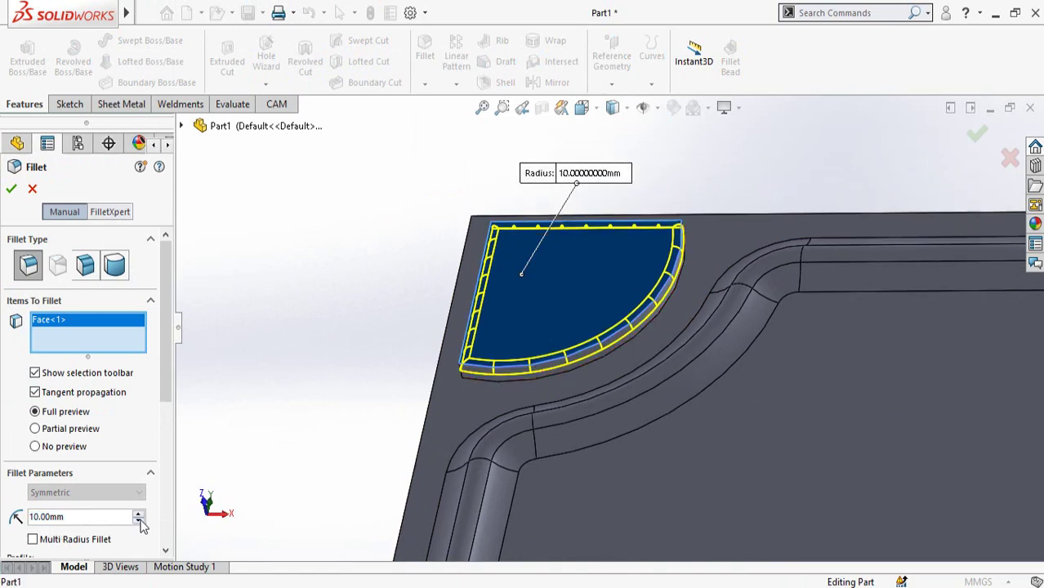
pyautogui.moveTo(362, 454); pyautogui.dragTo(512, 458, button='middle')
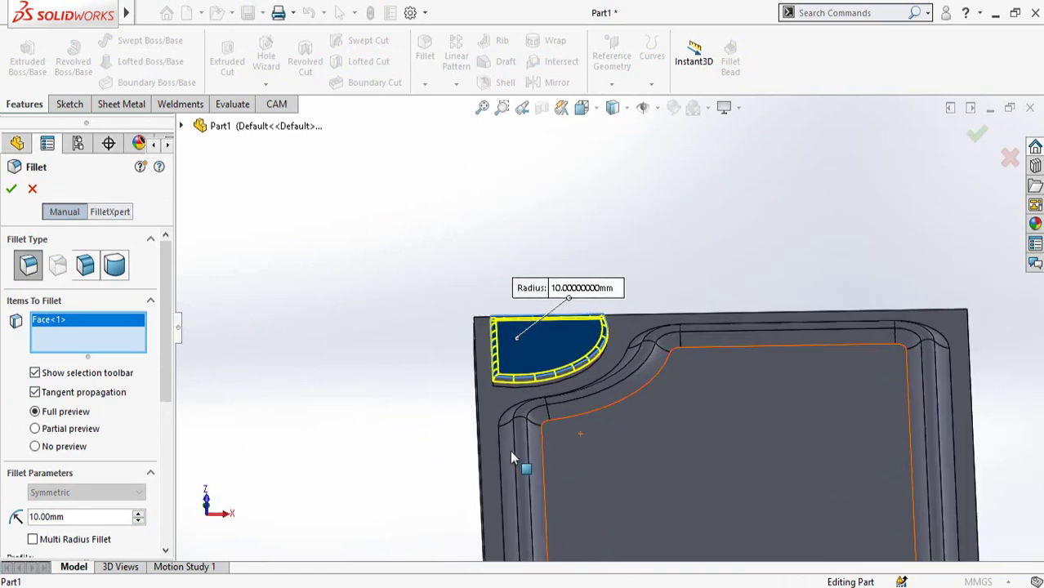
pyautogui.click(11, 189)
pyautogui.scroll(3, 648, 384)
pyautogui.scroll(-5, 487, 306)
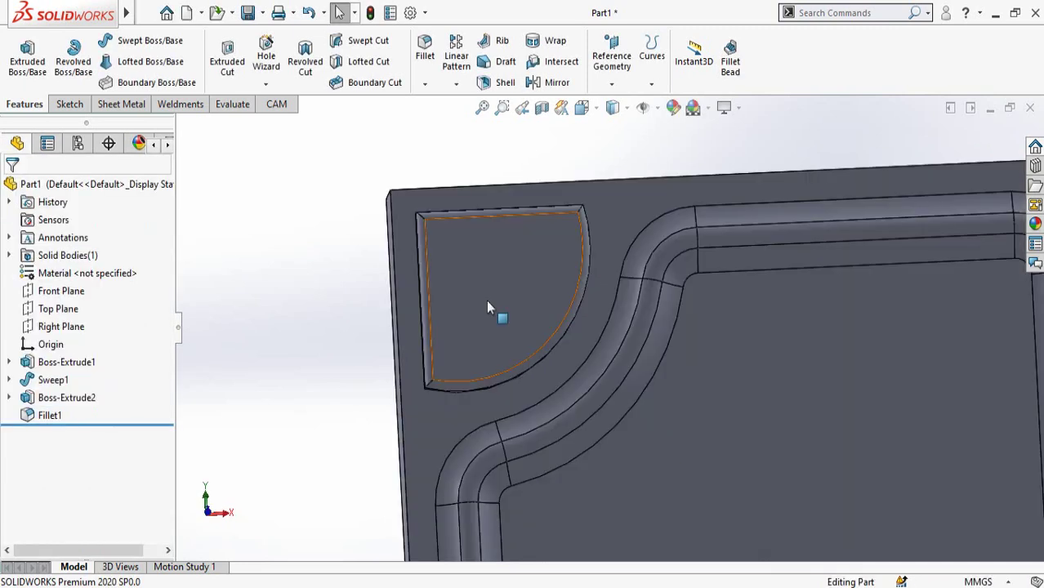
# - Start a sketch on the raised corner block's top face and convert the block's profile sketch, Sketch4, into it
pyautogui.click(487, 306)
pyautogui.click(551, 250)
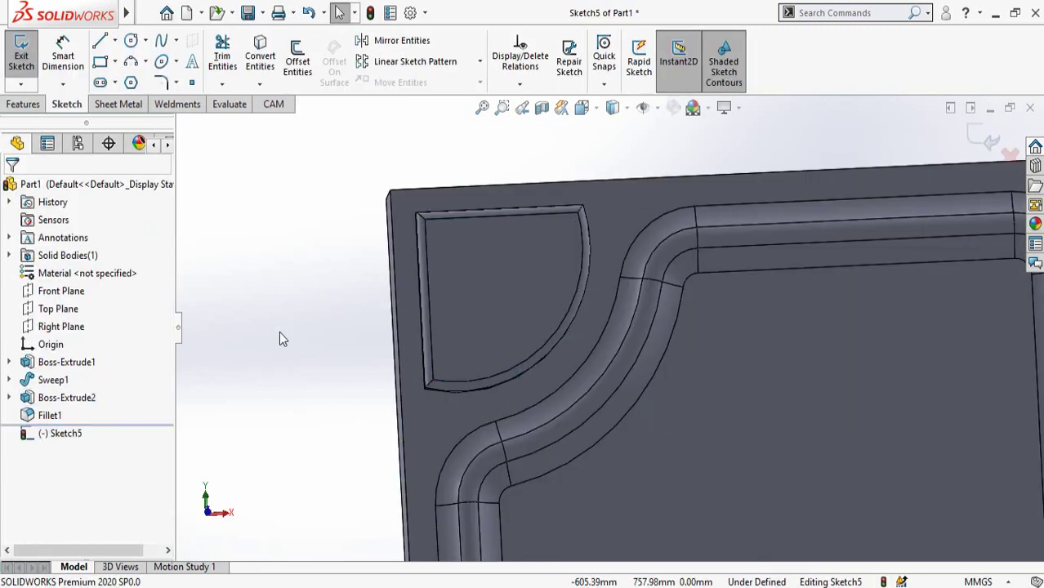
pyautogui.click(9, 397)
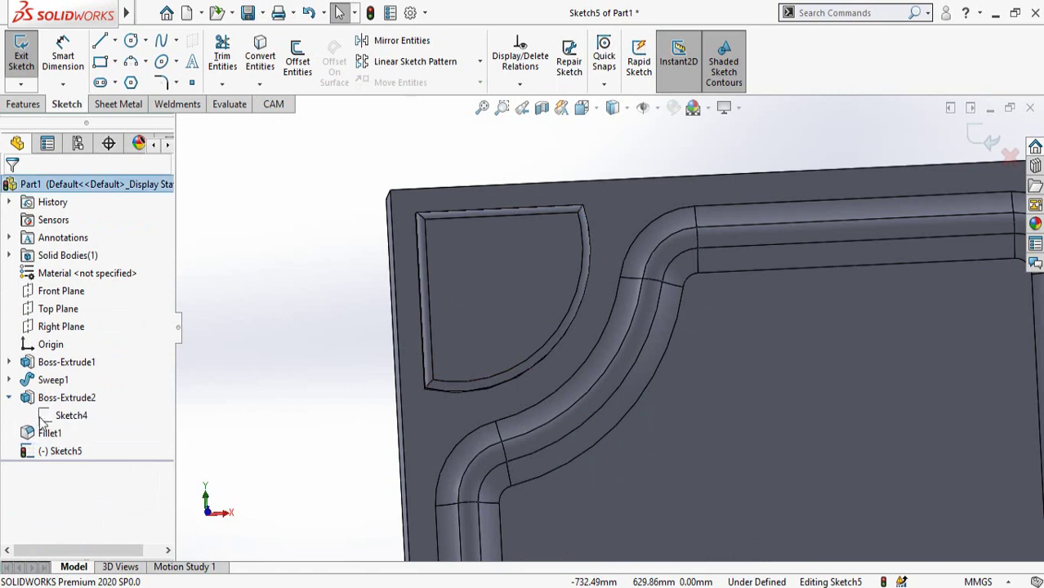
pyautogui.click(62, 417)
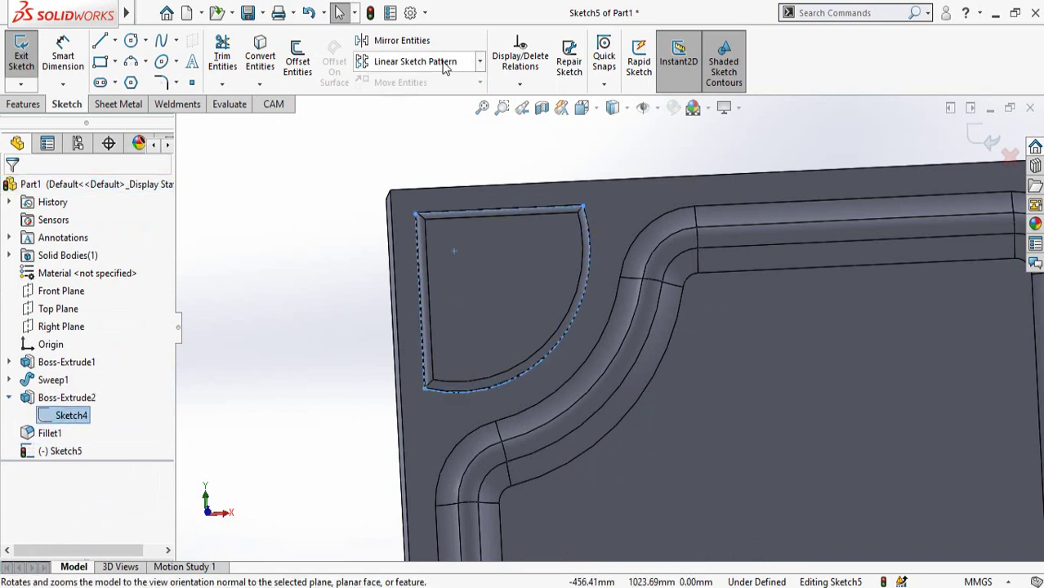
pyautogui.click(263, 66)
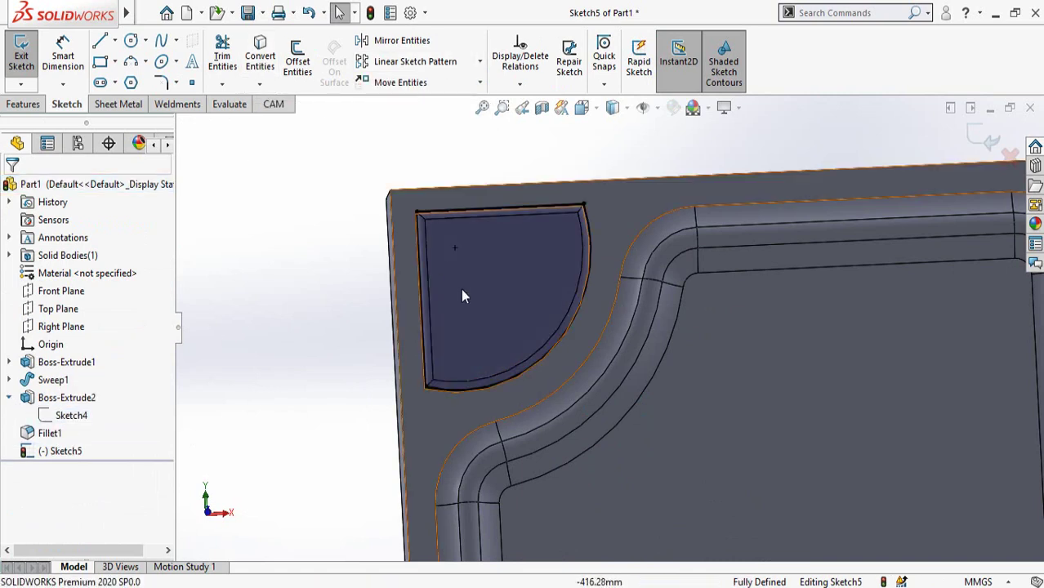
# - Offset the converted corner profile 30 mm inward, turning the base profile into construction geometry
pyautogui.scroll(2, 604, 343)
pyautogui.moveTo(687, 139); pyautogui.dragTo(368, 422)
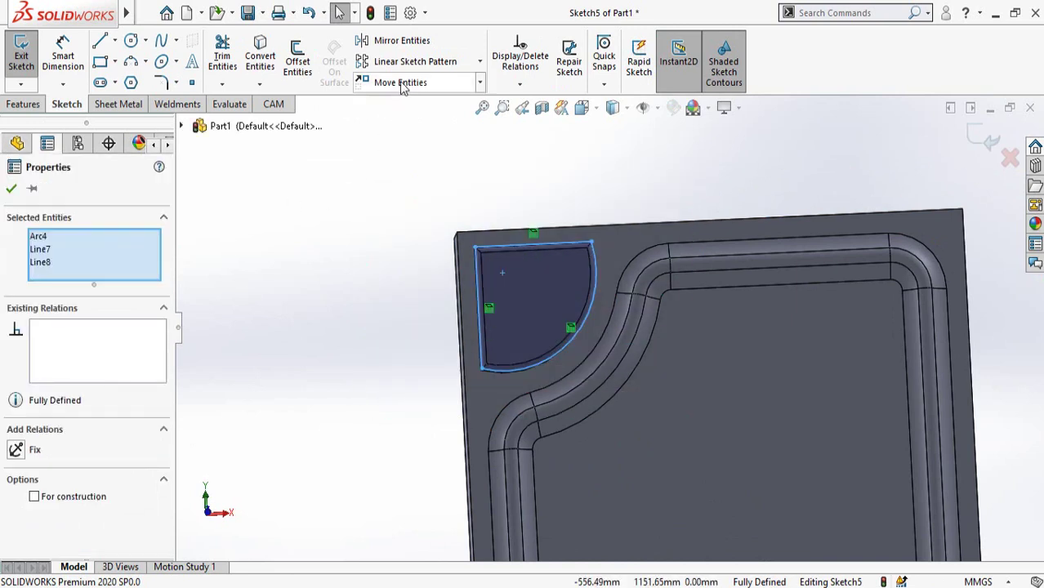
pyautogui.click(298, 62)
pyautogui.scroll(-2, 570, 330)
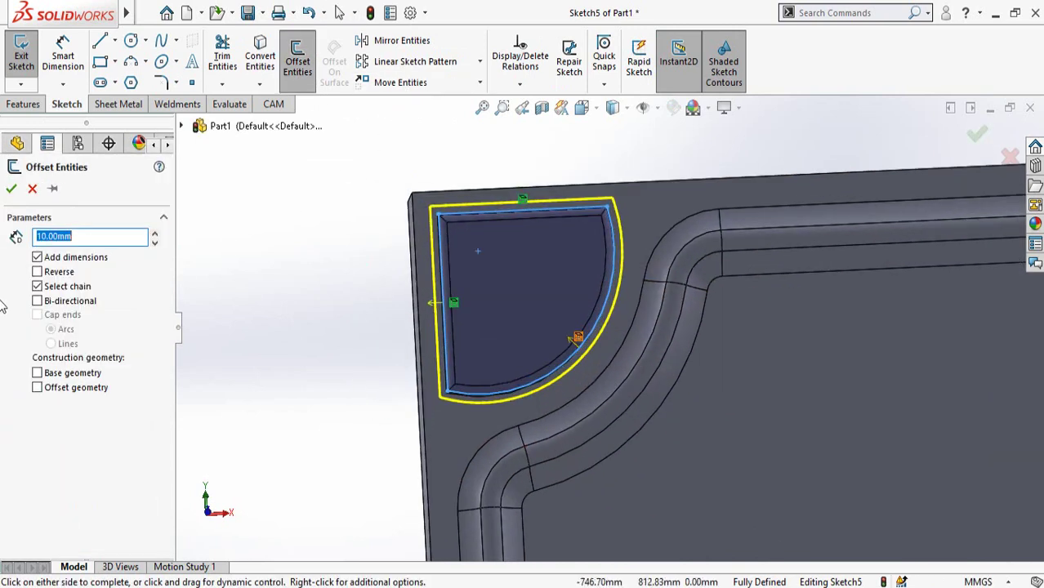
pyautogui.click(37, 272)
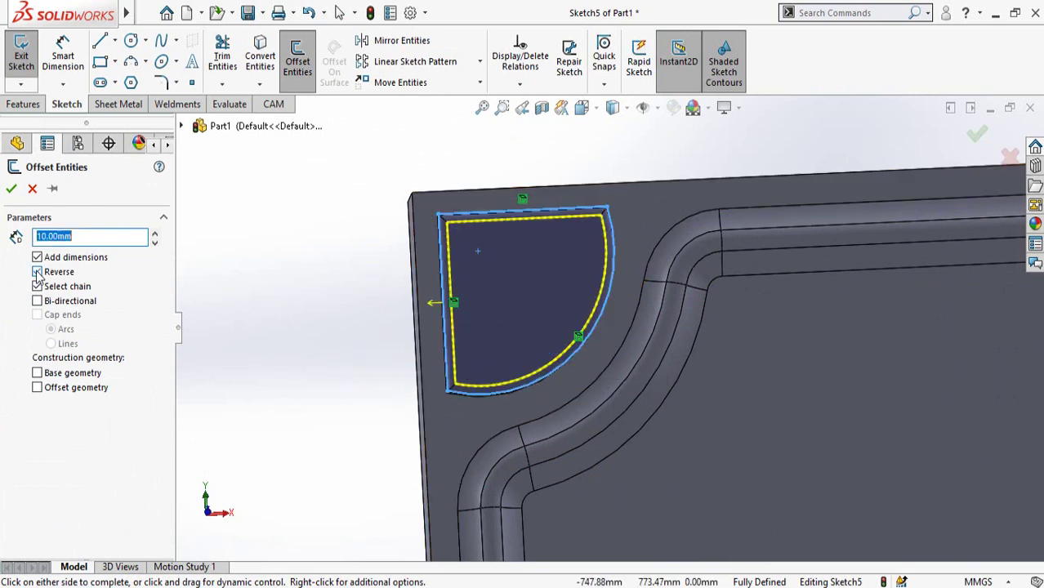
pyautogui.click(155, 233)
pyautogui.click(155, 233)
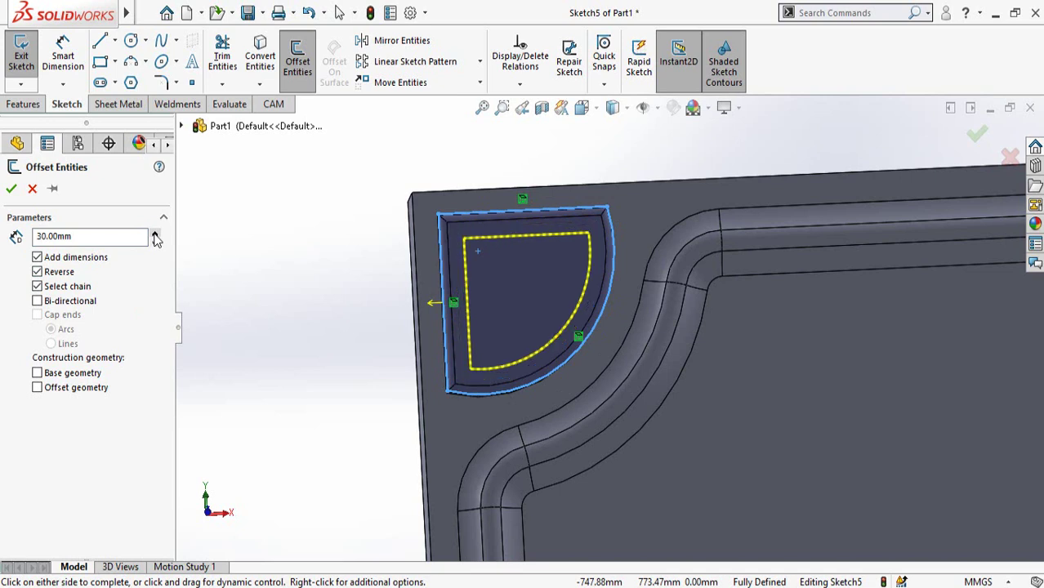
pyautogui.click(155, 232)
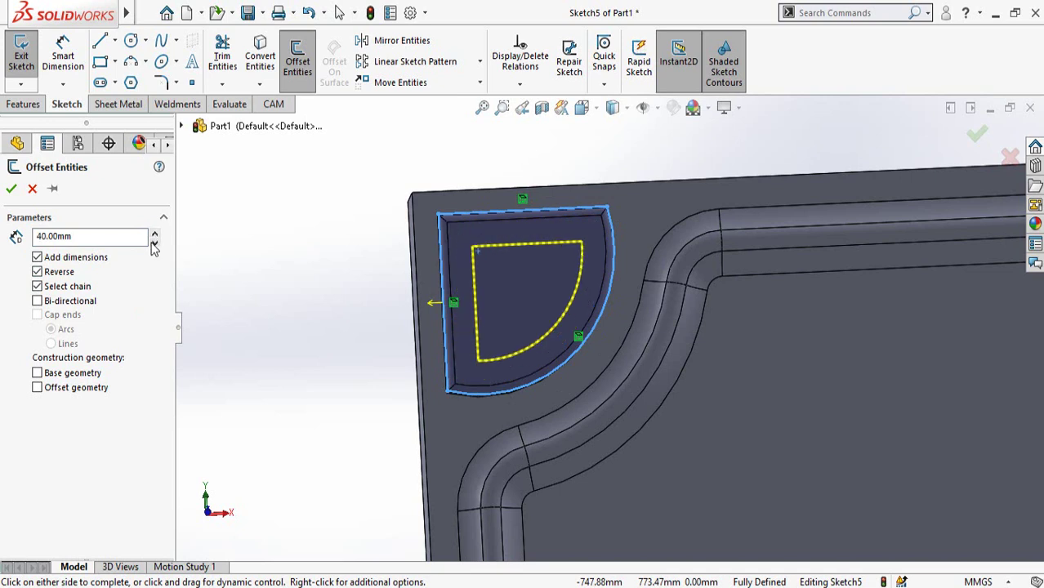
pyautogui.click(155, 244)
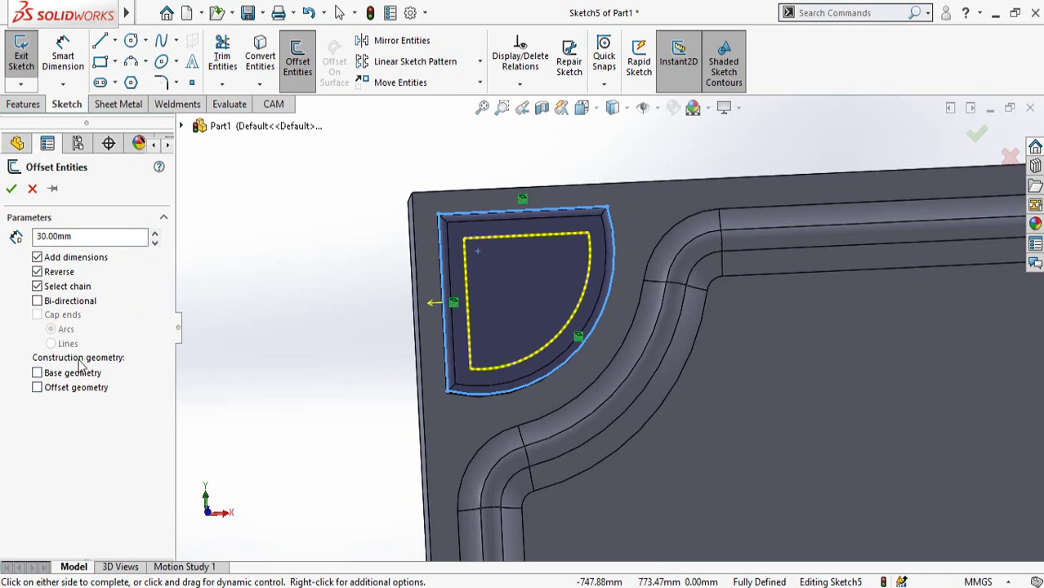
pyautogui.click(37, 374)
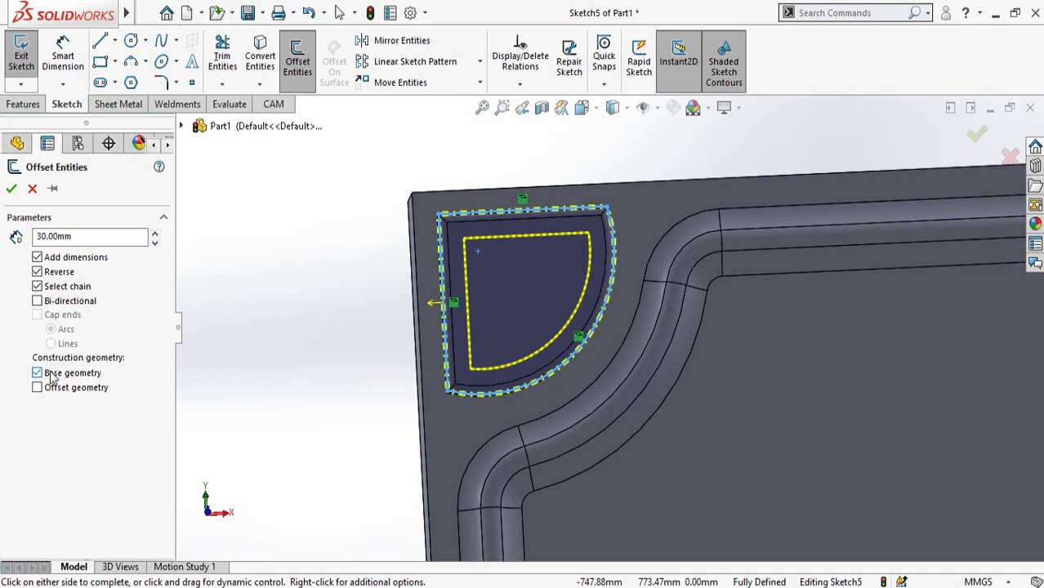
pyautogui.click(11, 190)
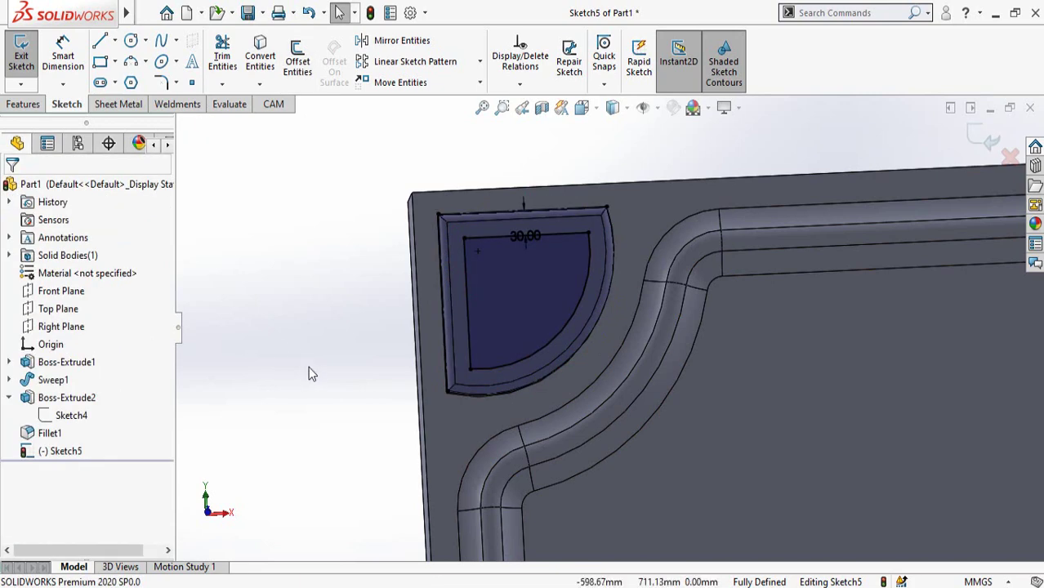
pyautogui.scroll(1, 168, 79)
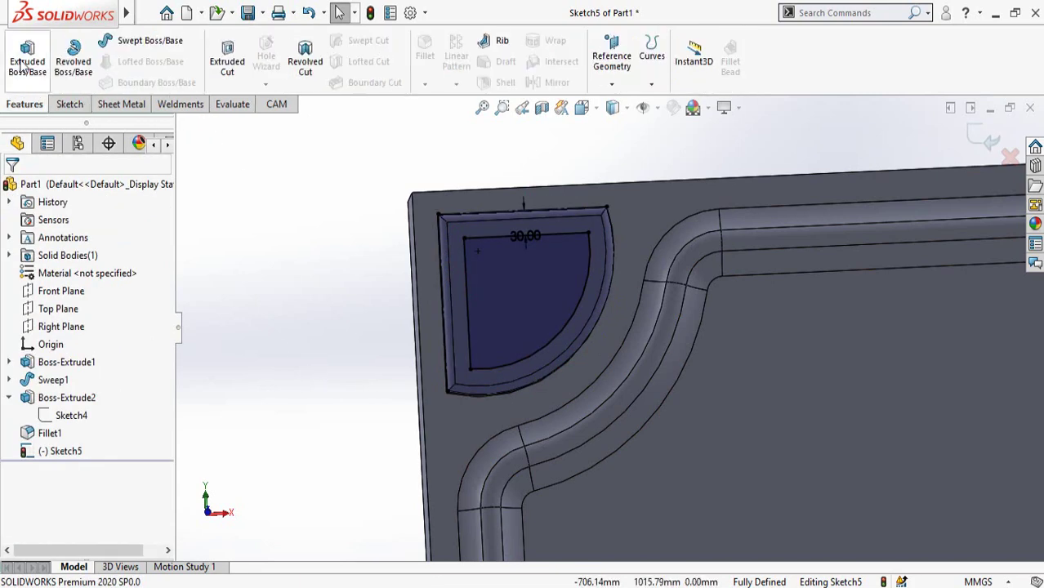
# - Cut the inner offset profile 20 mm deep, blind, into the raised corner block
pyautogui.click(227, 59)
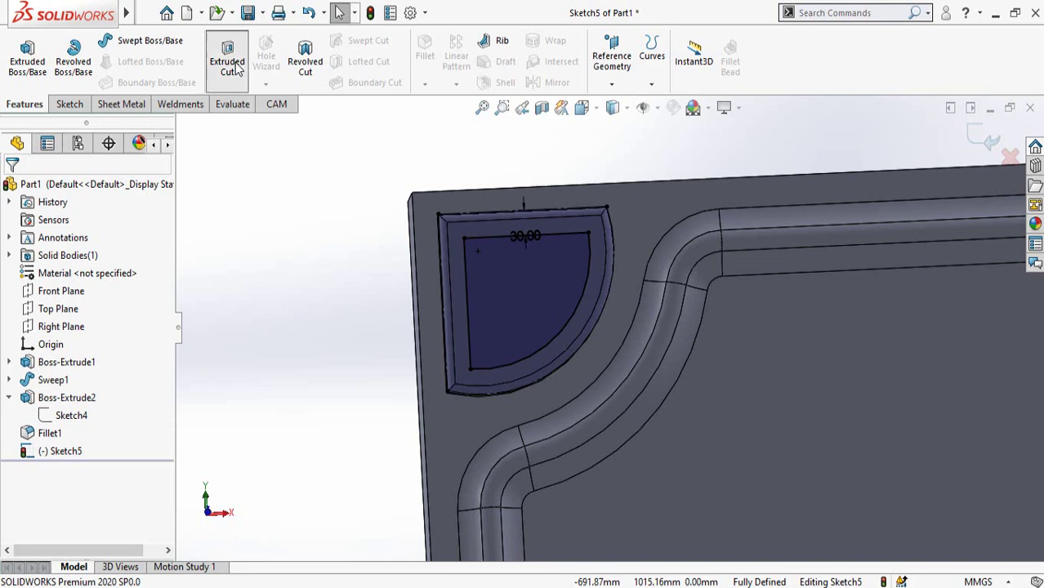
pyautogui.moveTo(512, 438); pyautogui.dragTo(500, 211, button='middle')
pyautogui.scroll(-2, 539, 323)
pyautogui.click(12, 189)
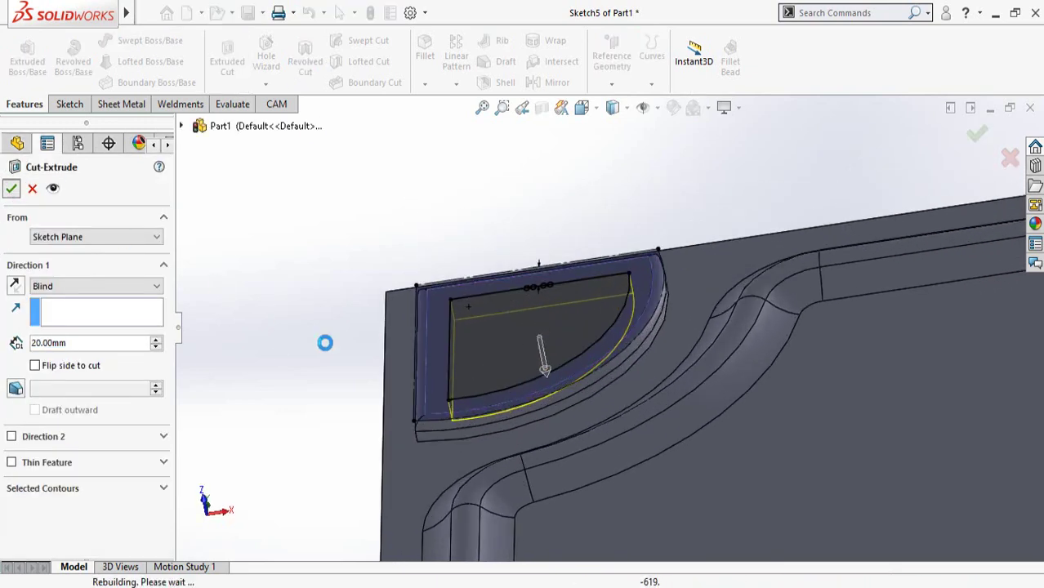
# - Fillet the edges of the corner pocket's floor and the block's surrounding top face with a symmetric 10 mm radius
pyautogui.moveTo(422, 358); pyautogui.dragTo(560, 360, button='middle')
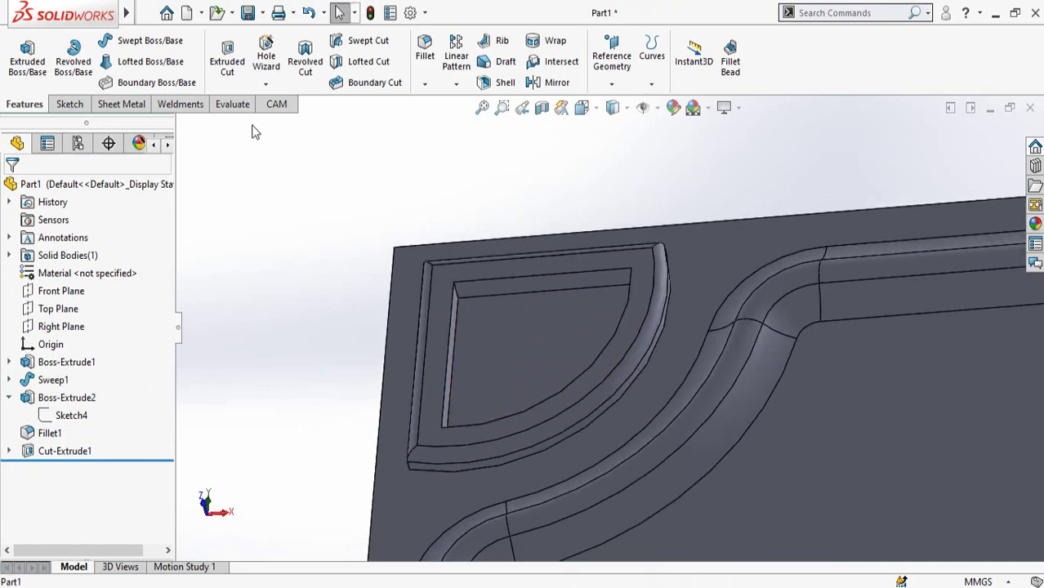
pyautogui.click(506, 325)
pyautogui.moveTo(501, 388); pyautogui.dragTo(464, 380, button='middle')
pyautogui.click(446, 347)
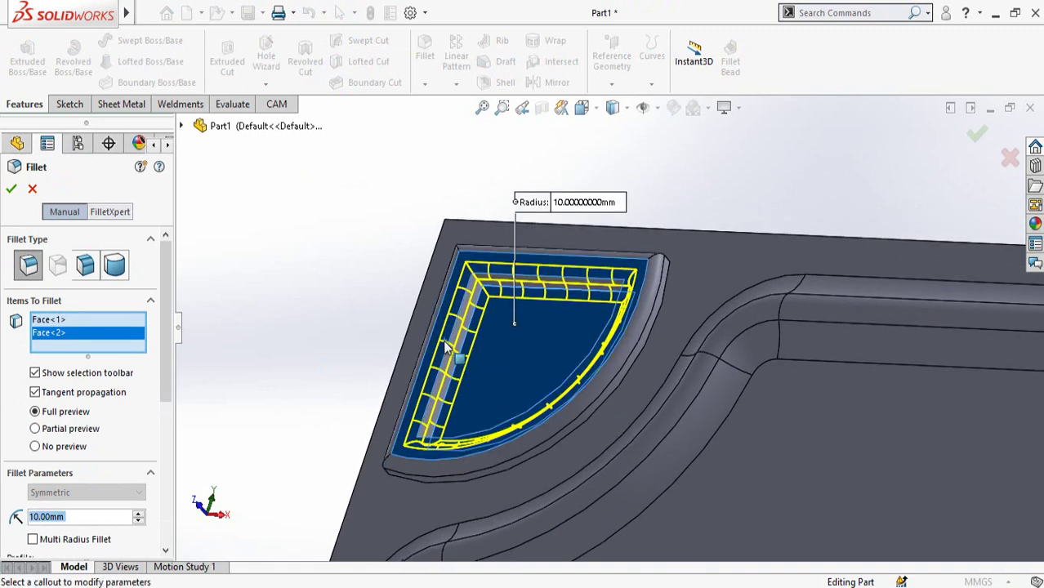
pyautogui.scroll(-1, 532, 356)
pyautogui.moveTo(520, 346); pyautogui.dragTo(522, 390, button='middle')
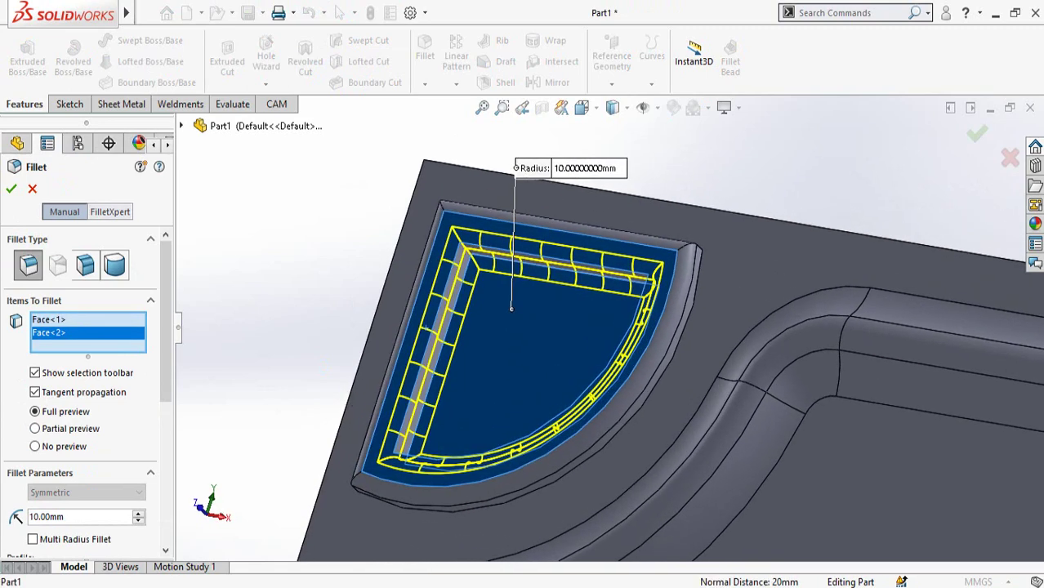
pyautogui.click(9, 189)
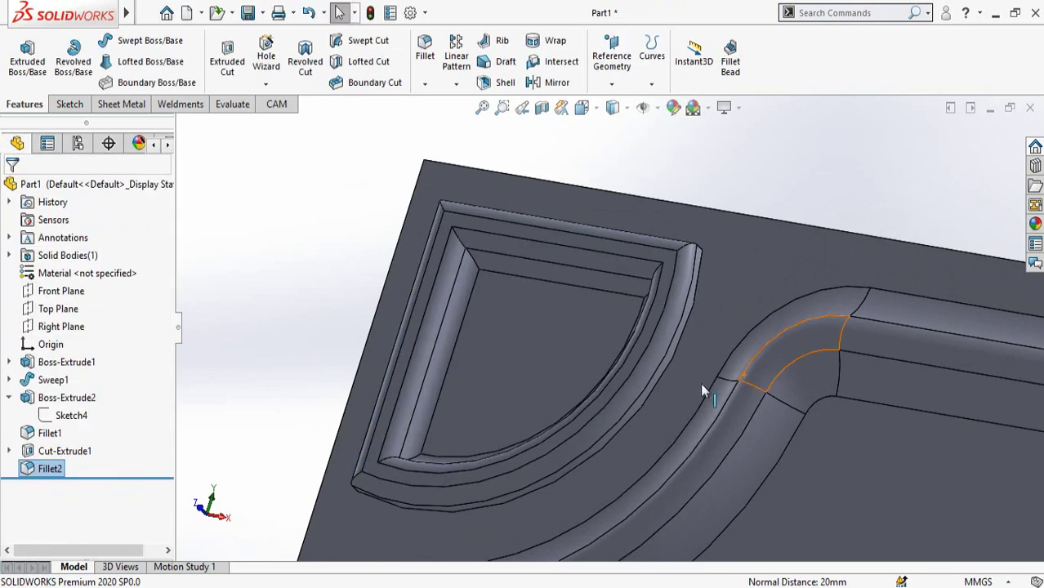
# - Sketch a matching corner profile on the slab's front face at the lower-right corner, with a Ø340 arc and 30 mm edge distances
pyautogui.moveTo(700, 382); pyautogui.dragTo(654, 412, button='middle')
pyautogui.scroll(10, 653, 409)
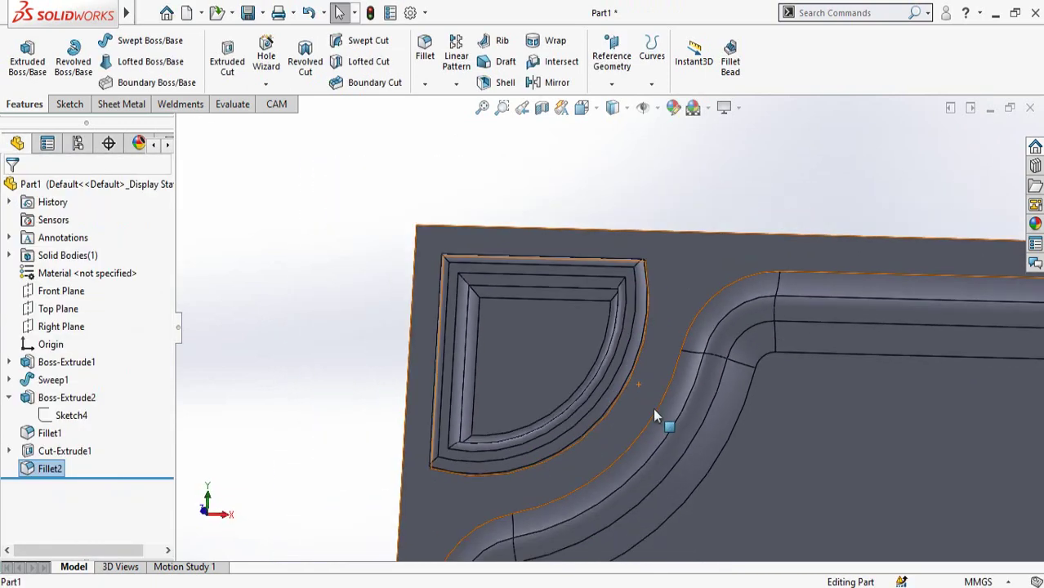
pyautogui.scroll(-4, 575, 245)
pyautogui.scroll(-2, 607, 395)
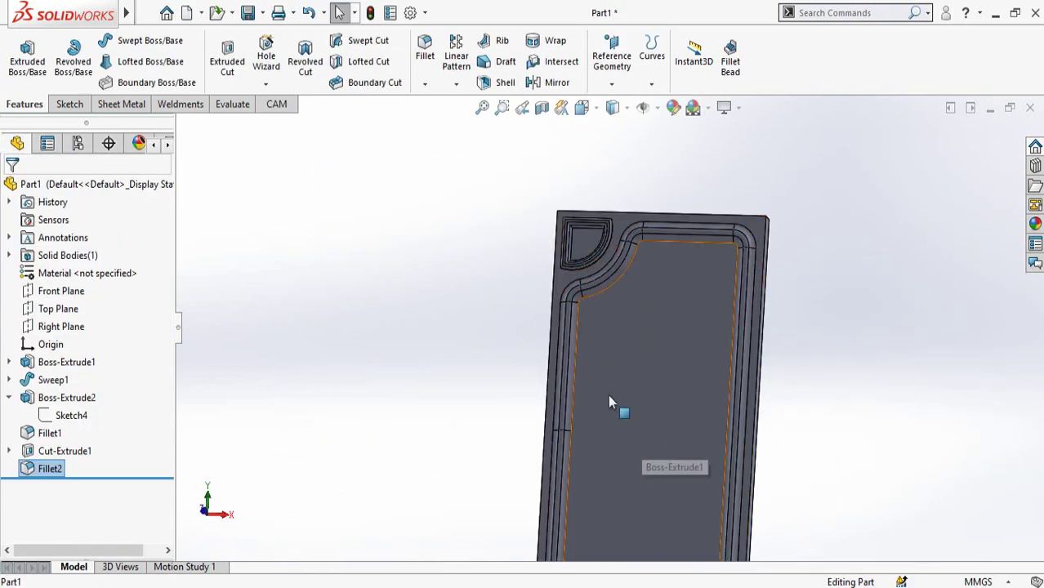
pyautogui.scroll(4, 676, 449)
pyautogui.scroll(-4, 642, 460)
pyautogui.hotkey('ctrl', '1')
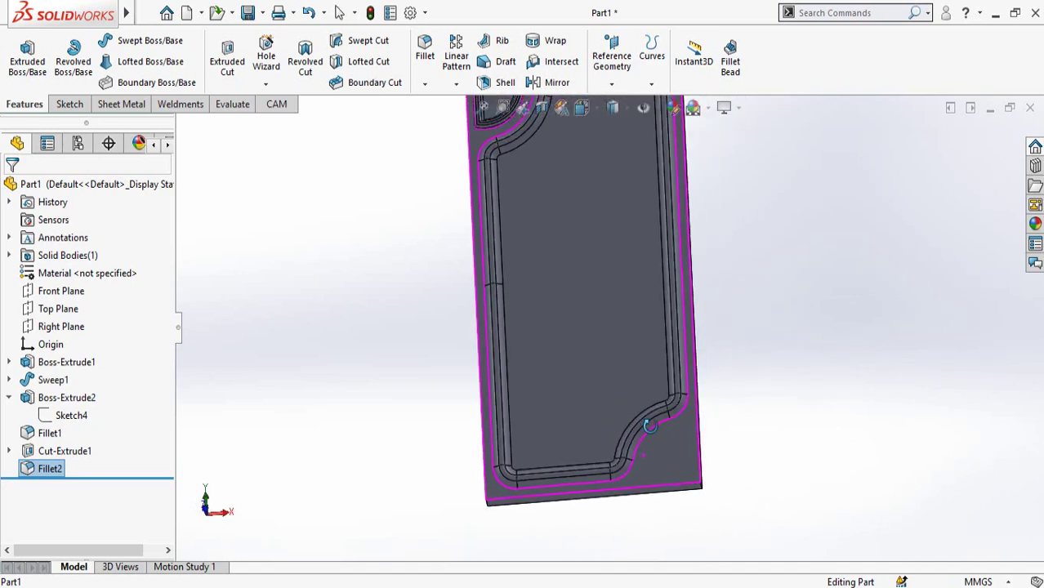
pyautogui.click(616, 365)
pyautogui.click(638, 427)
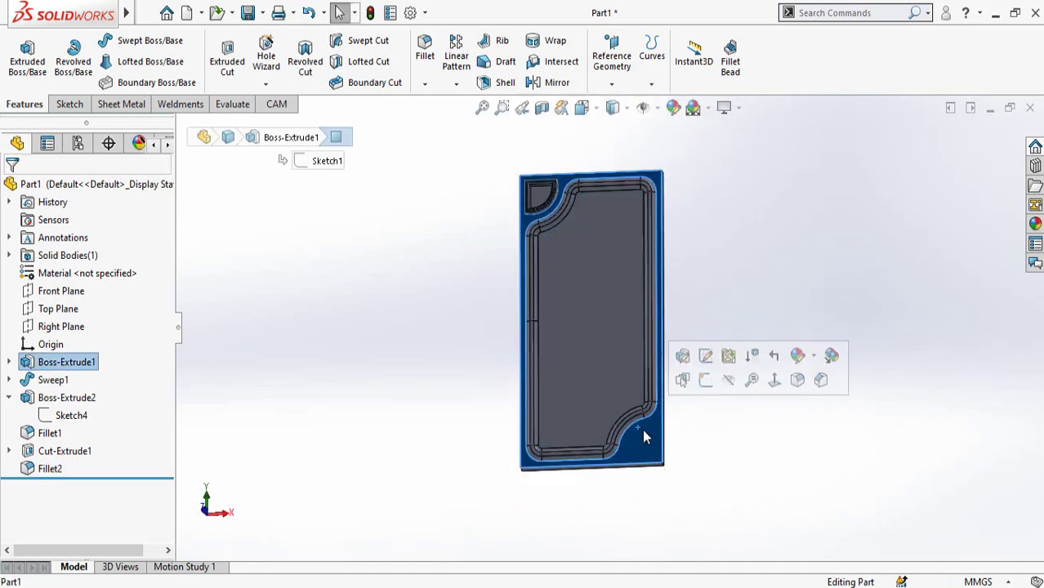
pyautogui.click(700, 379)
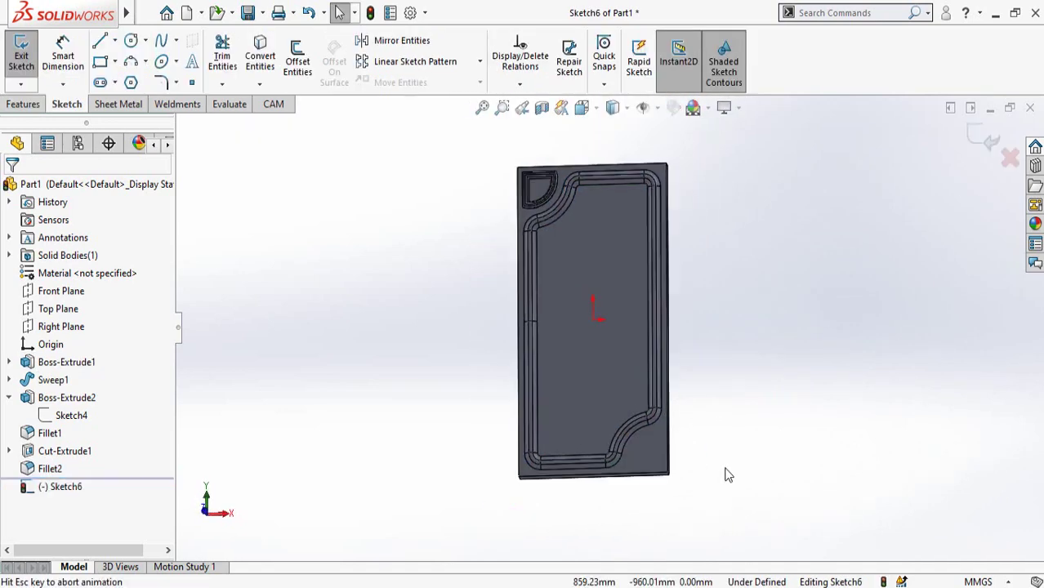
pyautogui.scroll(-4, 721, 494)
pyautogui.scroll(1, 703, 501)
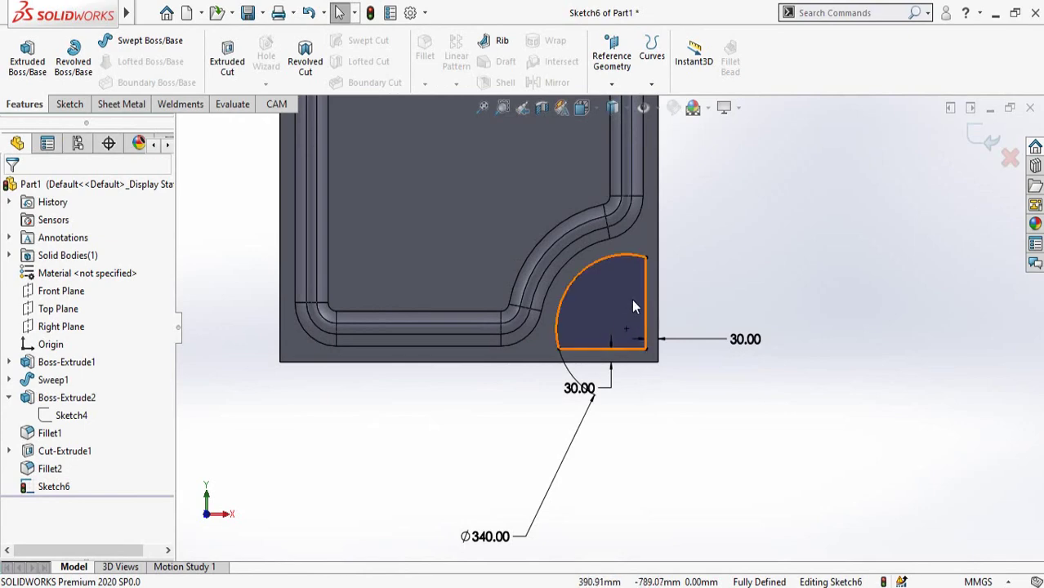
# - Offset the lower-right corner profile 30 mm inward, keeping the base profile as solid geometry
pyautogui.scroll(-2, 620, 294)
pyautogui.scroll(5, 587, 308)
pyautogui.scroll(-8, 490, 163)
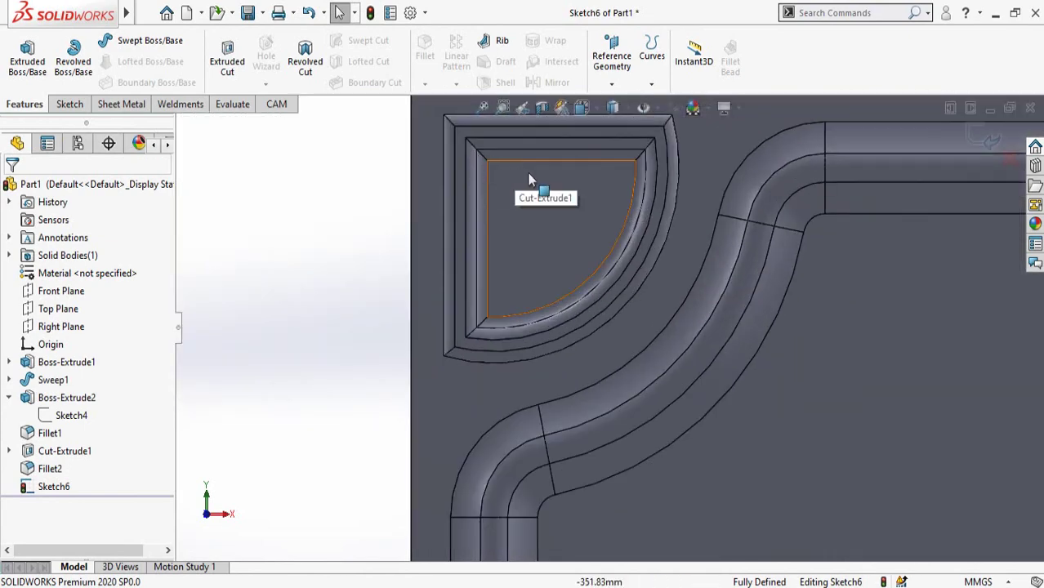
pyautogui.scroll(5, 559, 278)
pyautogui.scroll(-8, 621, 408)
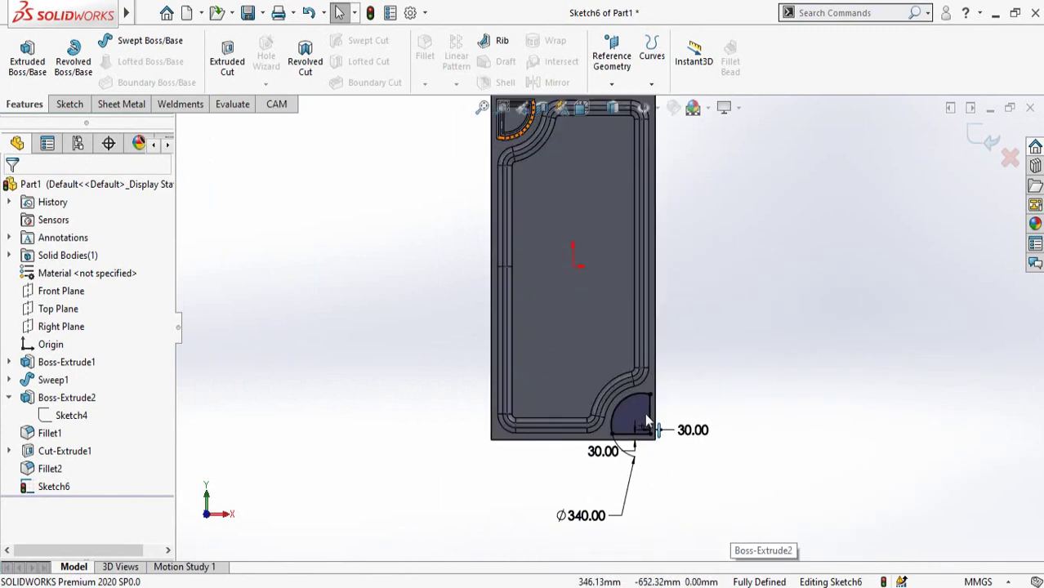
pyautogui.scroll(2, 625, 406)
pyautogui.moveTo(811, 258)
pyautogui.mouseDown()
pyautogui.moveTo(591, 432)
pyautogui.moveTo(530, 497)
pyautogui.mouseUp()
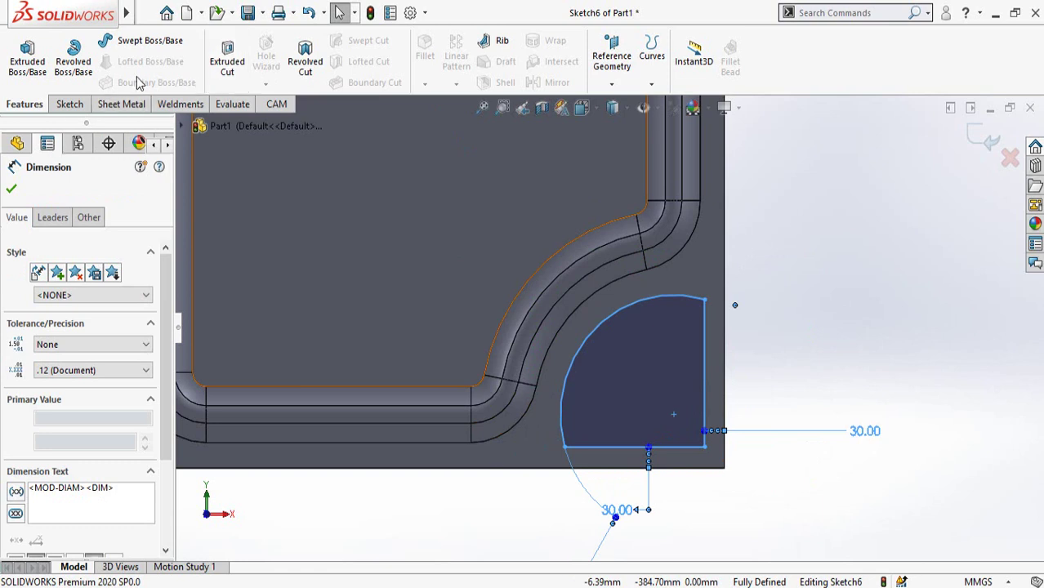
pyautogui.click(69, 103)
pyautogui.click(297, 61)
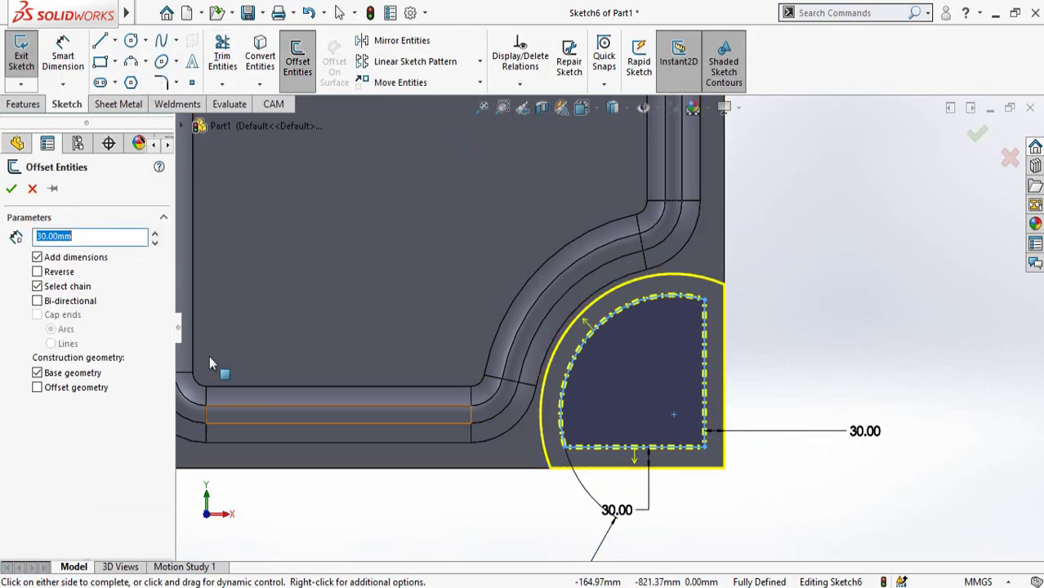
pyautogui.click(37, 272)
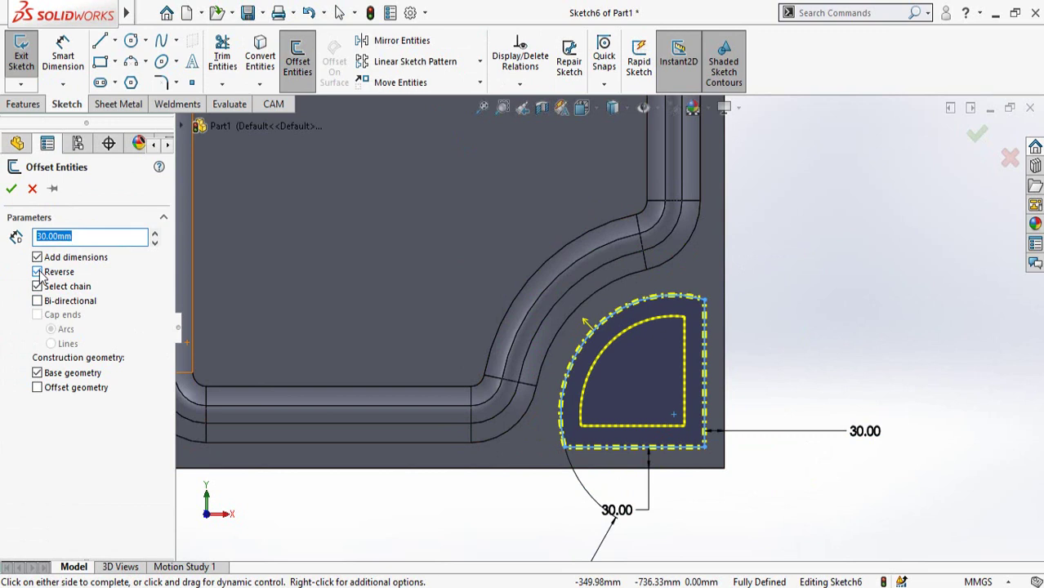
pyautogui.click(38, 374)
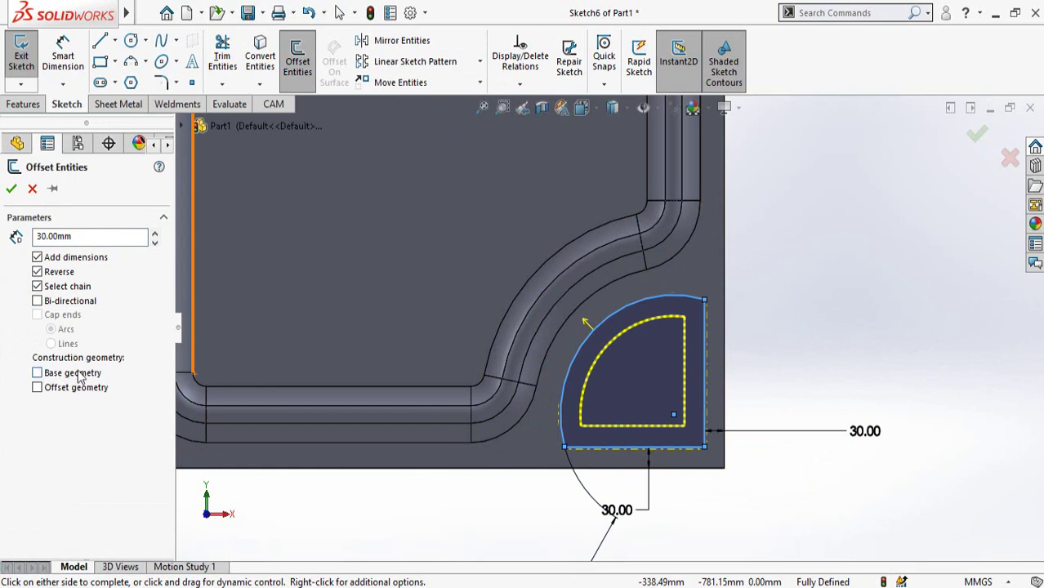
pyautogui.click(11, 190)
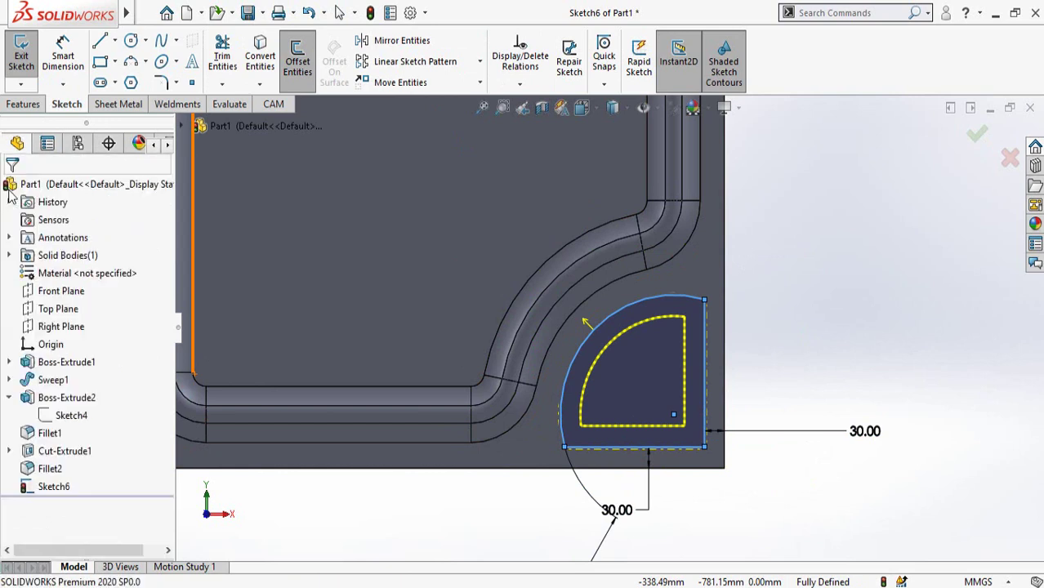
# - Extrude the band between the two corner profiles as a blind boss 20 mm outward, merged with the slab
pyautogui.click(22, 103)
pyautogui.click(27, 65)
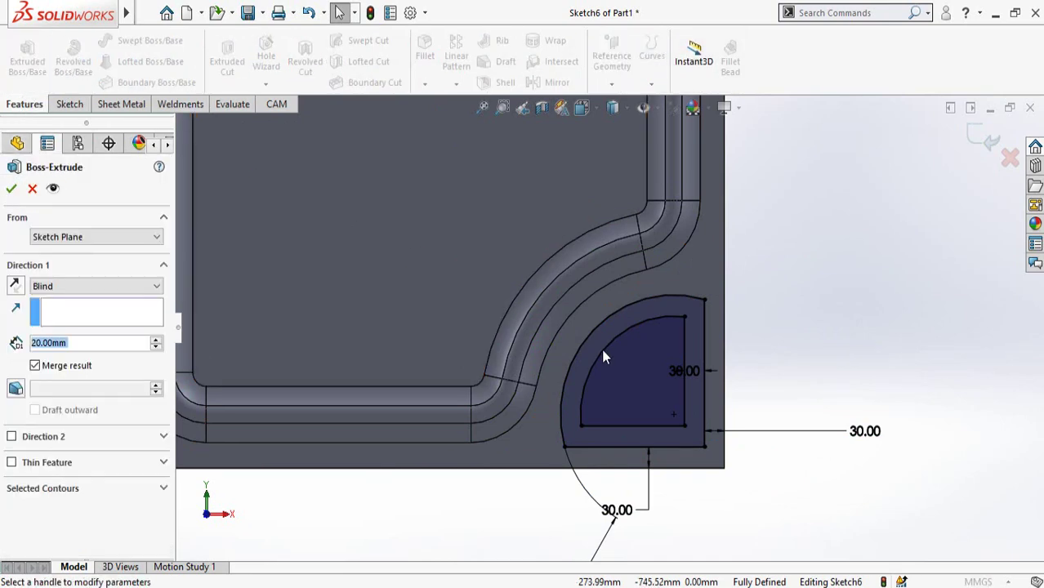
pyautogui.moveTo(521, 357); pyautogui.dragTo(355, 321, button='middle')
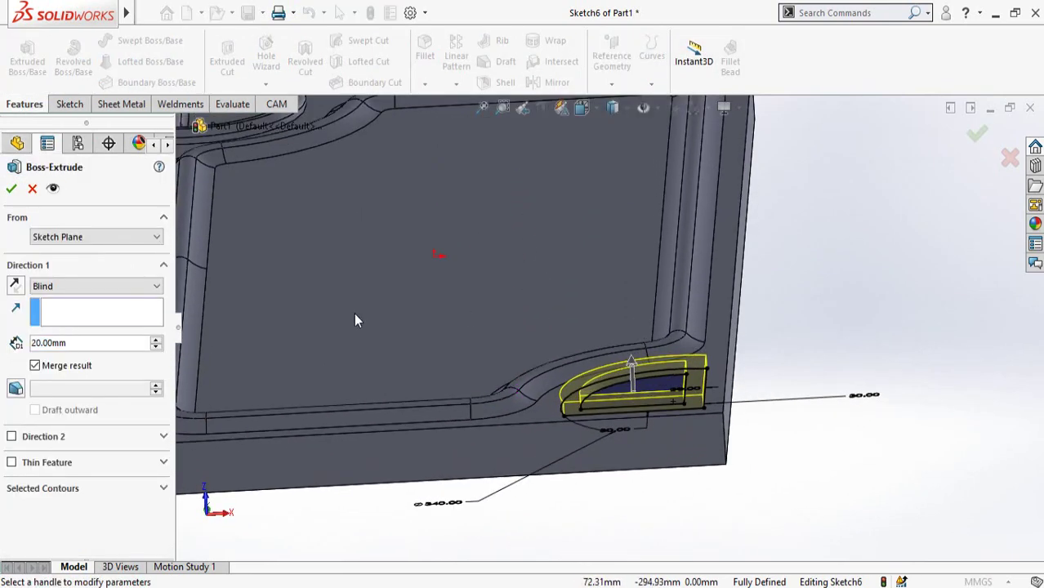
pyautogui.click(9, 192)
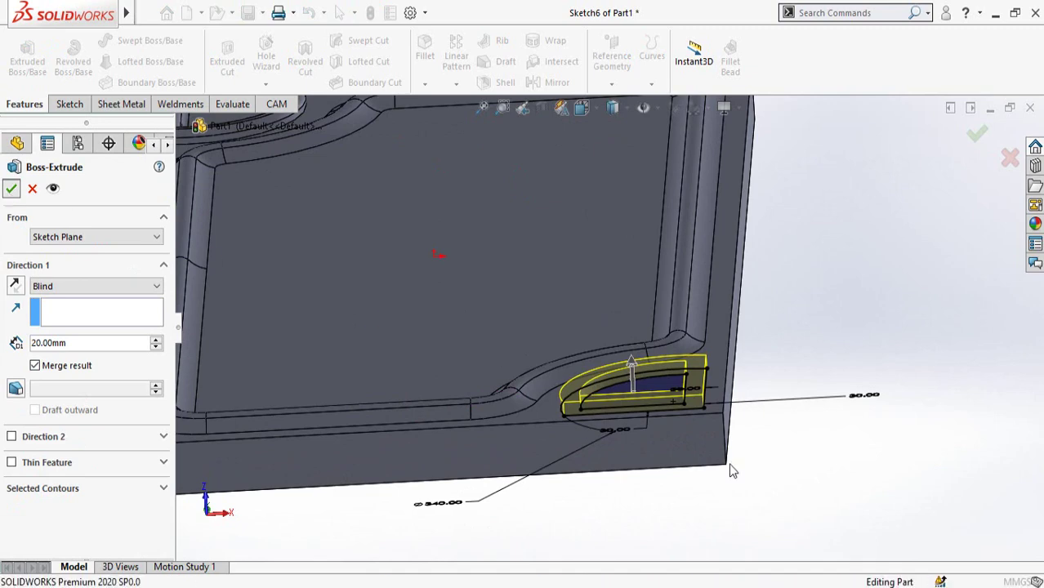
pyautogui.moveTo(758, 423); pyautogui.dragTo(772, 456, button='middle')
pyautogui.click(722, 392)
pyautogui.scroll(2, 720, 390)
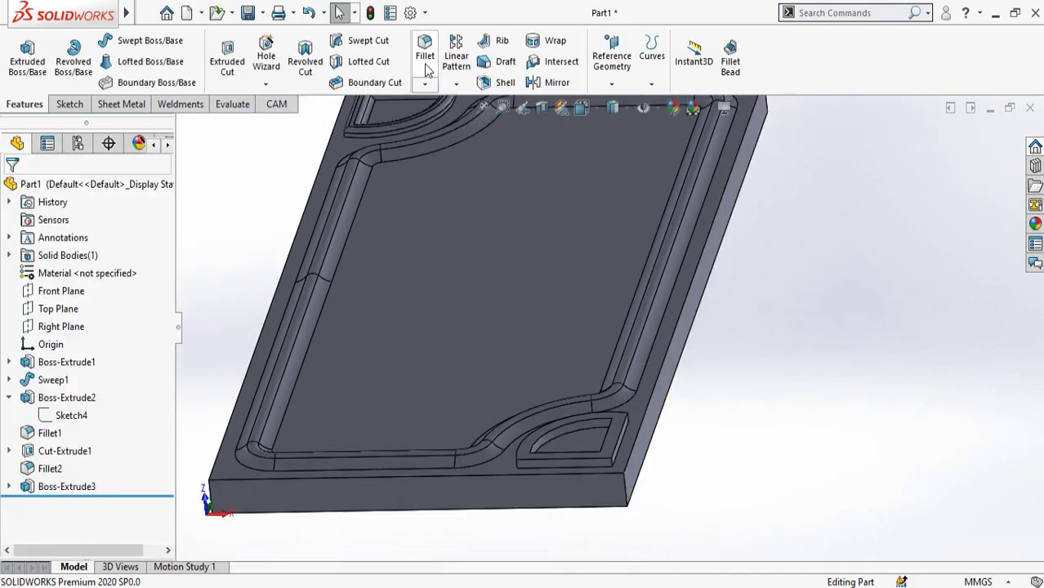
# - Start a 10 mm symmetric fillet on the lower-right corner block's recessed floor, raised top face and curved outer base edge
pyautogui.click(426, 64)
pyautogui.scroll(-5, 561, 463)
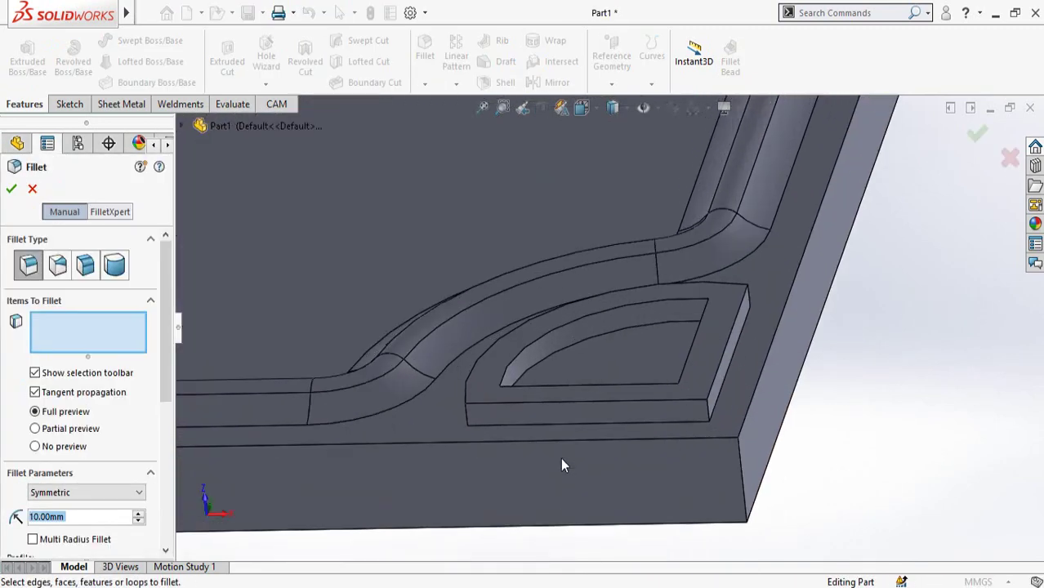
pyautogui.click(606, 366)
pyautogui.scroll(-3, 511, 375)
pyautogui.click(490, 378)
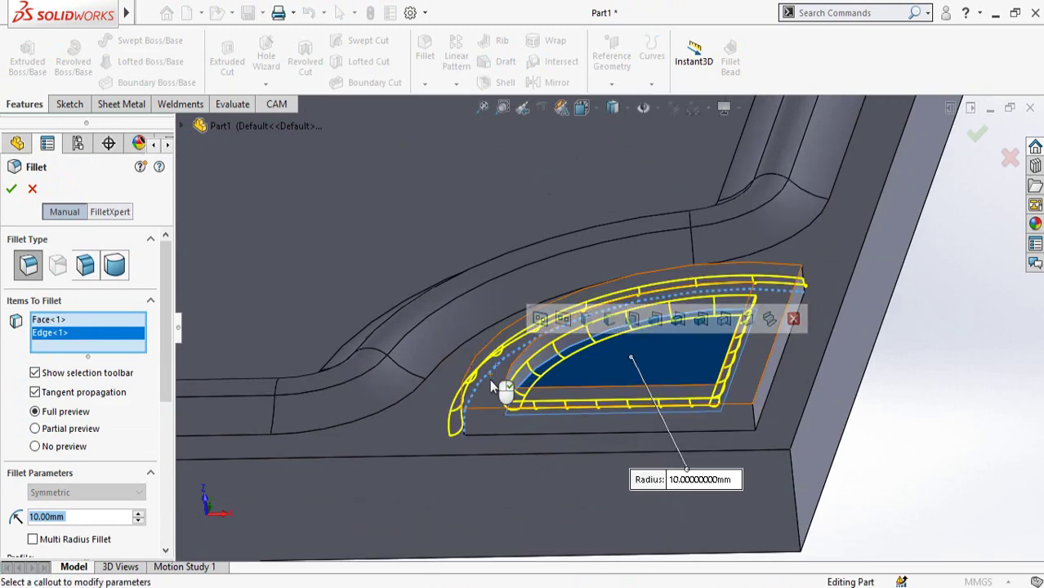
pyautogui.scroll(-3, 489, 379)
pyautogui.click(506, 397)
pyautogui.scroll(4, 508, 396)
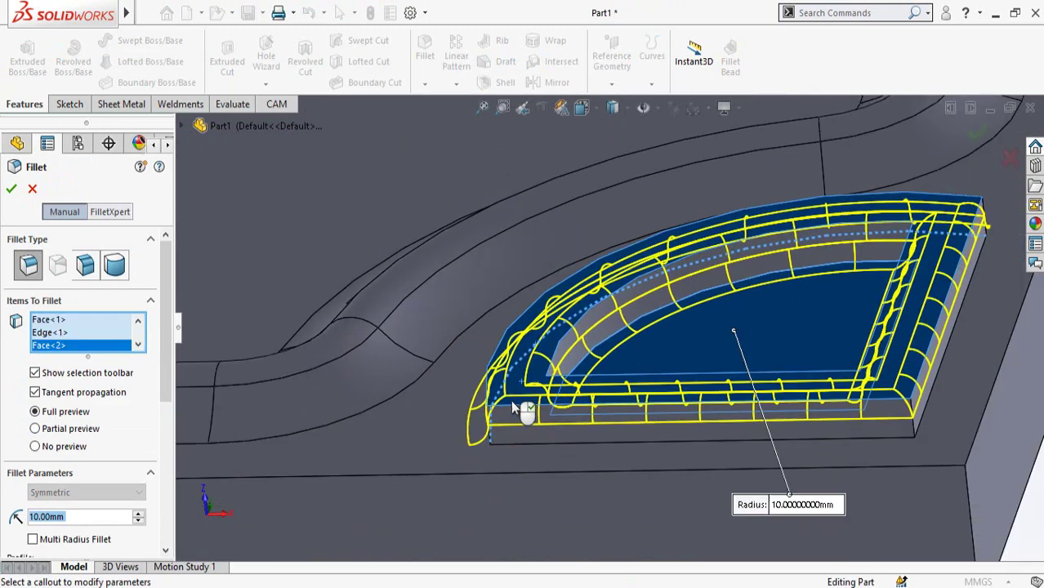
# - Add the two straight outer base edges of the lower-right corner block to the fillet
pyautogui.moveTo(546, 368); pyautogui.dragTo(559, 419, button='middle')
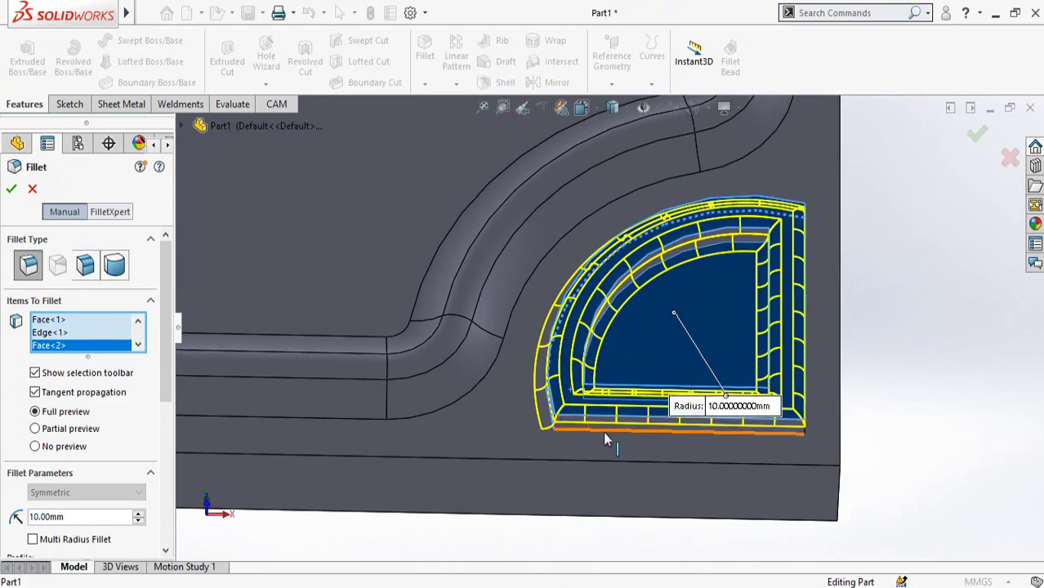
pyautogui.scroll(-5, 540, 399)
pyautogui.click(551, 385)
pyautogui.scroll(6, 641, 436)
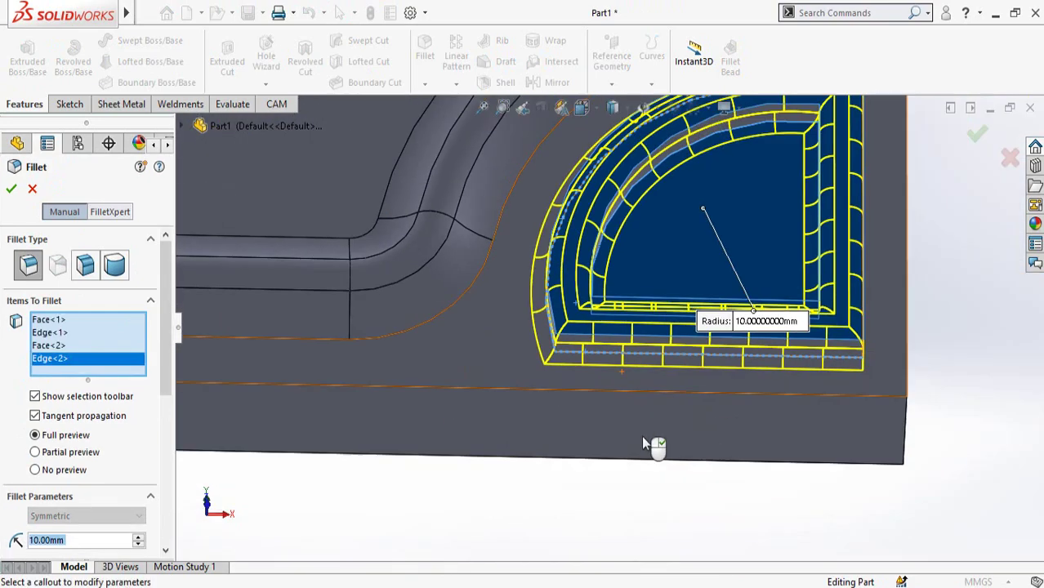
pyautogui.scroll(-5, 712, 299)
pyautogui.moveTo(617, 347); pyautogui.dragTo(622, 380, button='middle')
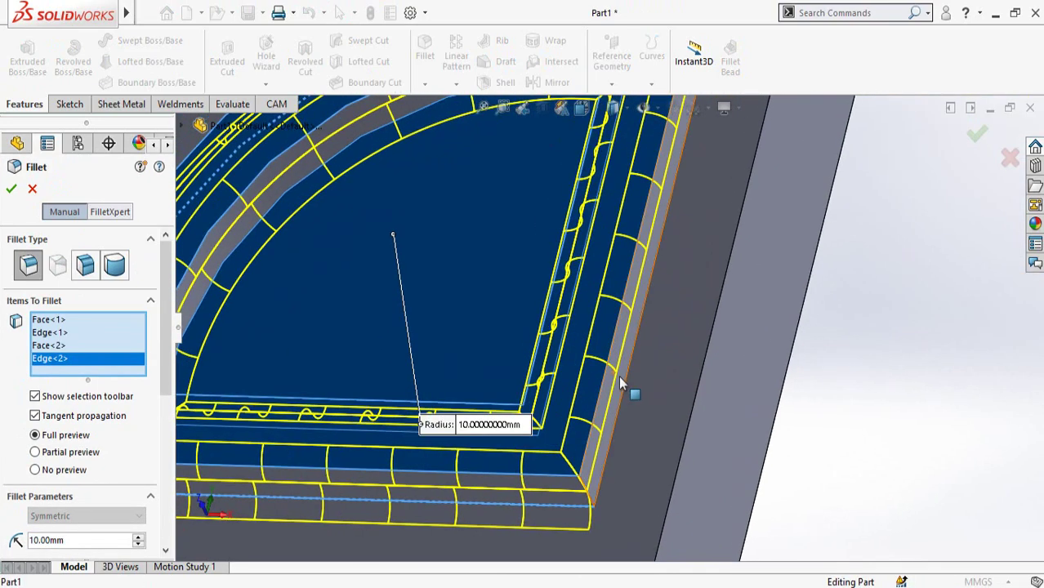
pyautogui.click(622, 403)
pyautogui.scroll(5, 614, 453)
pyautogui.scroll(5, 614, 453)
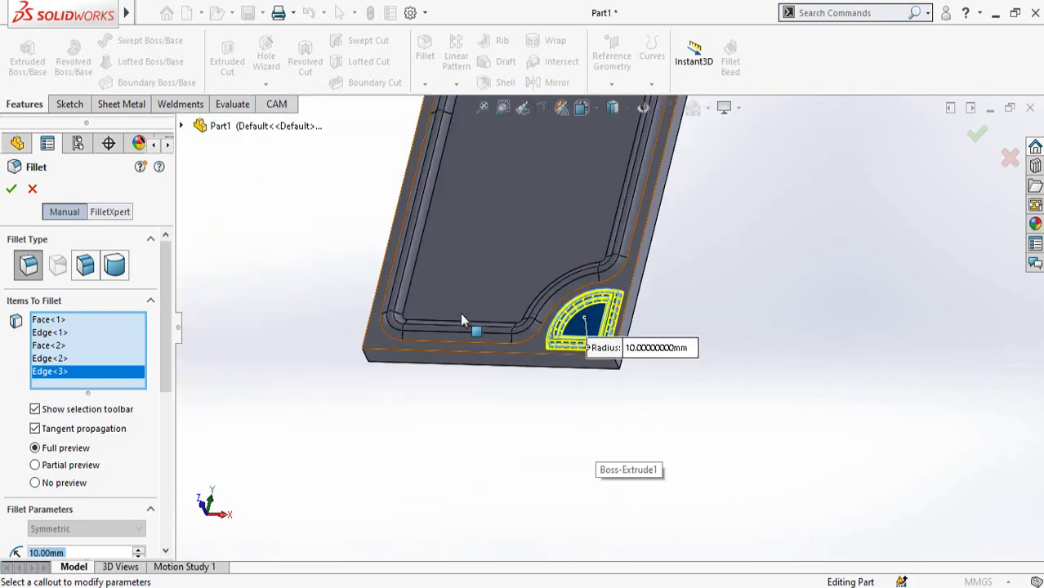
# - Add the outer base edges of the upper-left corner block to the selection and apply the 10 mm fillet
pyautogui.scroll(-6, 655, 277)
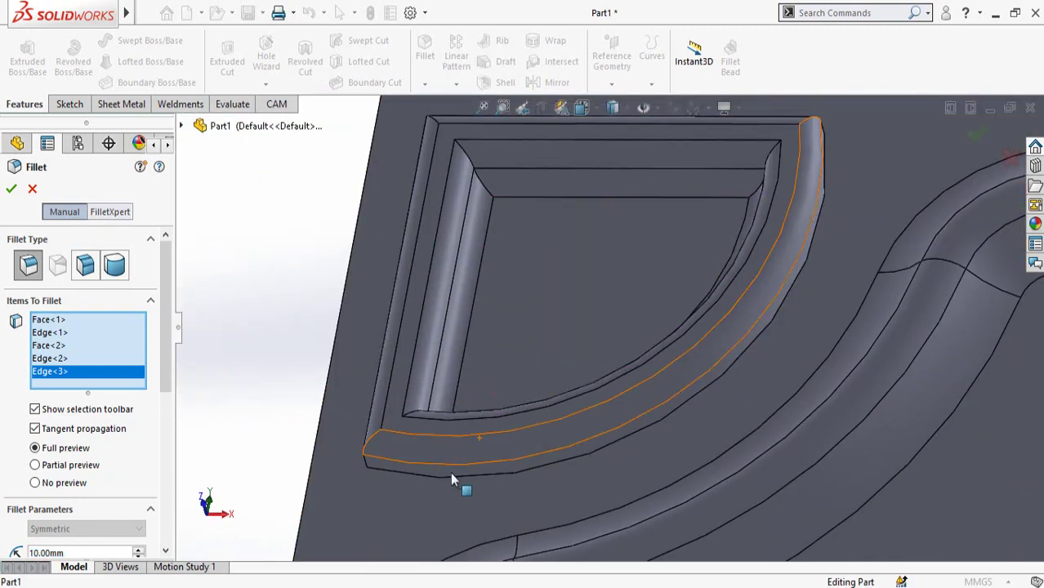
pyautogui.click(468, 481)
pyautogui.moveTo(469, 480); pyautogui.dragTo(424, 463, button='middle')
pyautogui.scroll(2, 423, 462)
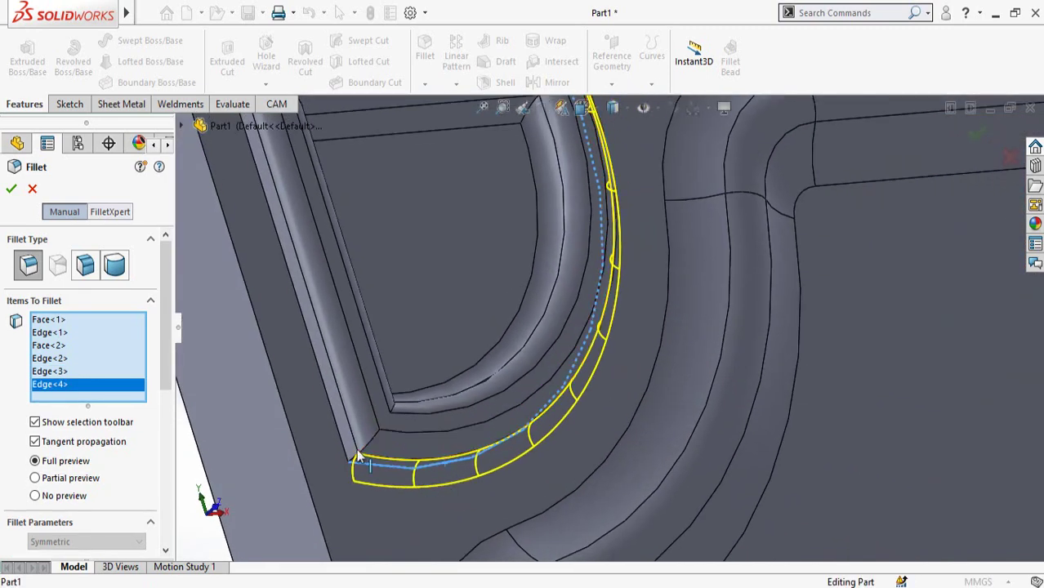
pyautogui.click(369, 462)
pyautogui.scroll(5, 544, 304)
pyautogui.scroll(-6, 544, 304)
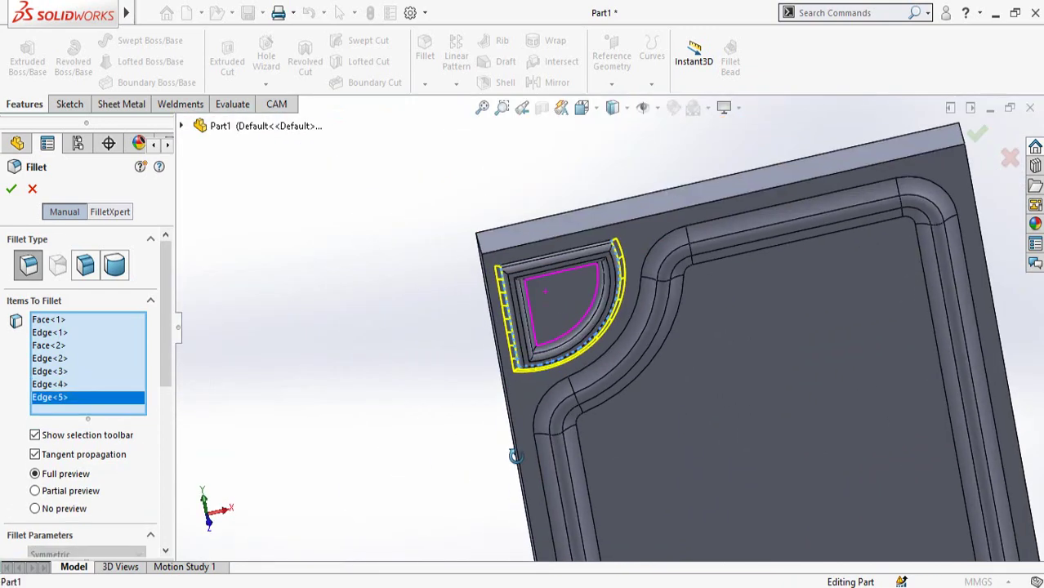
pyautogui.click(530, 311)
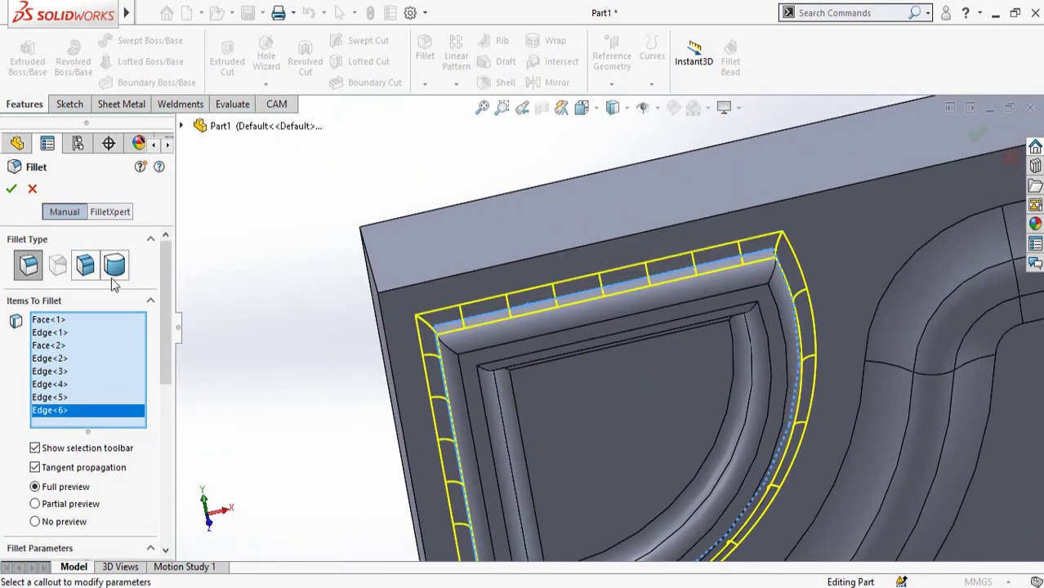
pyautogui.click(11, 188)
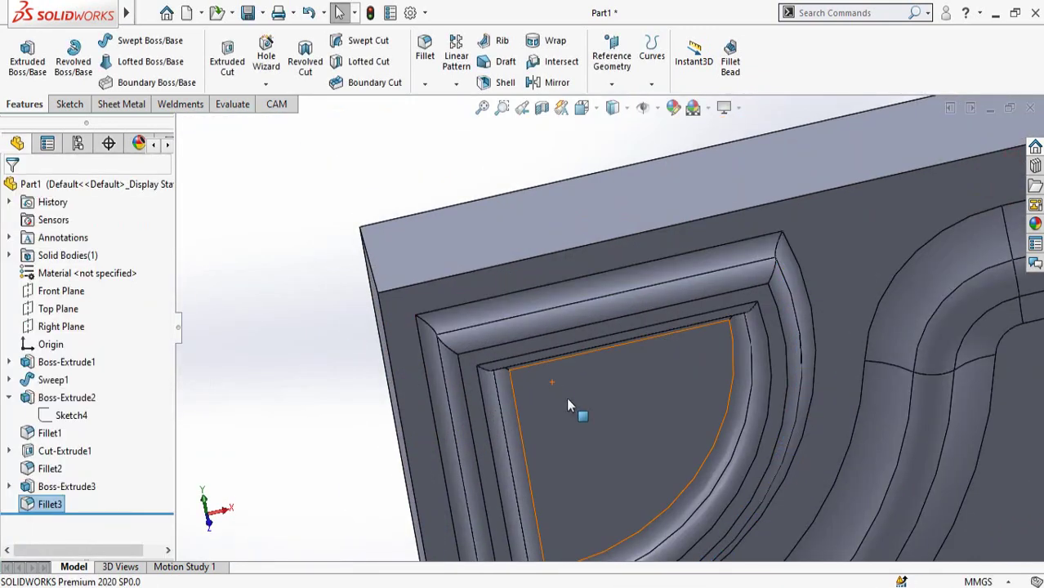
# - Sketch two concentric circles, about 146 mm and 240 mm in diameter, on the central panel face near its upper-right corner
pyautogui.hotkey('ctrl', '1')
pyautogui.moveTo(576, 325); pyautogui.dragTo(549, 172, button='middle')
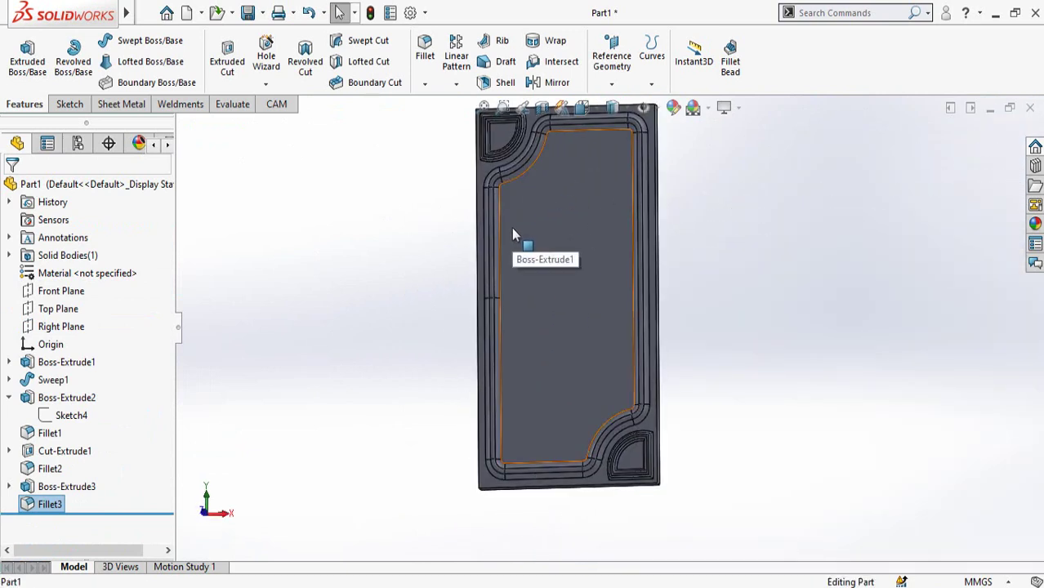
pyautogui.click(560, 235)
pyautogui.click(627, 186)
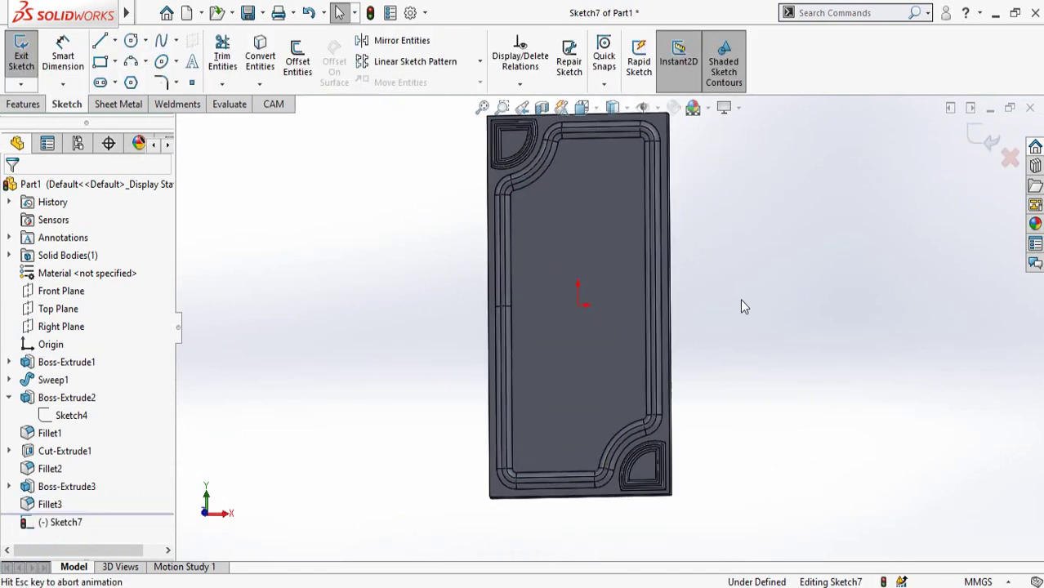
pyautogui.scroll(-5, 682, 178)
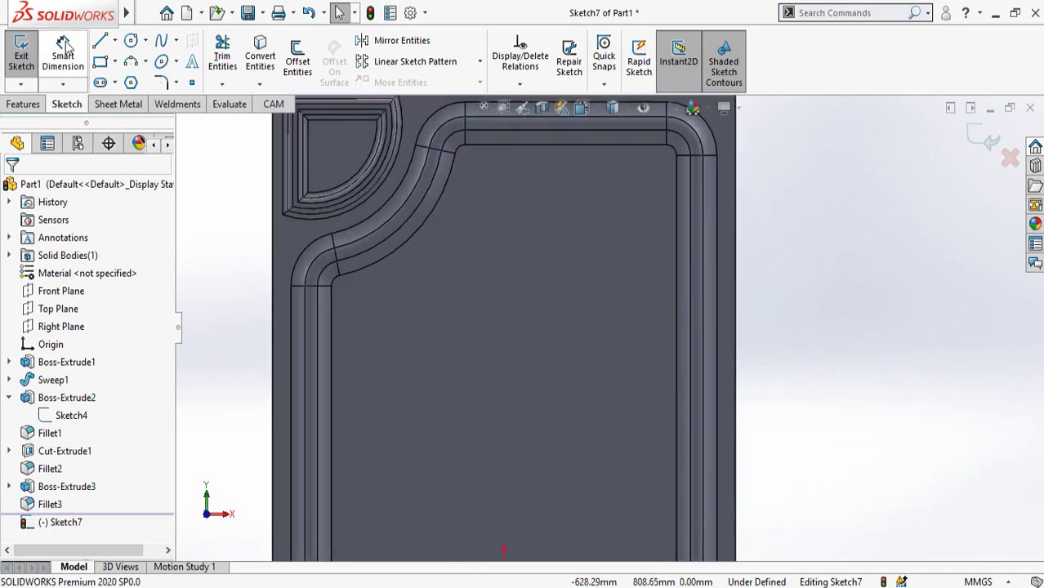
pyautogui.click(131, 40)
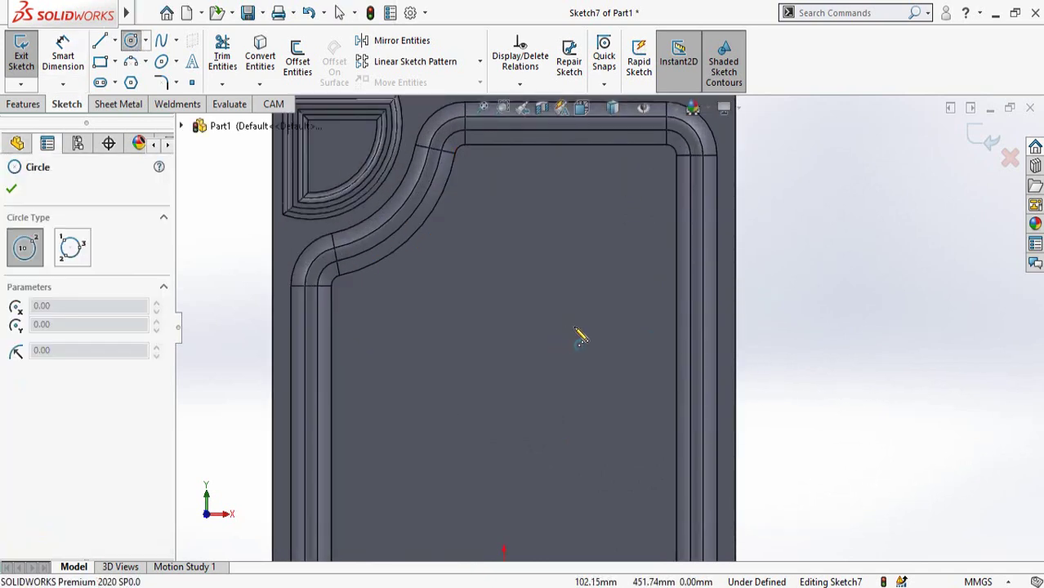
pyautogui.click(622, 248)
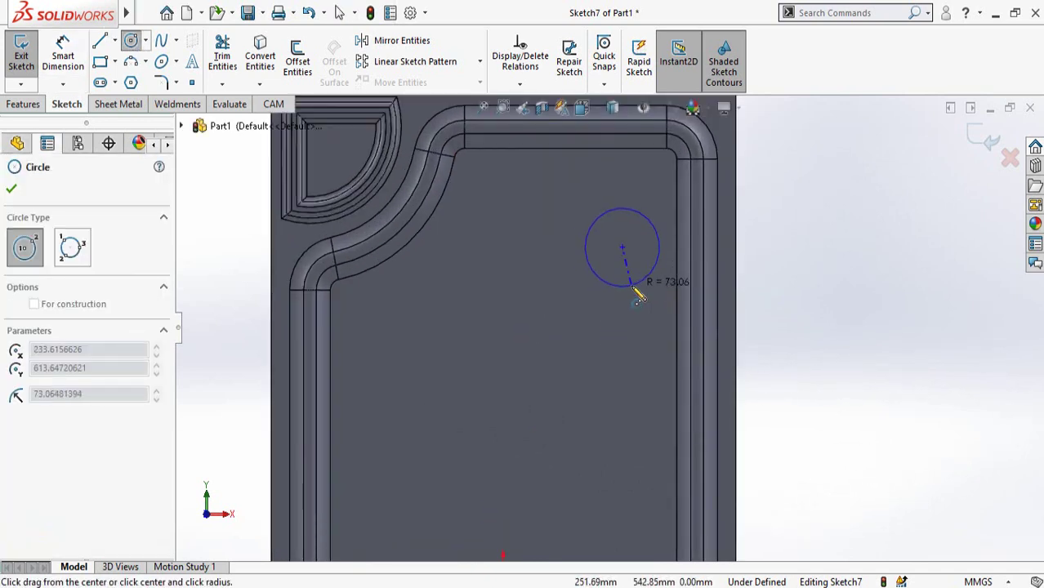
pyautogui.click(638, 298)
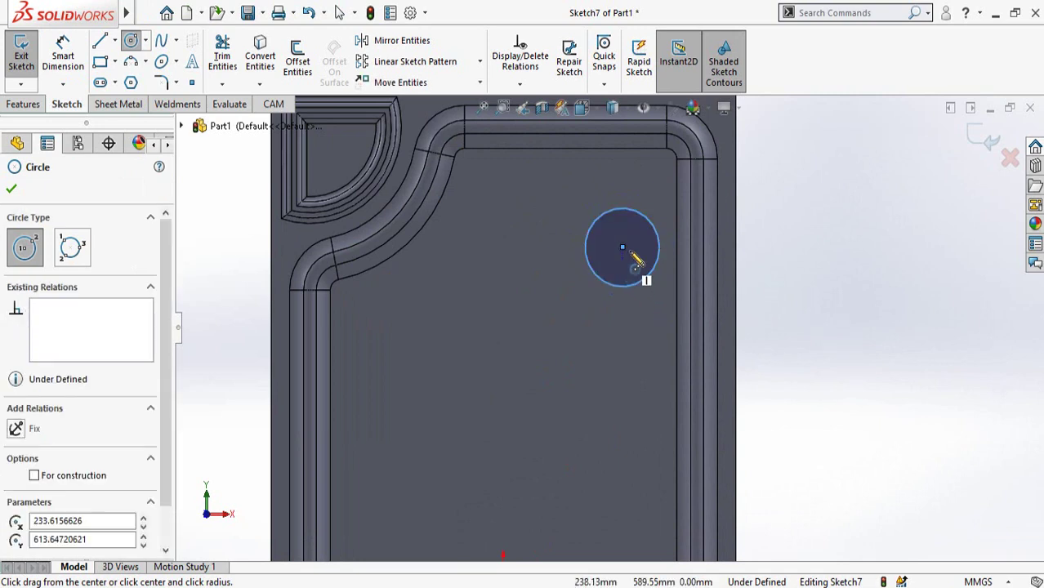
pyautogui.scroll(-1, 621, 260)
pyautogui.click(618, 258)
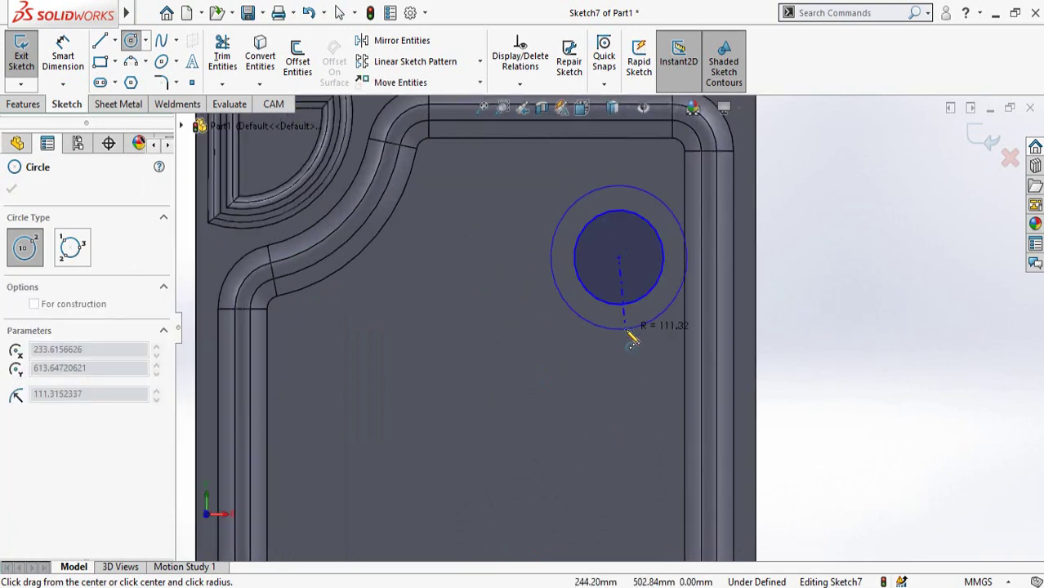
pyautogui.click(631, 331)
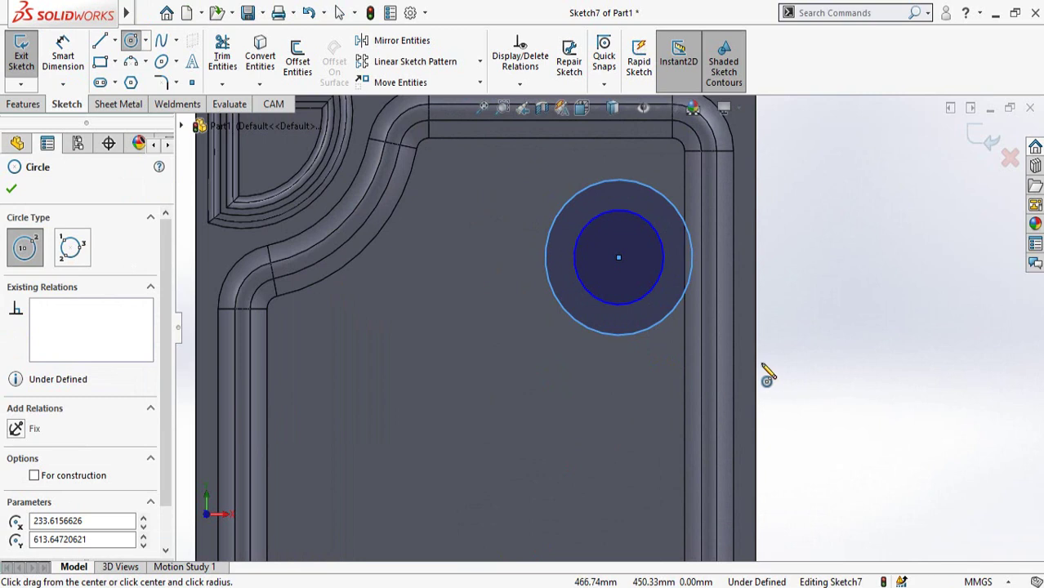
pyautogui.press('Escape')
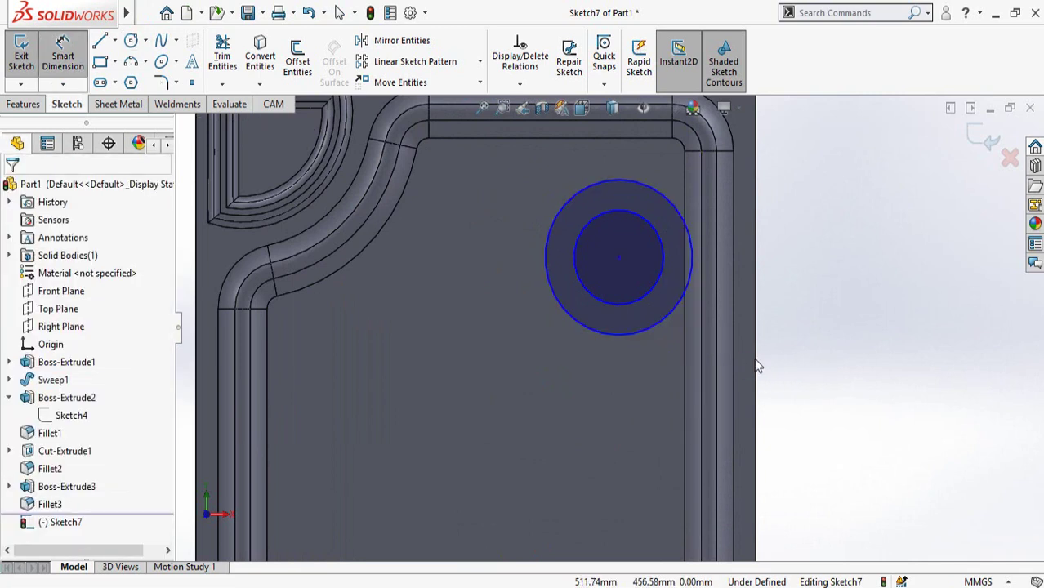
# - Dimension the inner circle to a diameter of 100 mm and the outer circle to 120 mm
pyautogui.press('d')
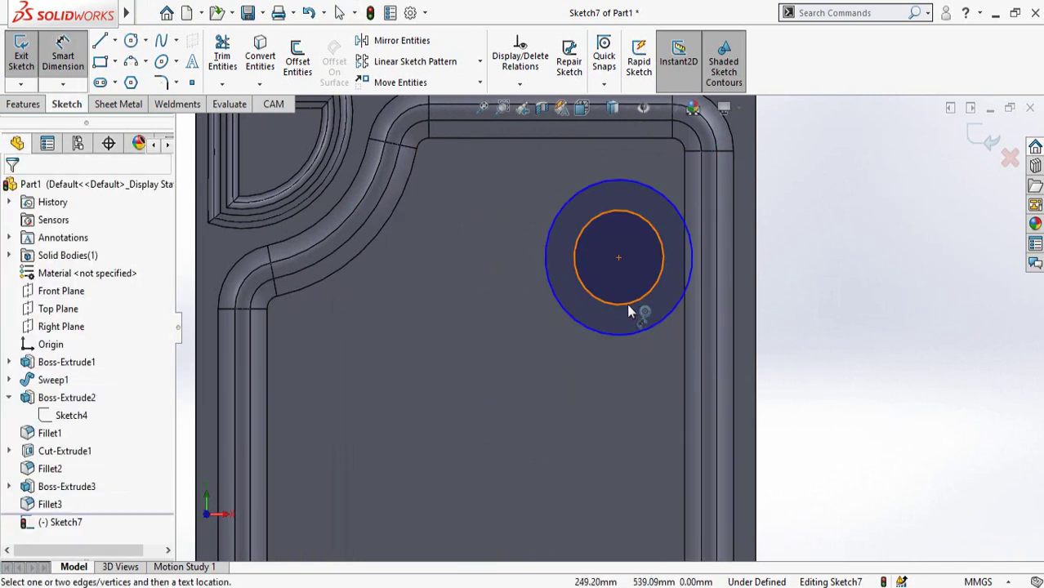
pyautogui.click(626, 303)
pyautogui.click(822, 397)
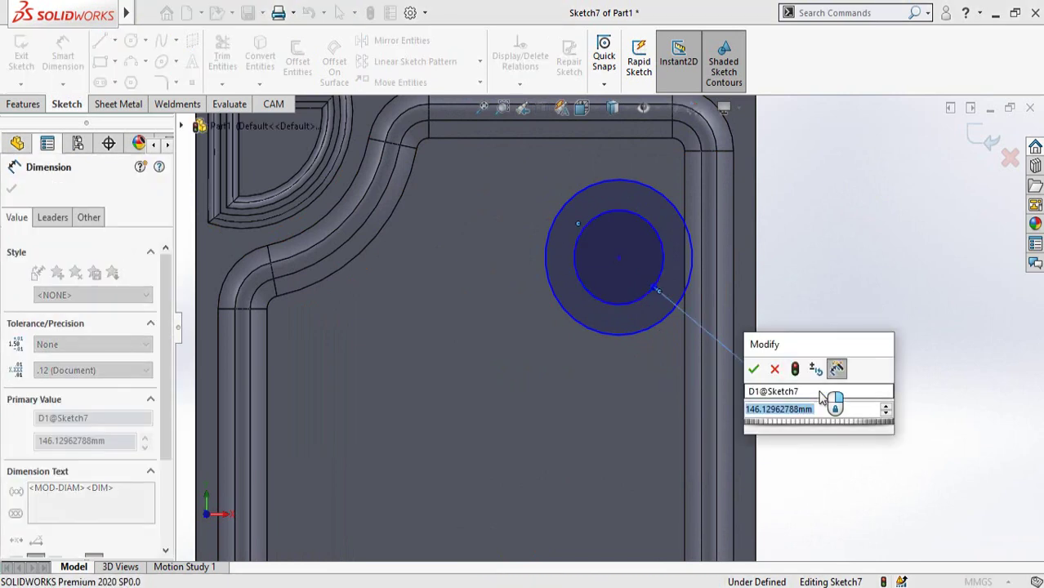
pyautogui.write('100')
pyautogui.press('Return')
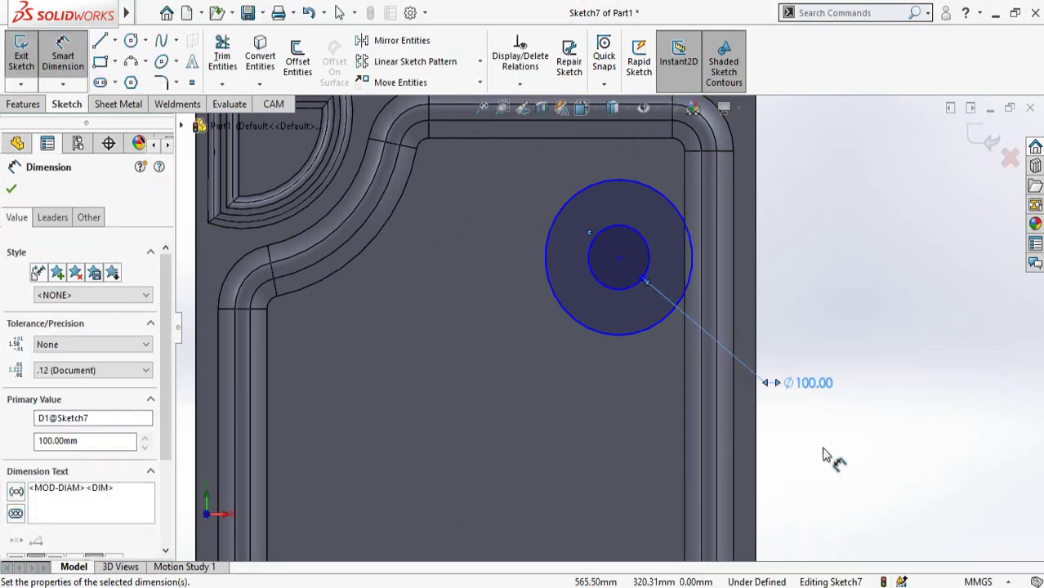
pyautogui.click(629, 331)
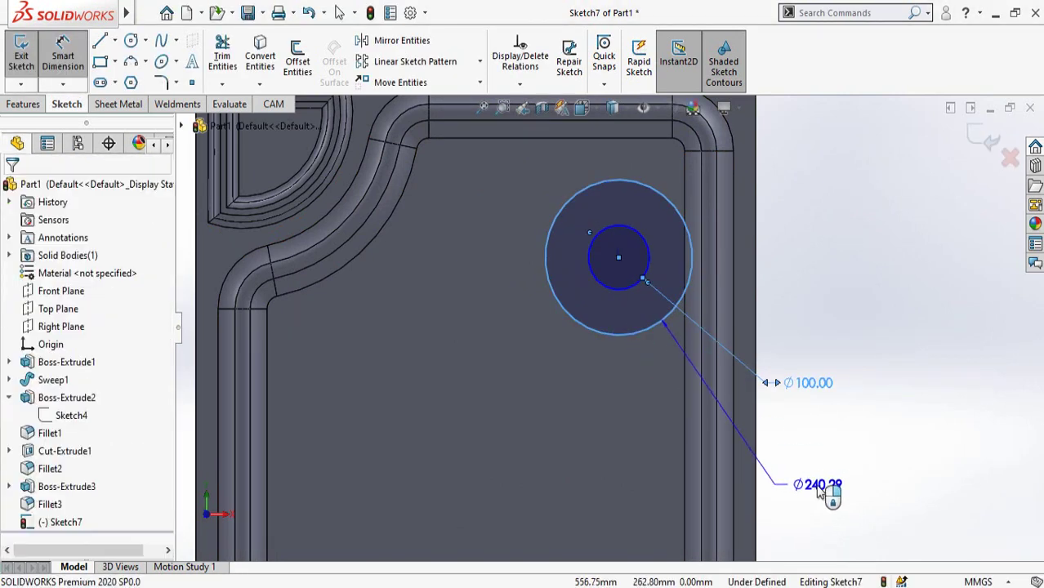
pyautogui.click(819, 488)
pyautogui.write('120')
pyautogui.press('Return')
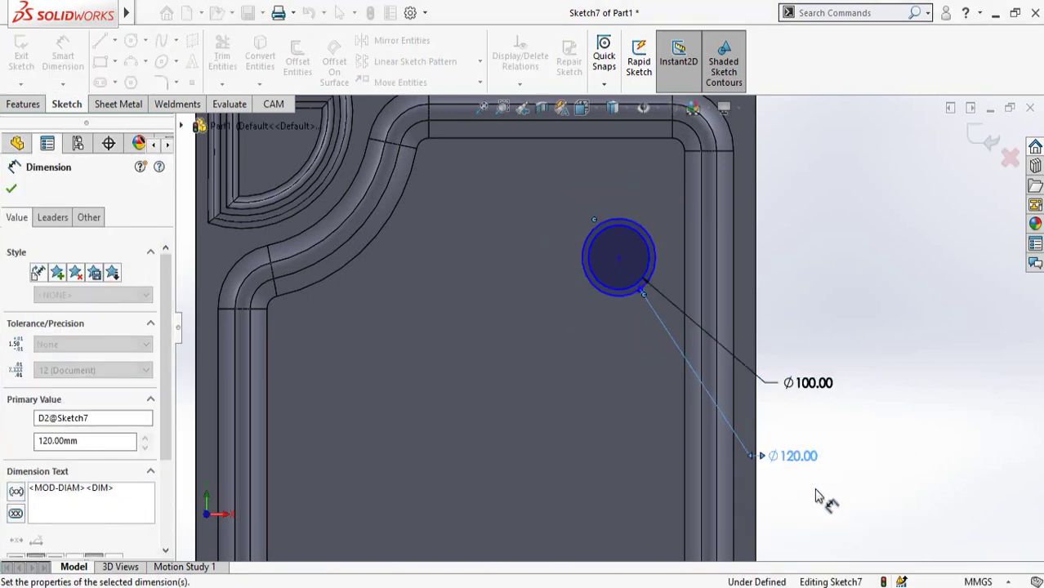
# - Change the outer circle's diameter to 130 mm
pyautogui.scroll(-3, 663, 292)
pyautogui.scroll(4, 825, 503)
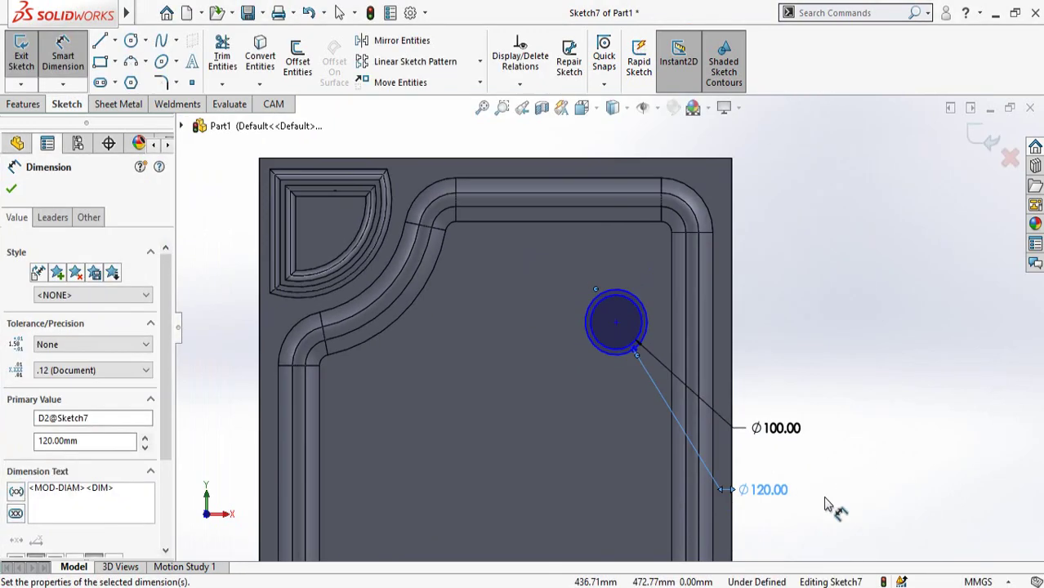
pyautogui.click(781, 502)
pyautogui.doubleClick(780, 496)
pyautogui.press('Return')
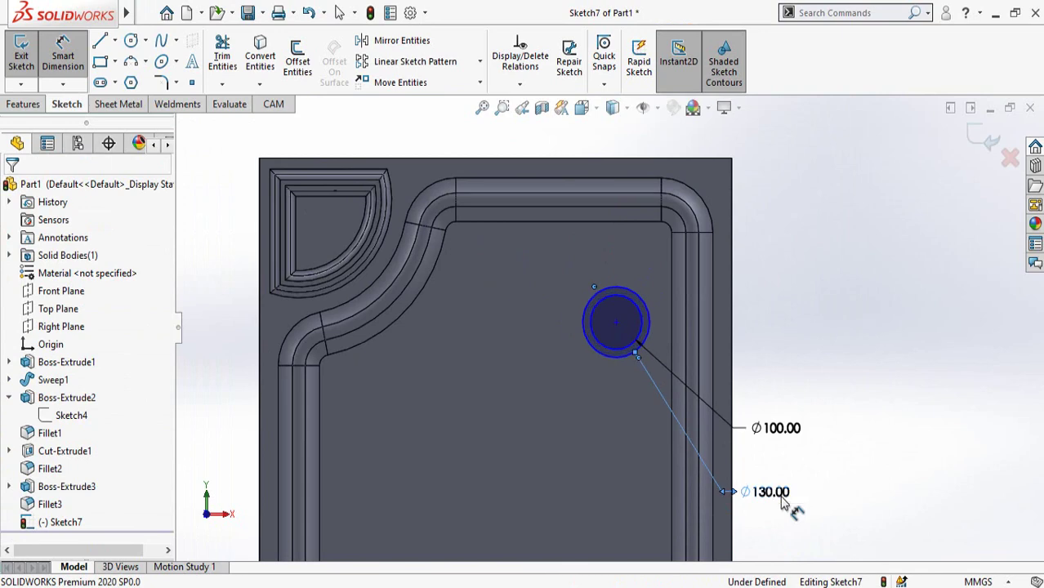
# - Convert the inner 100 mm circle to construction geometry
pyautogui.scroll(-5, 624, 289)
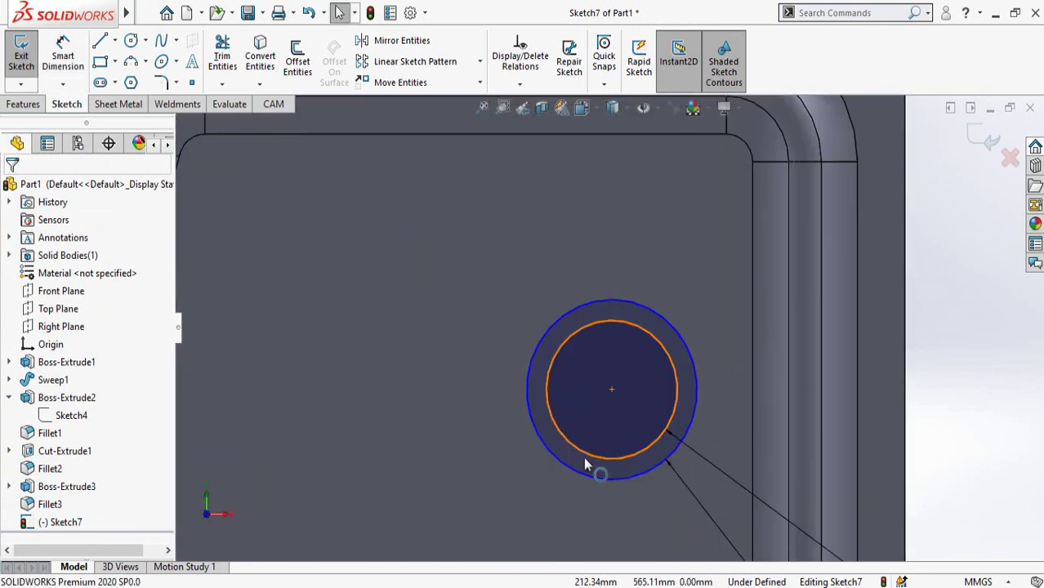
pyautogui.click(585, 465)
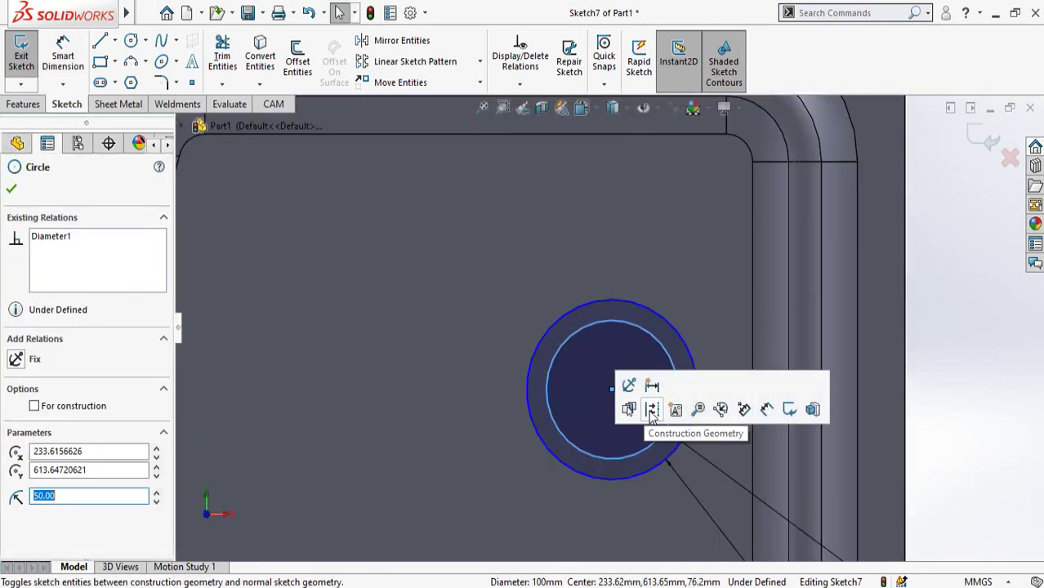
pyautogui.click(652, 410)
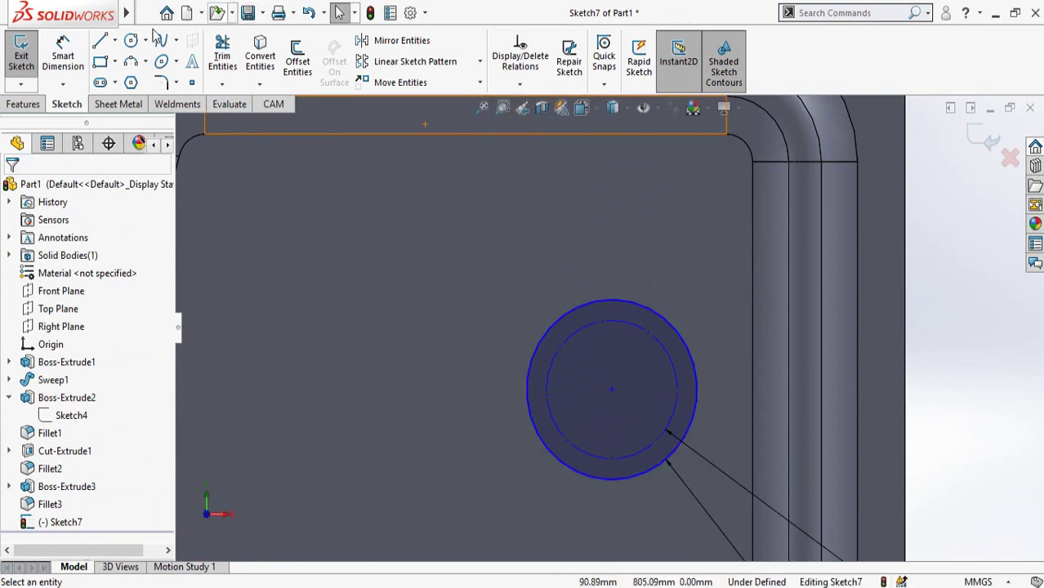
# - Draw a small circle centred on the uppermost point of the construction circle, extending past the outer circle
pyautogui.click(131, 43)
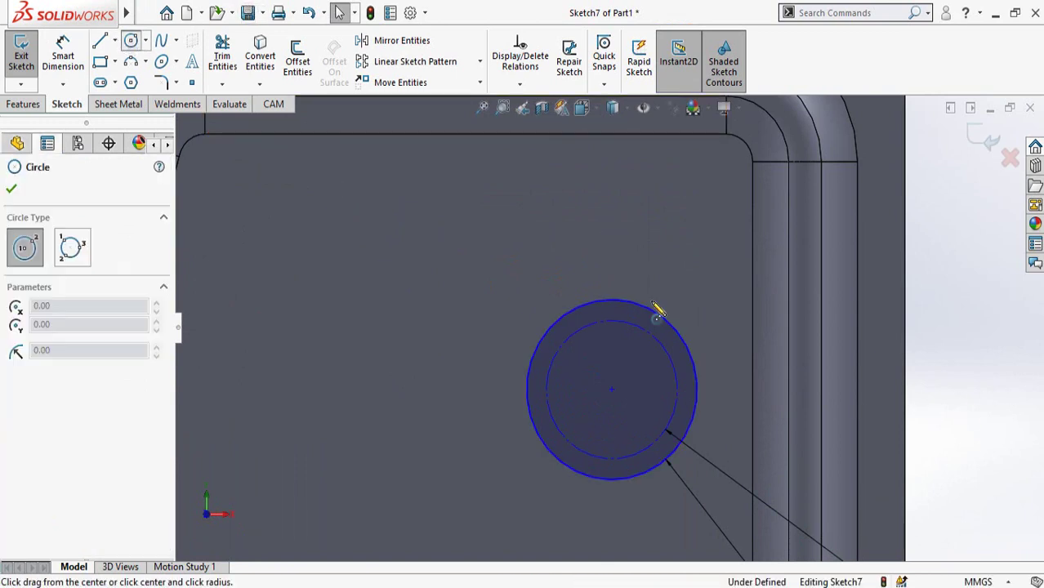
pyautogui.click(612, 321)
pyautogui.click(613, 361)
pyautogui.press('Escape')
# - Trim away the portion of the small circle inside the 130 mm circle, keeping only the outer arc
pyautogui.scroll(-4, 603, 287)
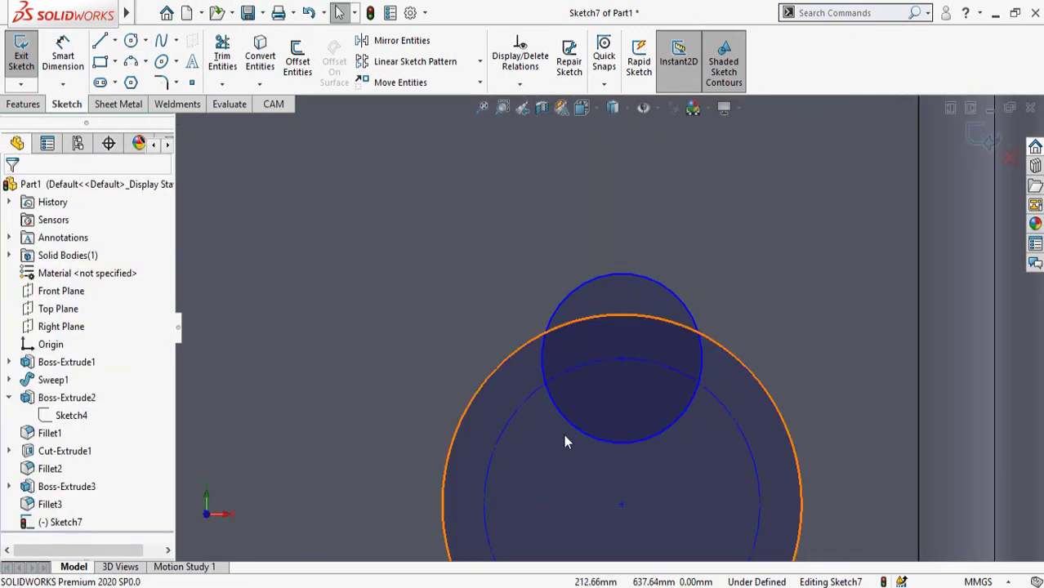
pyautogui.scroll(-3, 529, 389)
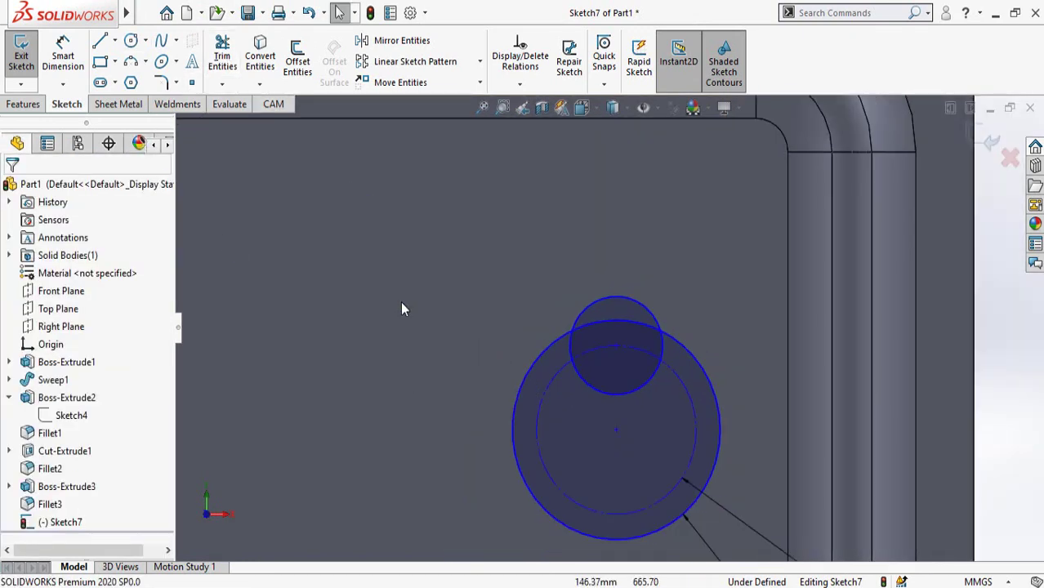
pyautogui.click(221, 53)
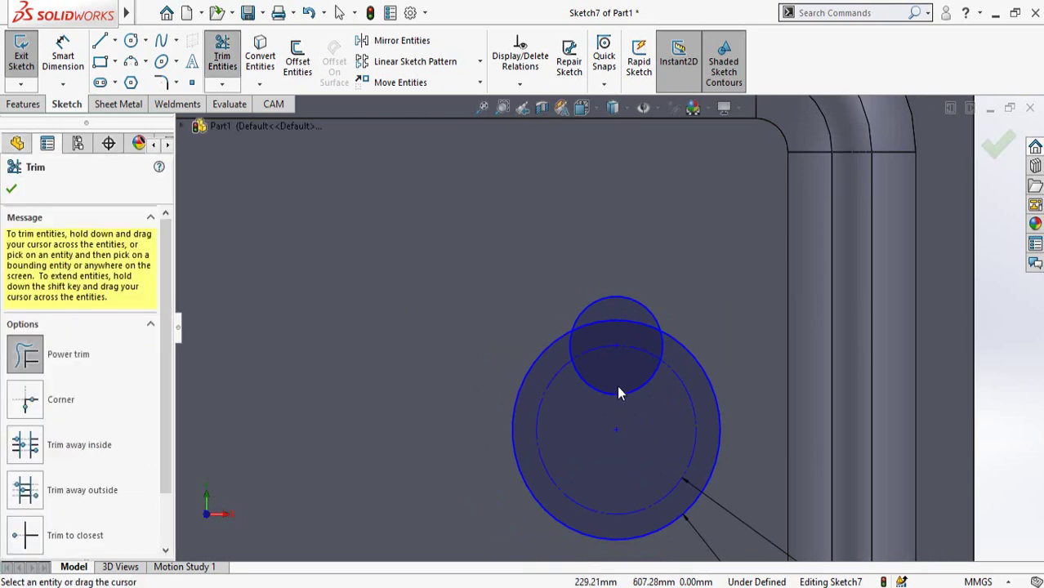
pyautogui.scroll(5, 627, 360)
pyautogui.moveTo(458, 438); pyautogui.dragTo(341, 366)
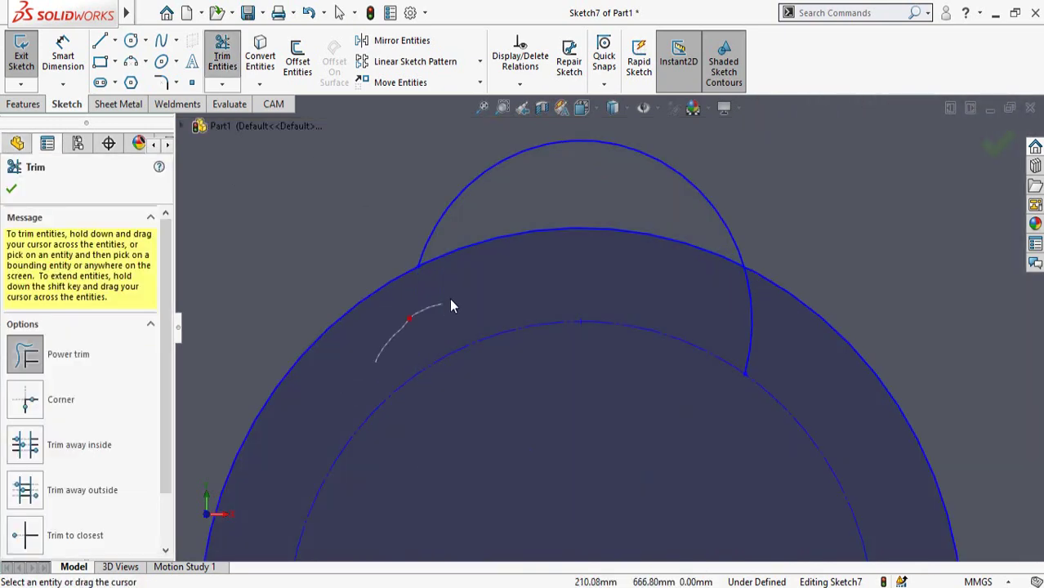
pyautogui.scroll(-5, 624, 360)
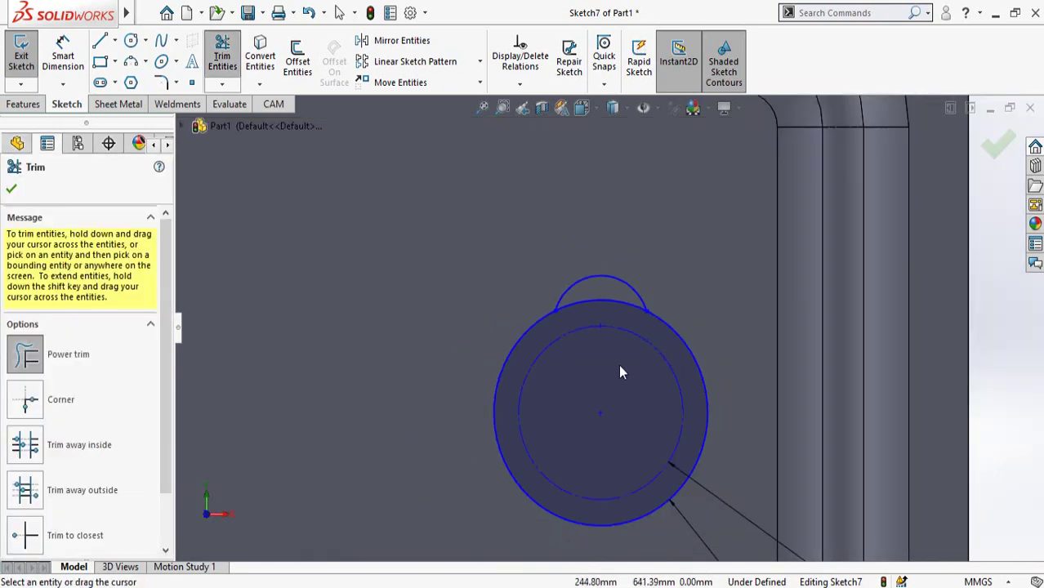
pyautogui.press('Escape')
# - Enlarge the trimmed petal arc to a radius of about 43 mm and dimension its radius to 40 mm
pyautogui.moveTo(594, 281); pyautogui.dragTo(591, 252)
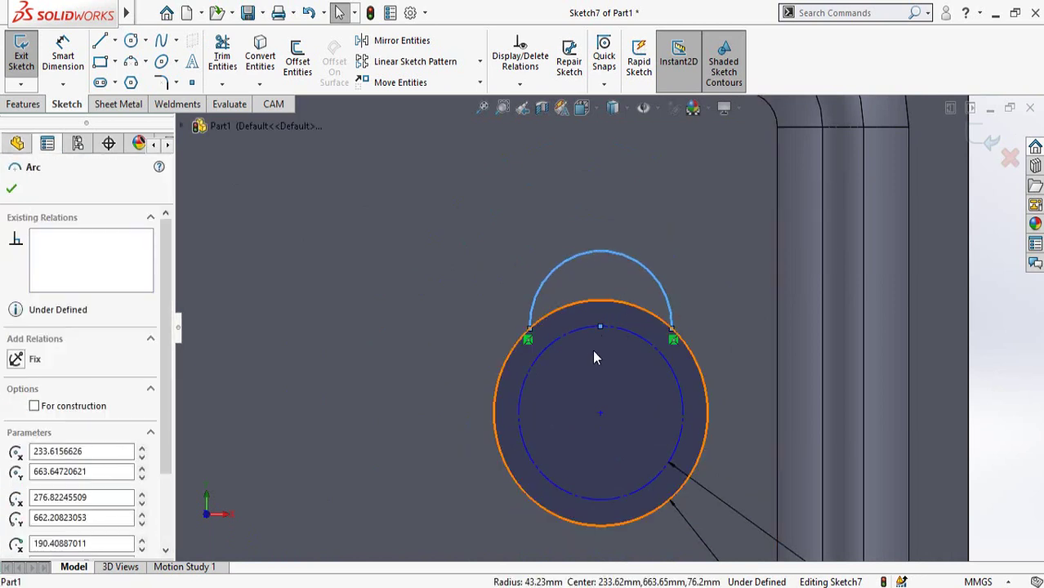
pyautogui.press('Escape')
pyautogui.scroll(-3, 609, 326)
pyautogui.moveTo(888, 359); pyautogui.dragTo(880, 188, button='right')
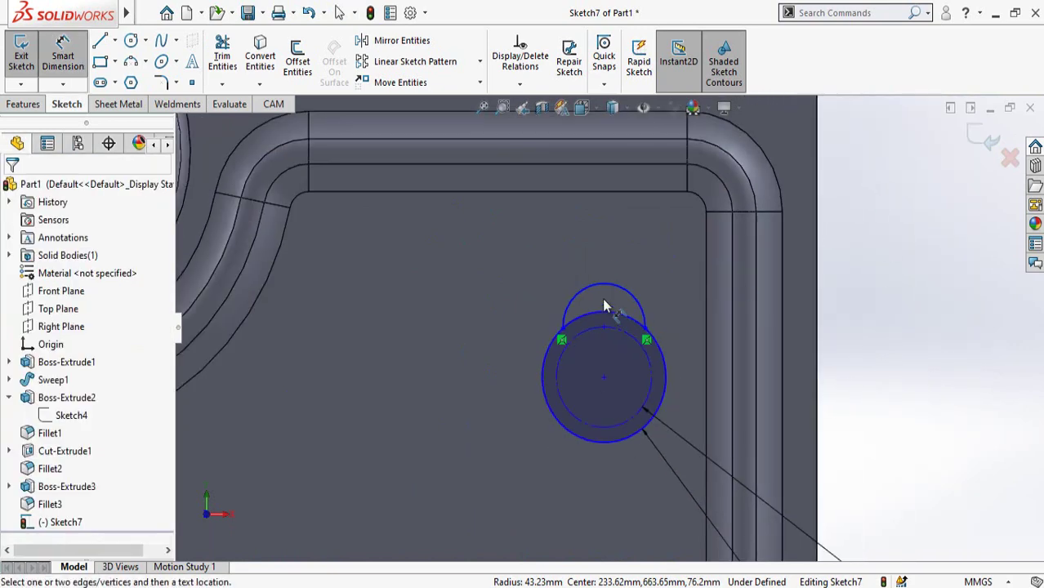
pyautogui.click(616, 291)
pyautogui.click(660, 239)
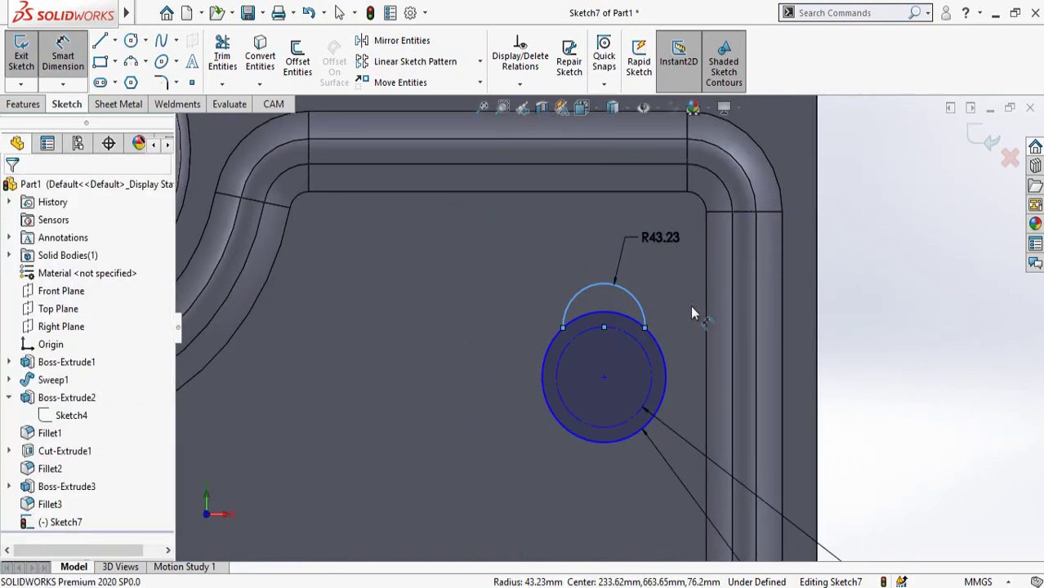
pyautogui.write('40')
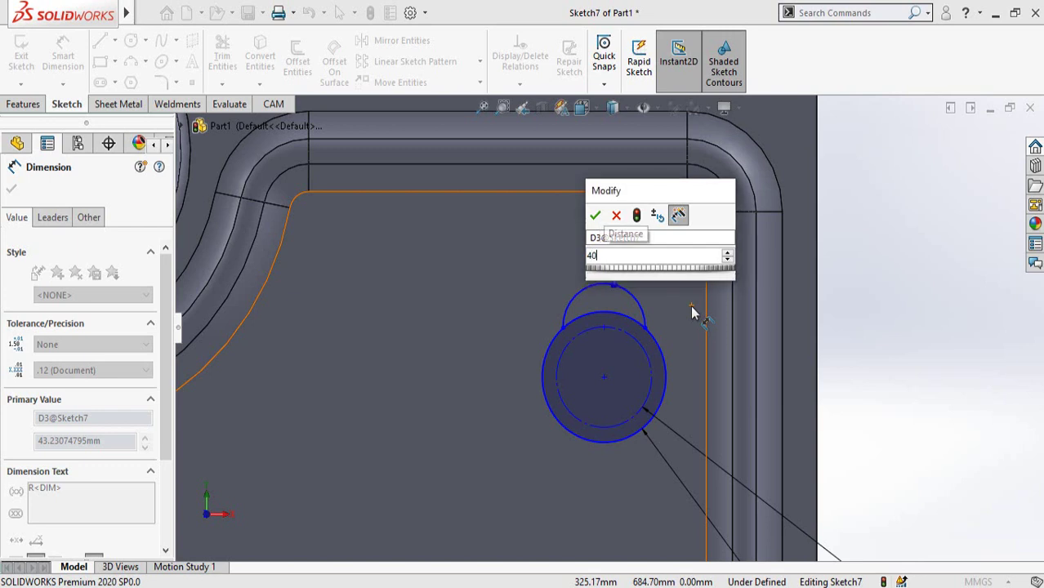
pyautogui.press('Return')
pyautogui.press('Escape')
# - Set up a circular sketch pattern rotating about the centre point of the 100 mm construction circle
pyautogui.scroll(-2, 621, 457)
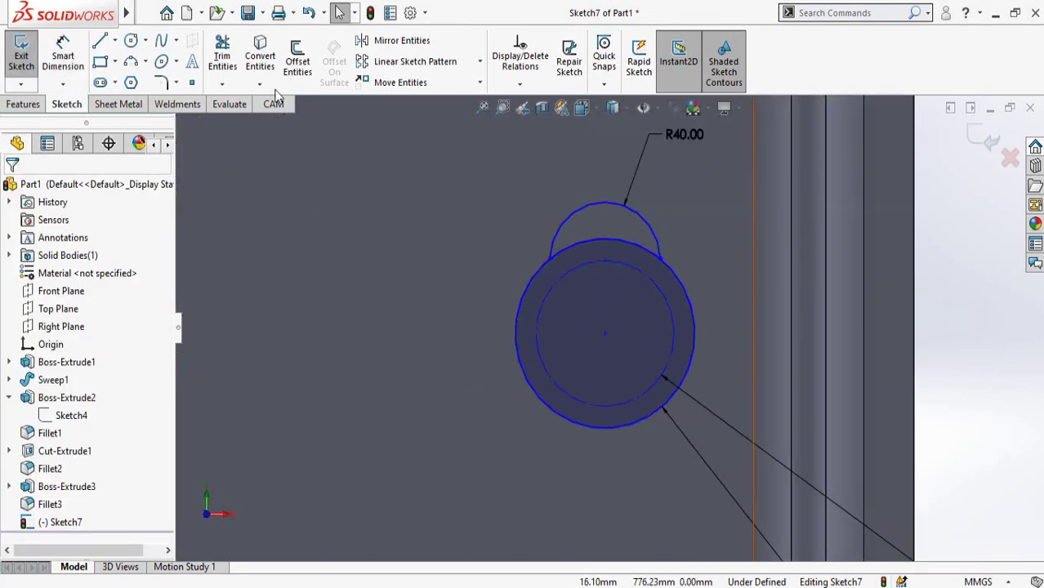
pyautogui.scroll(3, 542, 253)
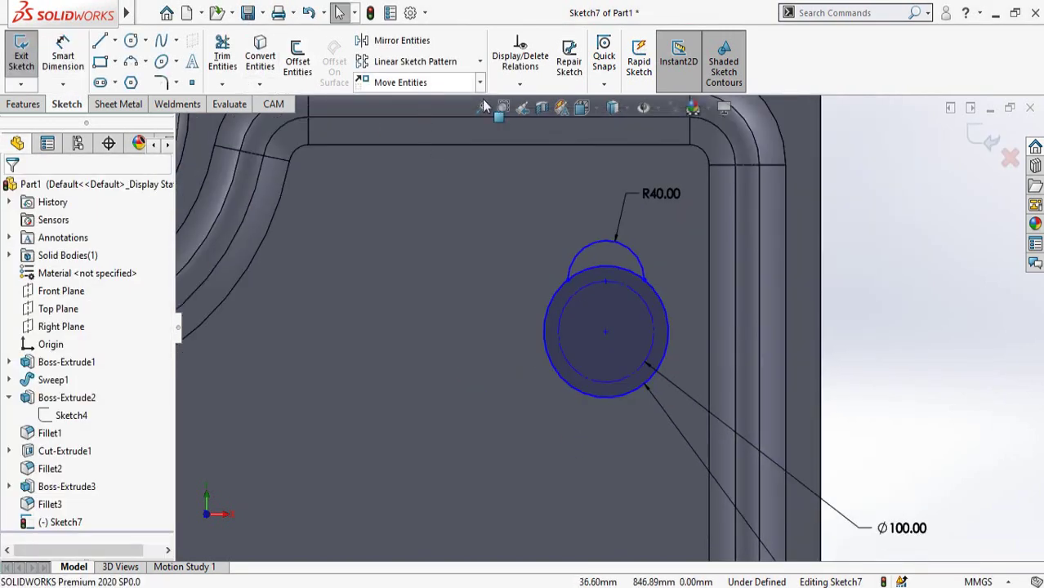
pyautogui.click(480, 62)
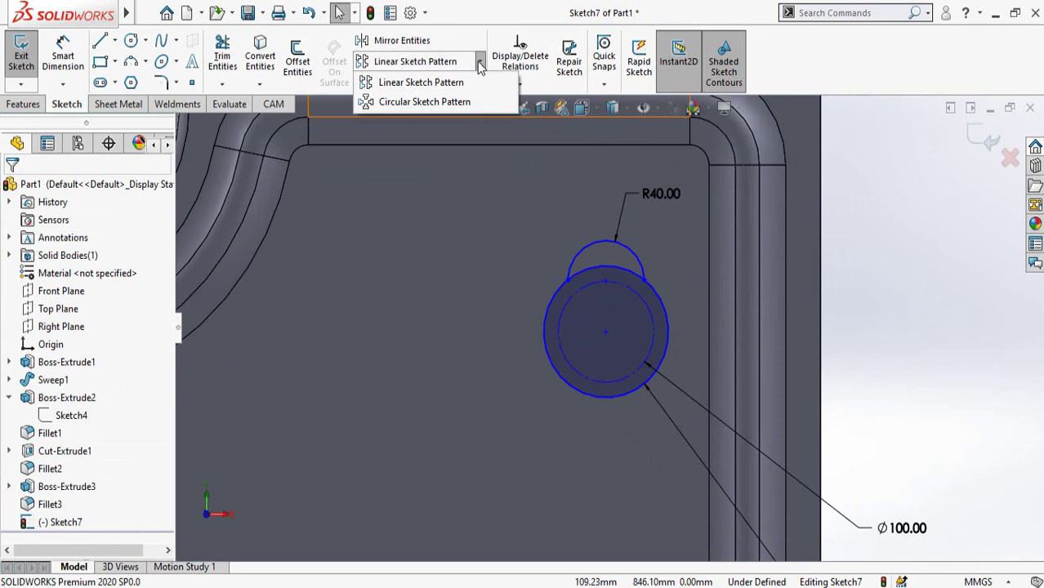
pyautogui.click(423, 111)
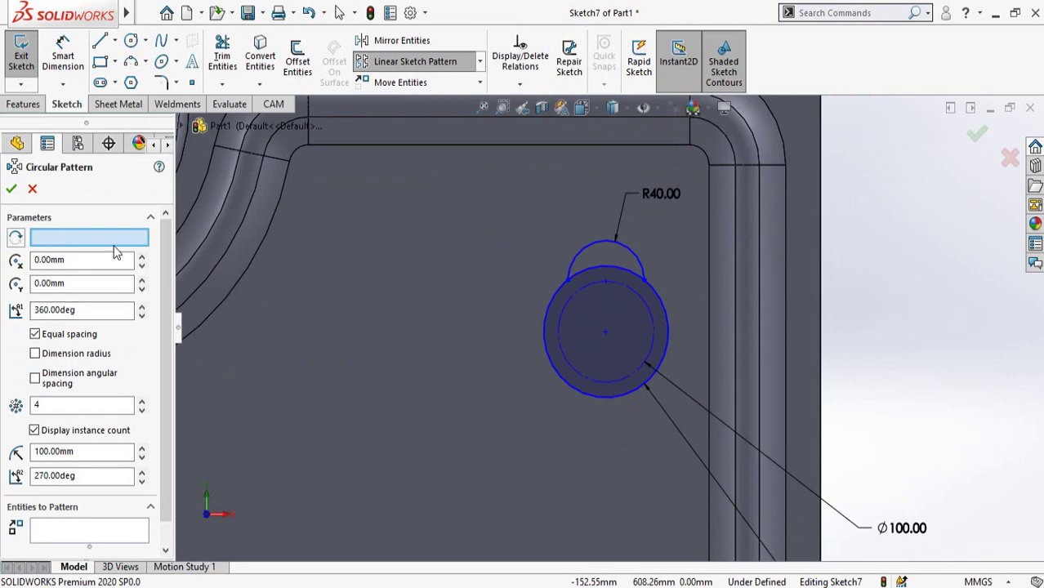
pyautogui.click(592, 394)
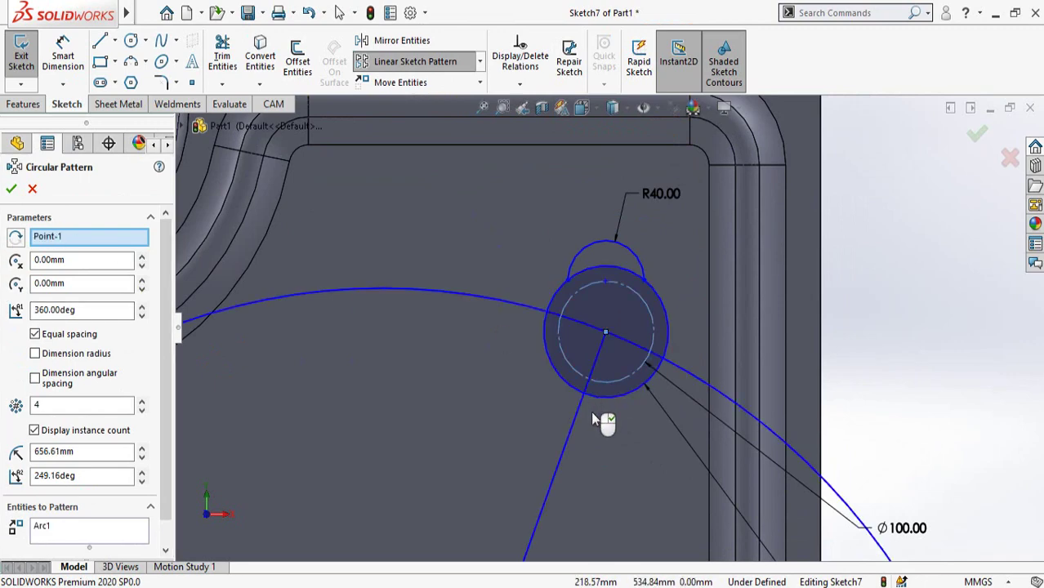
pyautogui.scroll(8, 592, 419)
pyautogui.scroll(-2, 564, 481)
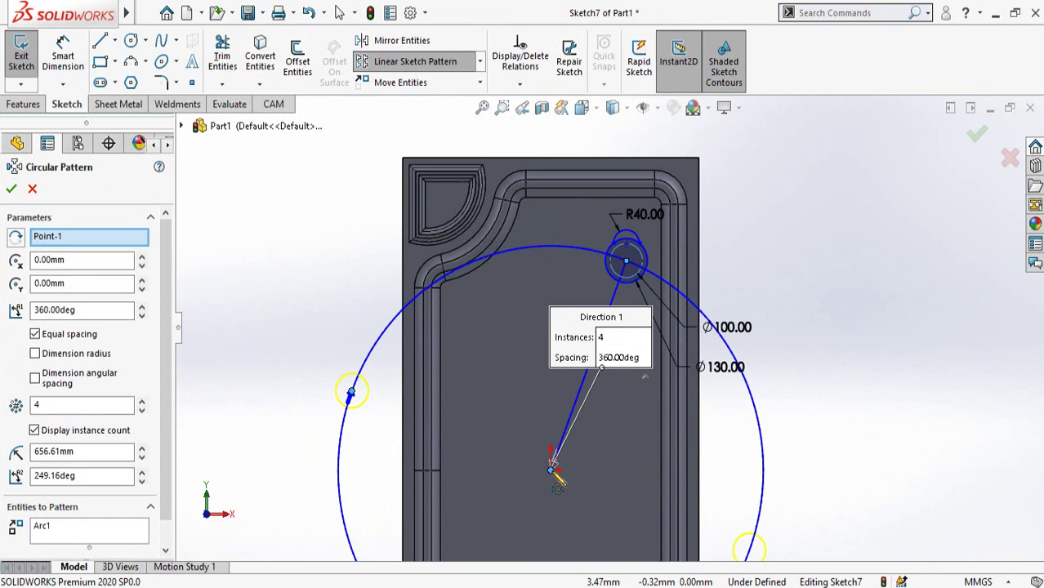
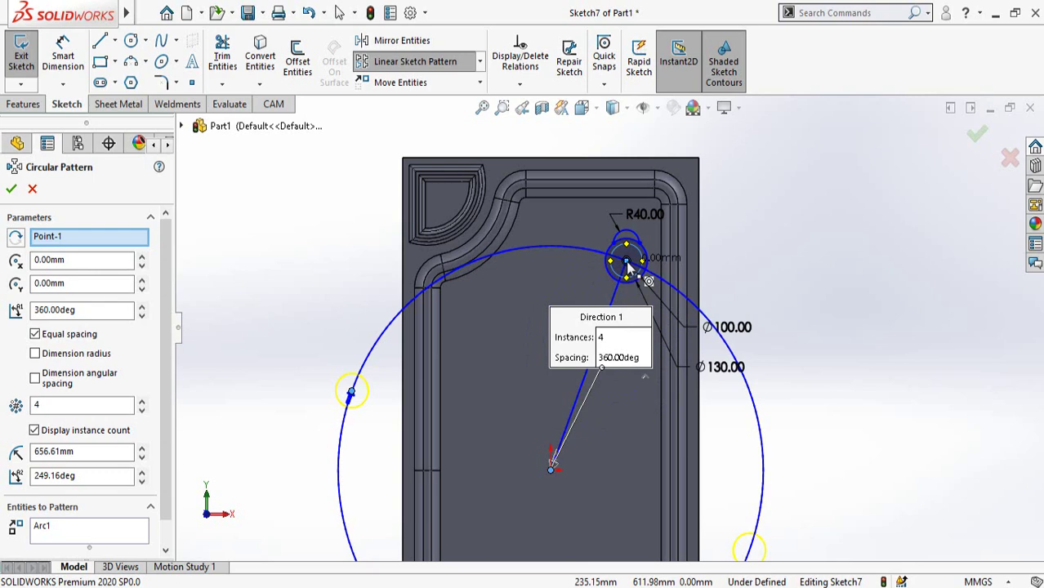
pyautogui.moveTo(627, 263); pyautogui.dragTo(627, 260)
pyautogui.scroll(-9, 629, 247)
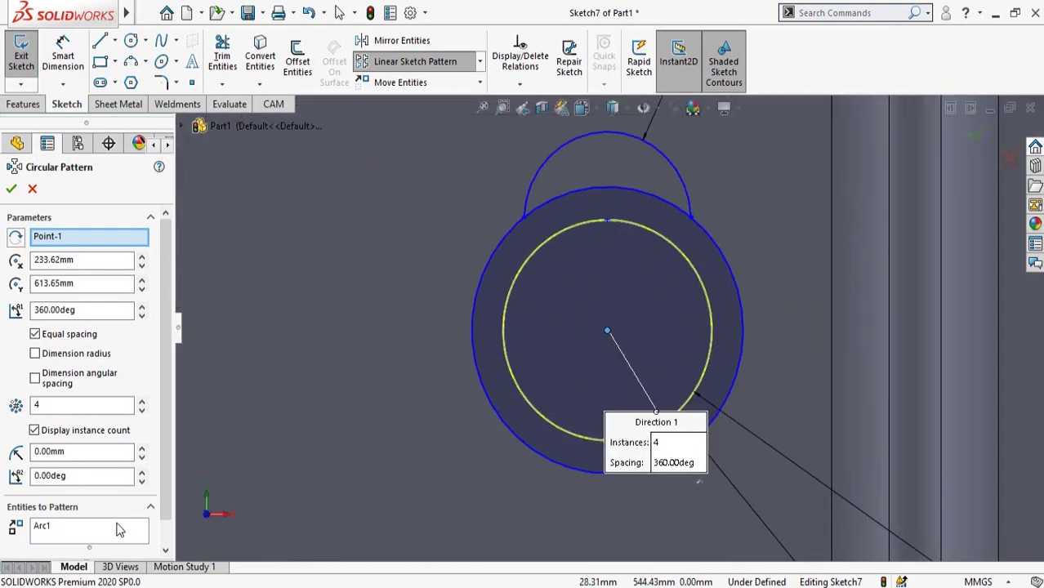
# - Replace the patterned entity with the petal arc and create 5 equally spaced instances over 360 degrees
pyautogui.click(57, 528)
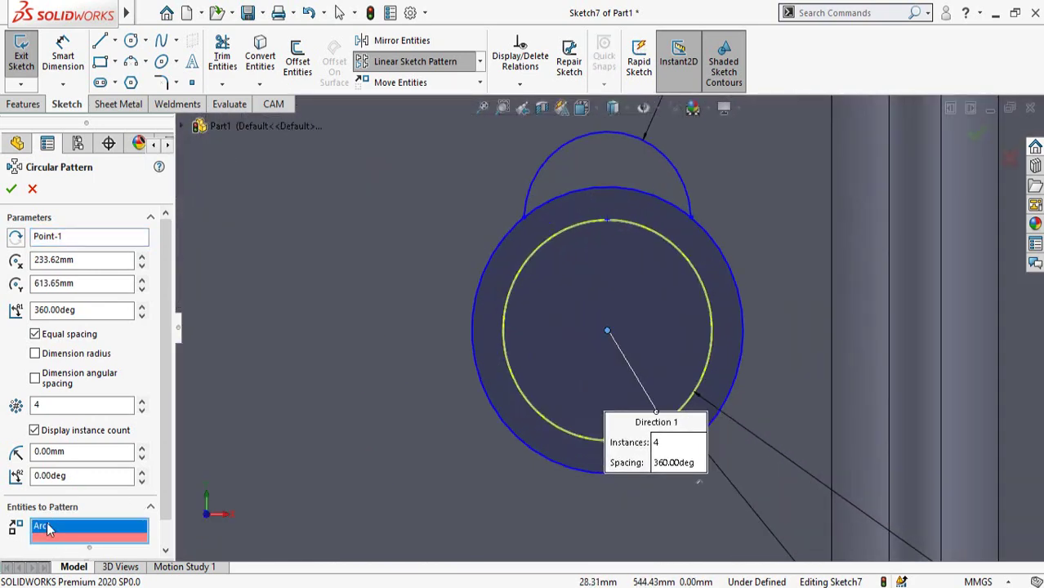
pyautogui.rightClick(66, 529)
pyautogui.click(65, 535)
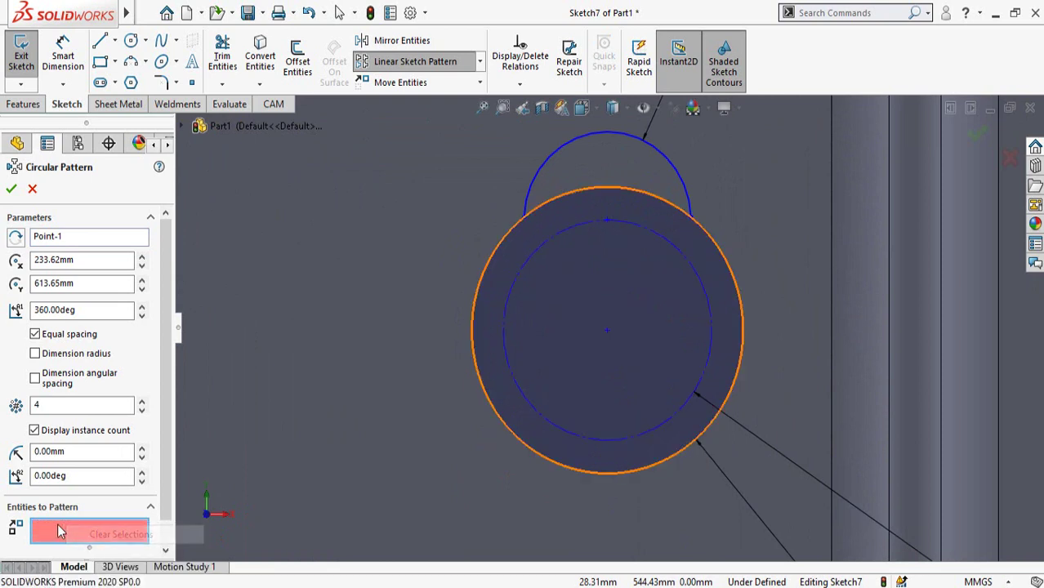
pyautogui.click(531, 201)
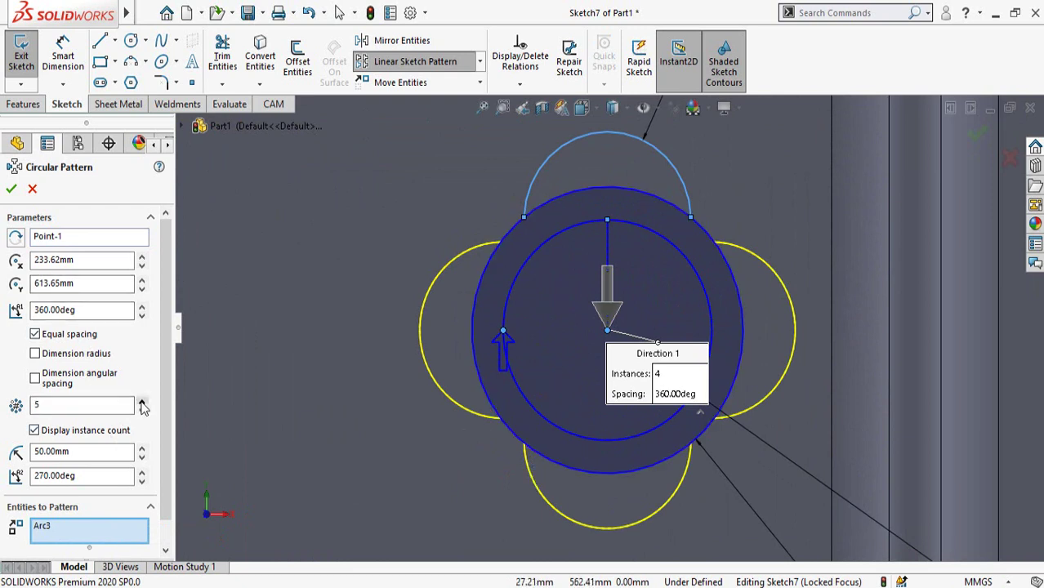
pyautogui.click(11, 191)
# - Set the petal arc's radius to 38 mm so neighbouring petals meet on the 130 mm circle
pyautogui.scroll(2, 592, 314)
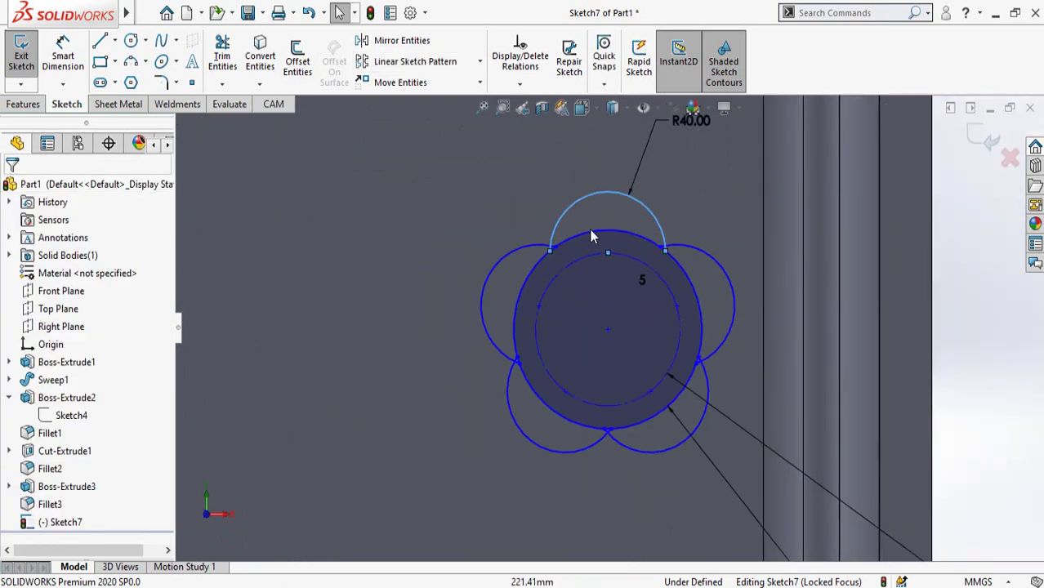
pyautogui.scroll(-4, 572, 239)
pyautogui.scroll(-3, 572, 243)
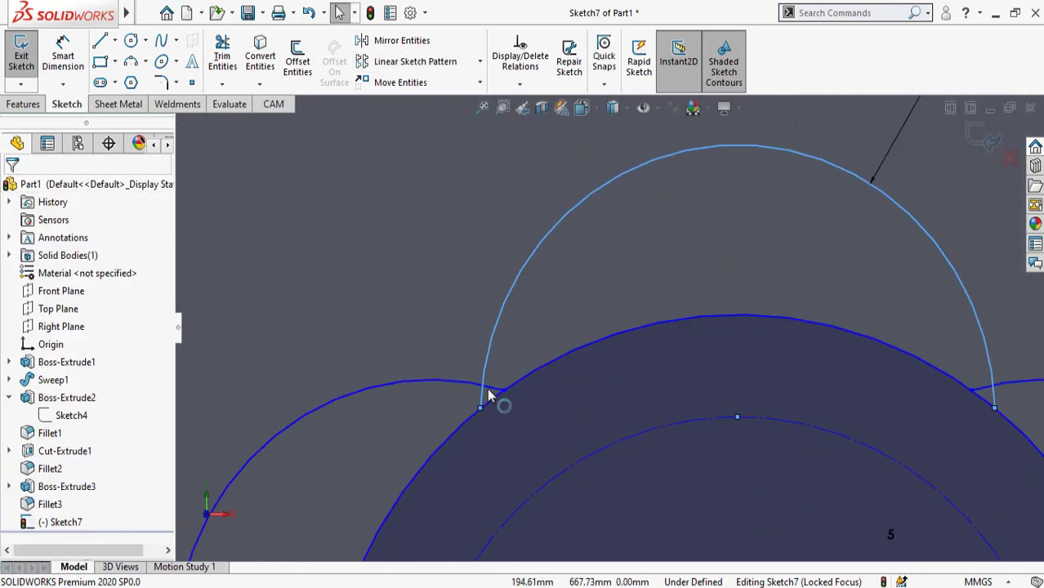
pyautogui.scroll(6, 622, 411)
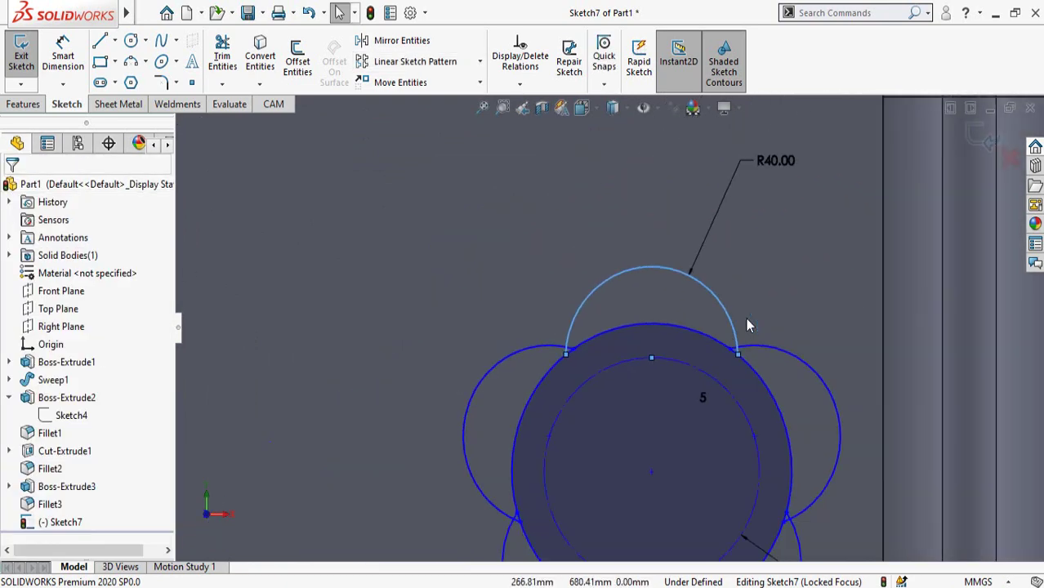
pyautogui.click(722, 214)
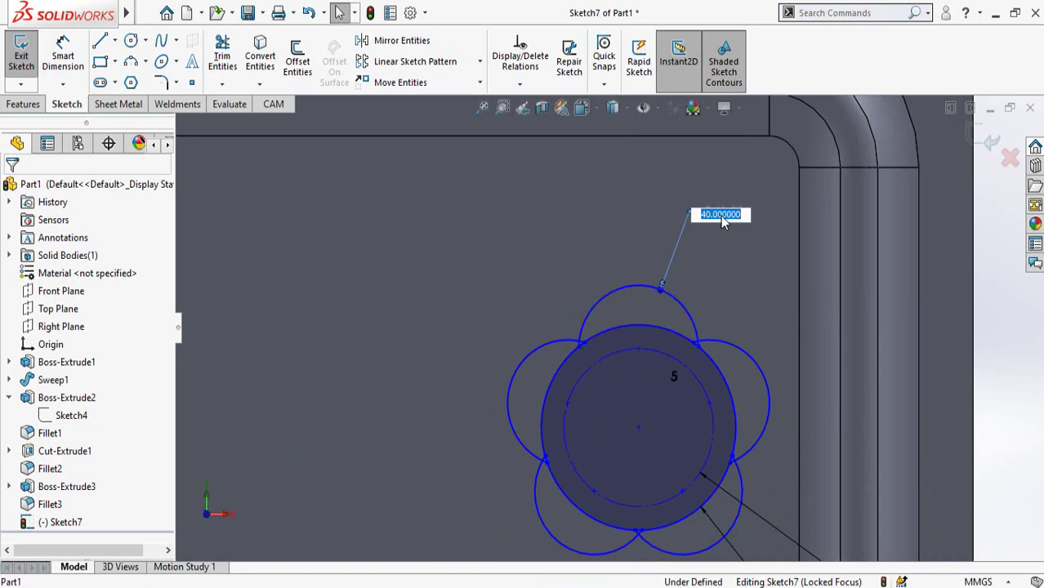
pyautogui.scroll(-5, 605, 360)
pyautogui.scroll(5, 604, 360)
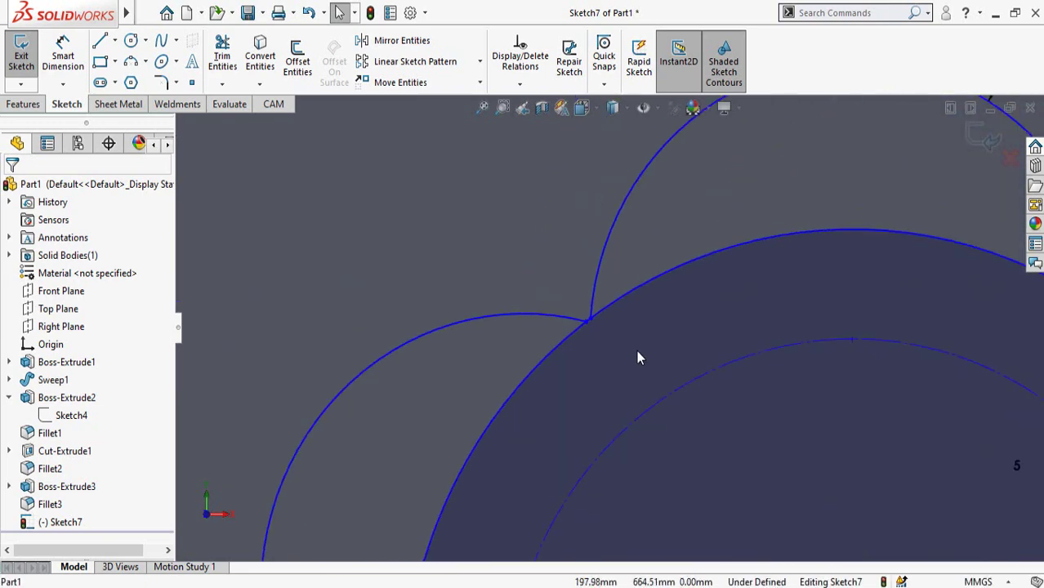
pyautogui.scroll(4, 695, 404)
pyautogui.scroll(-3, 625, 342)
pyautogui.scroll(3, 620, 372)
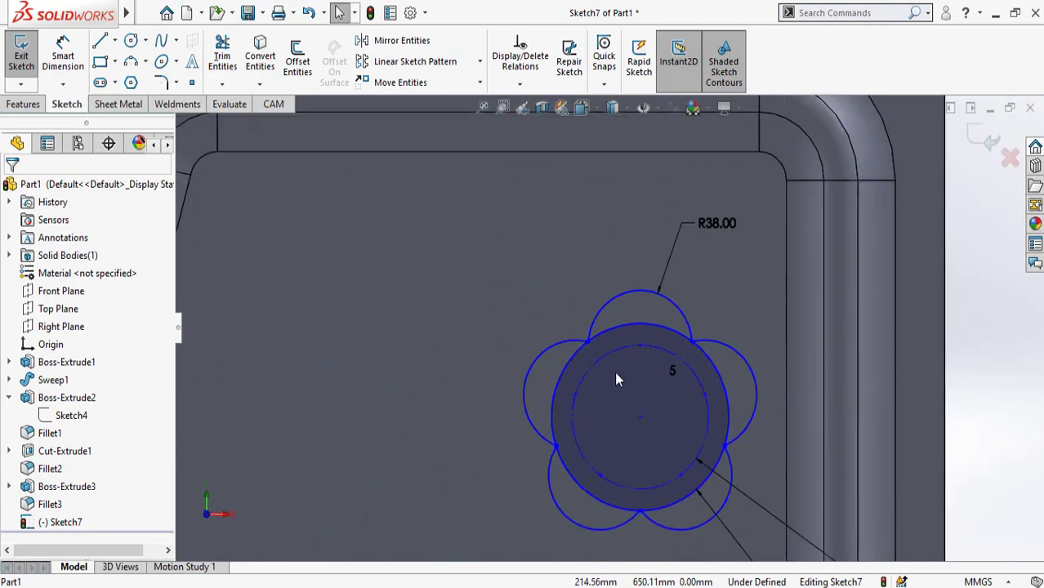
# - Trim away the 130 mm circle segments inside all five petals, leaving a continuous flower outline
pyautogui.click(222, 56)
pyautogui.scroll(-4, 621, 333)
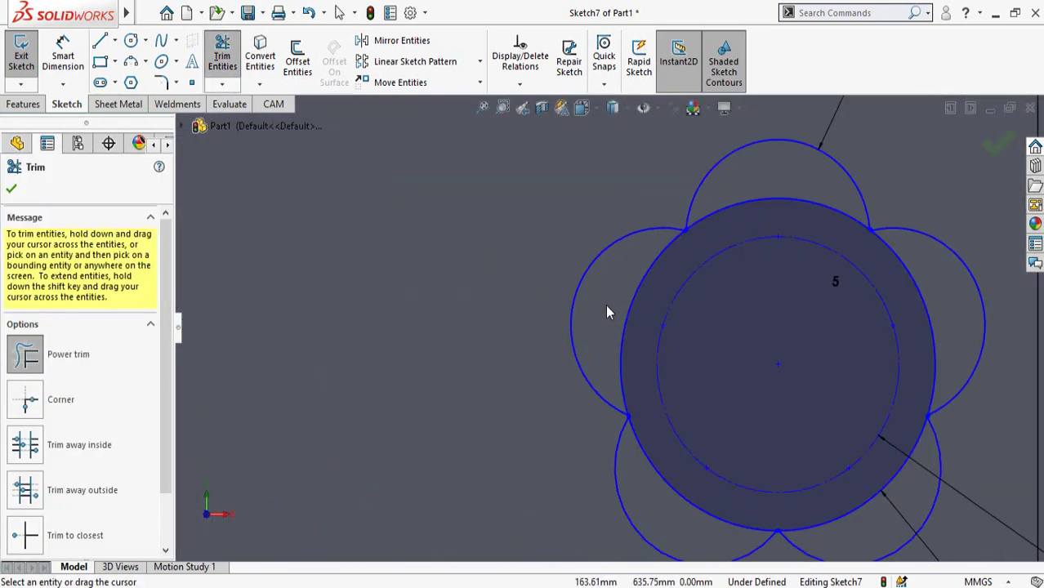
pyautogui.moveTo(609, 307)
pyautogui.mouseDown()
pyautogui.moveTo(637, 314)
pyautogui.moveTo(748, 201)
pyautogui.moveTo(900, 255)
pyautogui.mouseUp()
pyautogui.scroll(3, 863, 424)
pyautogui.scroll(-3, 750, 417)
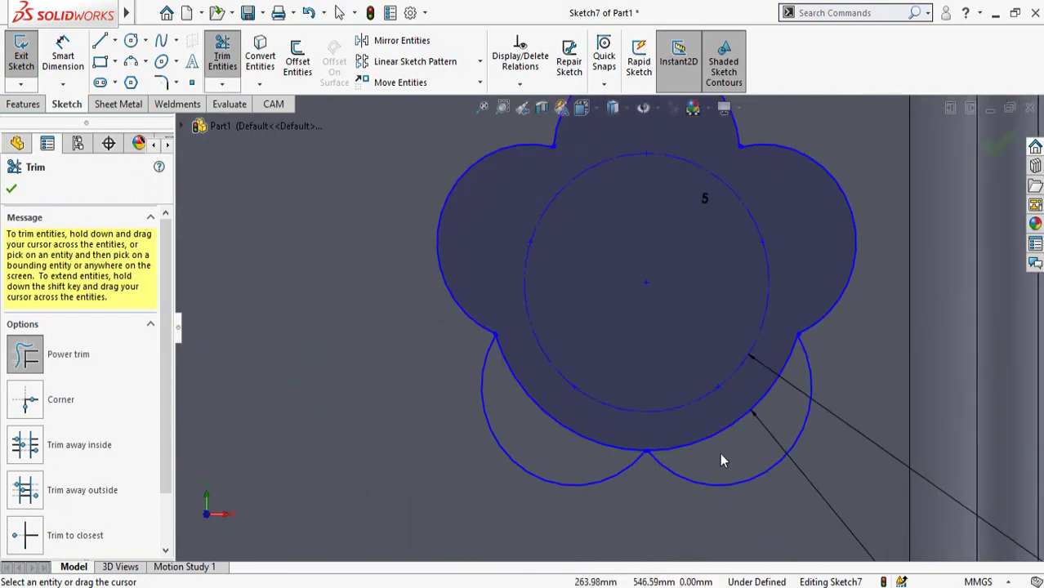
pyautogui.moveTo(719, 461)
pyautogui.mouseDown()
pyautogui.moveTo(559, 452)
pyautogui.moveTo(596, 455)
pyautogui.mouseUp()
pyautogui.scroll(6, 596, 455)
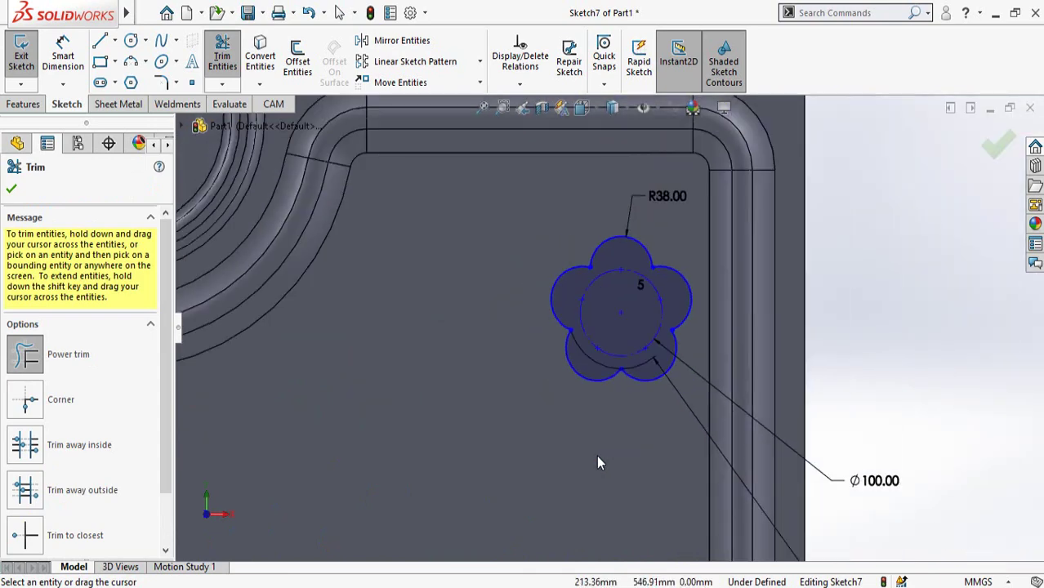
pyautogui.scroll(-1, 596, 455)
pyautogui.press('Escape')
# - Convert the 100 mm construction circle inside the flower back to normal sketch geometry
pyautogui.click(590, 357)
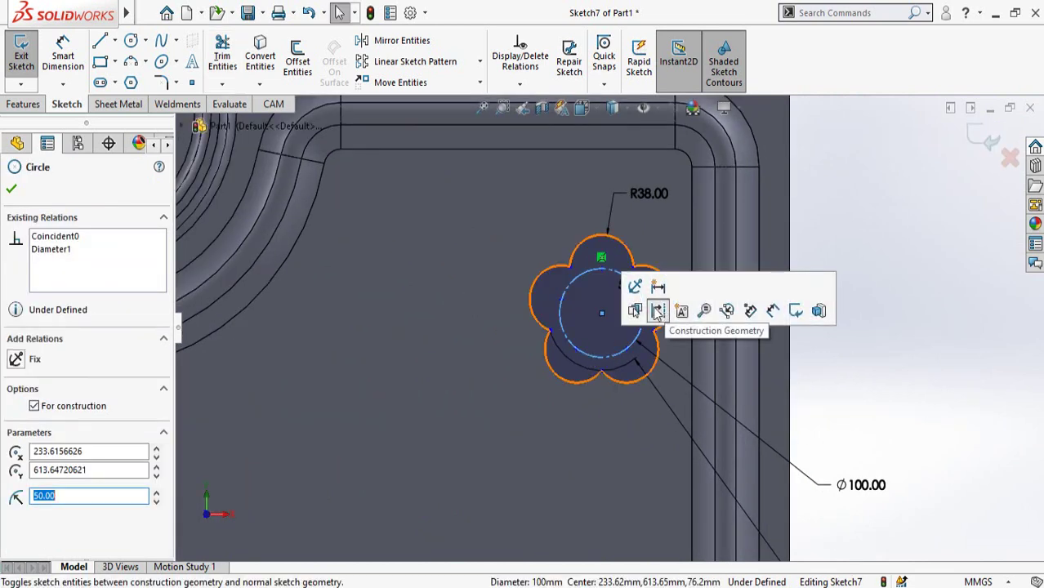
pyautogui.click(657, 311)
pyautogui.scroll(1, 615, 347)
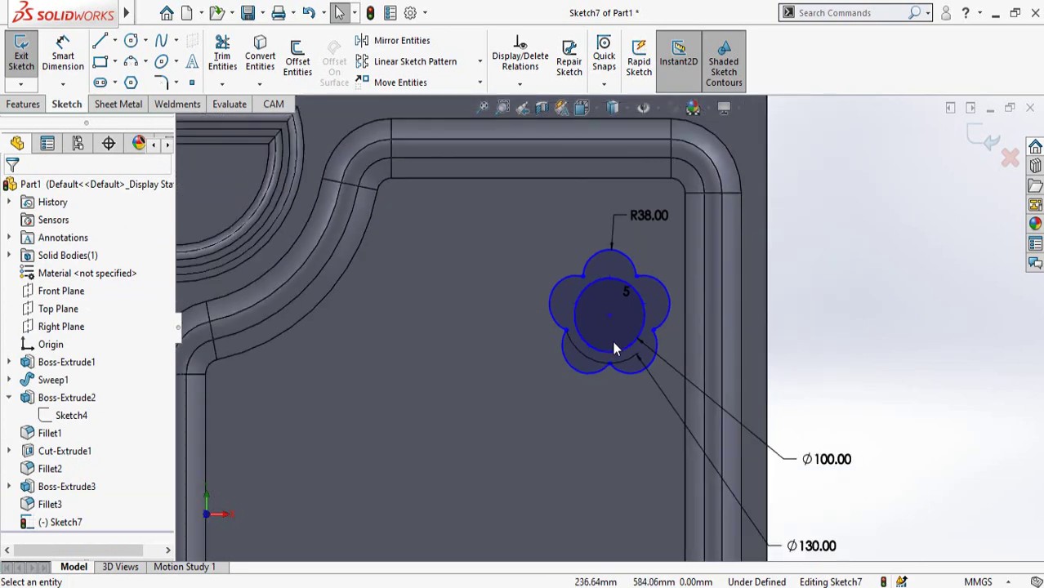
# - Dimension the flower's centre 100 mm below the upper inner edge of the border molding
pyautogui.scroll(2, 613, 343)
pyautogui.moveTo(839, 252); pyautogui.dragTo(800, 181, button='right')
pyautogui.scroll(-2, 611, 269)
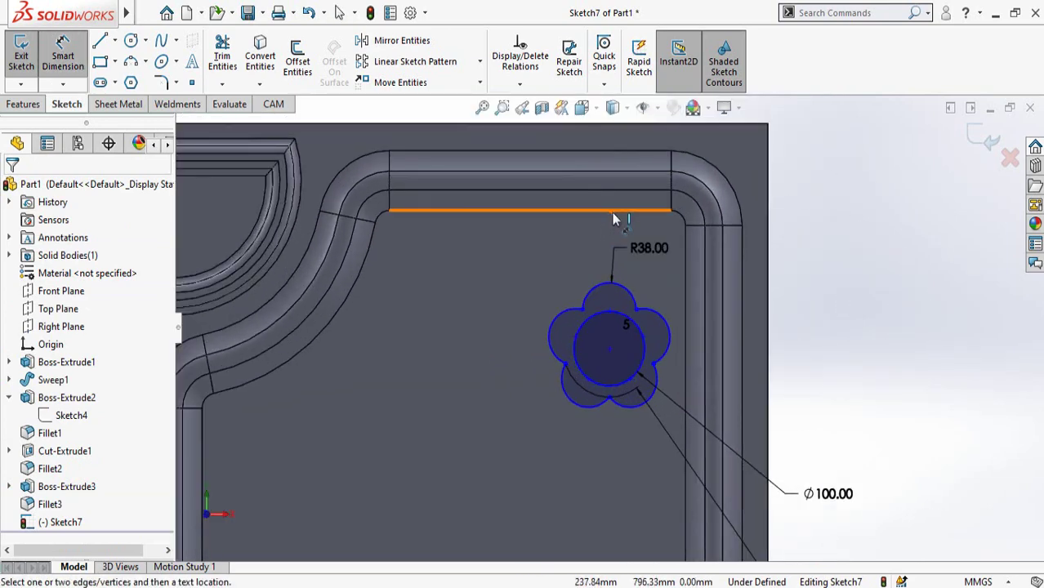
pyautogui.click(615, 212)
pyautogui.click(609, 315)
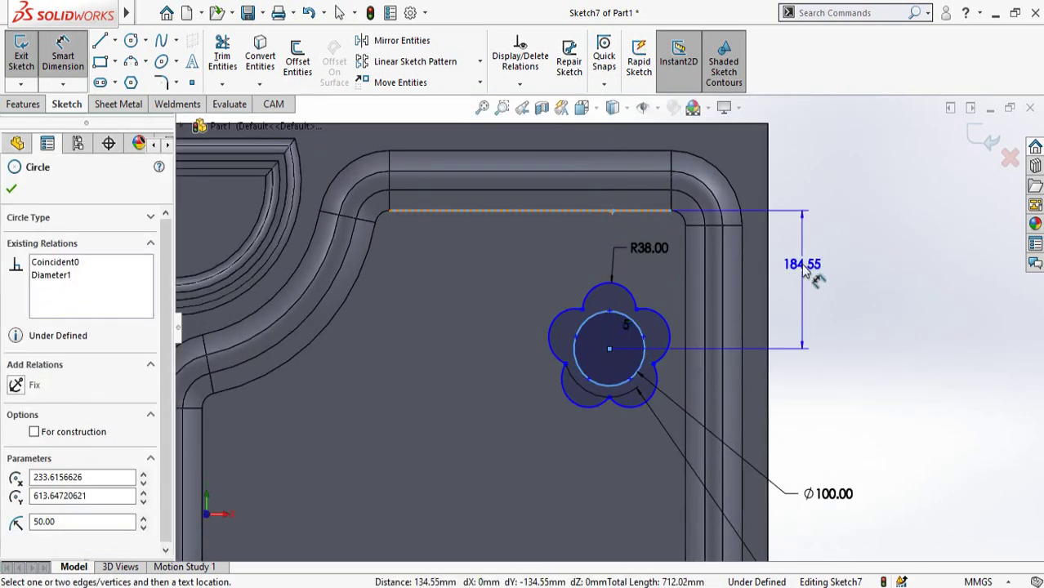
pyautogui.click(804, 269)
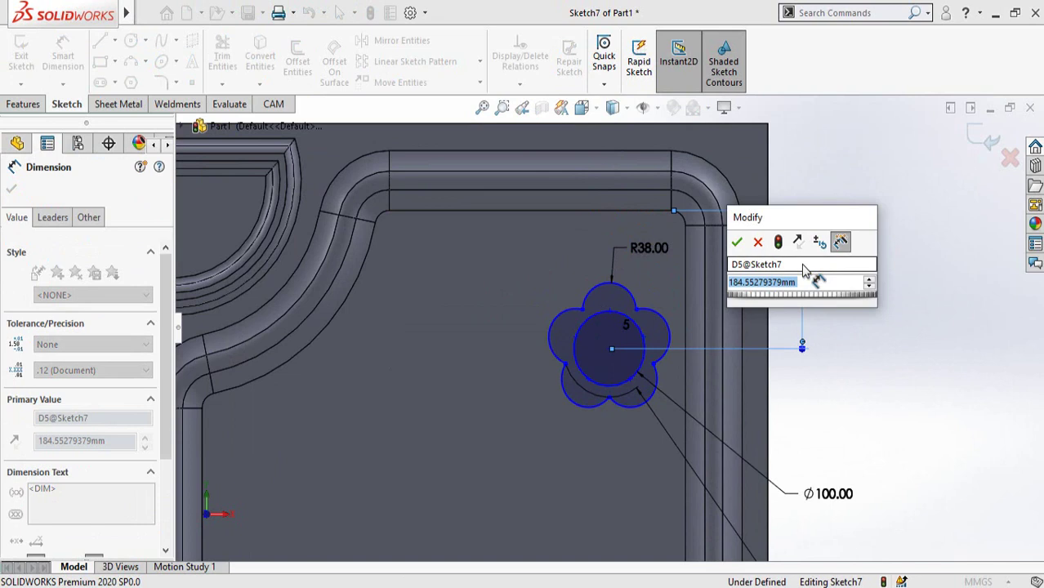
pyautogui.write('100')
pyautogui.press('Return')
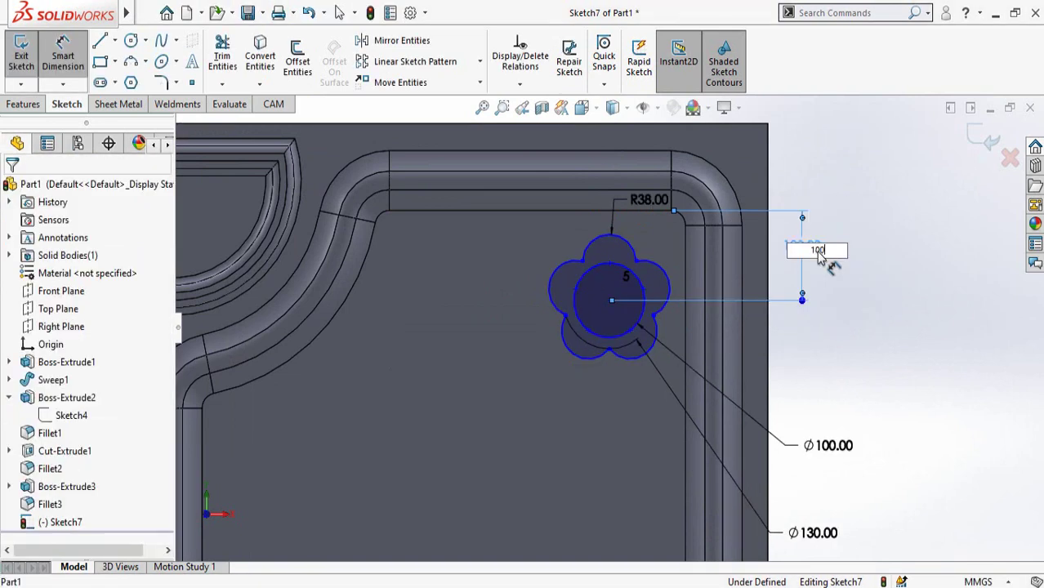
# - Dimension the flower's centre 100 mm horizontally from the adjacent vertical inner edge of the border molding
pyautogui.scroll(-2, 582, 283)
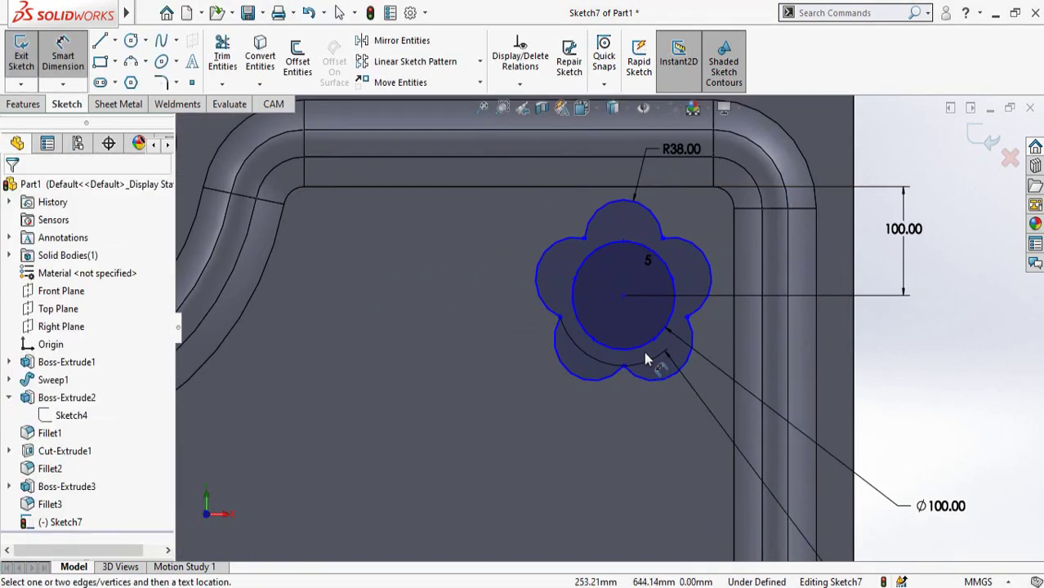
pyautogui.click(672, 348)
pyautogui.click(733, 344)
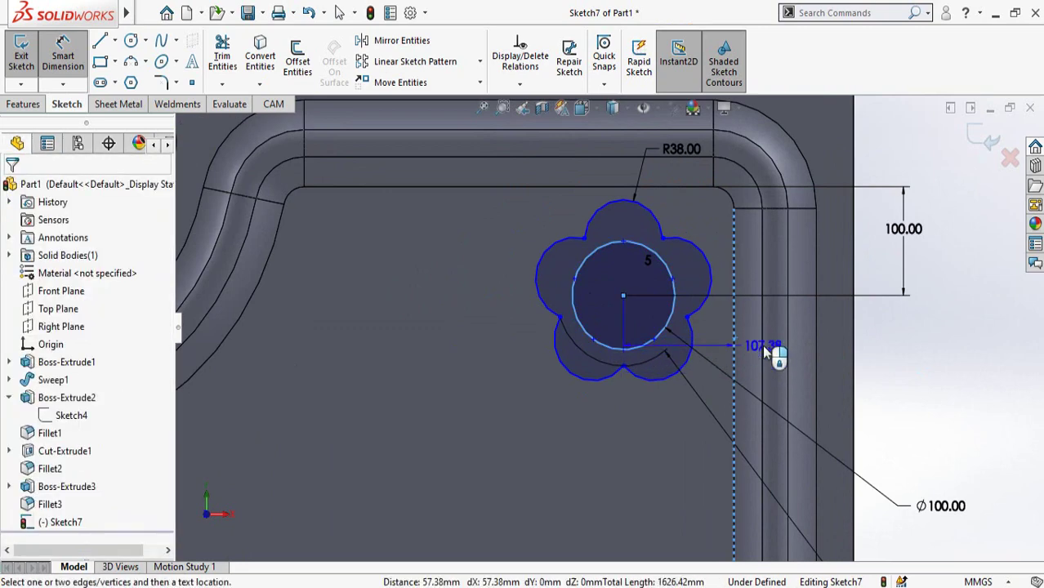
pyautogui.scroll(3, 824, 359)
pyautogui.click(824, 358)
pyautogui.write('100')
pyautogui.press('Return')
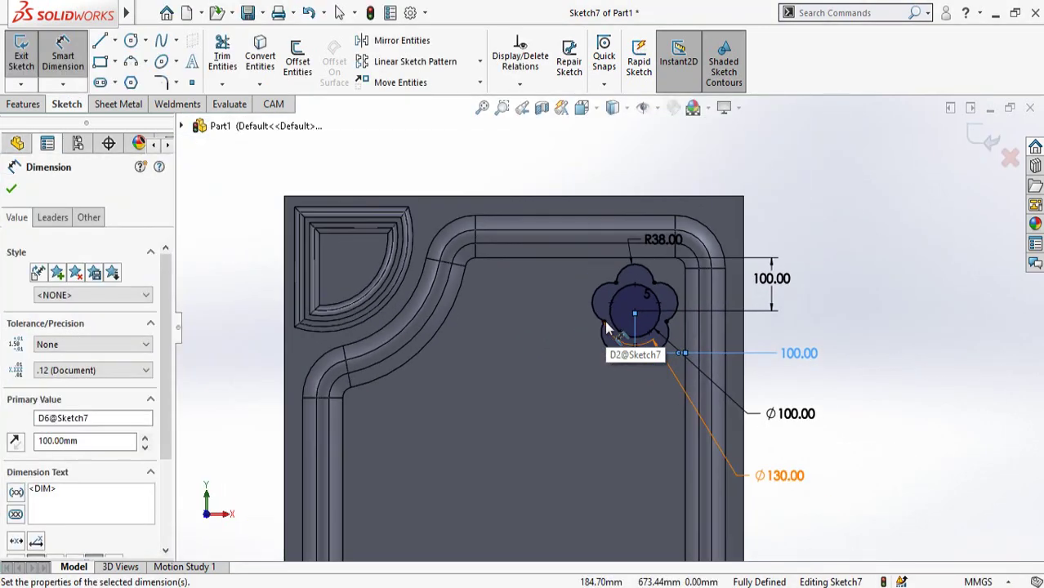
# - Set up a 20 mm blind boss extrusion of the flower ring around the central circle, merged with the panel
pyautogui.click(25, 104)
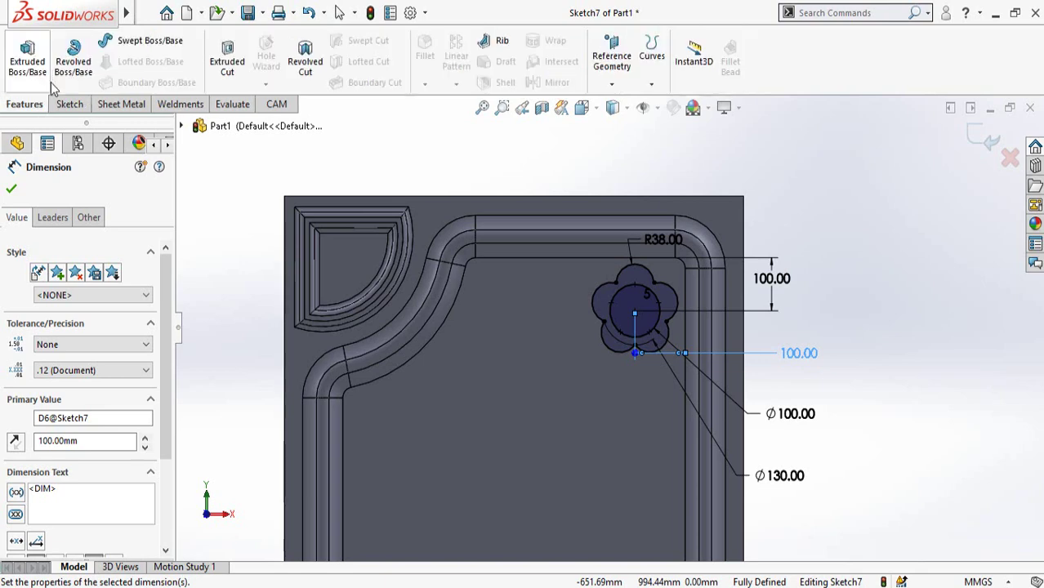
pyautogui.click(28, 65)
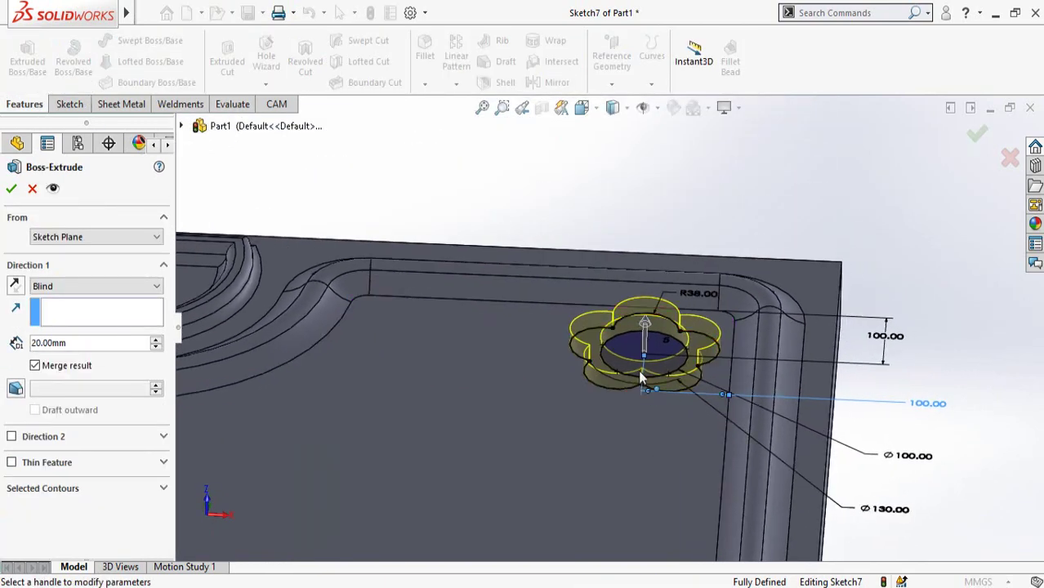
pyautogui.moveTo(640, 395)
pyautogui.mouseDown(button='middle')
pyautogui.moveTo(640, 348)
pyautogui.moveTo(624, 385)
pyautogui.mouseUp(button='middle')
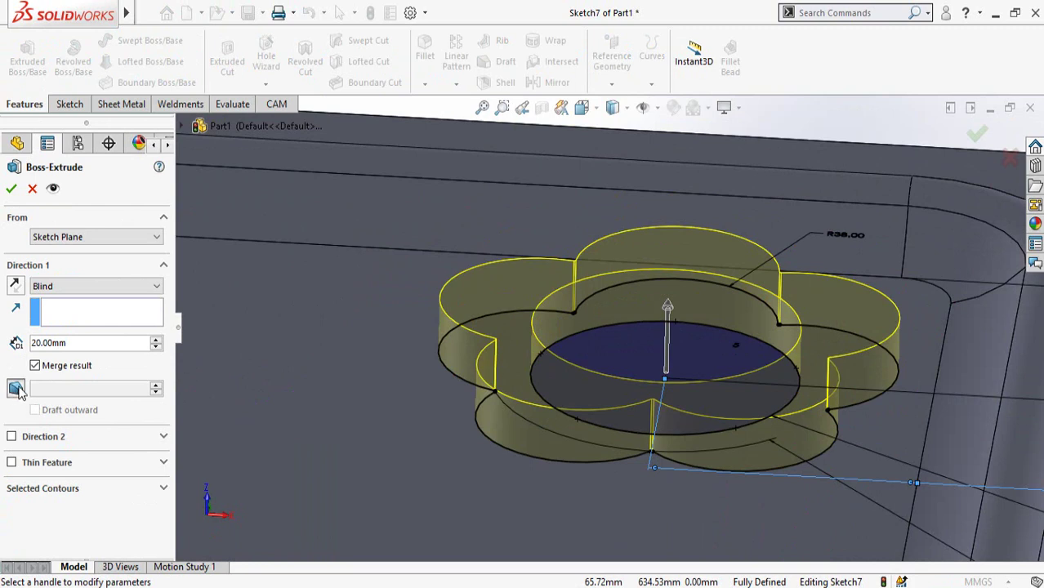
# - Add a 19° inward draft to the flower ring's 20 mm boss extrusion and complete the feature
pyautogui.click(16, 389)
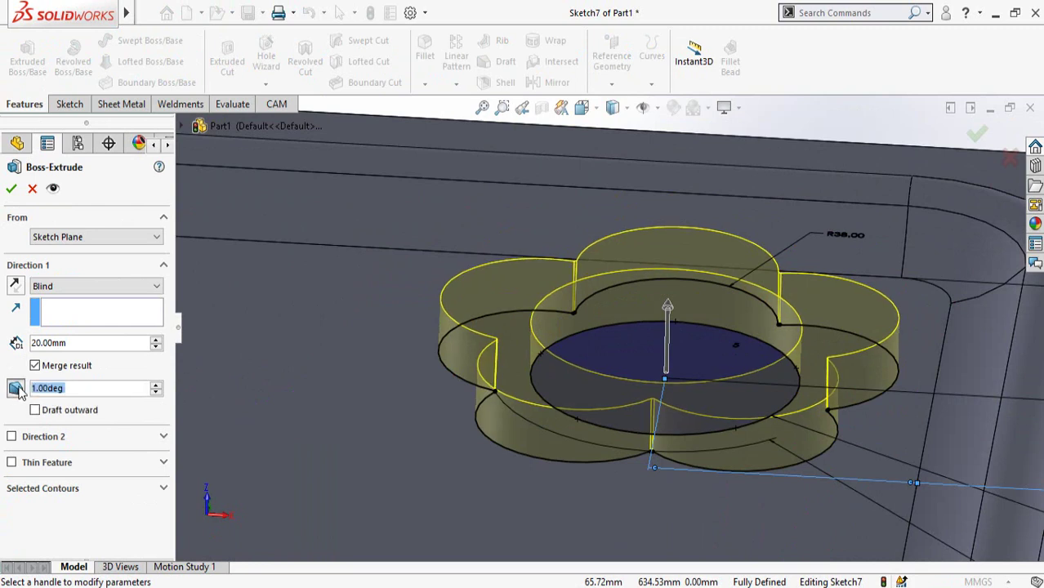
pyautogui.click(155, 384)
pyautogui.click(155, 384)
pyautogui.click(156, 384)
pyautogui.click(155, 384)
pyautogui.click(155, 384)
pyautogui.click(155, 384)
pyautogui.click(156, 384)
pyautogui.click(155, 384)
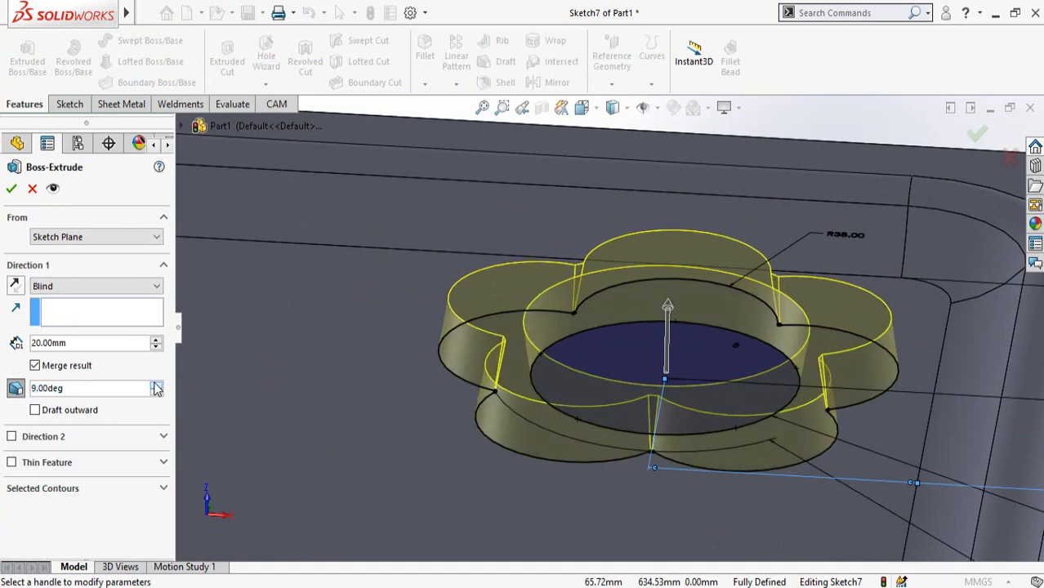
pyautogui.click(155, 384)
pyautogui.click(155, 384)
pyautogui.click(156, 384)
pyautogui.click(156, 383)
pyautogui.click(156, 384)
pyautogui.click(155, 384)
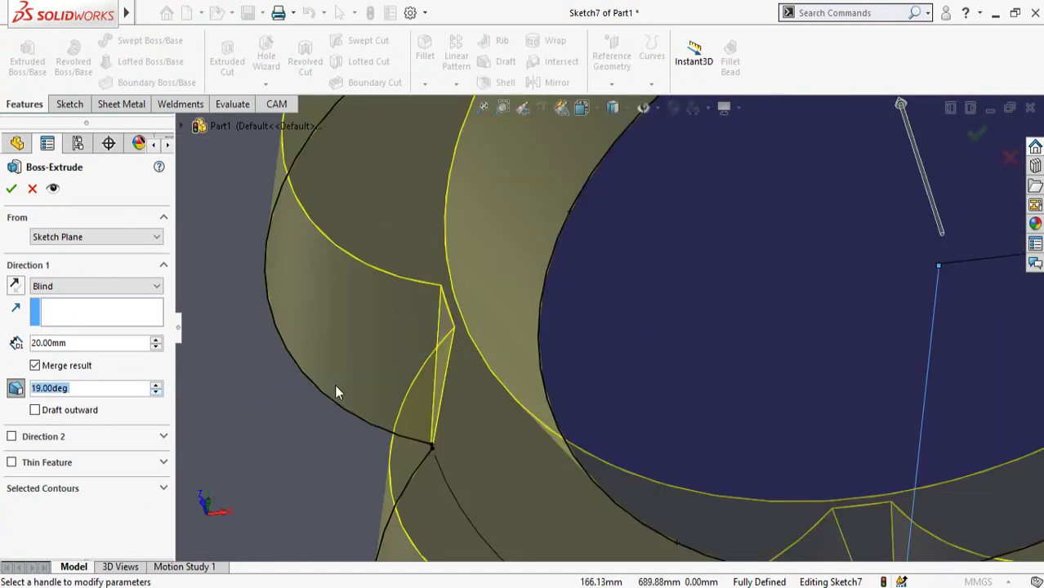
pyautogui.scroll(1, 540, 369)
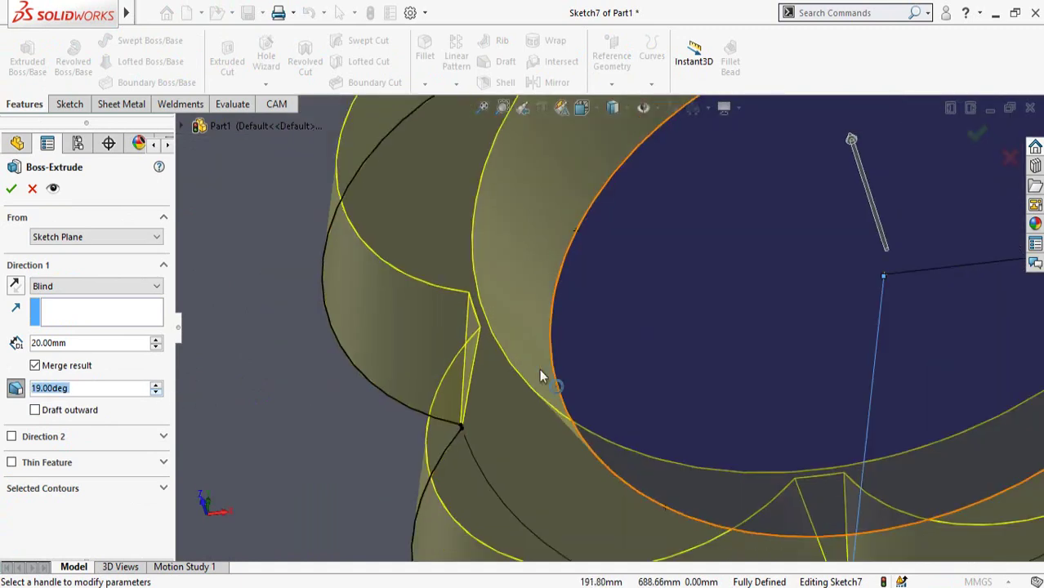
pyautogui.scroll(5, 539, 375)
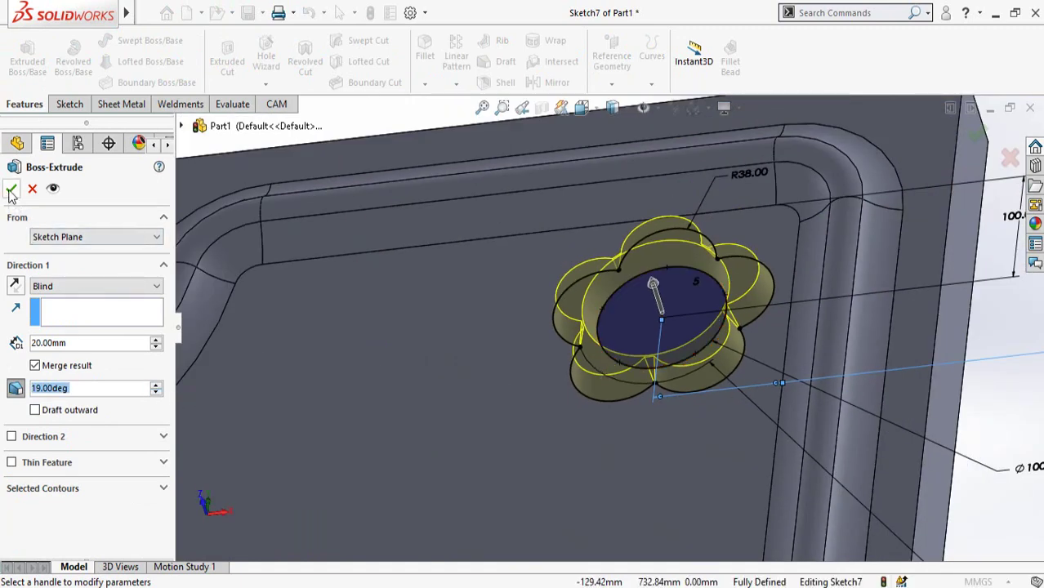
pyautogui.click(12, 189)
# - Fillet the flower's central recess floor and the base and upper outer edges of all five petals with a 10 mm radius
pyautogui.moveTo(658, 326); pyautogui.dragTo(915, 334, button='middle')
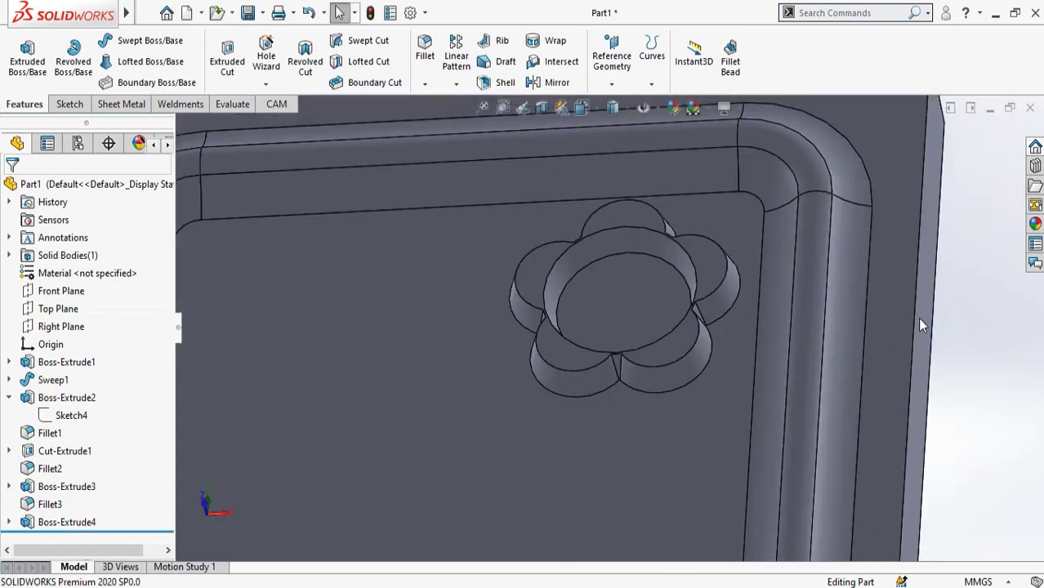
pyautogui.click(431, 67)
pyautogui.click(611, 305)
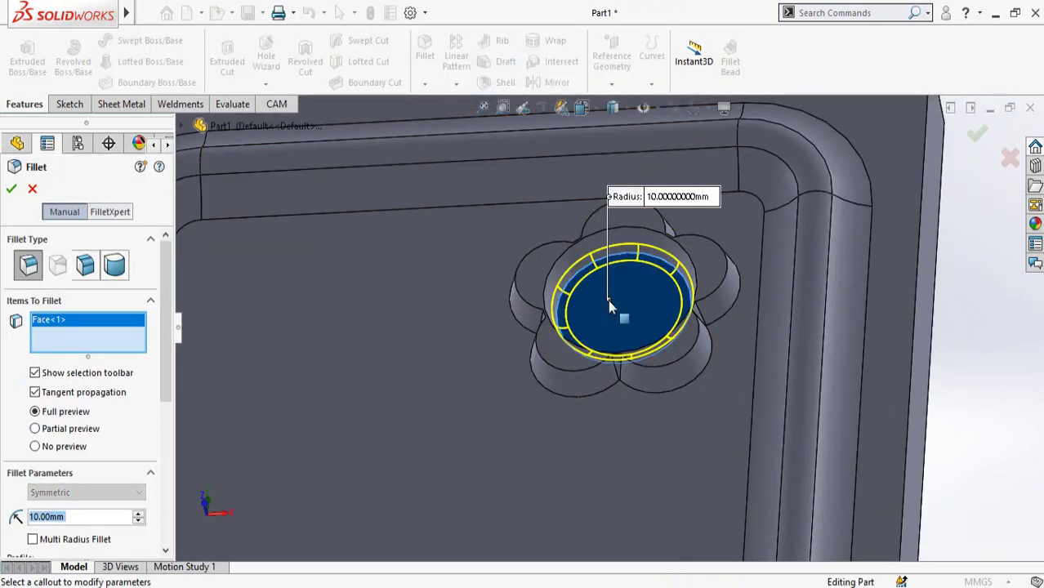
pyautogui.scroll(-5, 611, 305)
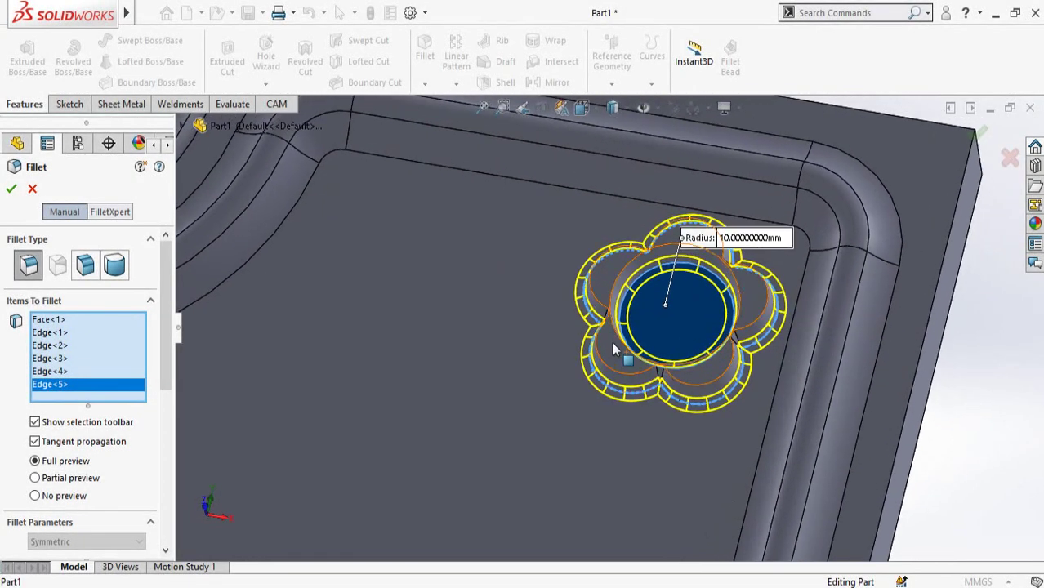
pyautogui.scroll(-3, 613, 350)
pyautogui.click(629, 413)
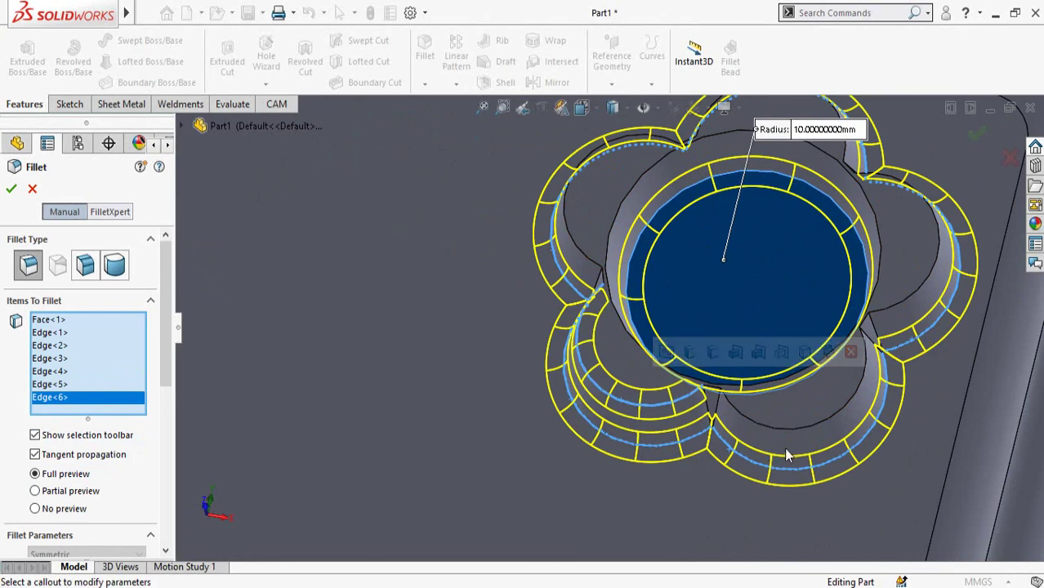
pyautogui.click(887, 418)
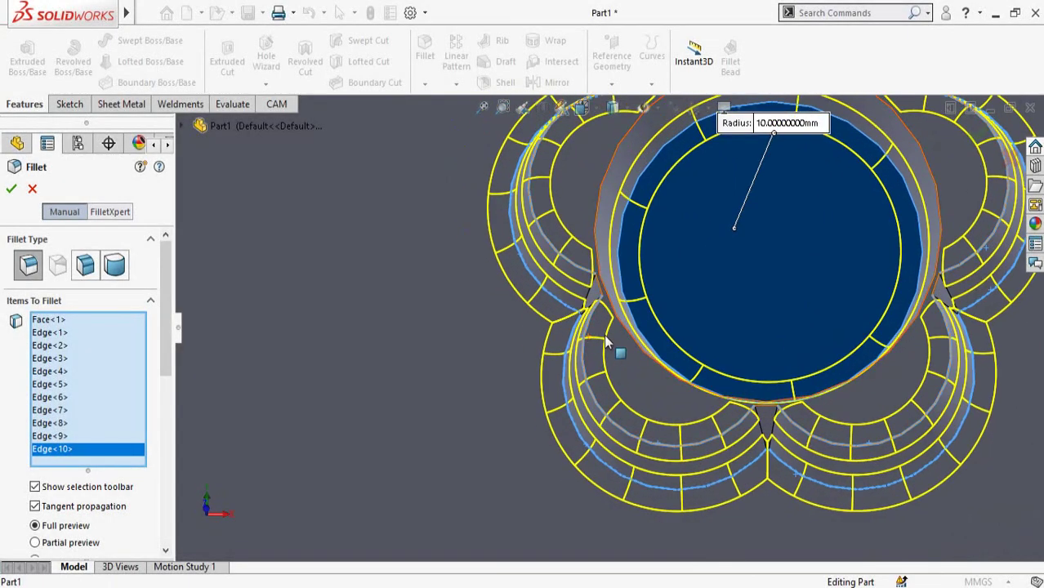
pyautogui.scroll(5, 607, 343)
pyautogui.scroll(-2, 669, 270)
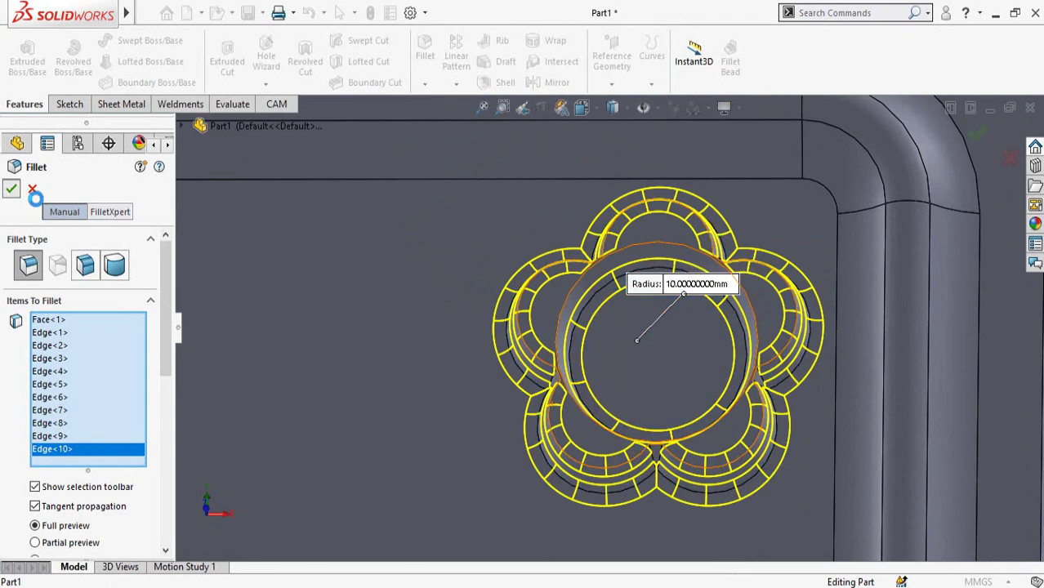
pyautogui.click(33, 190)
# - Start a sketch on the flower's central recess floor and draw a concentric circle about 25 mm in diameter
pyautogui.scroll(8, 629, 408)
pyautogui.scroll(-5, 639, 366)
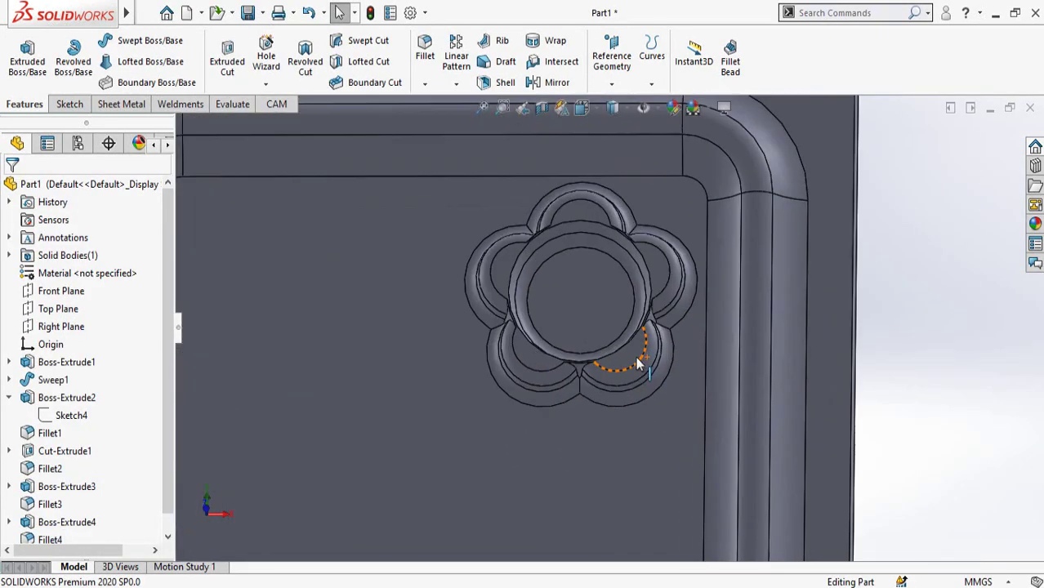
pyautogui.moveTo(535, 351); pyautogui.dragTo(549, 398, button='middle')
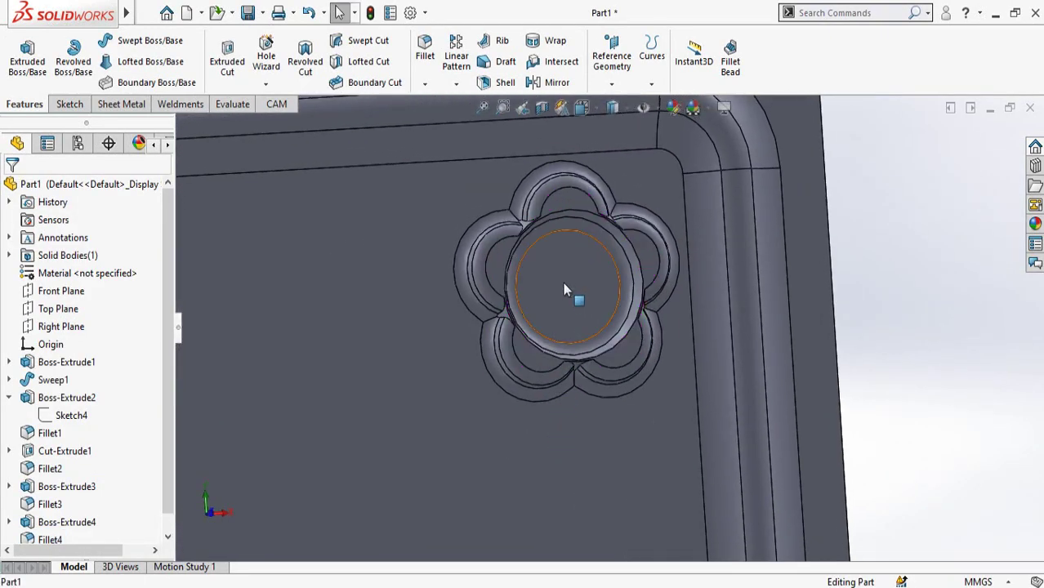
pyautogui.click(564, 285)
pyautogui.click(633, 235)
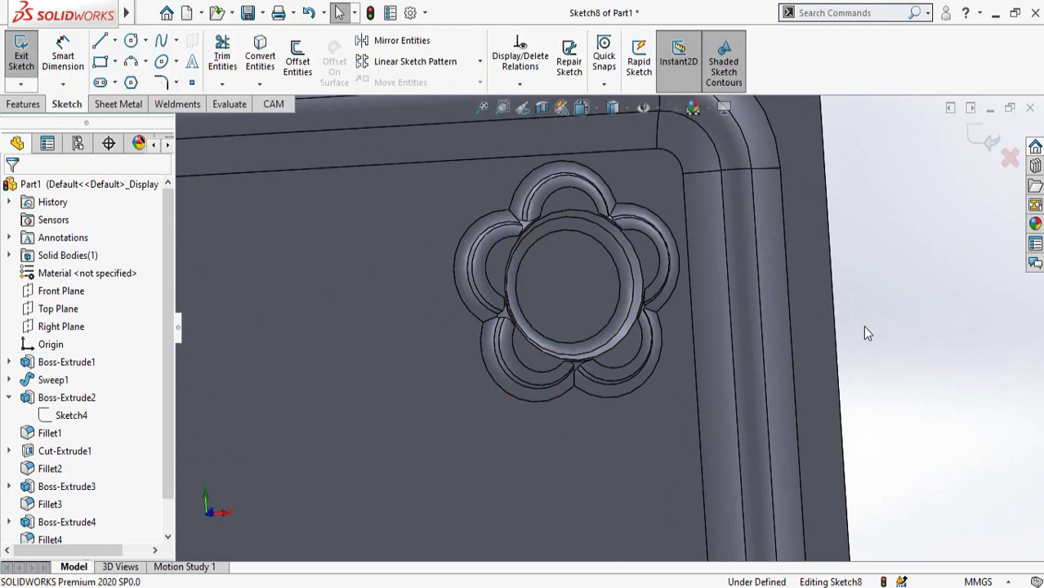
pyautogui.scroll(-8, 674, 241)
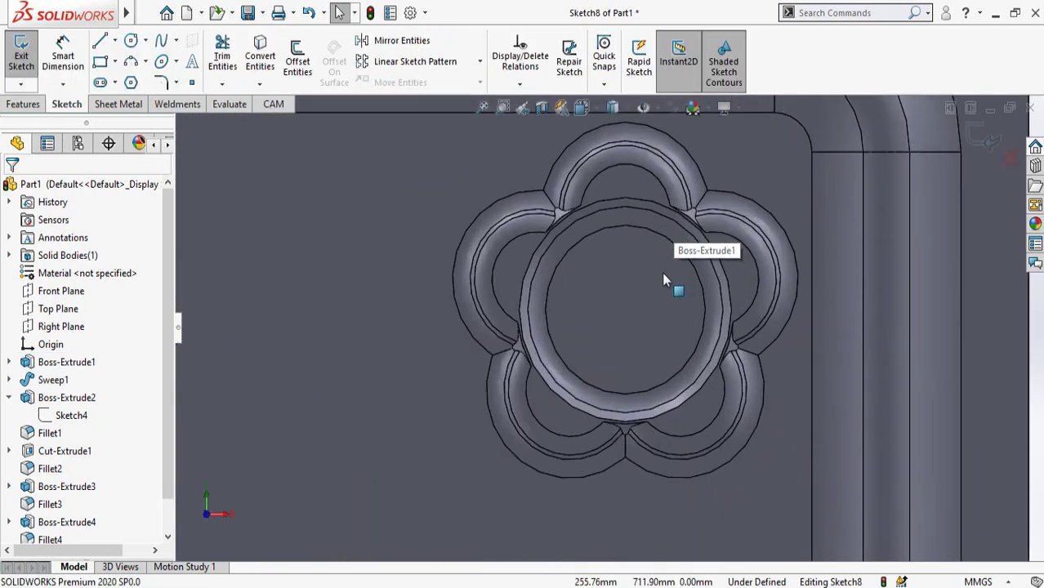
pyautogui.moveTo(633, 287); pyautogui.dragTo(634, 394, button='right')
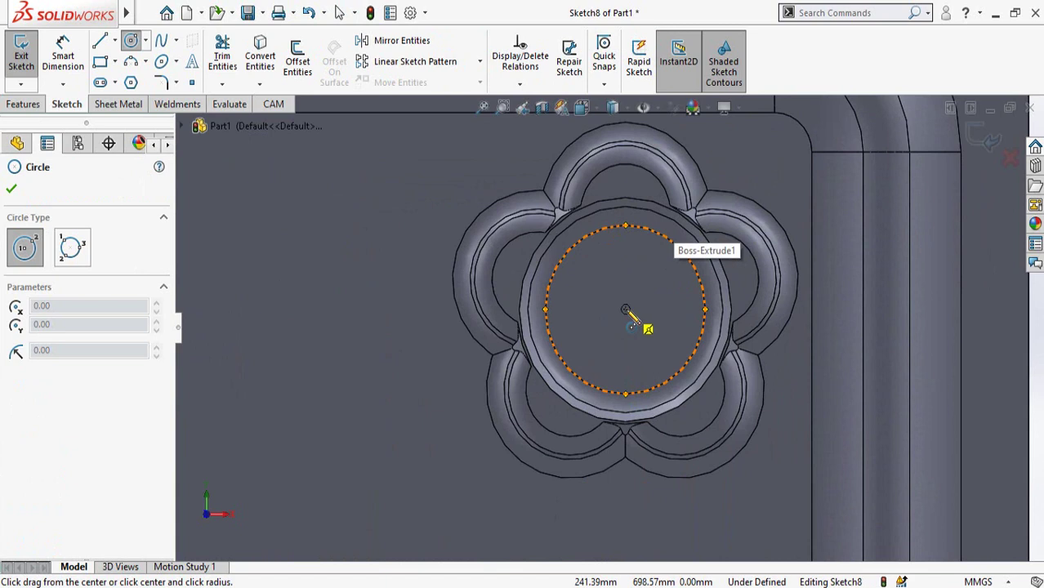
pyautogui.click(626, 309)
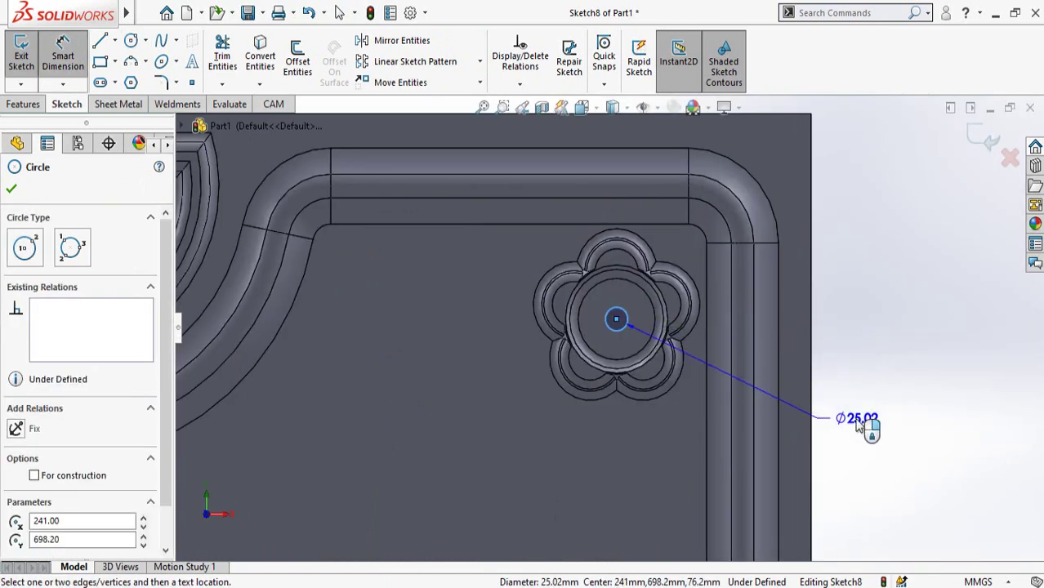
# - Dimension the circle at the flower's centre to a 50 mm diameter
pyautogui.click(858, 424)
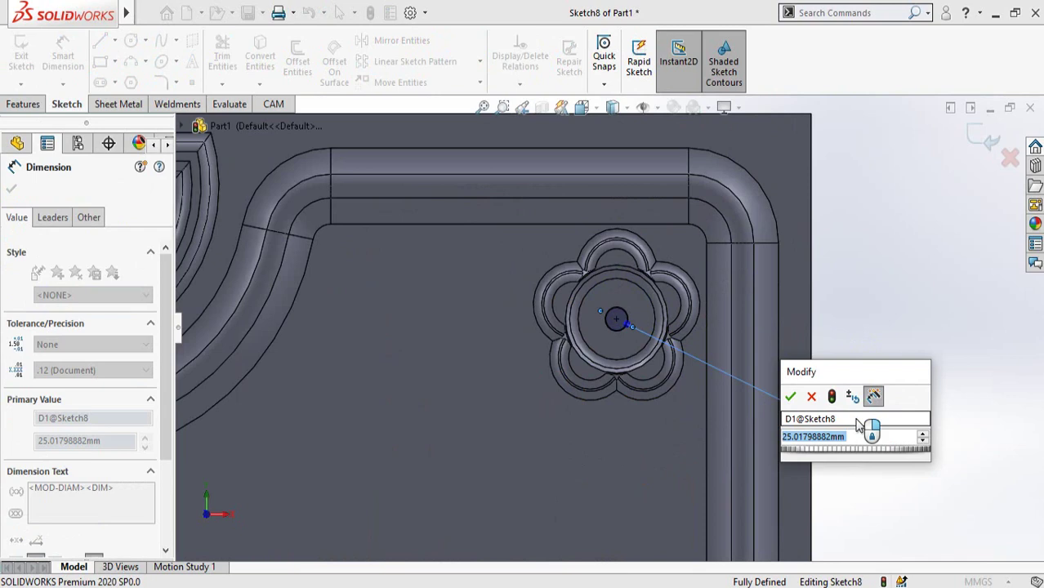
pyautogui.write('50')
pyautogui.press('Return')
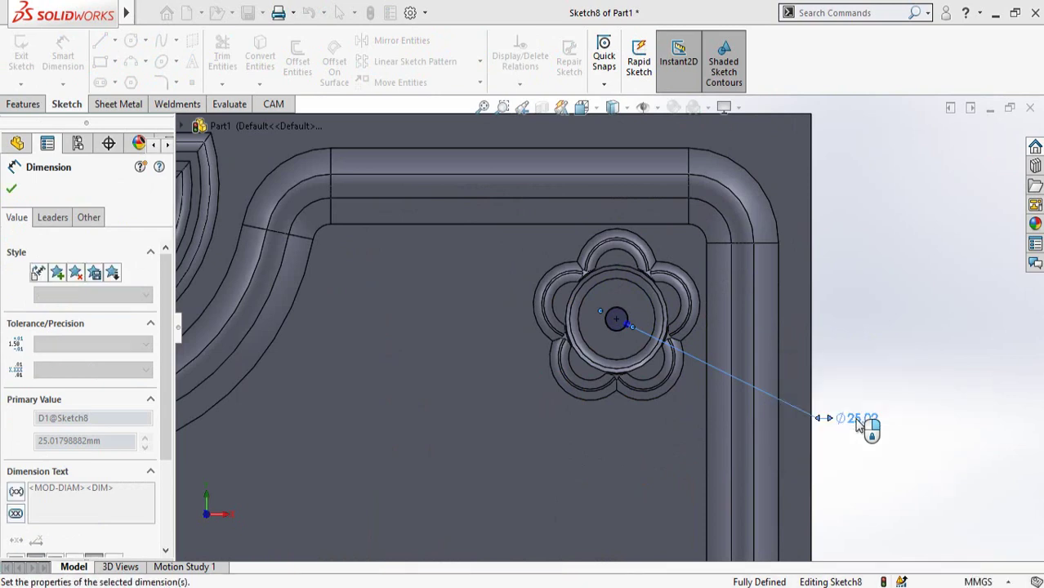
pyautogui.scroll(-3, 615, 327)
pyautogui.press('Escape')
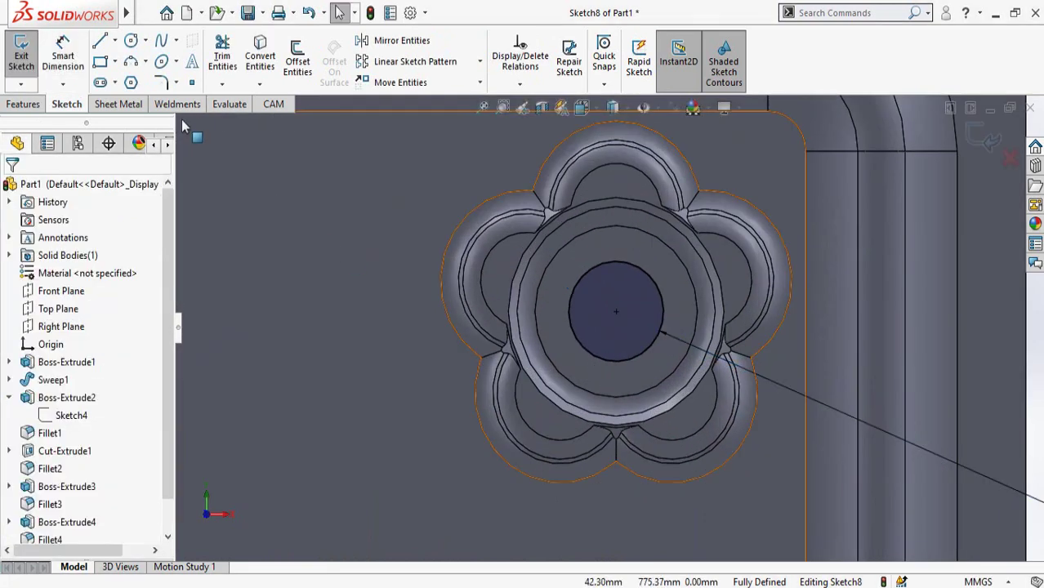
# - Extrude the central circle as a 20 mm blind boss merged with the panel
pyautogui.click(23, 104)
pyautogui.click(27, 58)
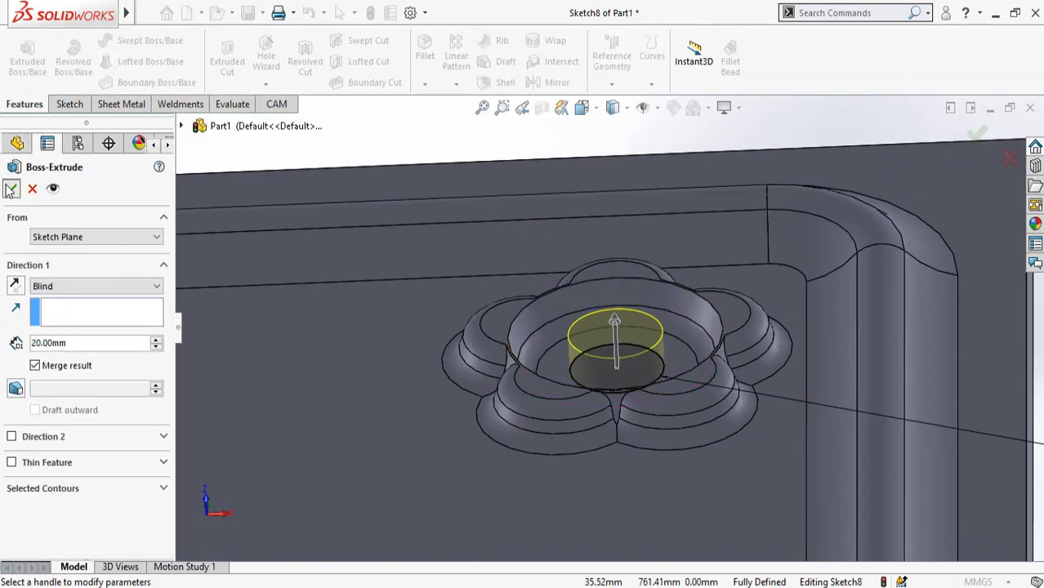
pyautogui.click(10, 189)
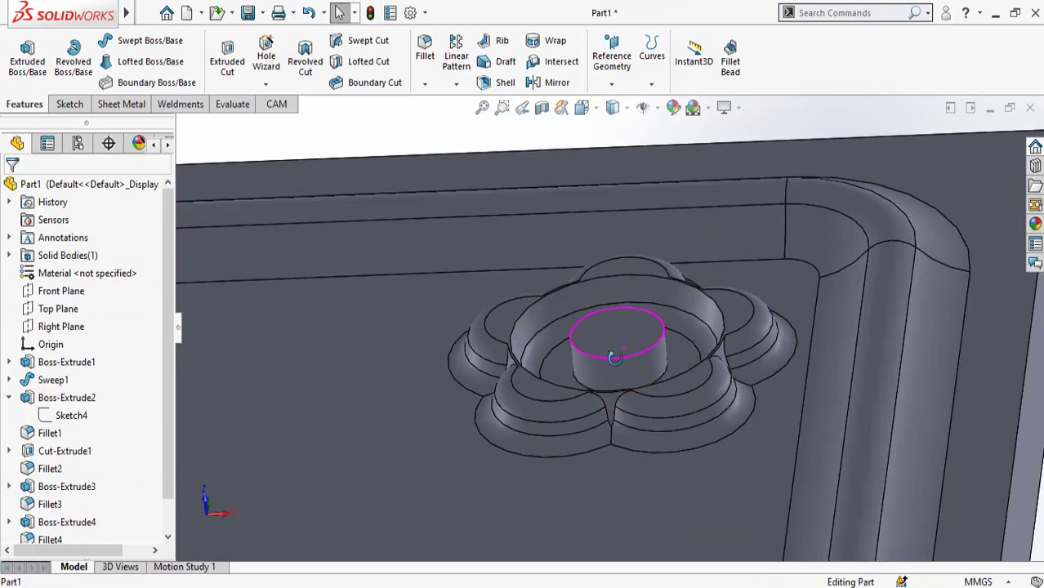
# - Edit the flower's central boss extrusion to add a 28° inward draft
pyautogui.click(618, 377)
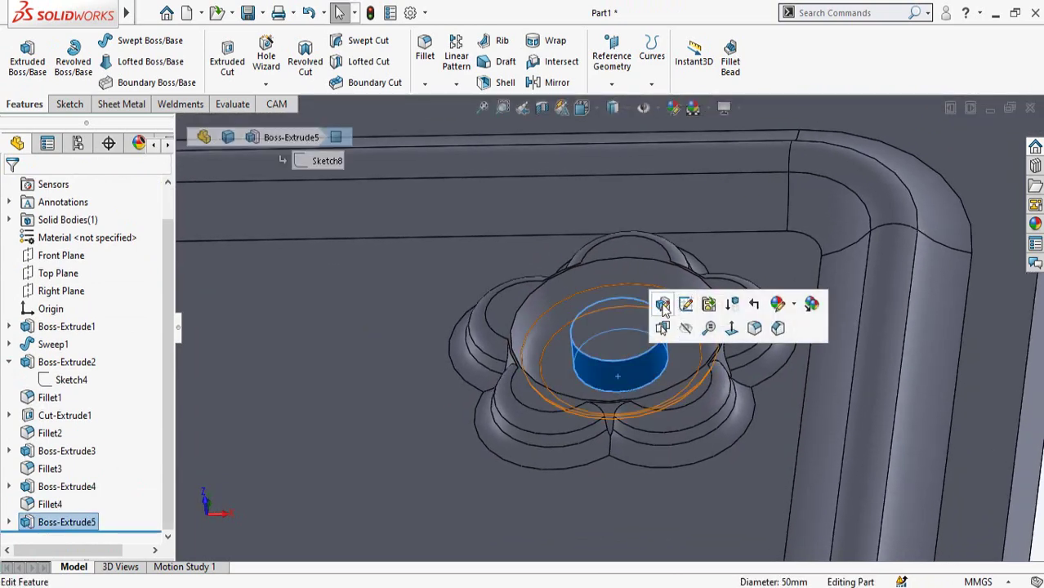
pyautogui.scroll(3, 890, 418)
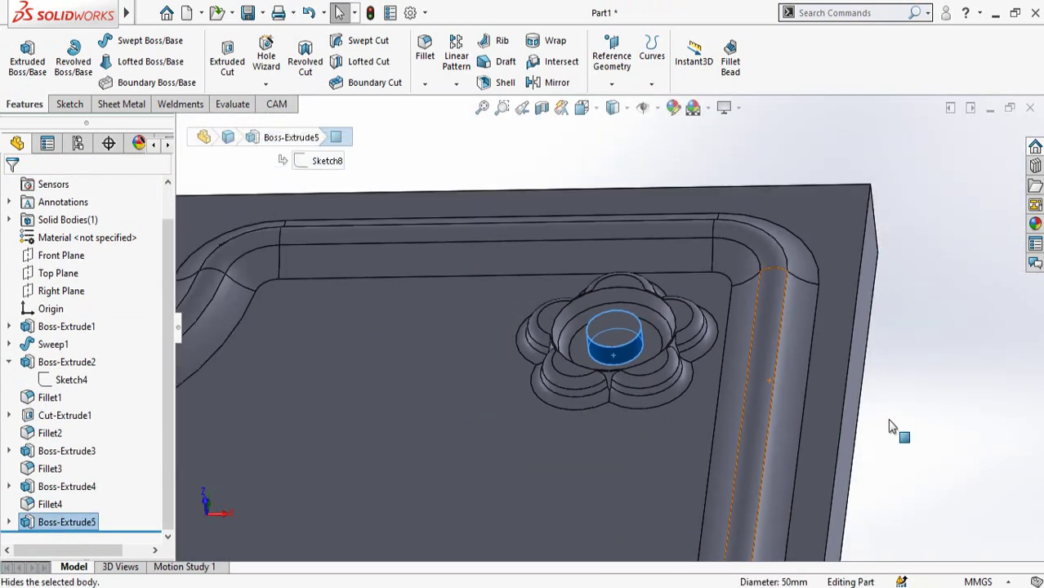
pyautogui.click(966, 409)
pyautogui.scroll(-3, 535, 350)
pyautogui.click(668, 352)
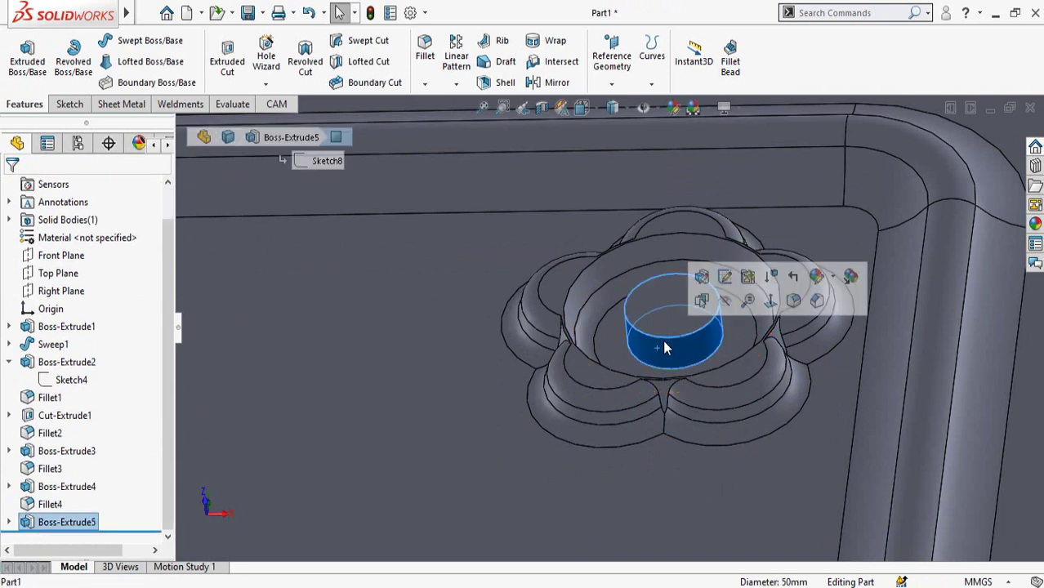
pyautogui.click(702, 278)
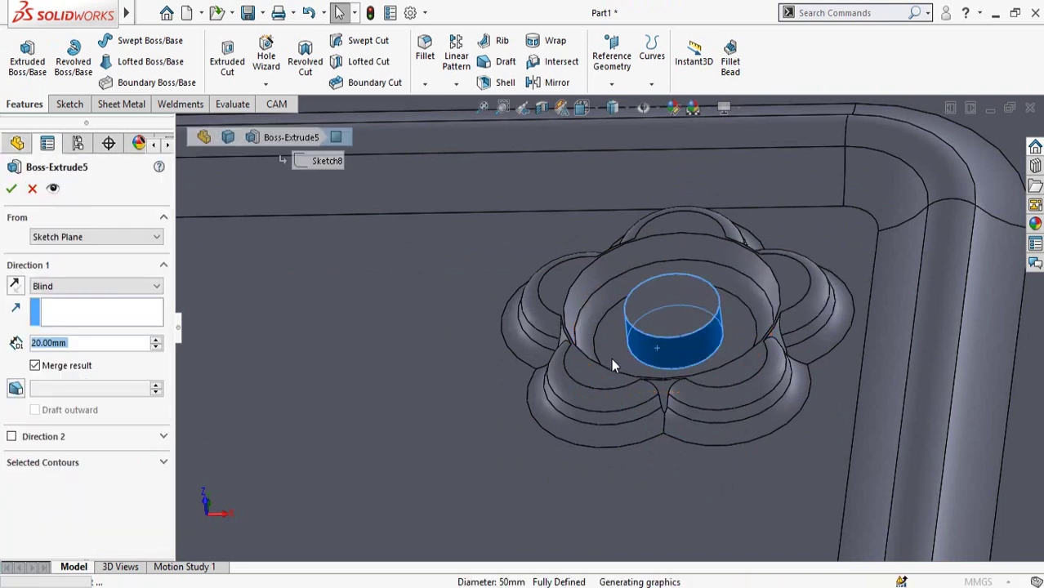
pyautogui.click(16, 389)
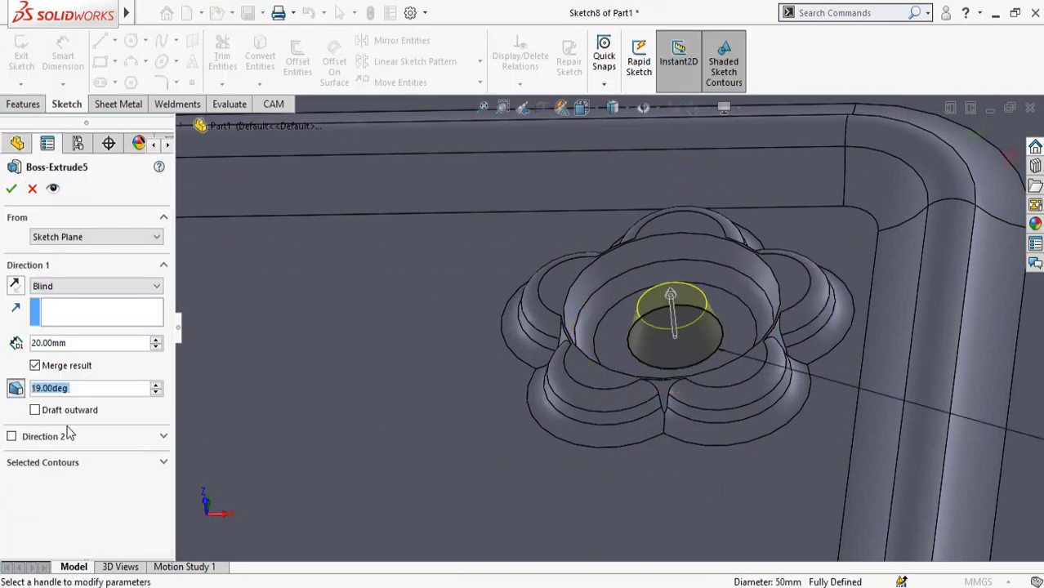
pyautogui.click(156, 385)
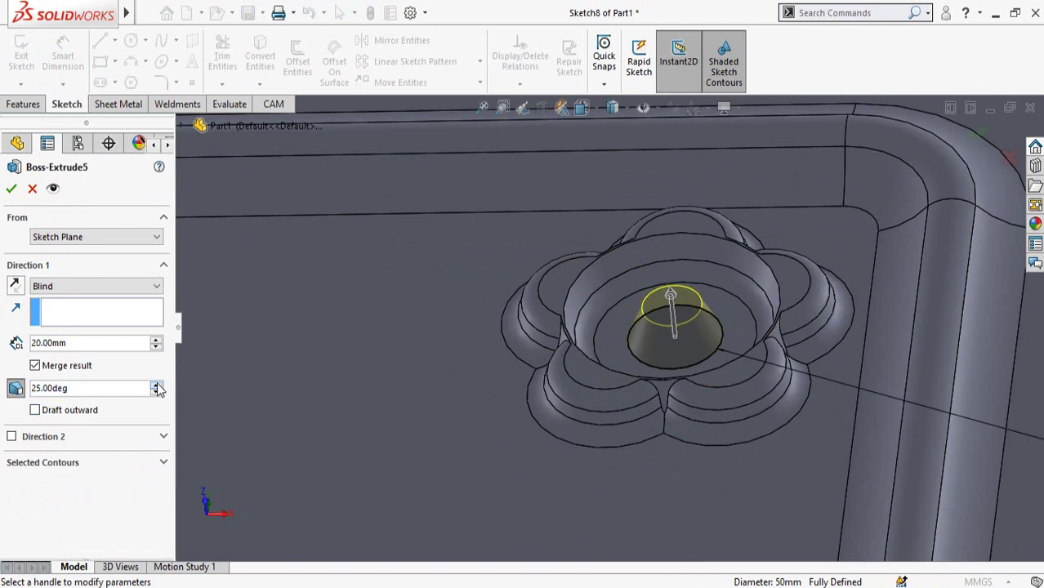
pyautogui.click(11, 189)
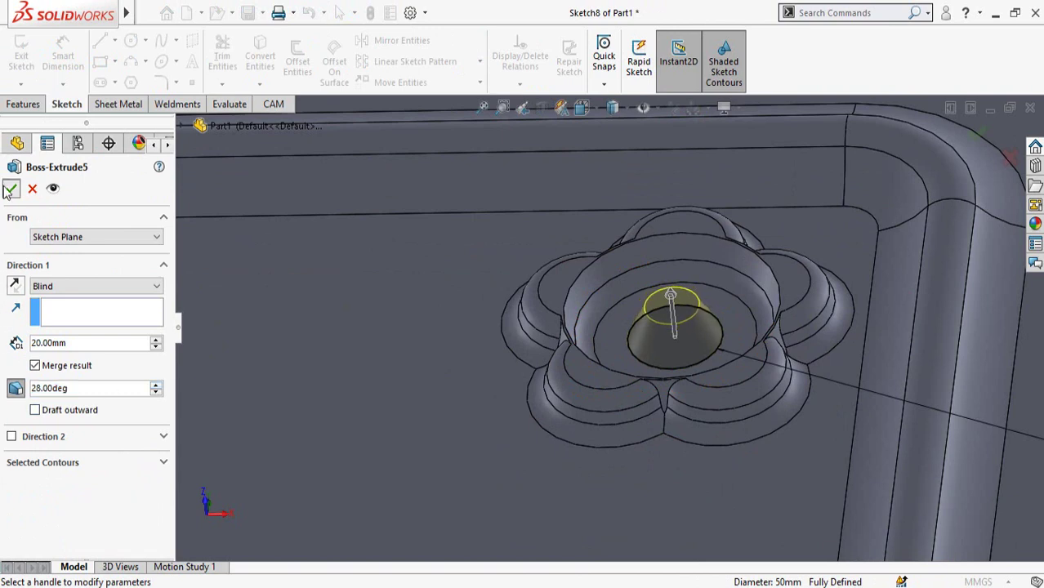
# - Fillet the top and base edges of the flower's tapered central boss with a 10 mm radius
pyautogui.scroll(2, 704, 425)
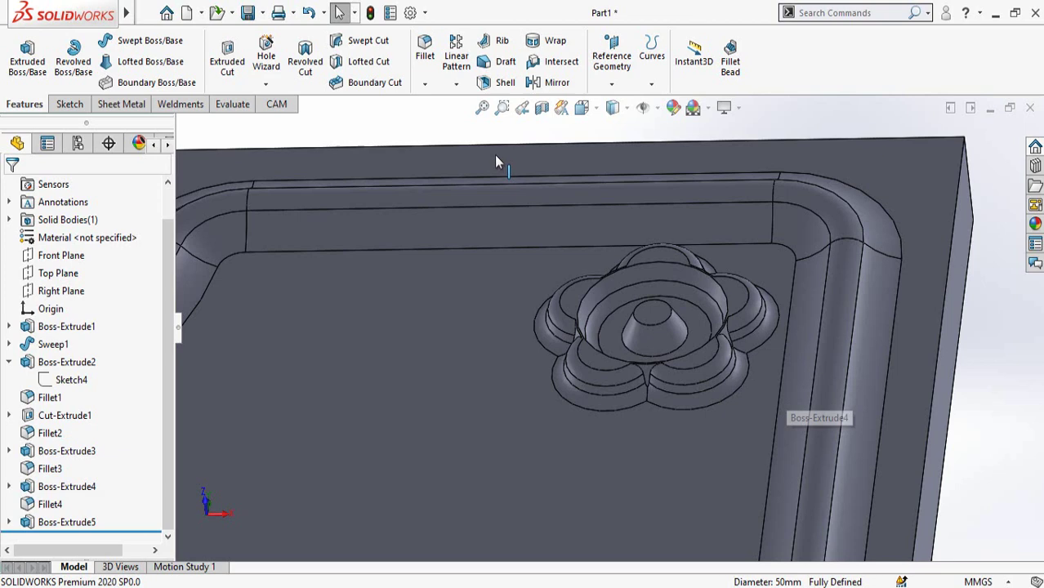
pyautogui.click(425, 51)
pyautogui.scroll(-2, 656, 320)
pyautogui.click(636, 321)
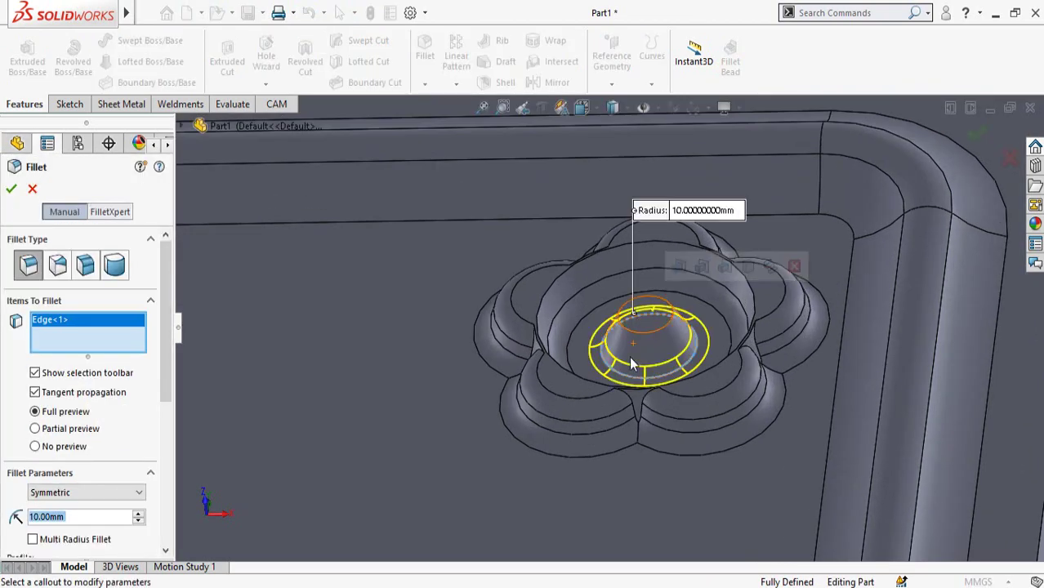
pyautogui.scroll(-2, 653, 320)
pyautogui.click(606, 254)
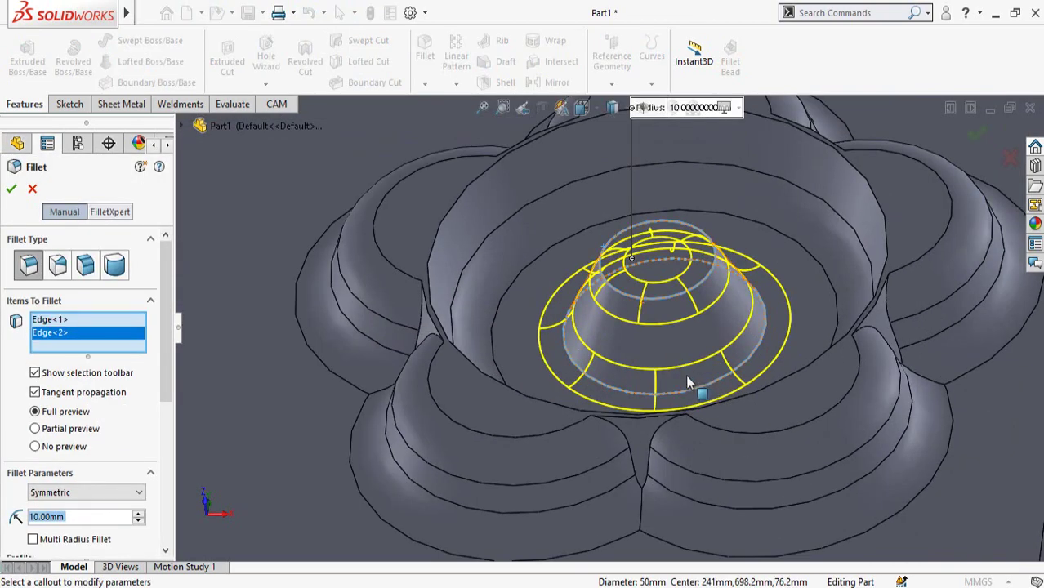
pyautogui.moveTo(657, 328); pyautogui.dragTo(654, 384, button='middle')
pyautogui.scroll(3, 609, 315)
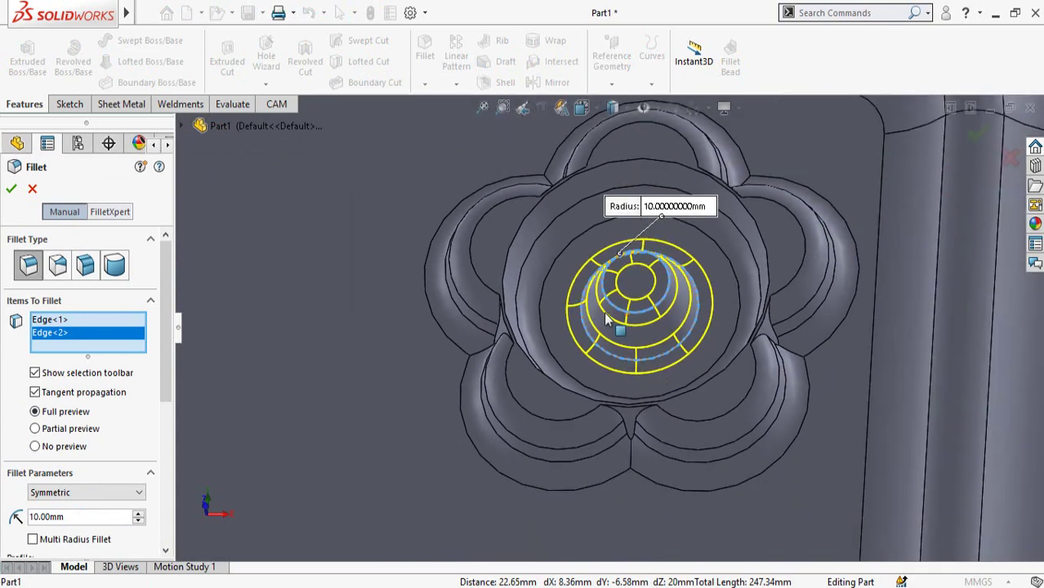
pyautogui.moveTo(617, 315); pyautogui.dragTo(636, 316, button='middle')
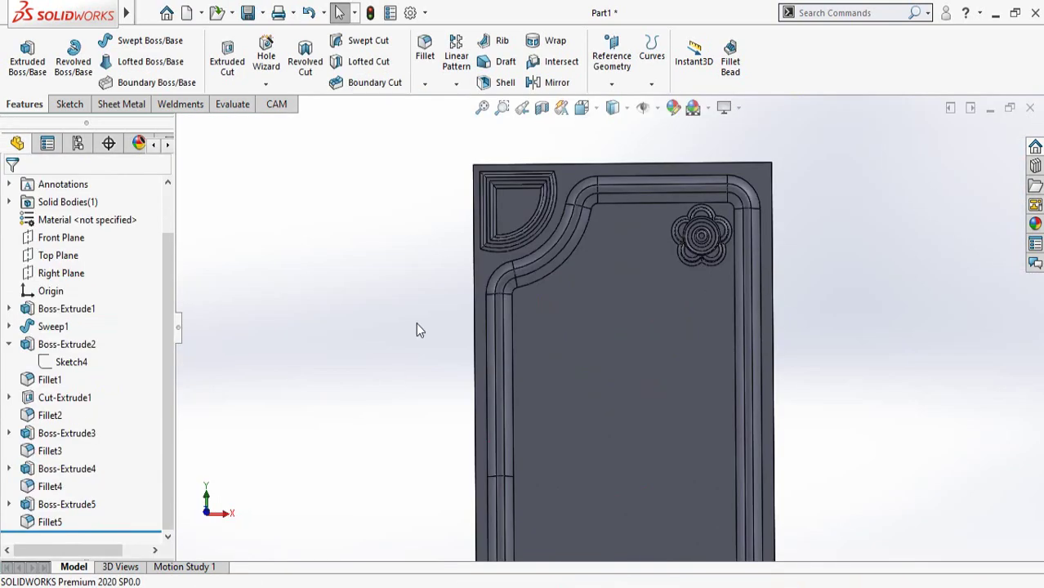
pyautogui.scroll(2, 415, 323)
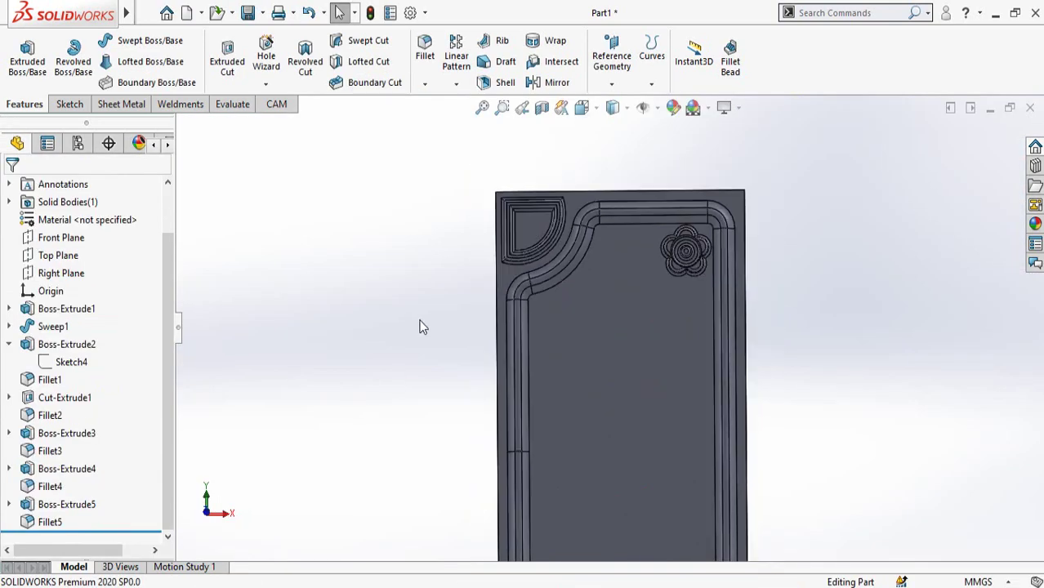
# - Start a linear pattern using the panel's short top edge as Direction 1 and its long left edge as Direction 2
pyautogui.scroll(-2, 683, 271)
pyautogui.scroll(3, 563, 391)
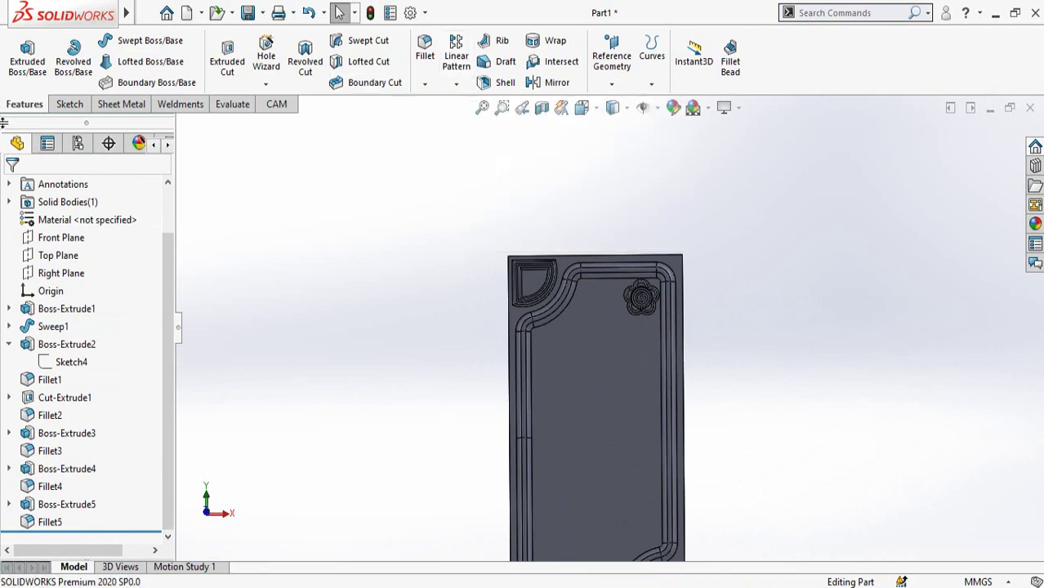
pyautogui.click(460, 64)
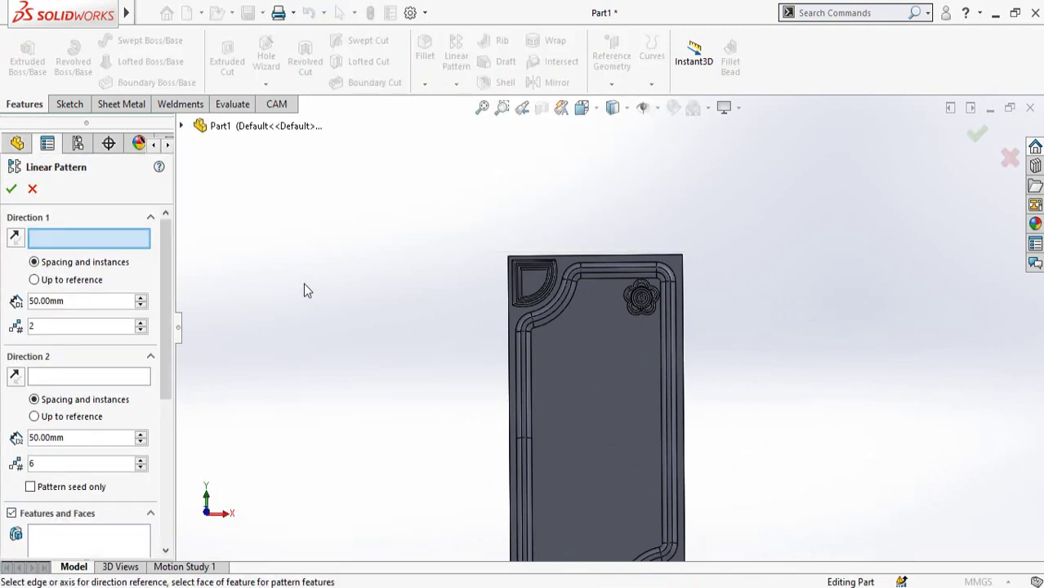
pyautogui.scroll(-3, 571, 251)
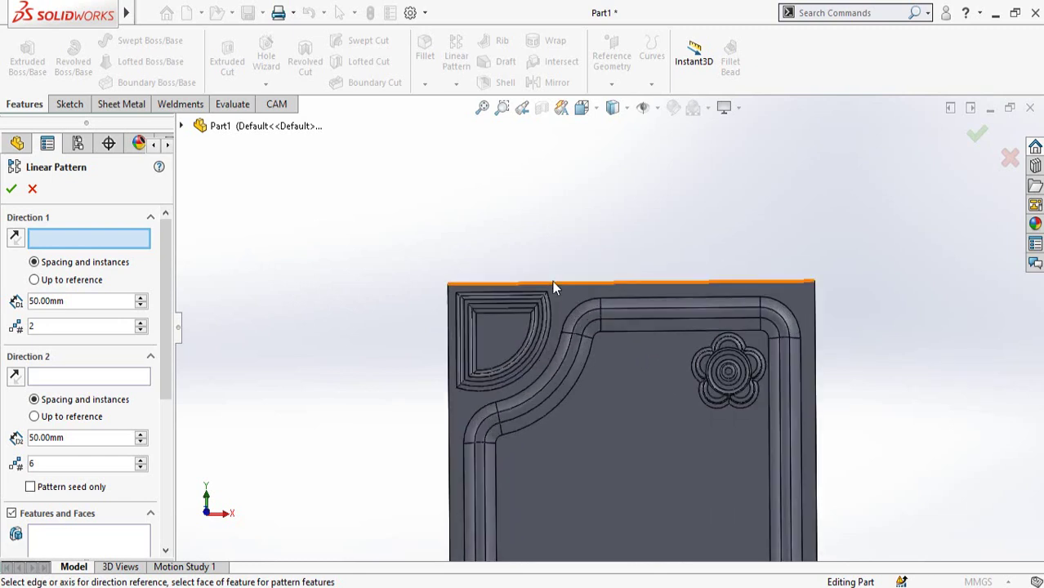
pyautogui.click(552, 280)
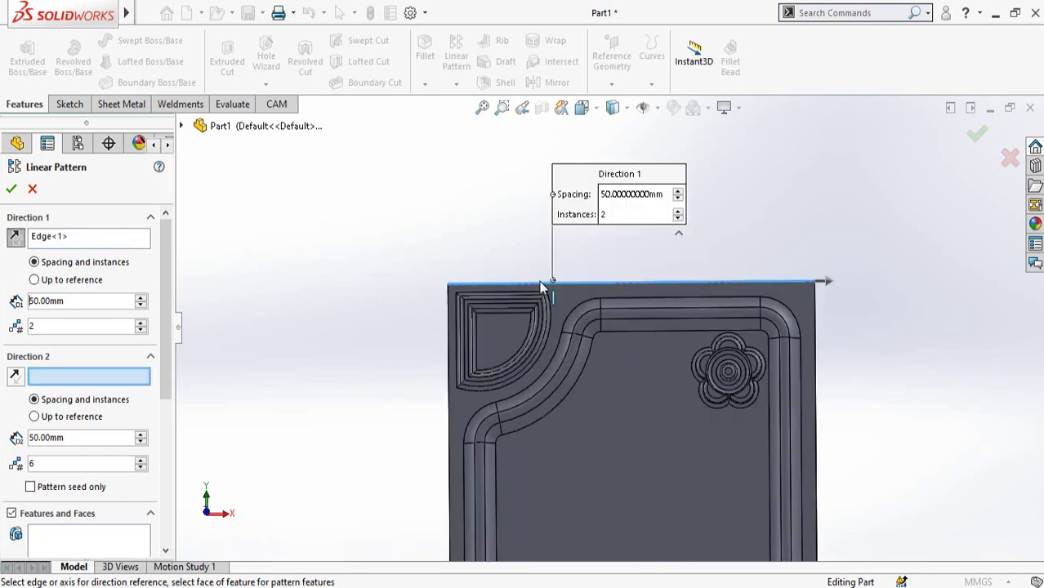
pyautogui.click(448, 386)
pyautogui.scroll(4, 621, 457)
pyautogui.scroll(-2, 621, 465)
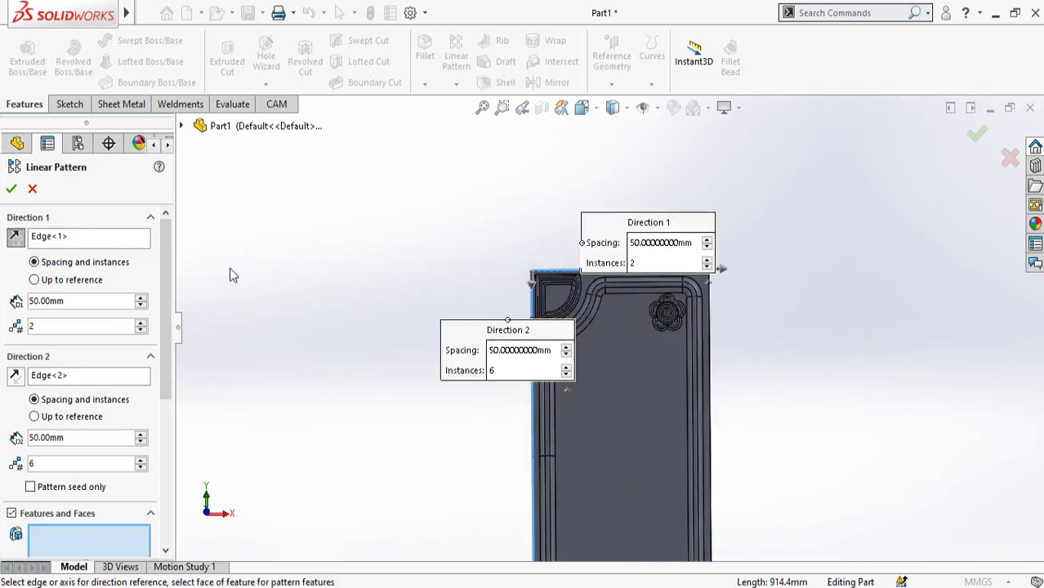
# - Choose the flower's features Boss-Extrude4, Fillet4, Boss-Extrude5 and Fillet5 as the features to pattern
pyautogui.moveTo(166, 273); pyautogui.dragTo(166, 355)
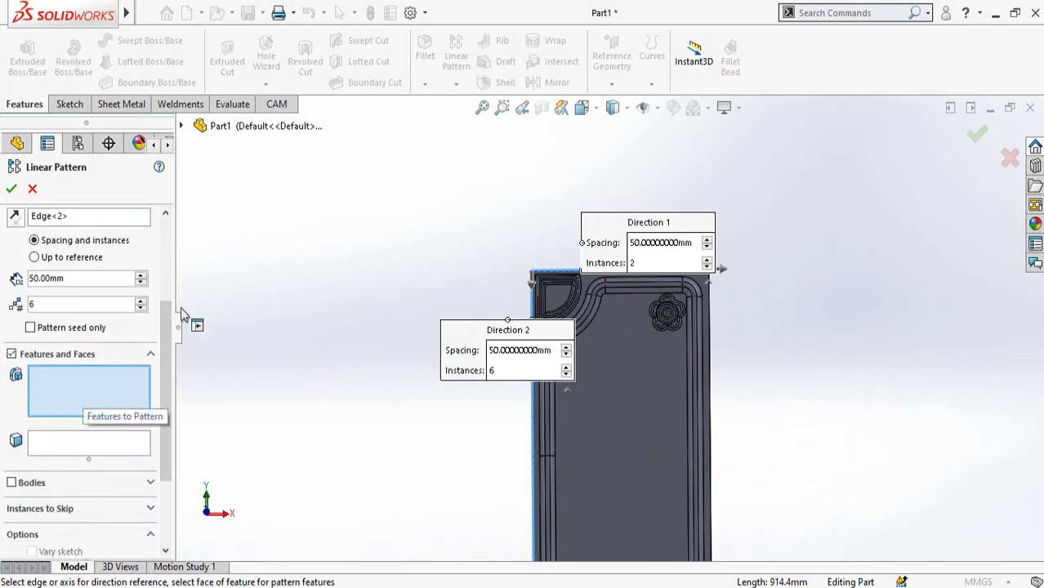
pyautogui.click(183, 126)
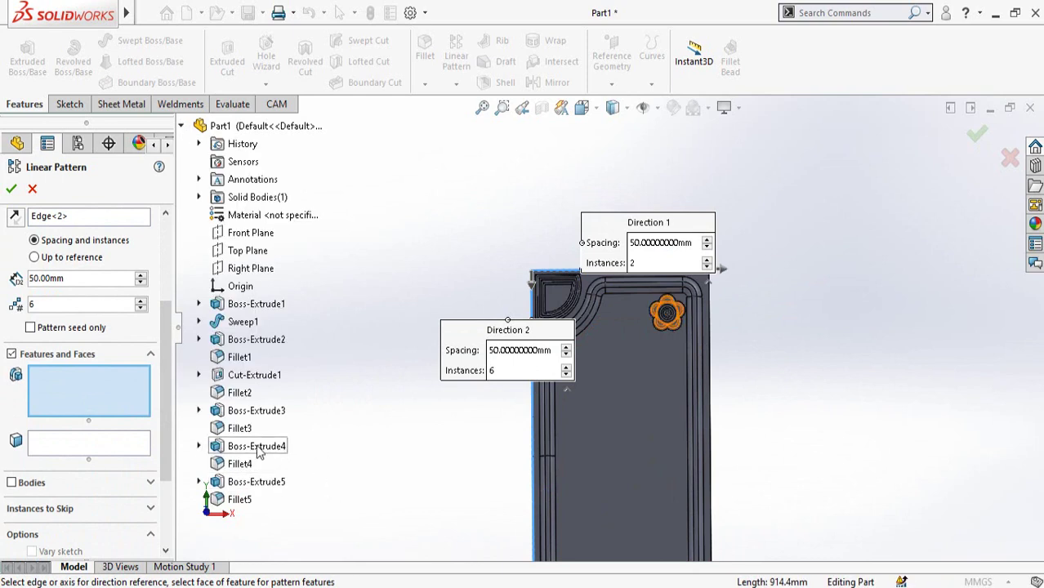
pyautogui.scroll(-5, 653, 295)
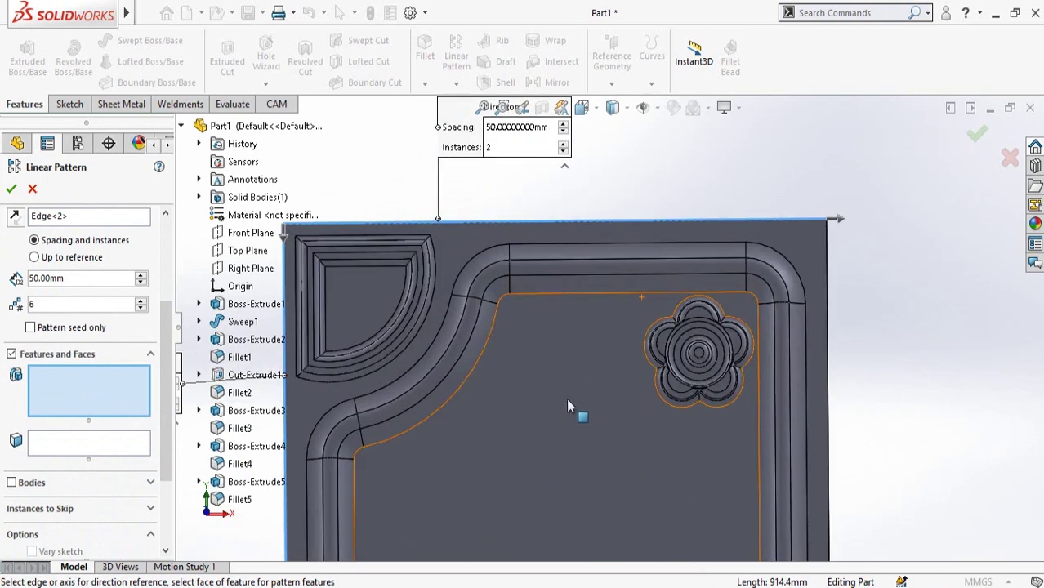
pyautogui.keyDown('ctrl'); pyautogui.moveTo(584, 430); pyautogui.dragTo(727, 432, button='middle'); pyautogui.keyUp('ctrl')
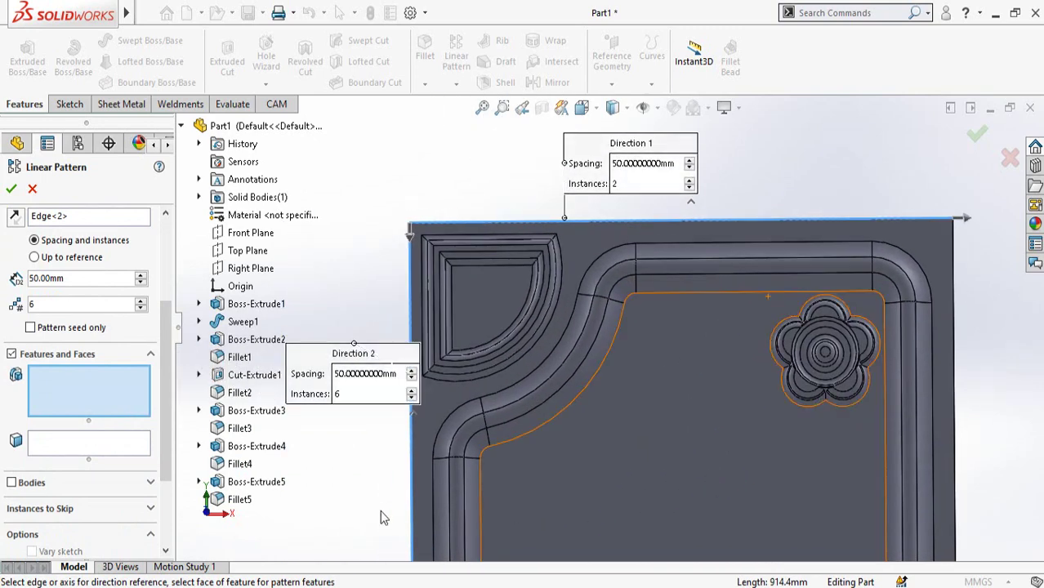
pyautogui.click(275, 452)
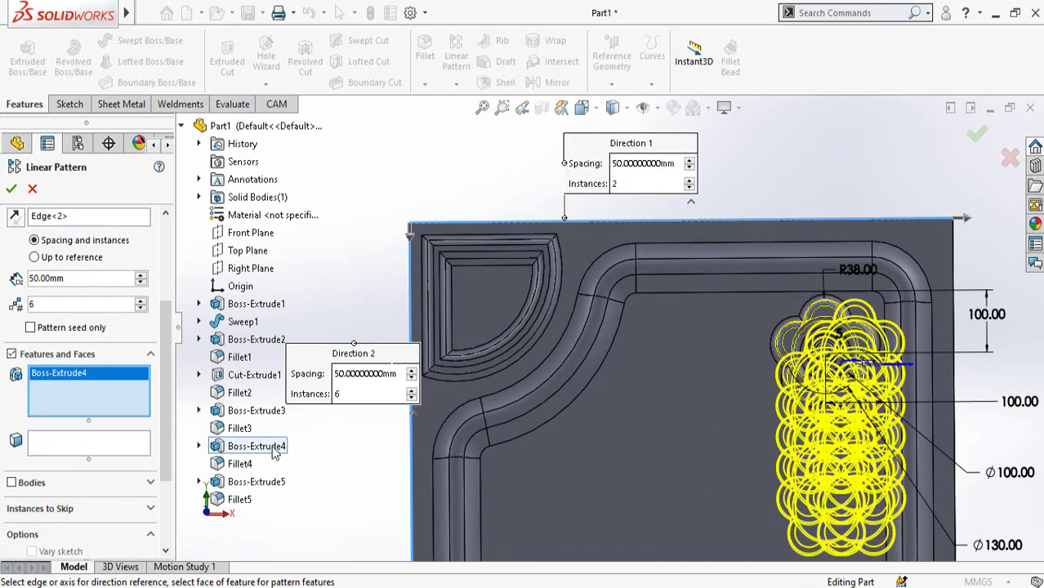
pyautogui.click(233, 467)
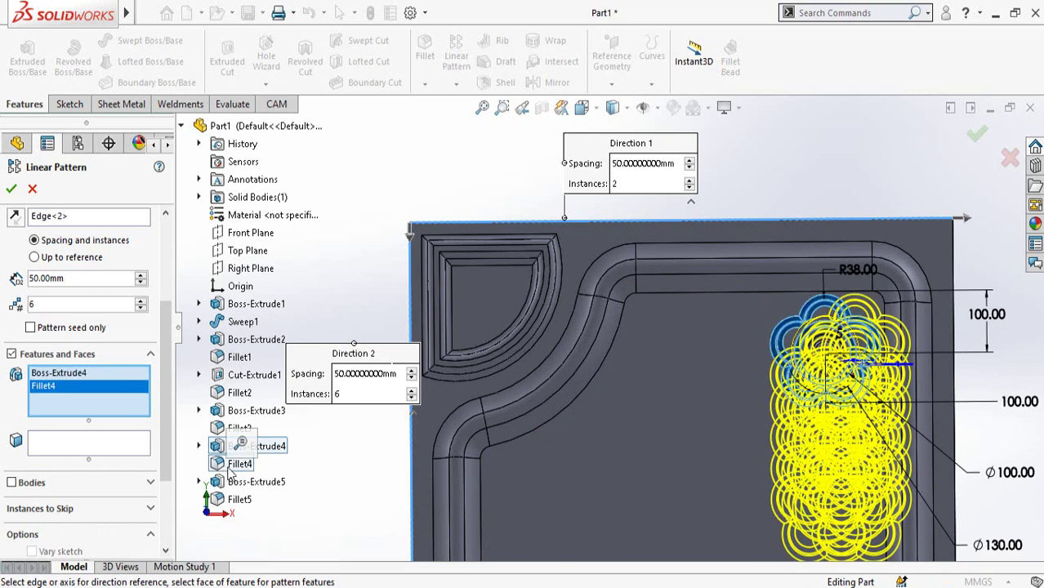
pyautogui.click(258, 483)
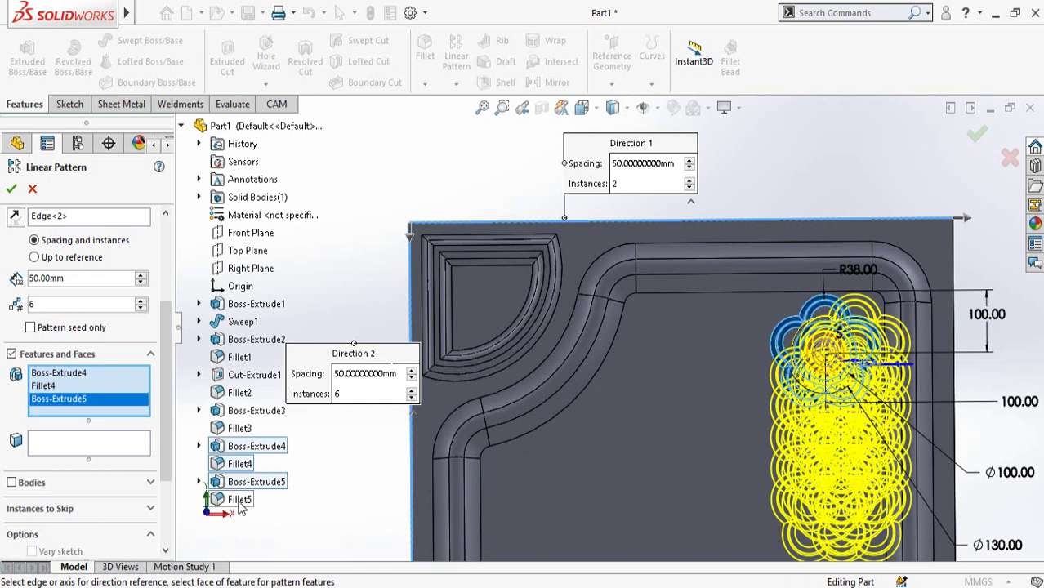
pyautogui.click(237, 500)
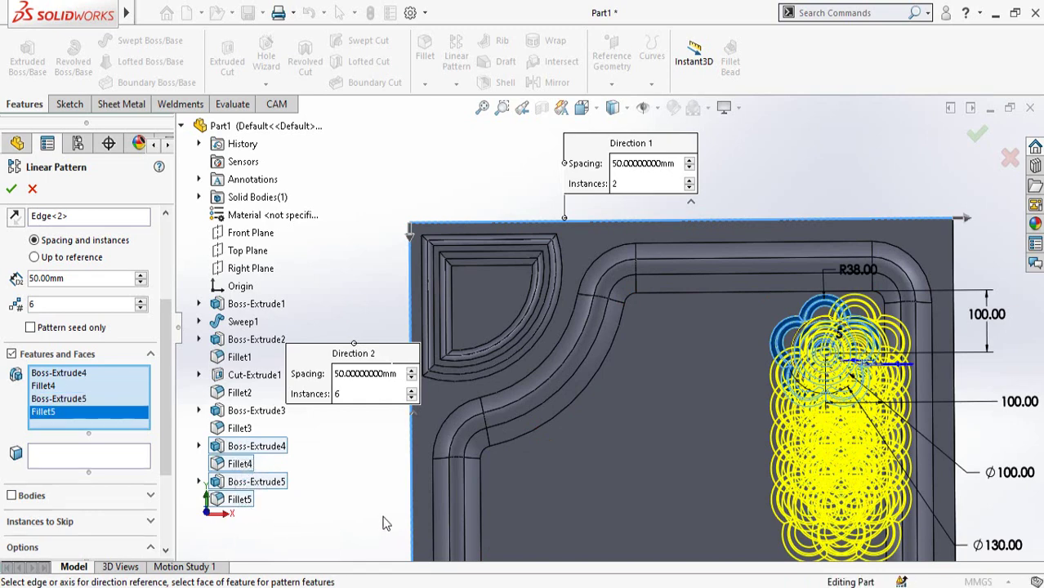
pyautogui.scroll(6, 625, 509)
pyautogui.scroll(-3, 695, 399)
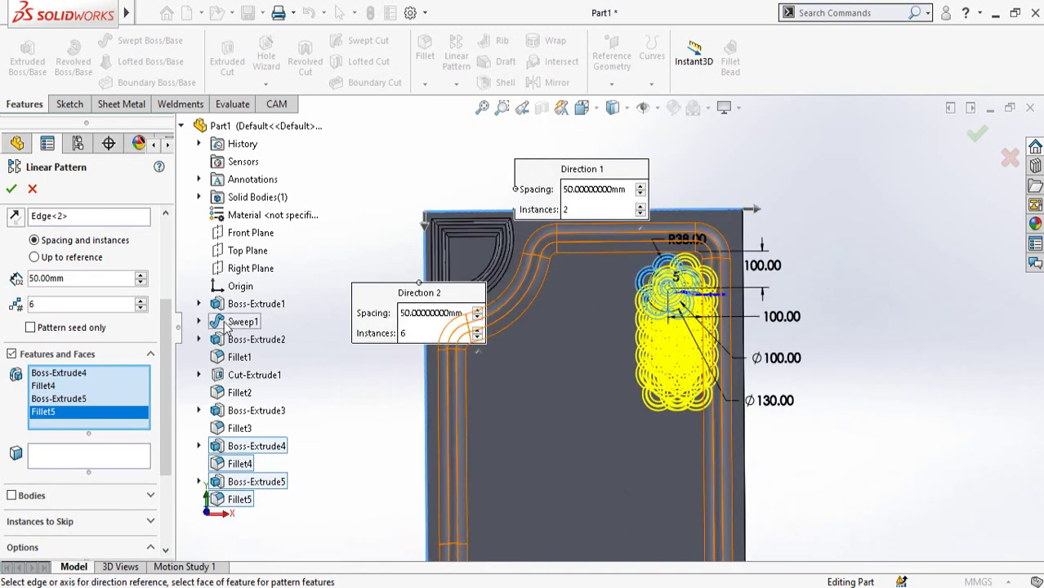
# - Set Direction 1 to 3 instances spaced 230 mm apart and reverse it so the flowers run across the panel
pyautogui.moveTo(167, 338); pyautogui.dragTo(157, 280)
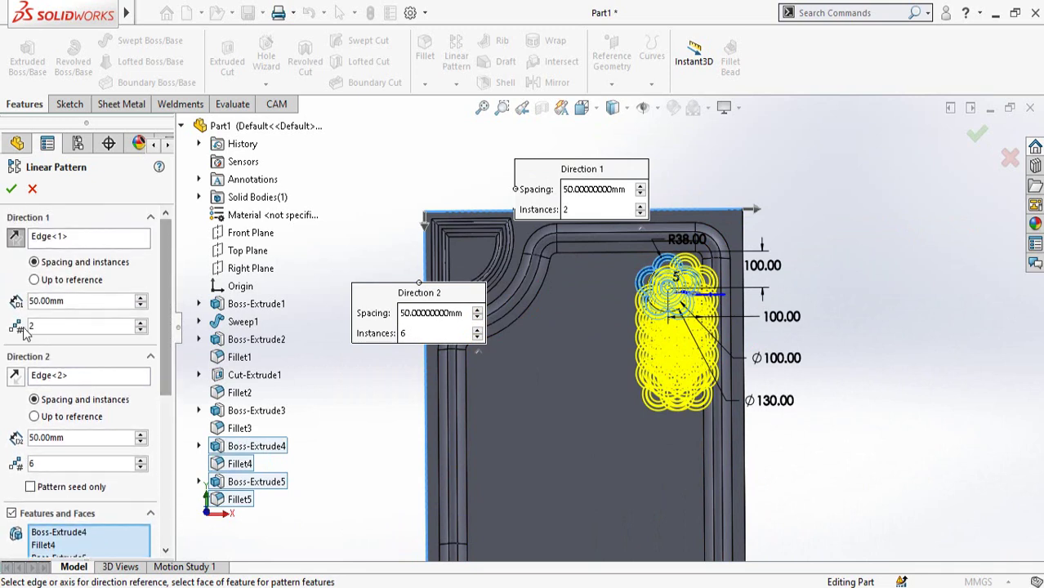
pyautogui.click(75, 301)
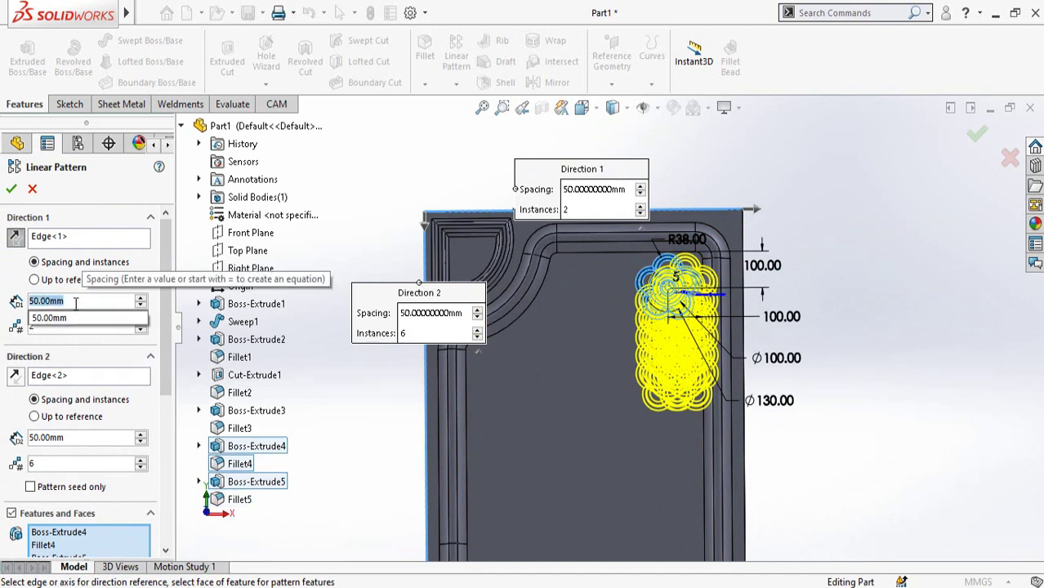
pyautogui.click(1, 349)
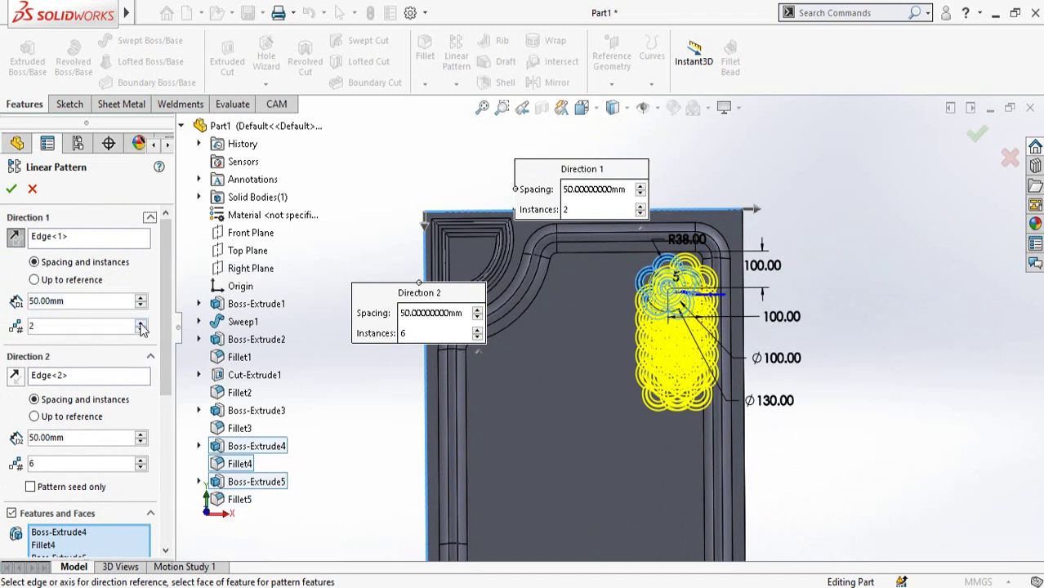
pyautogui.click(141, 326)
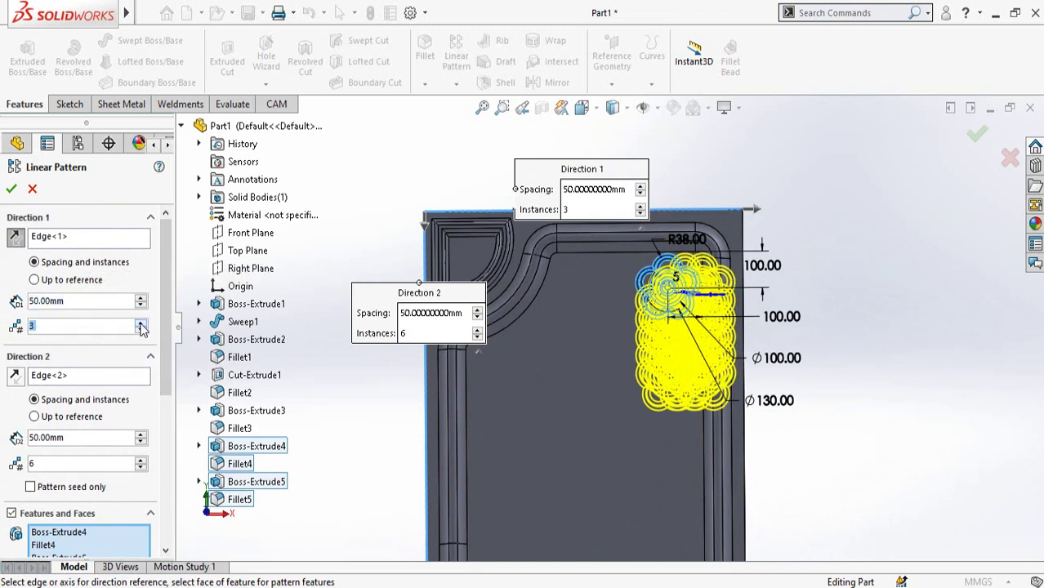
pyautogui.click(90, 301)
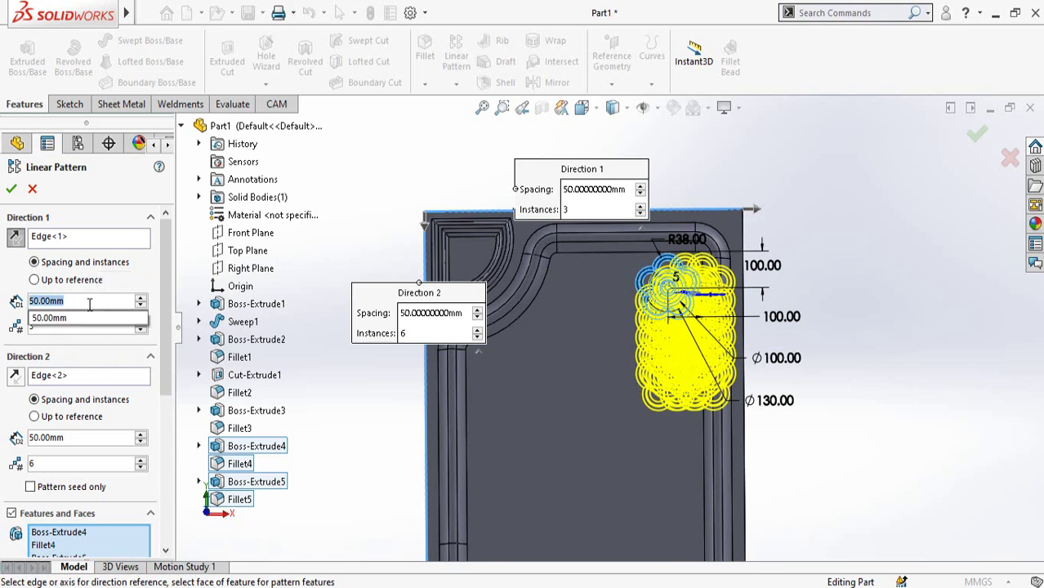
pyautogui.write('230')
pyautogui.press('Return')
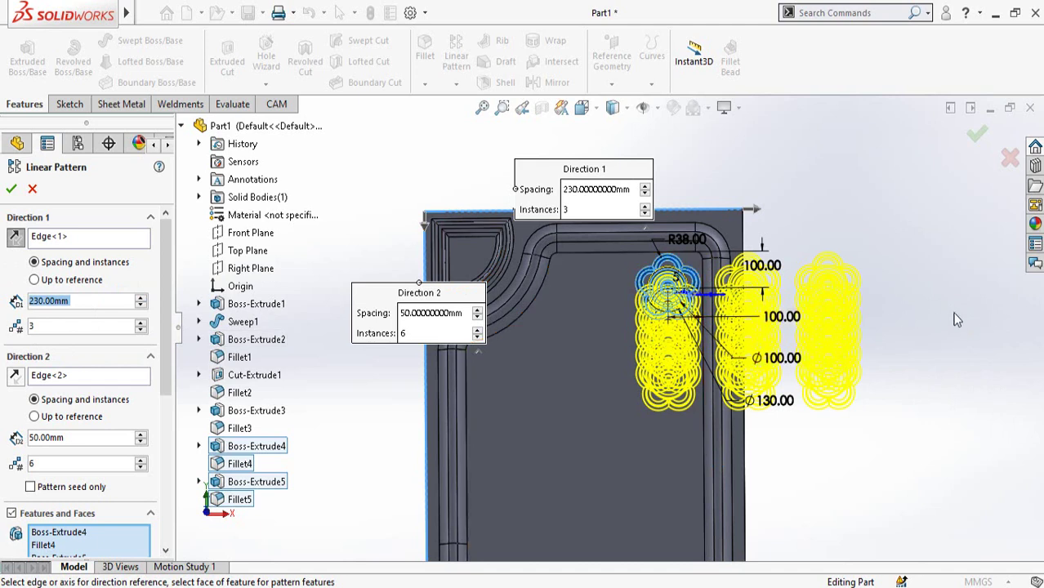
pyautogui.click(14, 239)
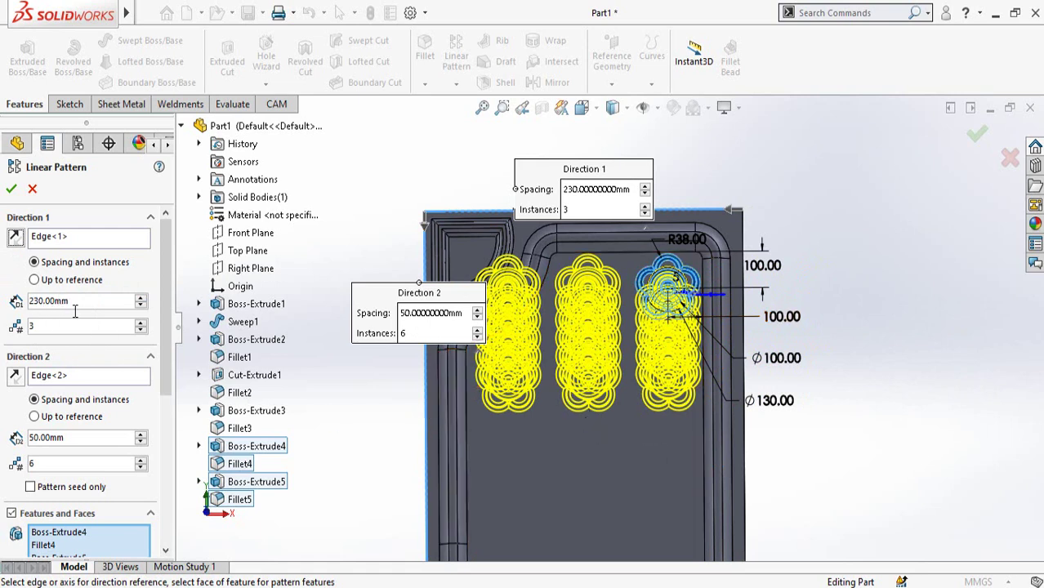
# - Set Direction 2 to 7 instances spaced 230 mm apart along the panel's length
pyautogui.scroll(-3, 170, 362)
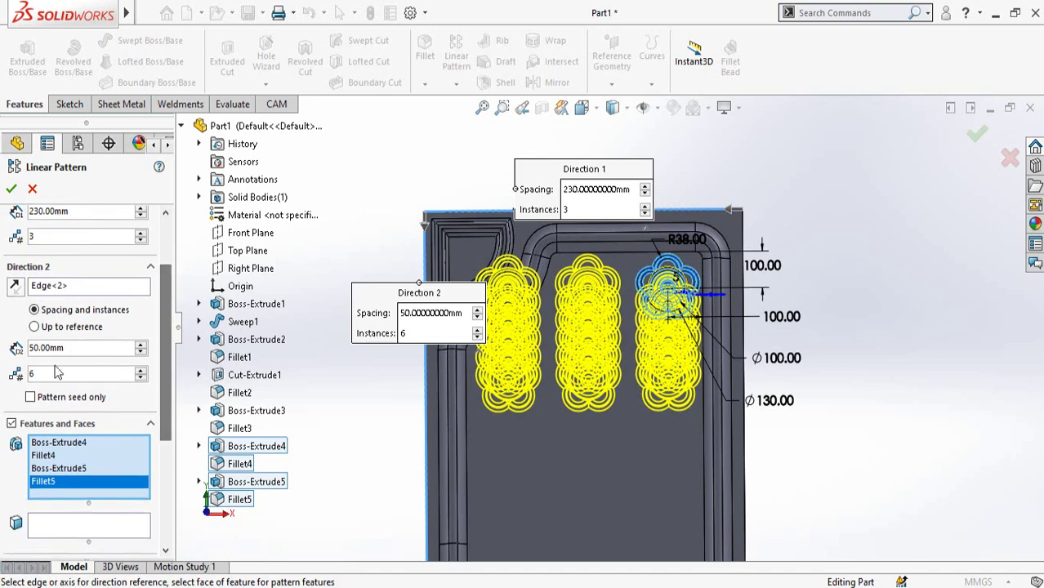
pyautogui.click(53, 347)
pyautogui.write('23')
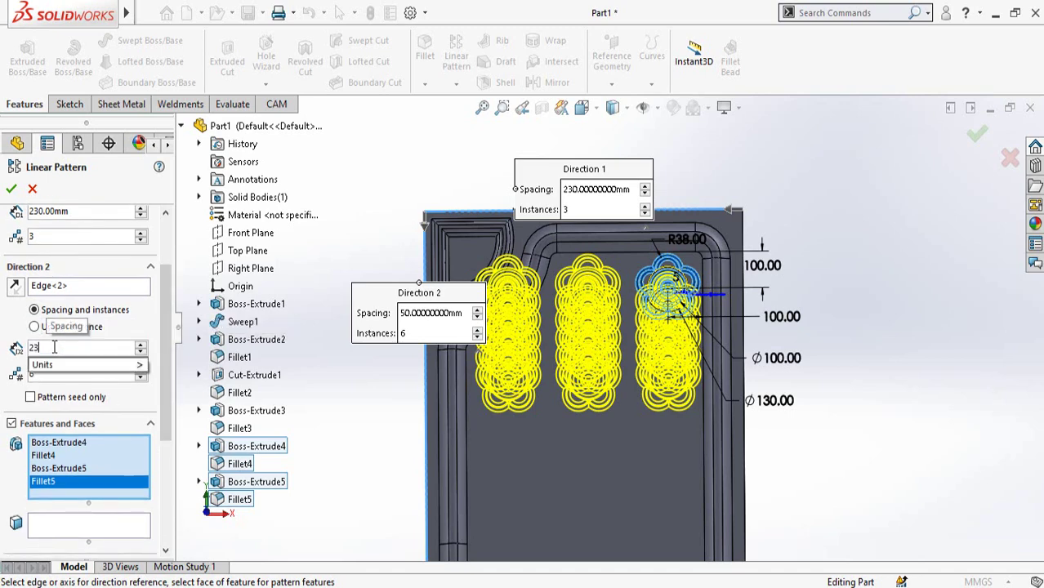
pyautogui.write('0')
pyautogui.press('Return')
pyautogui.scroll(-3, 886, 412)
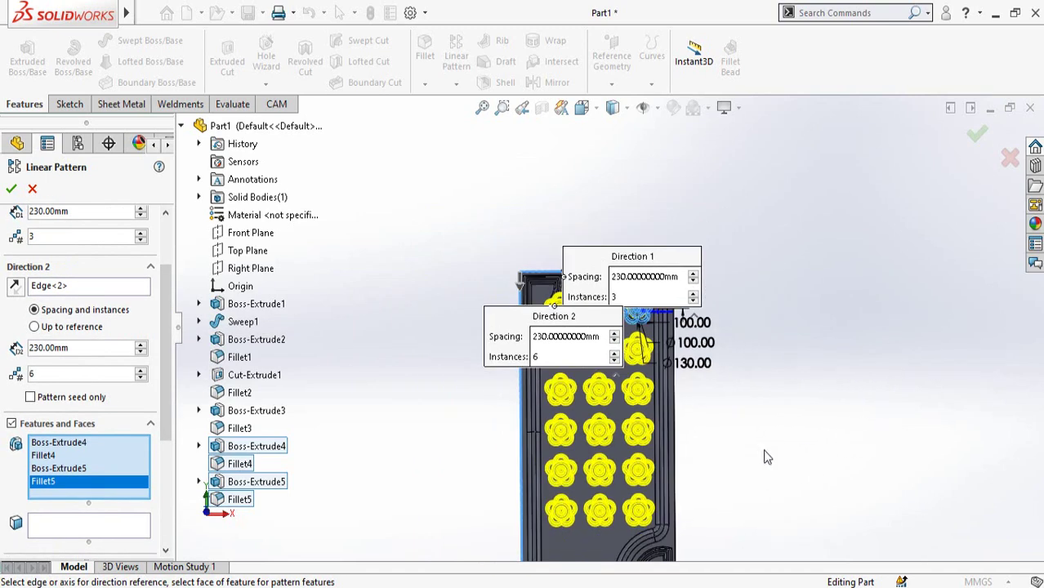
pyautogui.scroll(-3, 596, 464)
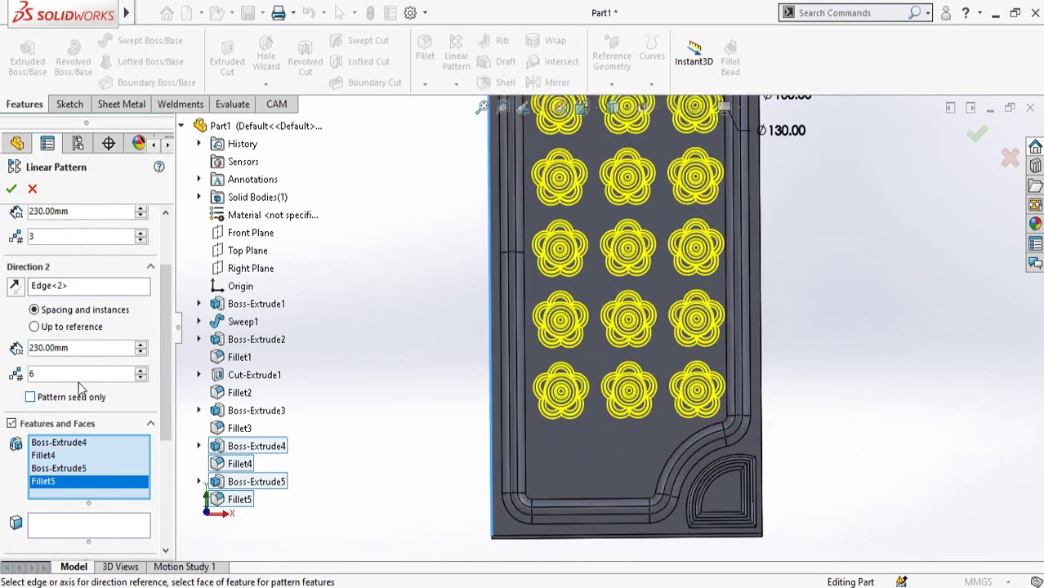
pyautogui.click(142, 372)
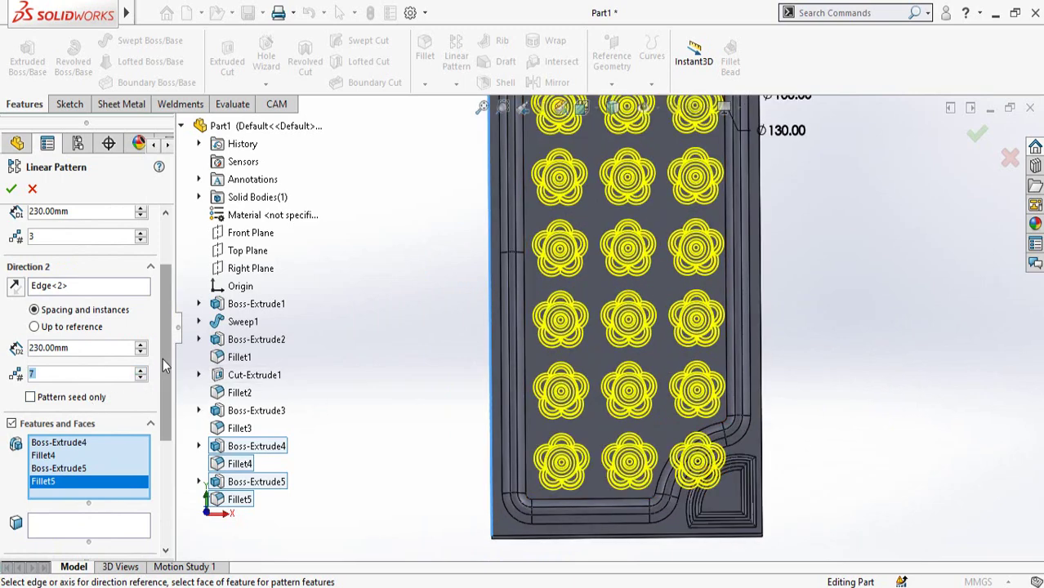
# - Move both direction callouts clear of the patterned flowers near the upper-left corner block
pyautogui.moveTo(163, 358); pyautogui.dragTo(167, 465)
pyautogui.scroll(2, 680, 454)
pyautogui.scroll(-2, 680, 454)
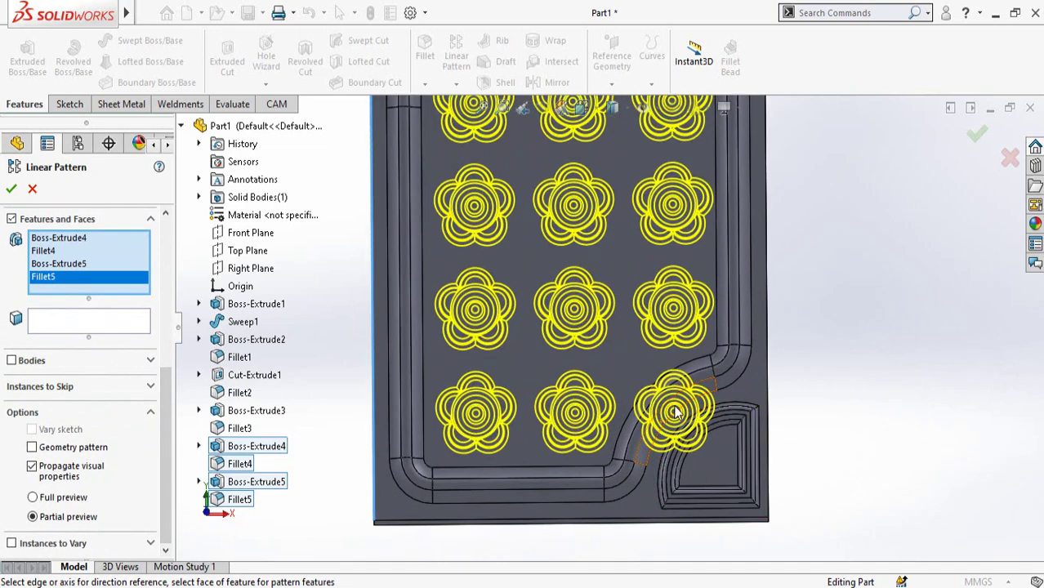
pyautogui.scroll(5, 666, 419)
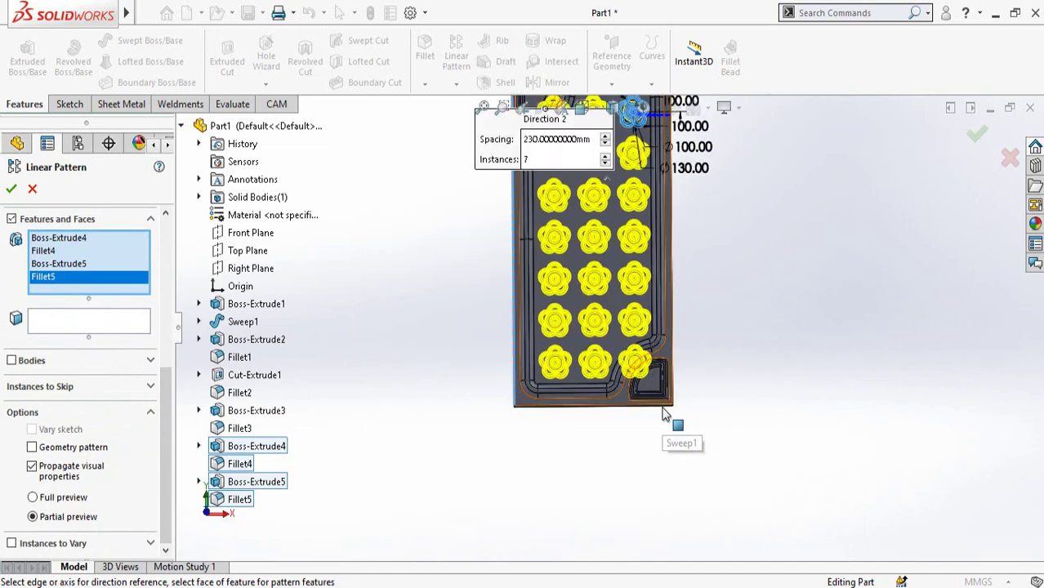
pyautogui.scroll(-4, 698, 395)
pyautogui.scroll(-1, 699, 395)
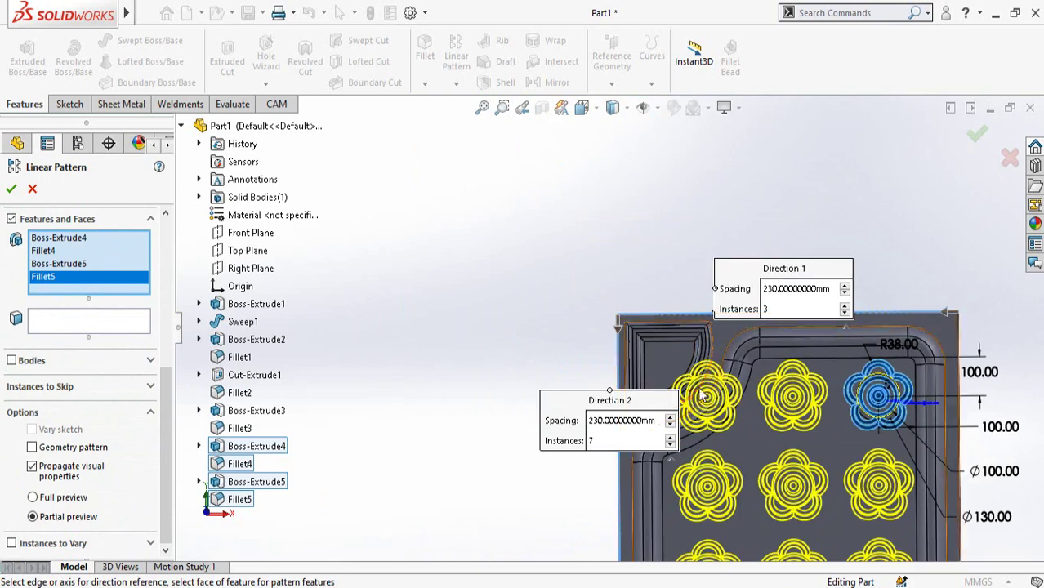
pyautogui.moveTo(580, 415); pyautogui.dragTo(453, 268)
pyautogui.moveTo(725, 284); pyautogui.dragTo(762, 168)
pyautogui.scroll(2, 611, 326)
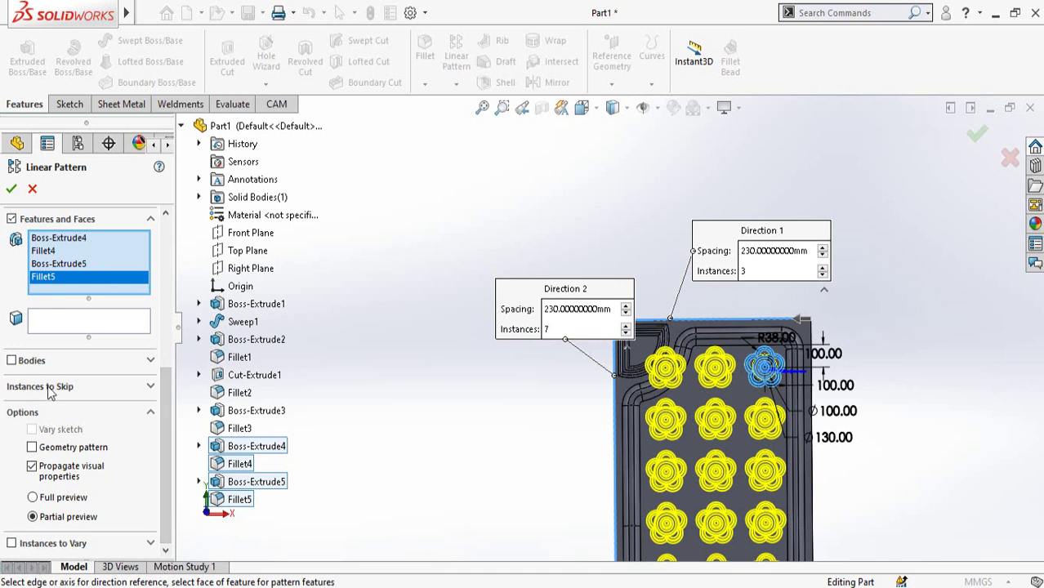
# - Skip pattern instances (3, 1) and (1, 7), the flowers overlapping the upper-left and lower-right corner moldings
pyautogui.click(150, 389)
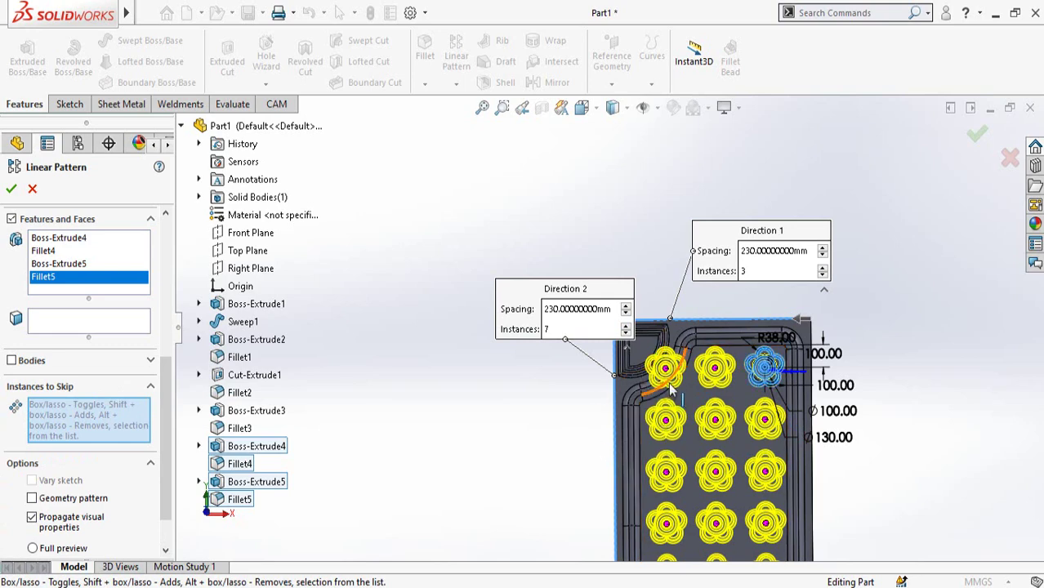
pyautogui.scroll(-3, 578, 355)
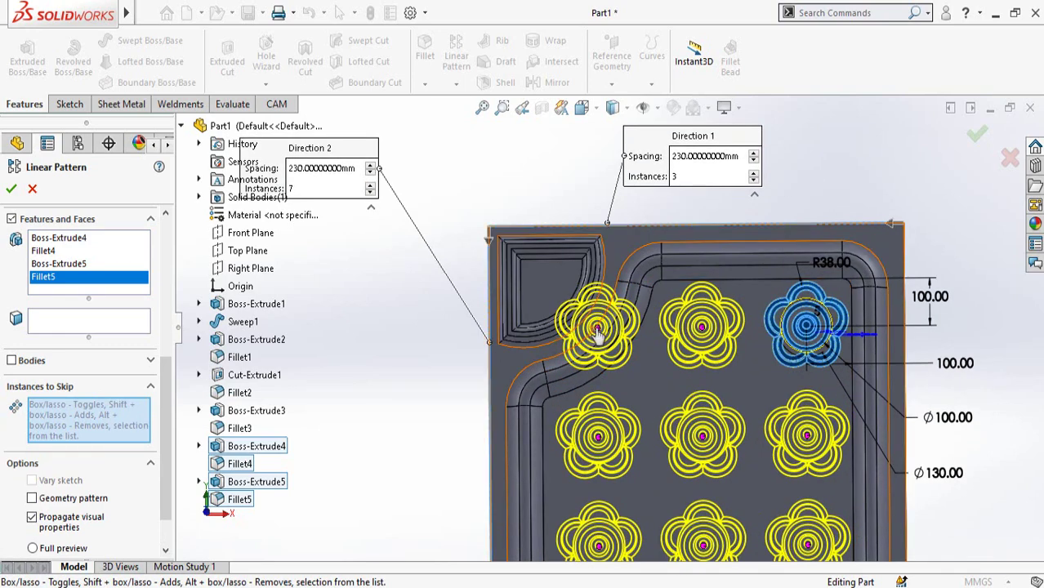
pyautogui.click(597, 328)
pyautogui.scroll(5, 706, 504)
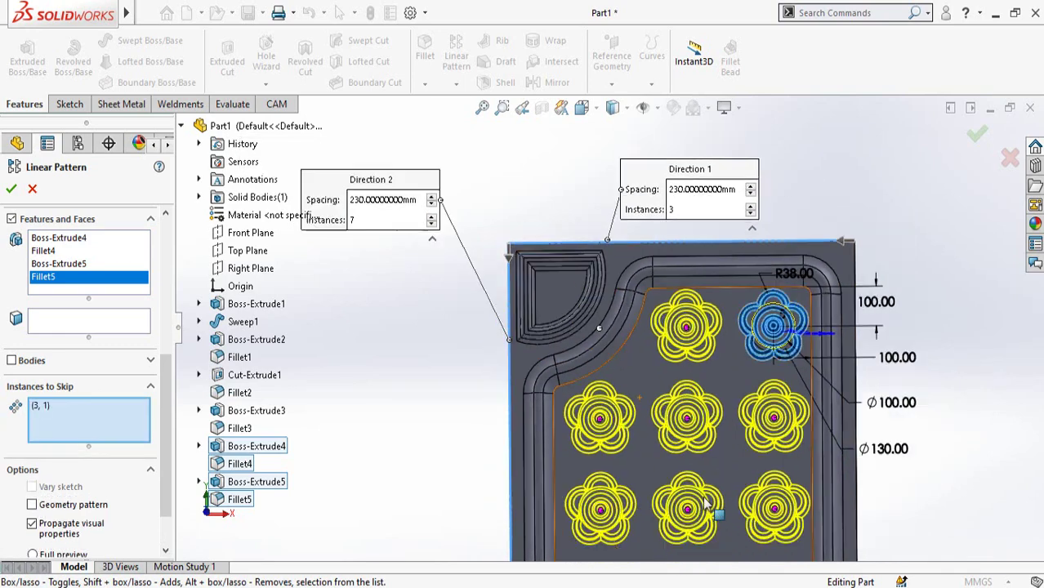
pyautogui.scroll(-8, 657, 498)
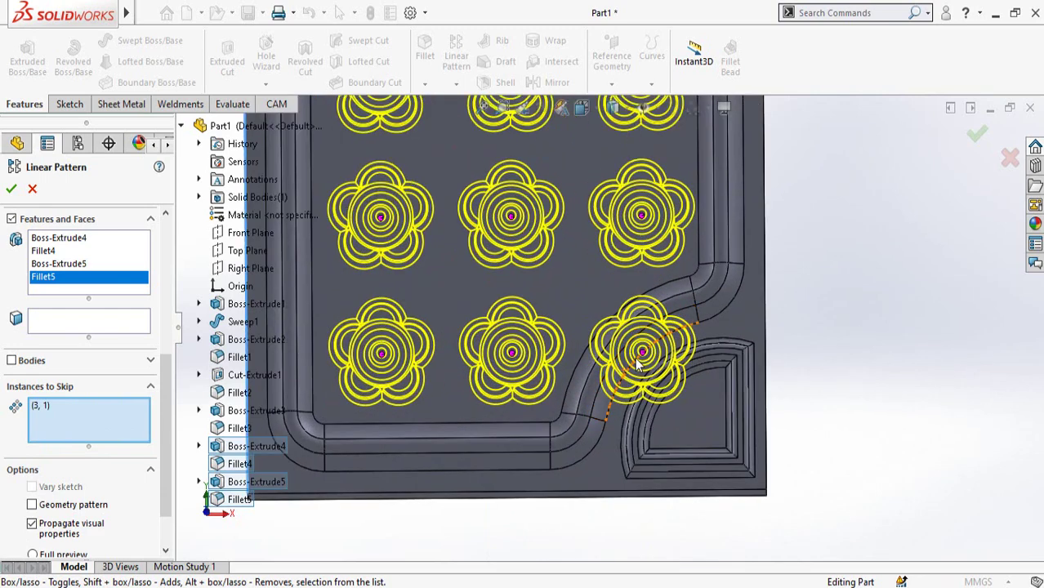
pyautogui.click(643, 356)
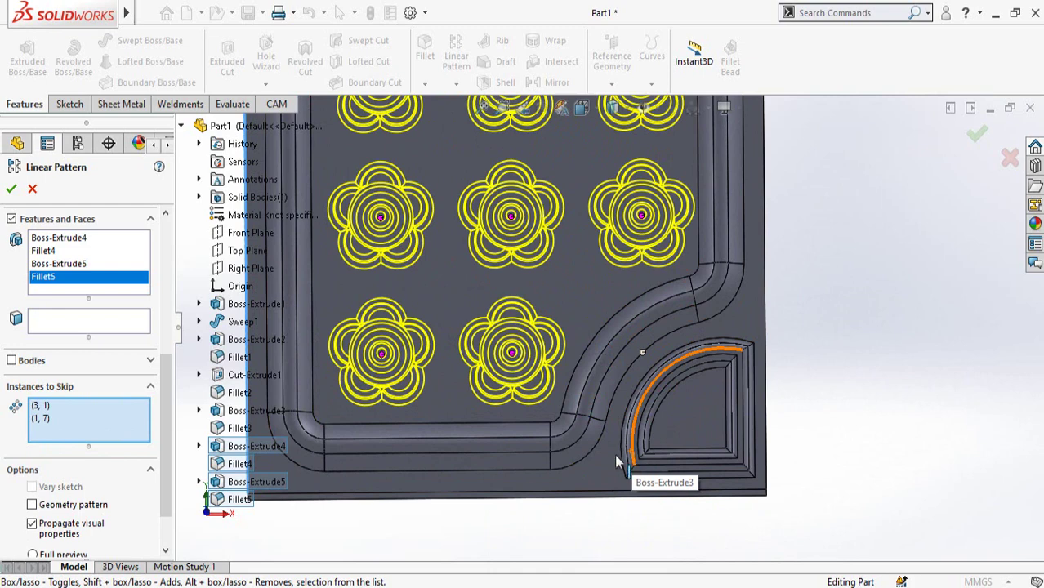
# - Finish the linear pattern of flower ornaments across the panel field
pyautogui.scroll(8, 605, 463)
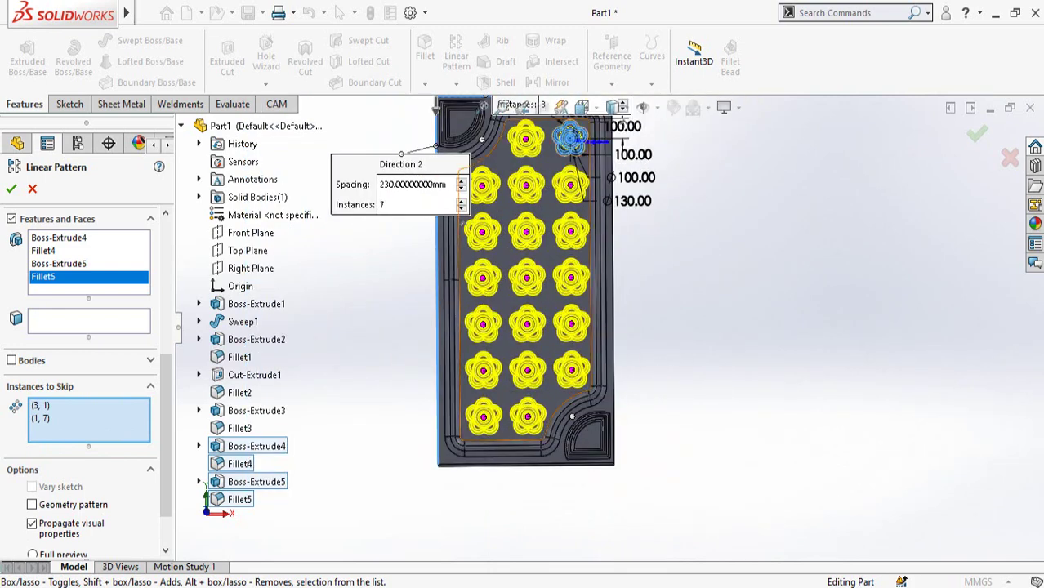
pyautogui.click(11, 189)
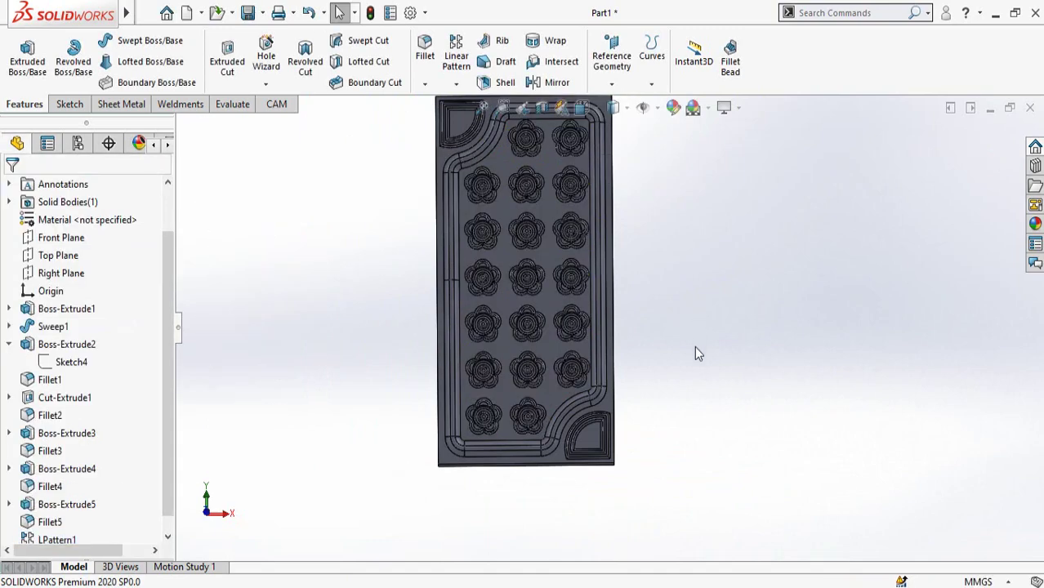
pyautogui.moveTo(695, 352); pyautogui.dragTo(607, 354, button='middle')
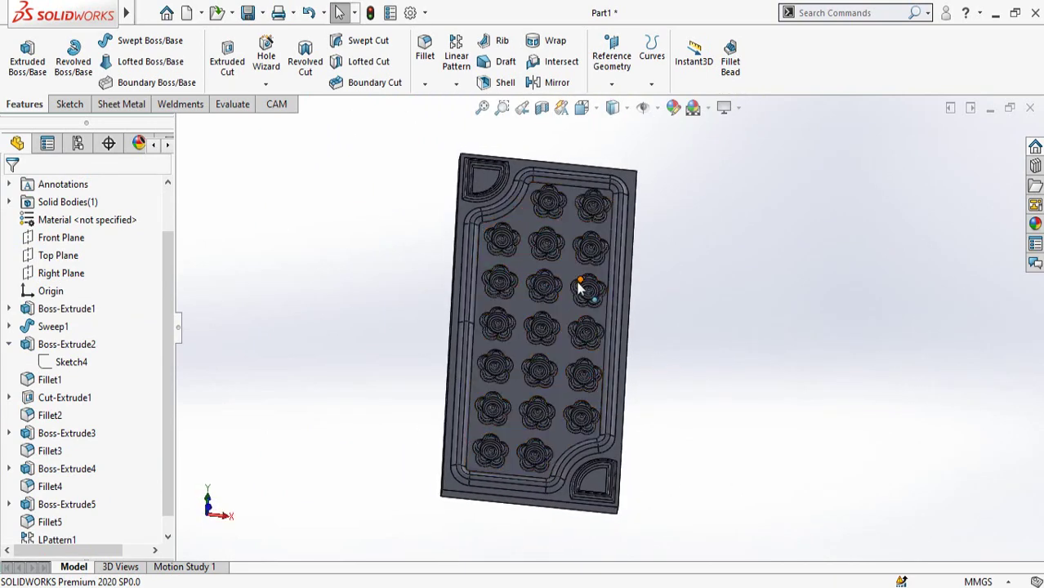
pyautogui.moveTo(577, 286); pyautogui.dragTo(571, 262, button='middle')
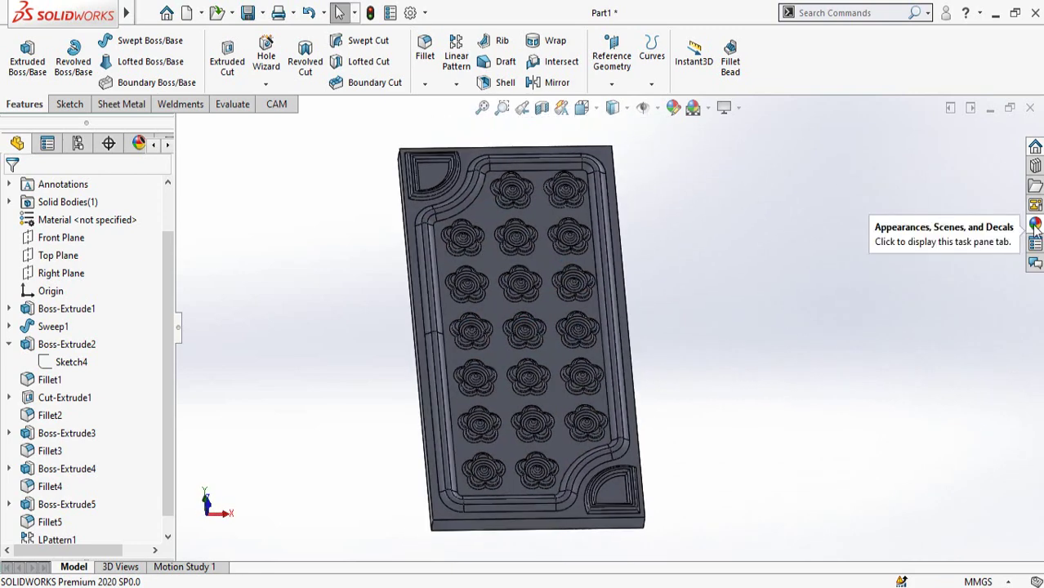
# - Open the Beech finishes among the organic wood appearances in the appearance library
pyautogui.click(1034, 225)
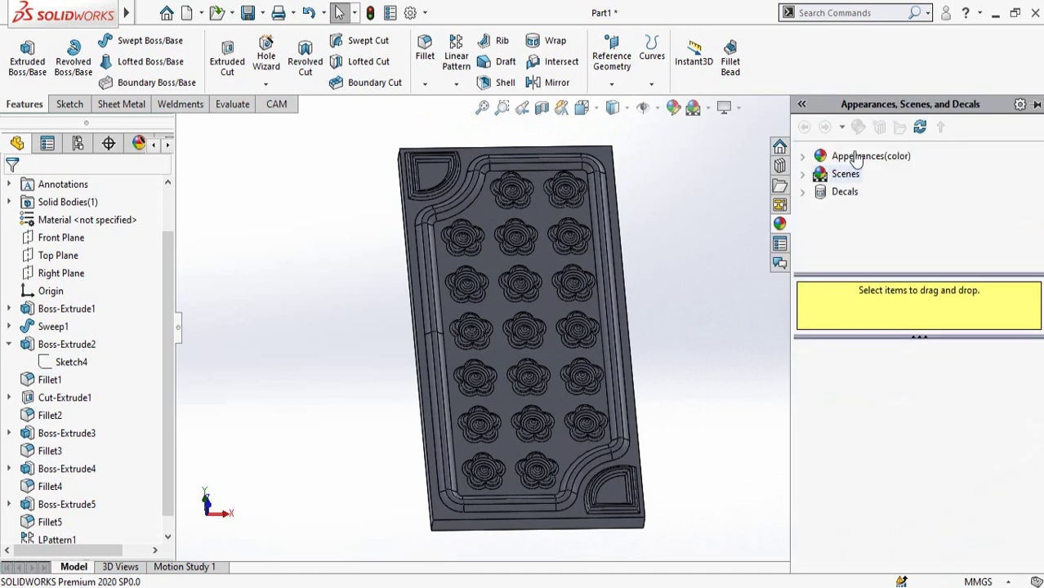
pyautogui.click(804, 158)
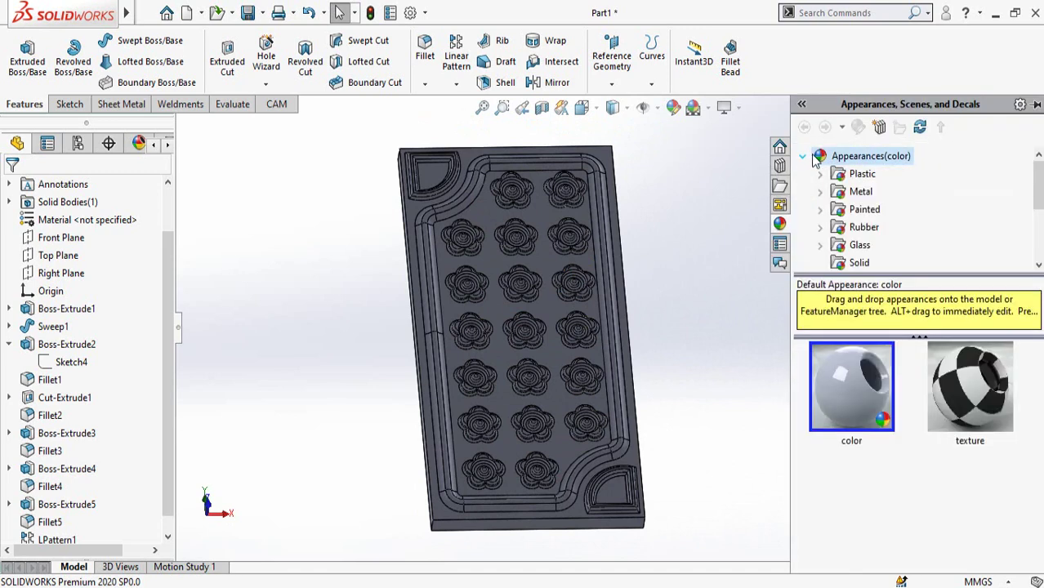
pyautogui.scroll(-2, 896, 206)
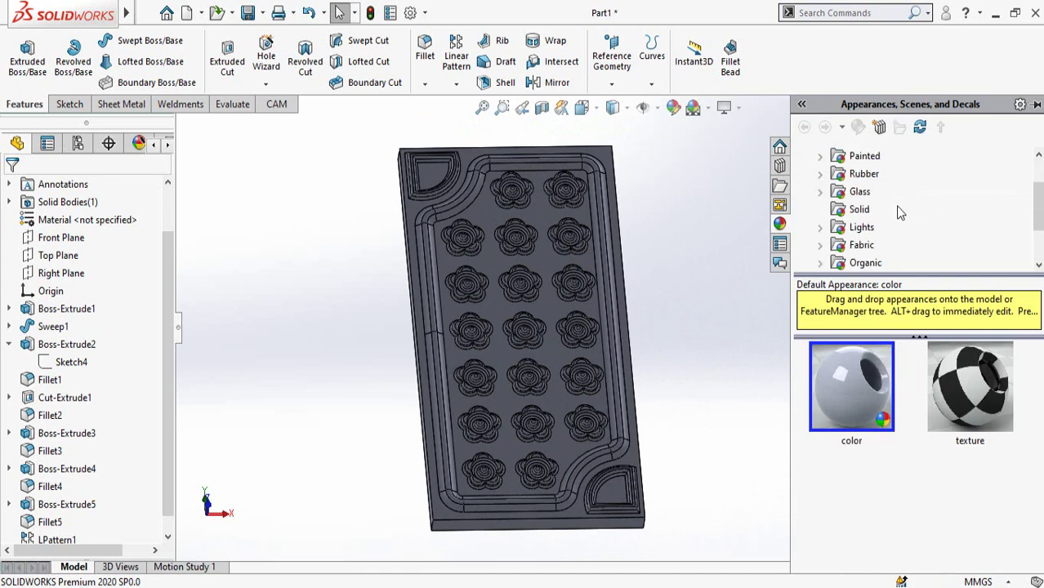
pyautogui.click(864, 210)
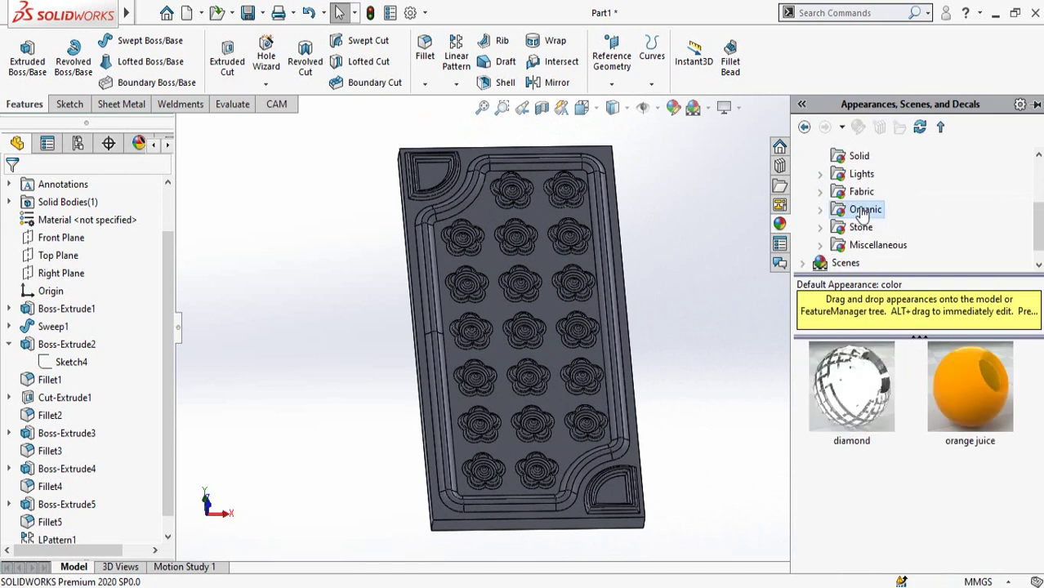
pyautogui.click(820, 211)
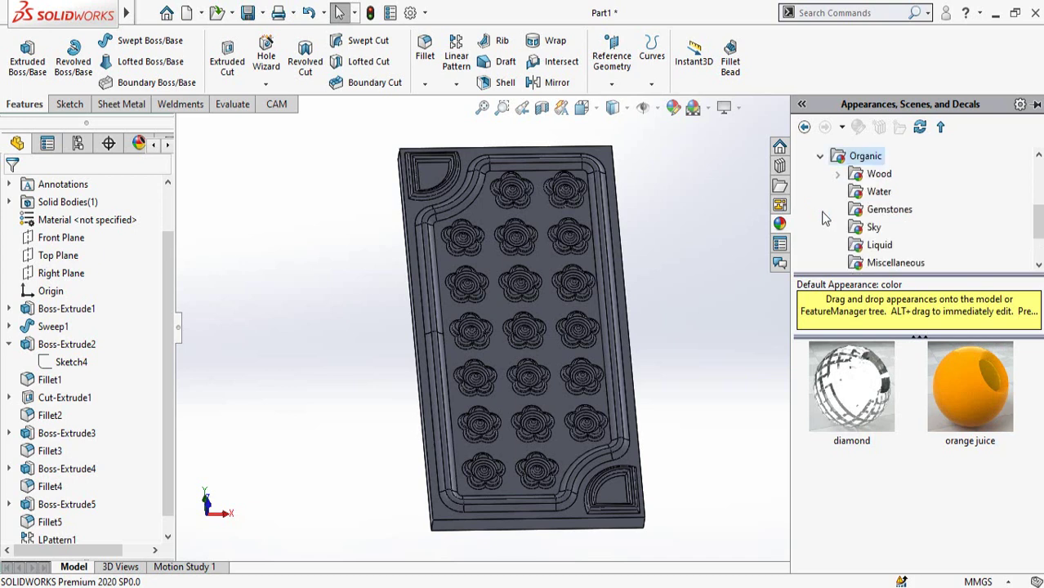
pyautogui.click(847, 174)
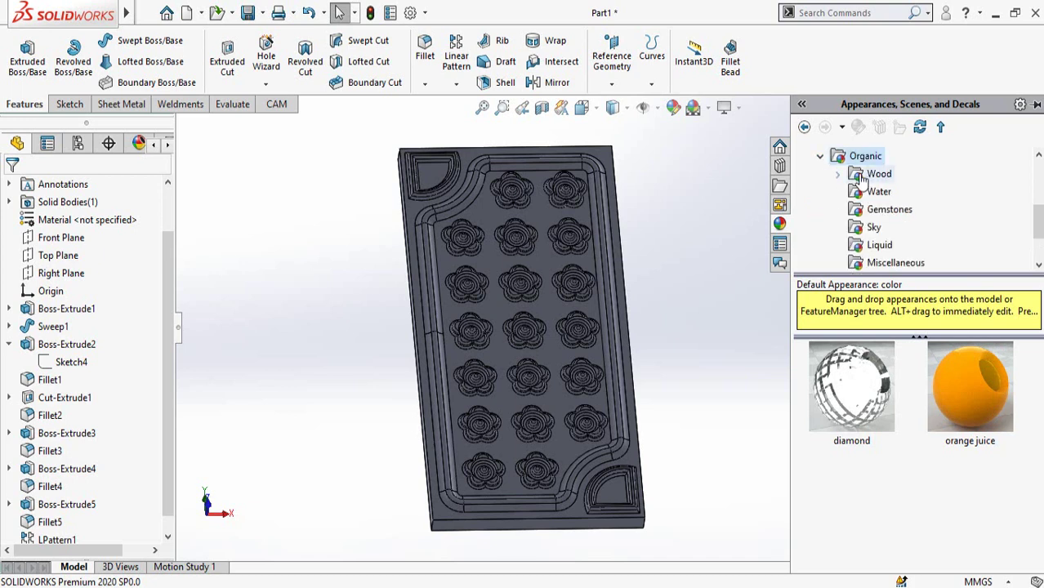
pyautogui.click(838, 175)
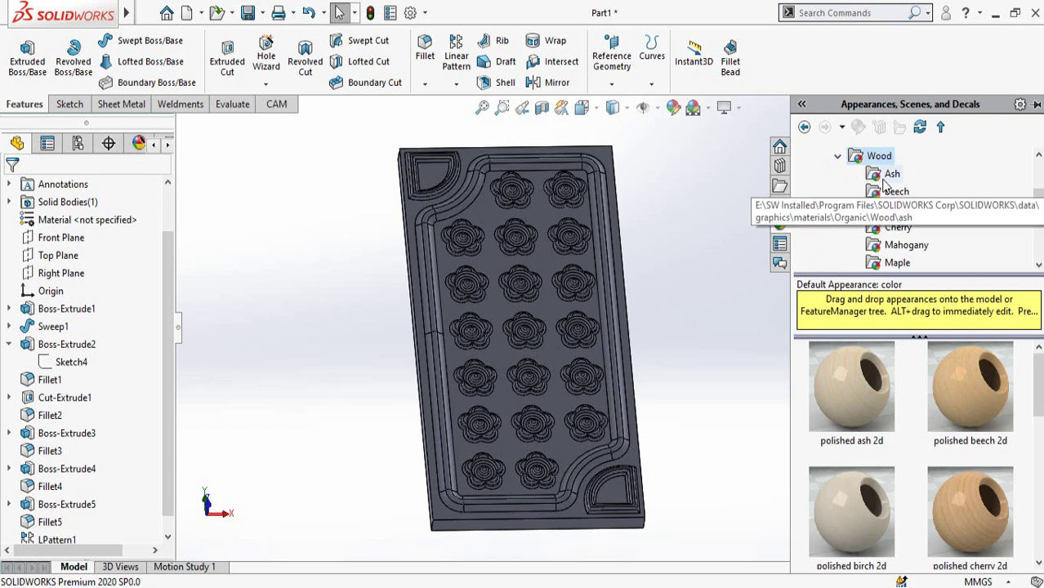
pyautogui.scroll(-6, 907, 189)
pyautogui.scroll(6, 921, 191)
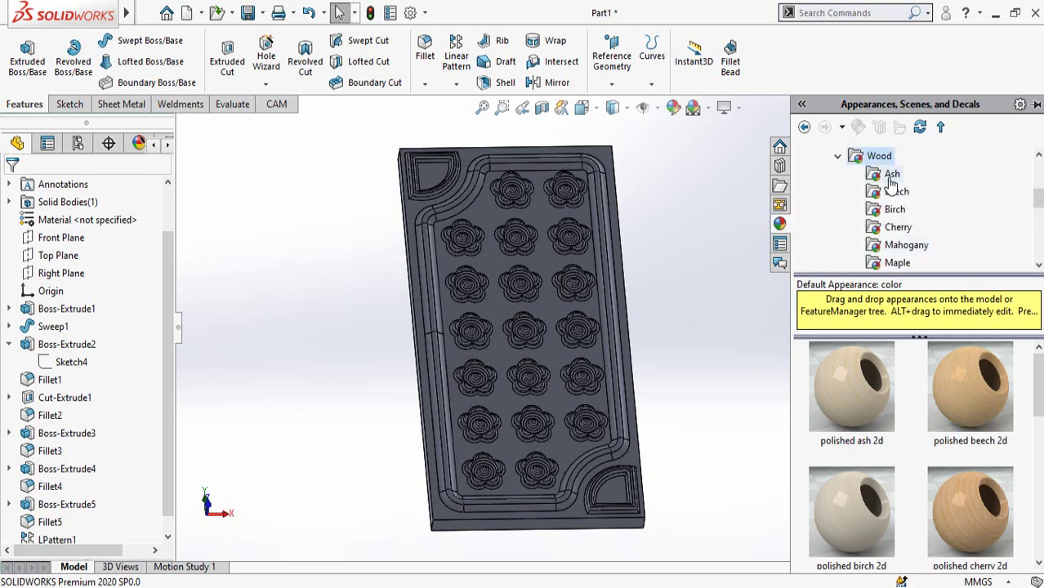
pyautogui.click(892, 176)
pyautogui.click(895, 192)
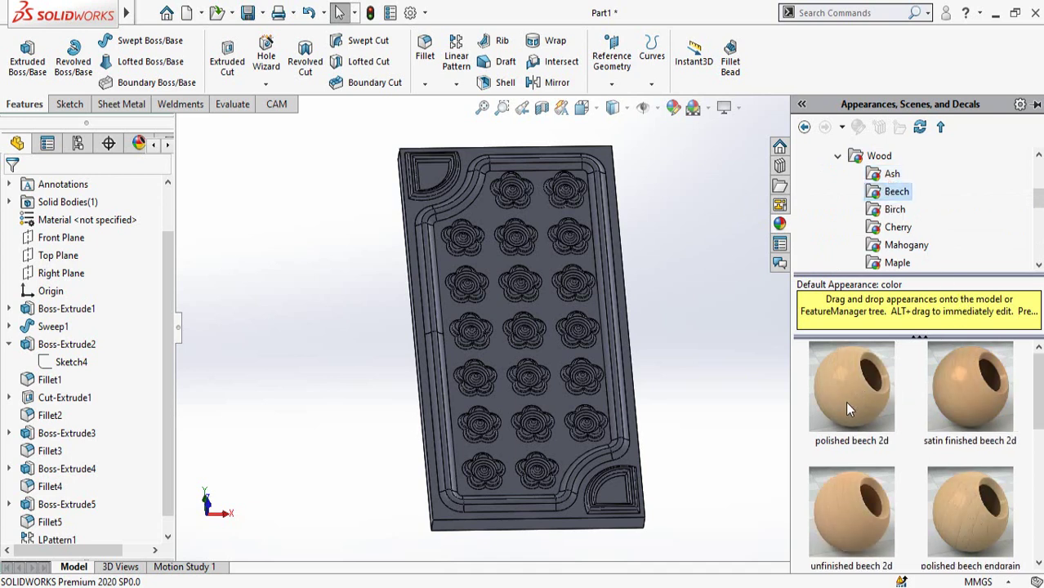
# - Try the polished beech 2d, satin finished beech 2d and polished beech endgrain appearances on the door panel
pyautogui.doubleClick(854, 390)
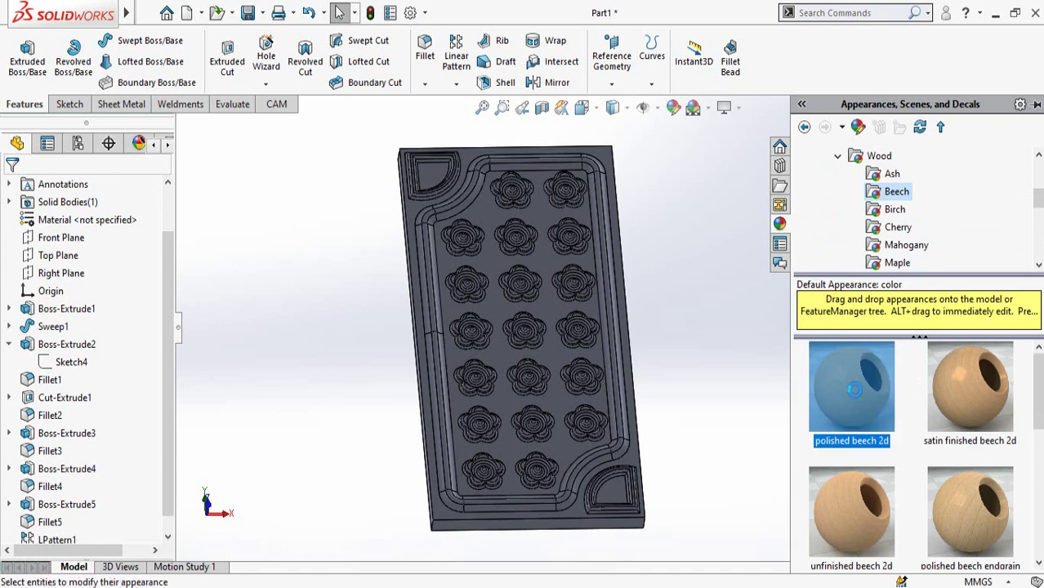
pyautogui.doubleClick(977, 393)
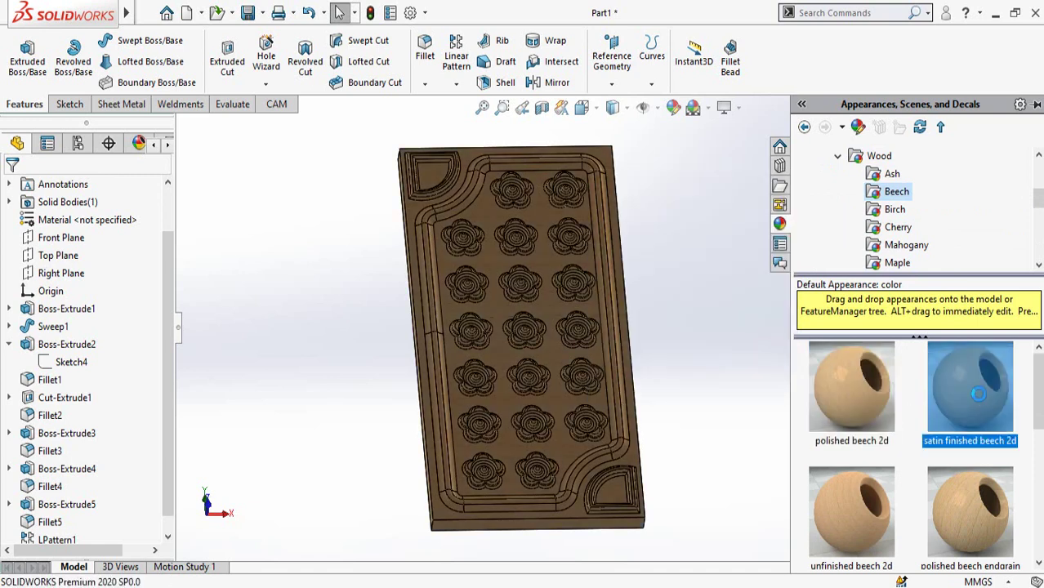
pyautogui.doubleClick(970, 503)
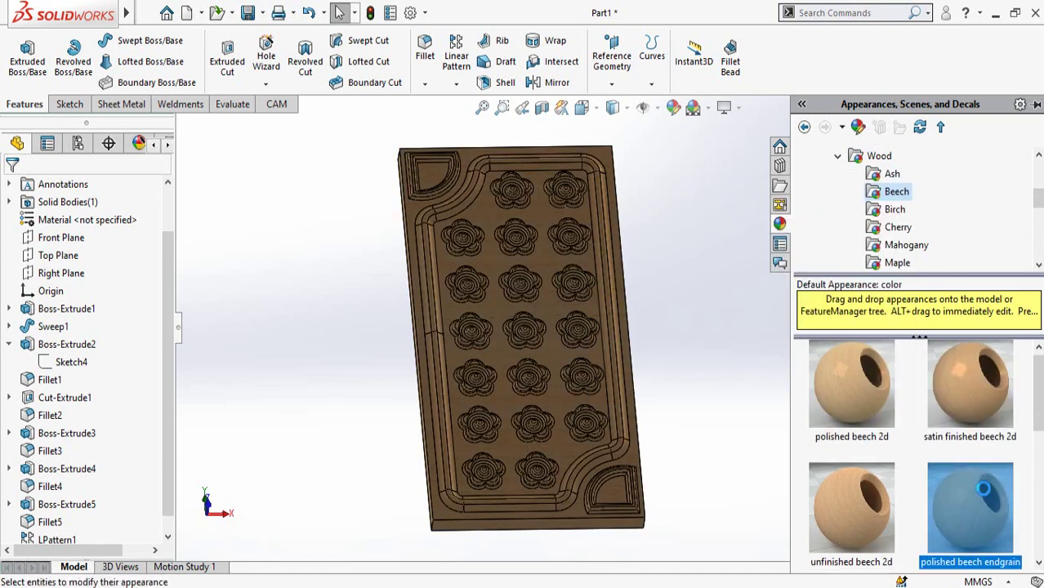
# - Apply the unfinished beech 2d appearance to the whole door panel and inspect it
pyautogui.doubleClick(867, 510)
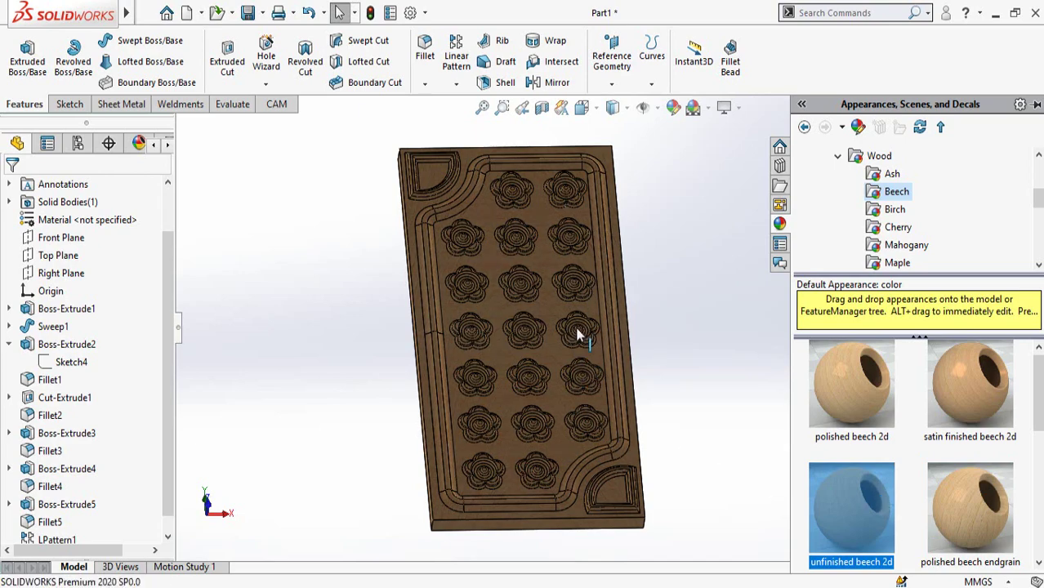
pyautogui.scroll(-6, 577, 335)
pyautogui.moveTo(571, 321); pyautogui.dragTo(684, 417, button='middle')
pyautogui.scroll(6, 685, 416)
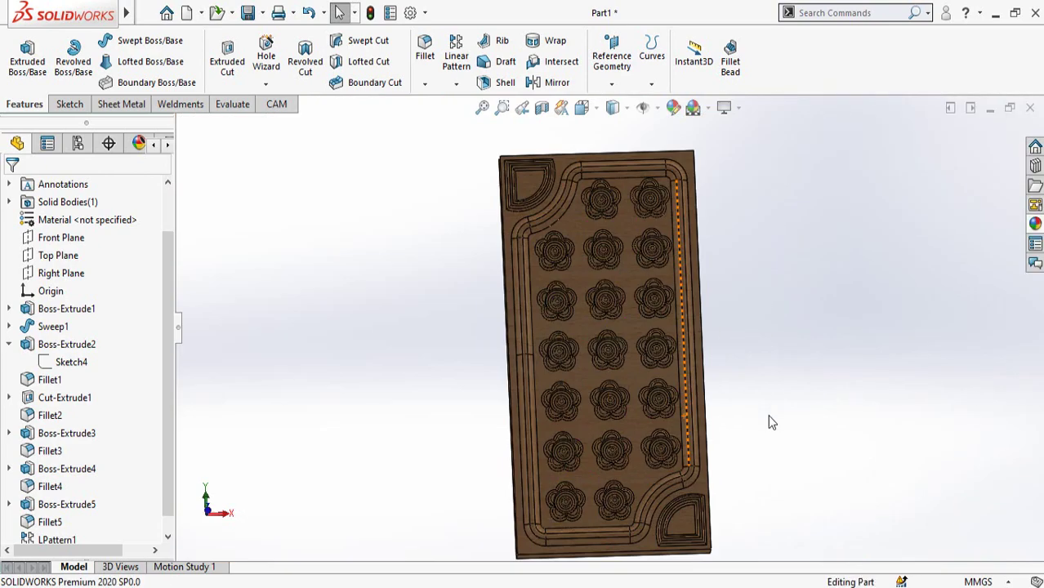
pyautogui.scroll(-3, 621, 392)
pyautogui.scroll(2, 569, 367)
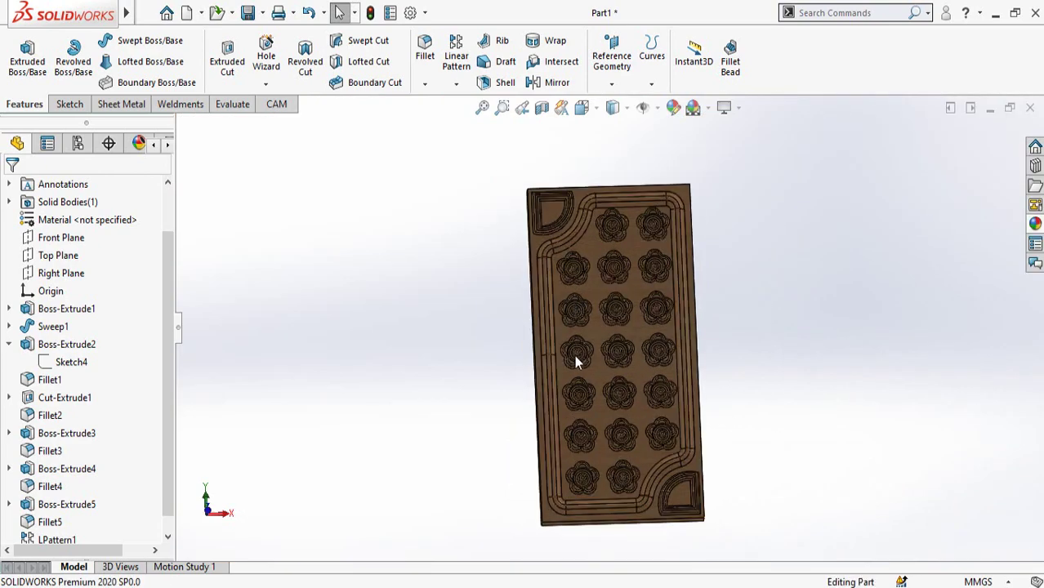